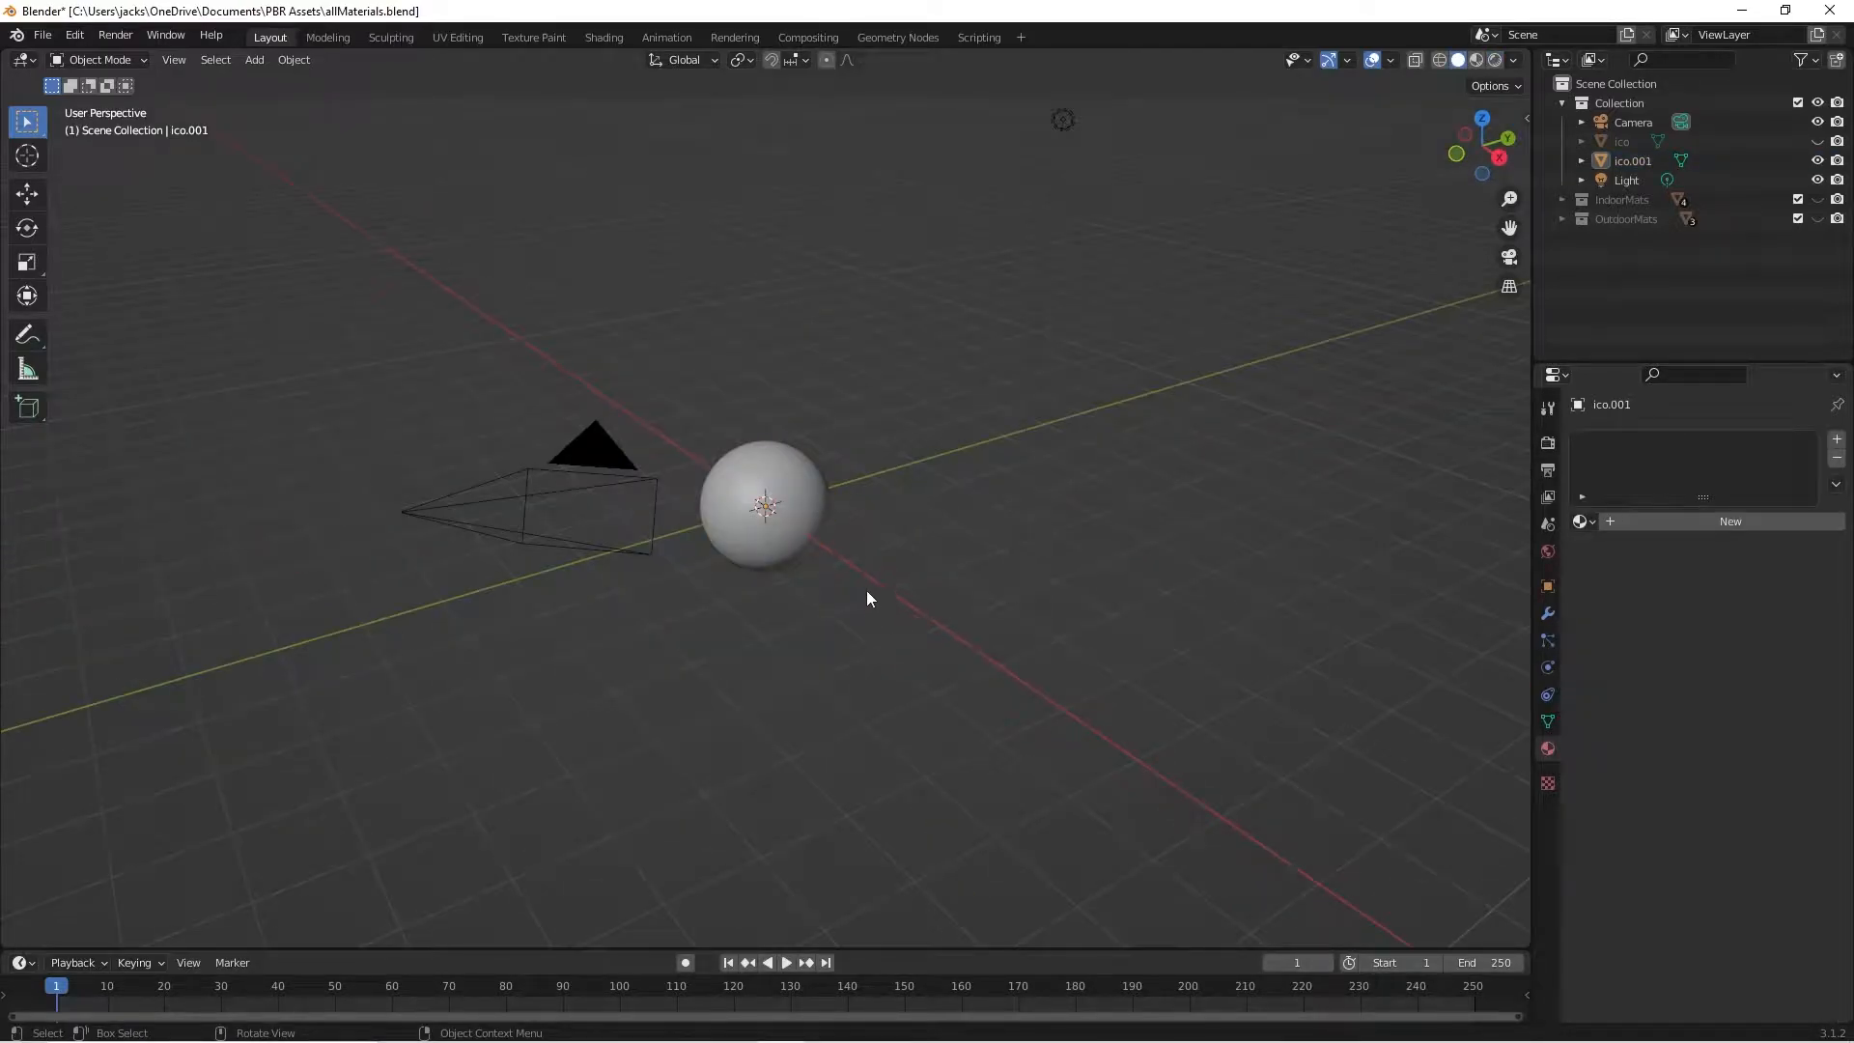
# Examine the sphere and point light, the camera view in rendered shading, and the Eevee render settings.
pyautogui.moveTo(866, 589); pyautogui.dragTo(765, 505, button='middle')
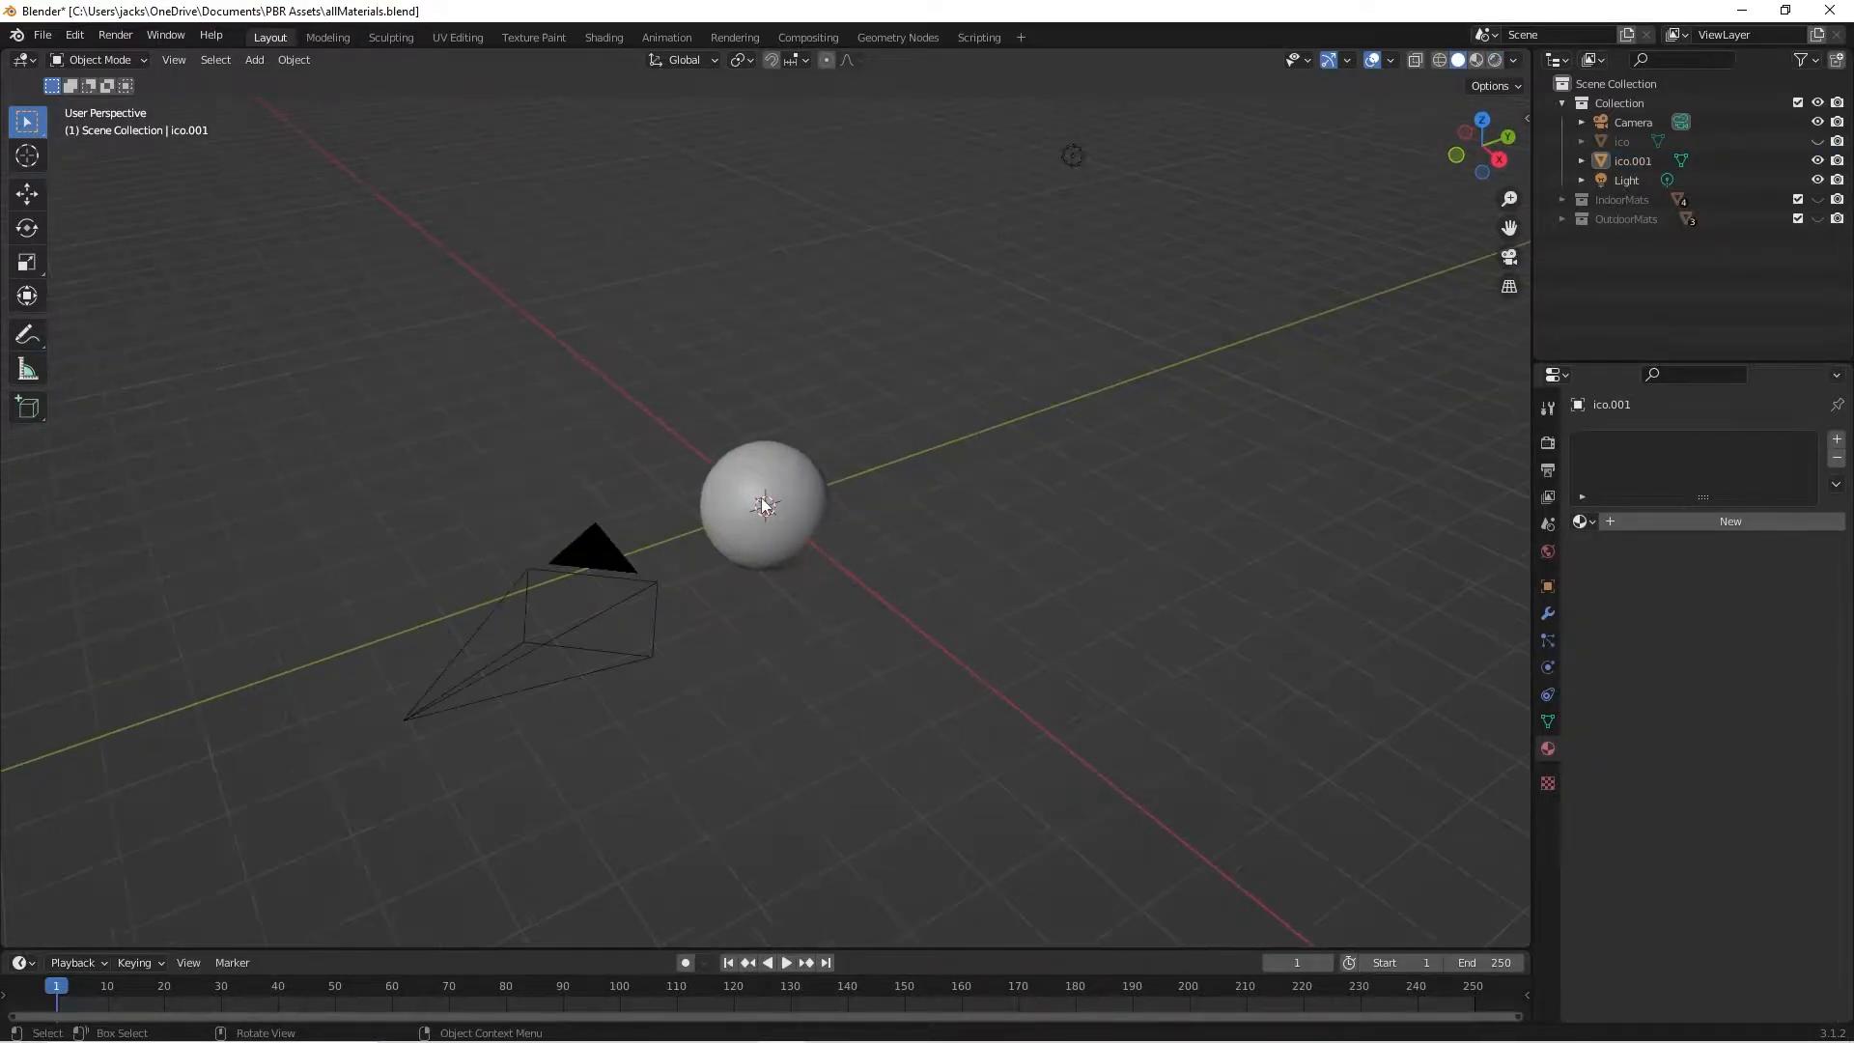
pyautogui.click(765, 505)
pyautogui.moveTo(881, 560); pyautogui.dragTo(826, 574, button='middle')
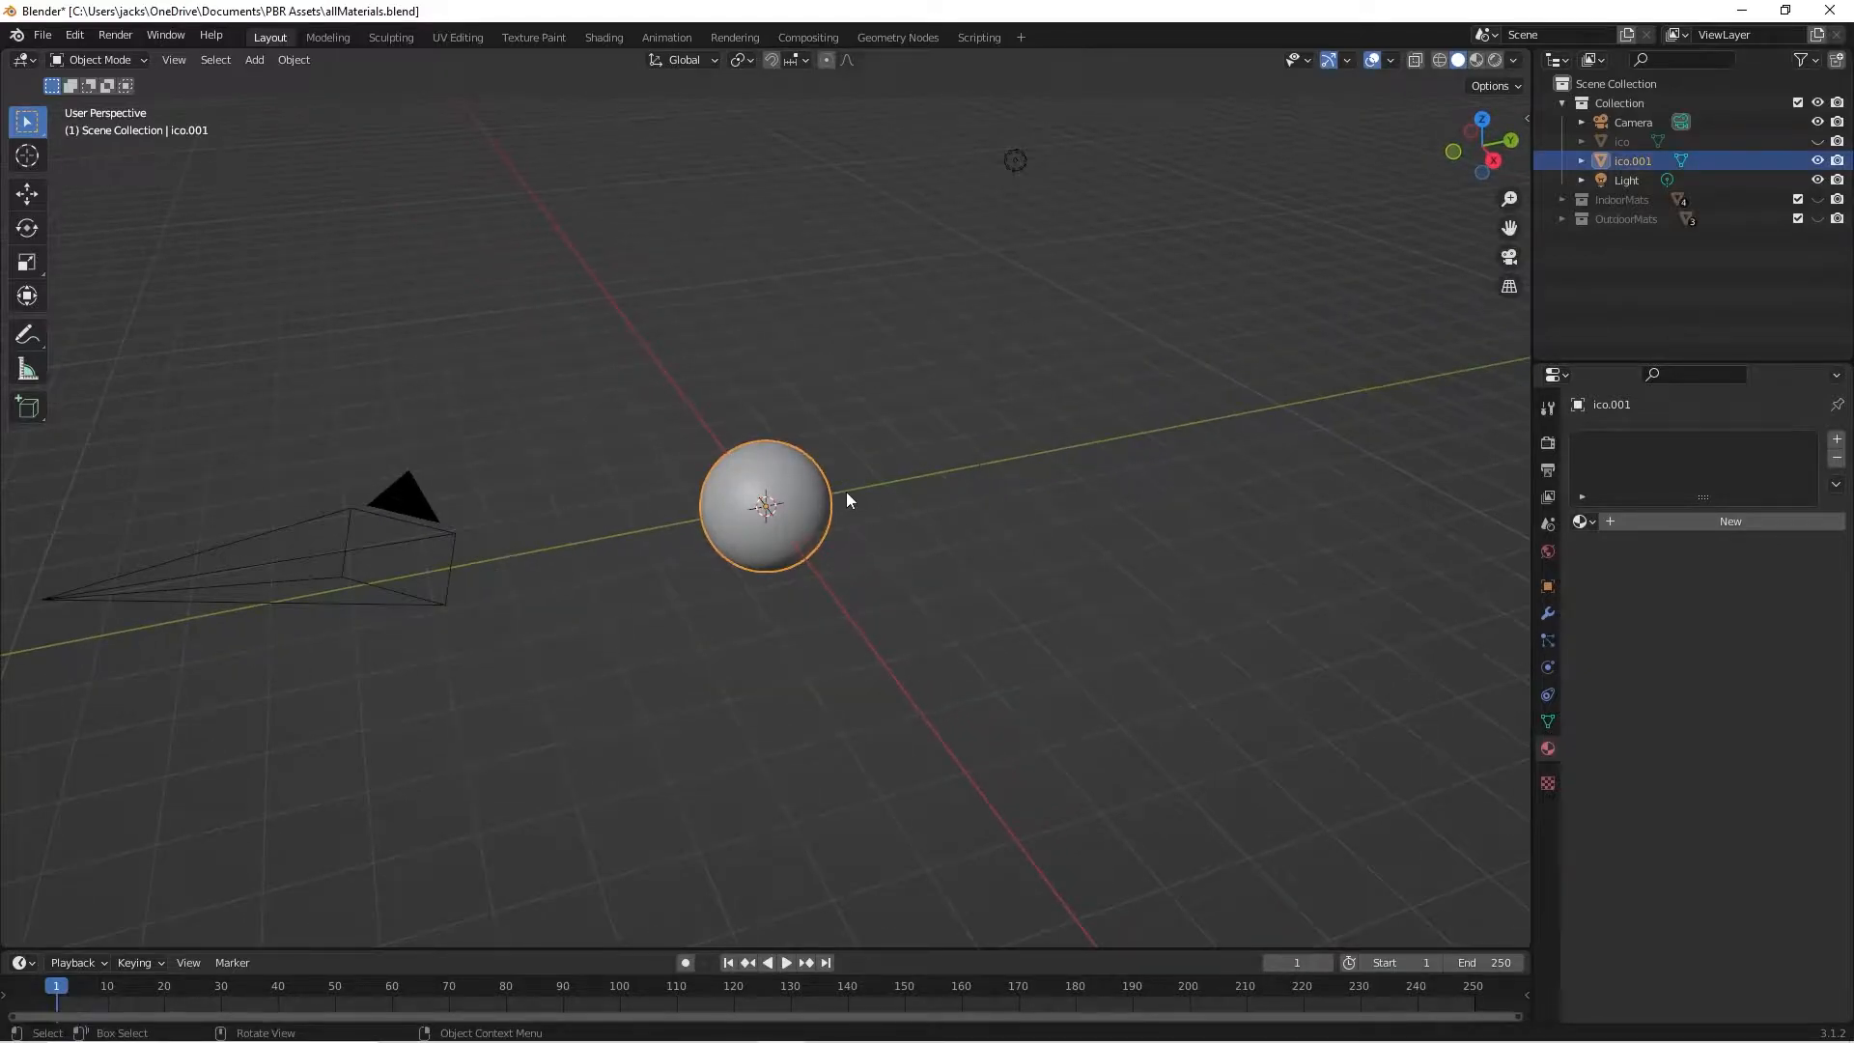
pyautogui.click(1014, 161)
pyautogui.moveTo(1012, 165); pyautogui.dragTo(1043, 435, button='middle')
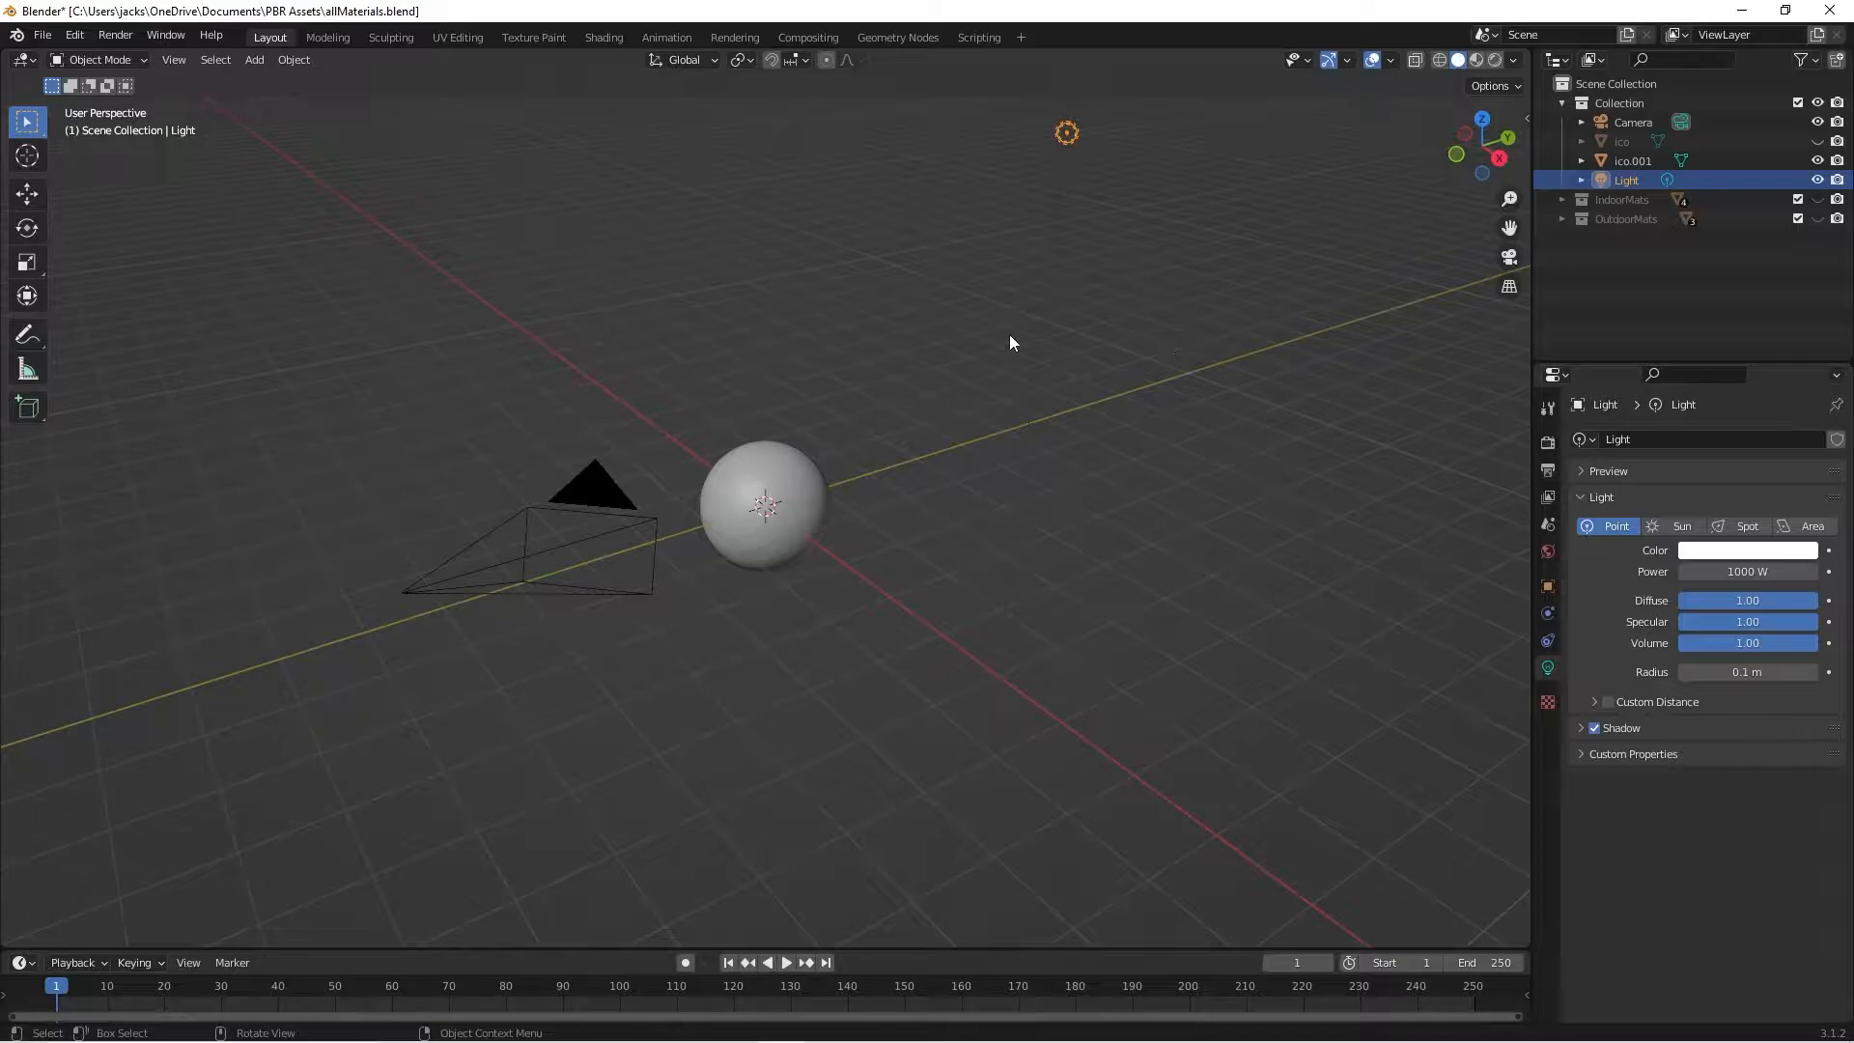
pyautogui.press('KP_0')
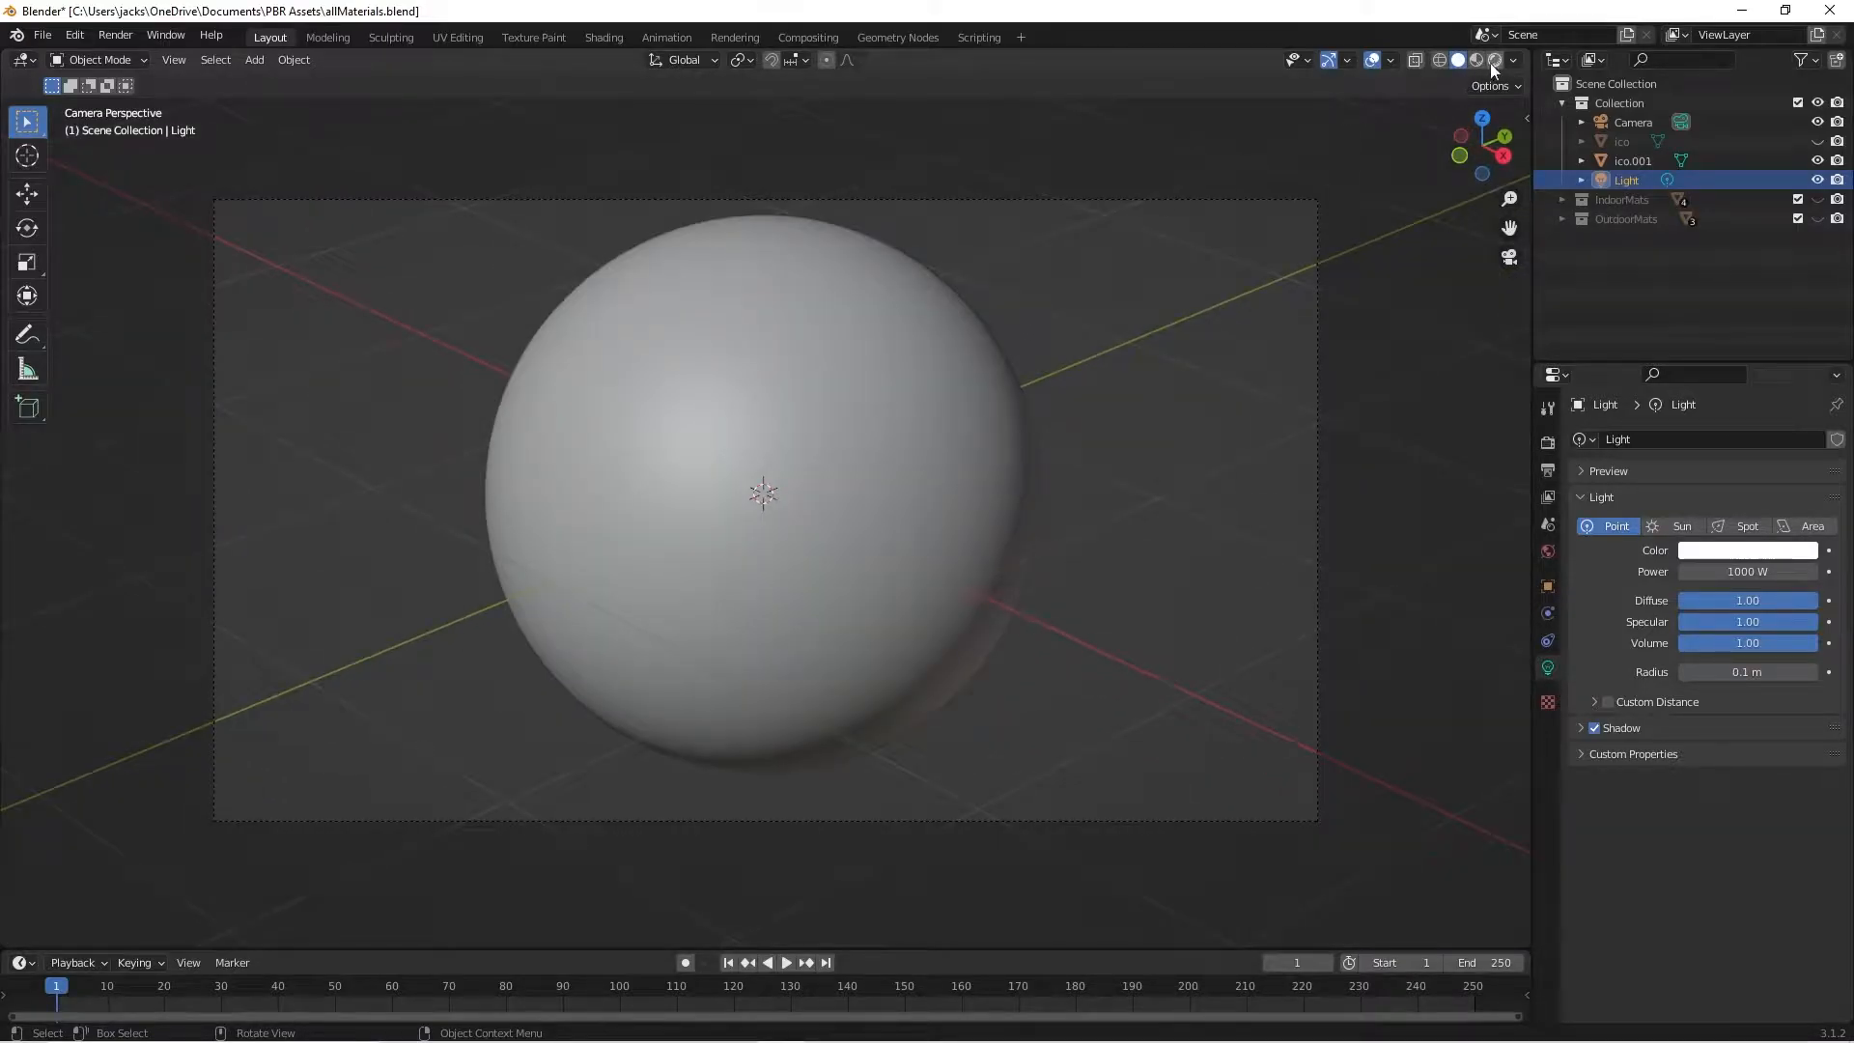
pyautogui.click(1494, 60)
pyautogui.click(1547, 444)
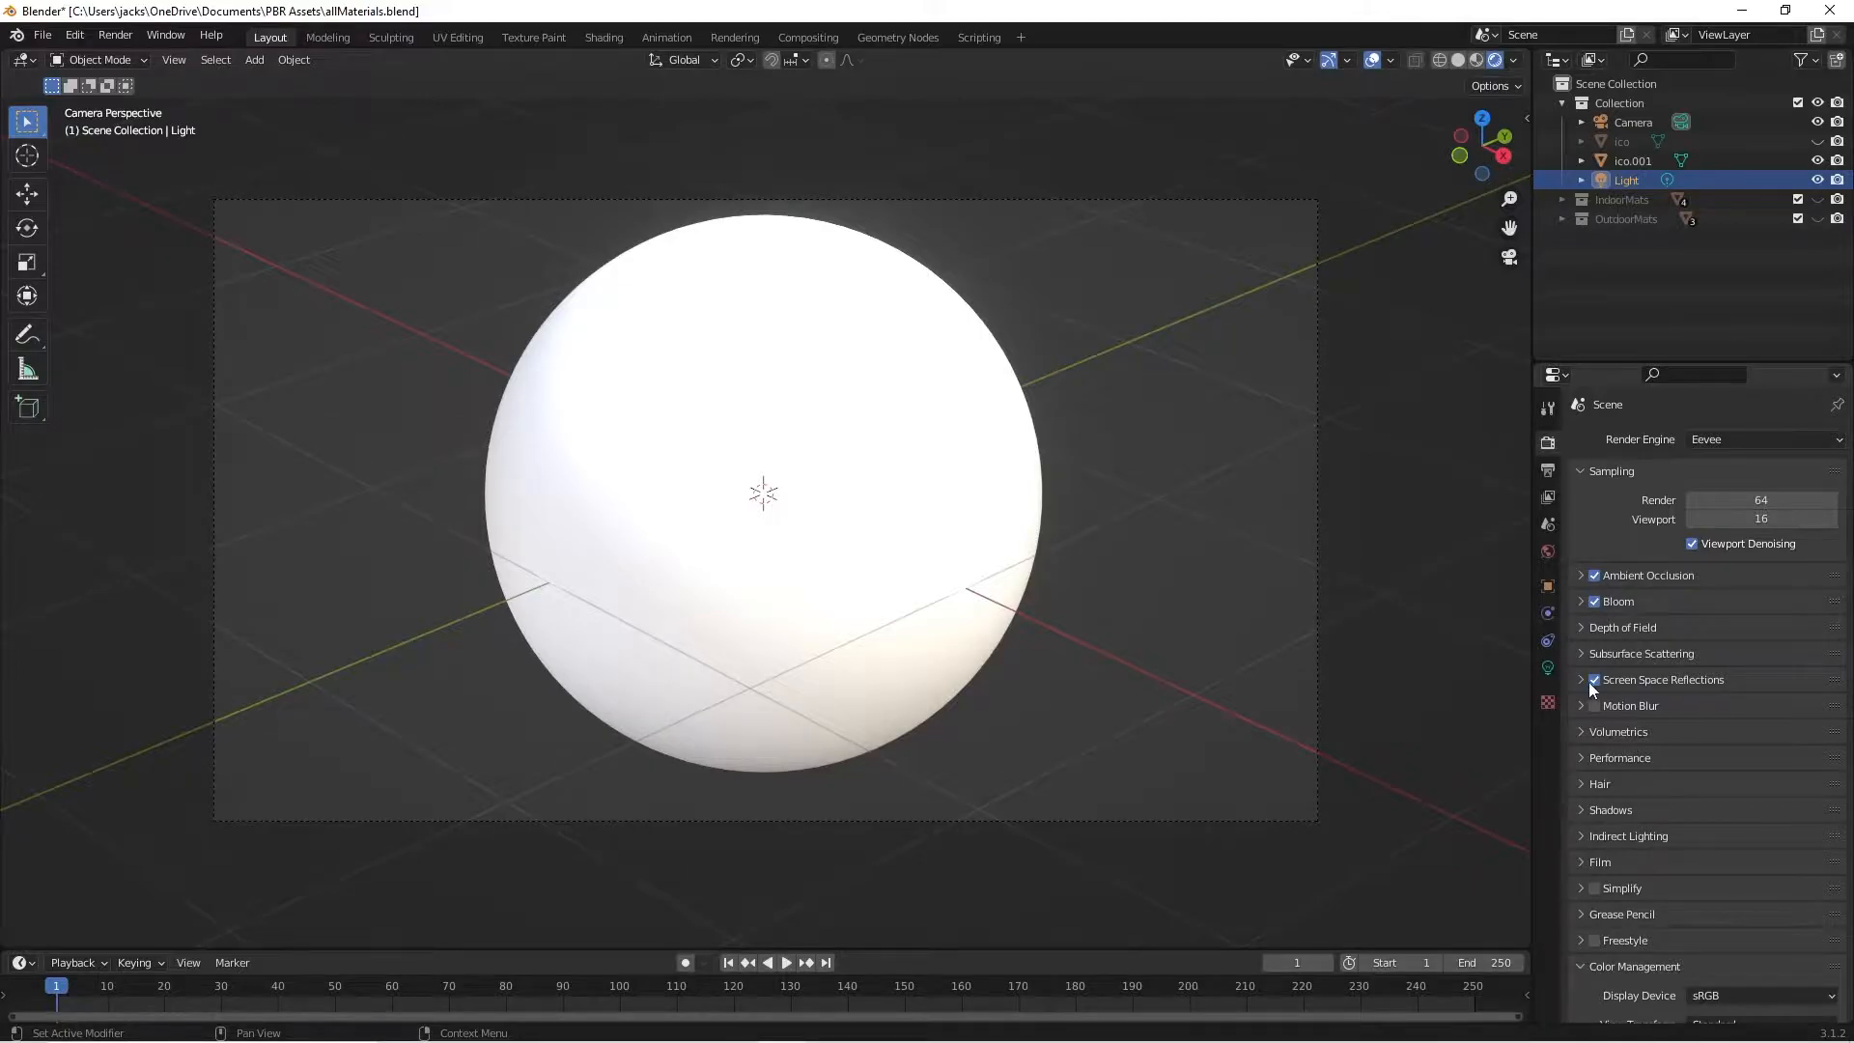
# Select the sphere, switch to the Shading workspace, and enlarge the node editor over the file browser and 3D view.
pyautogui.click(954, 640)
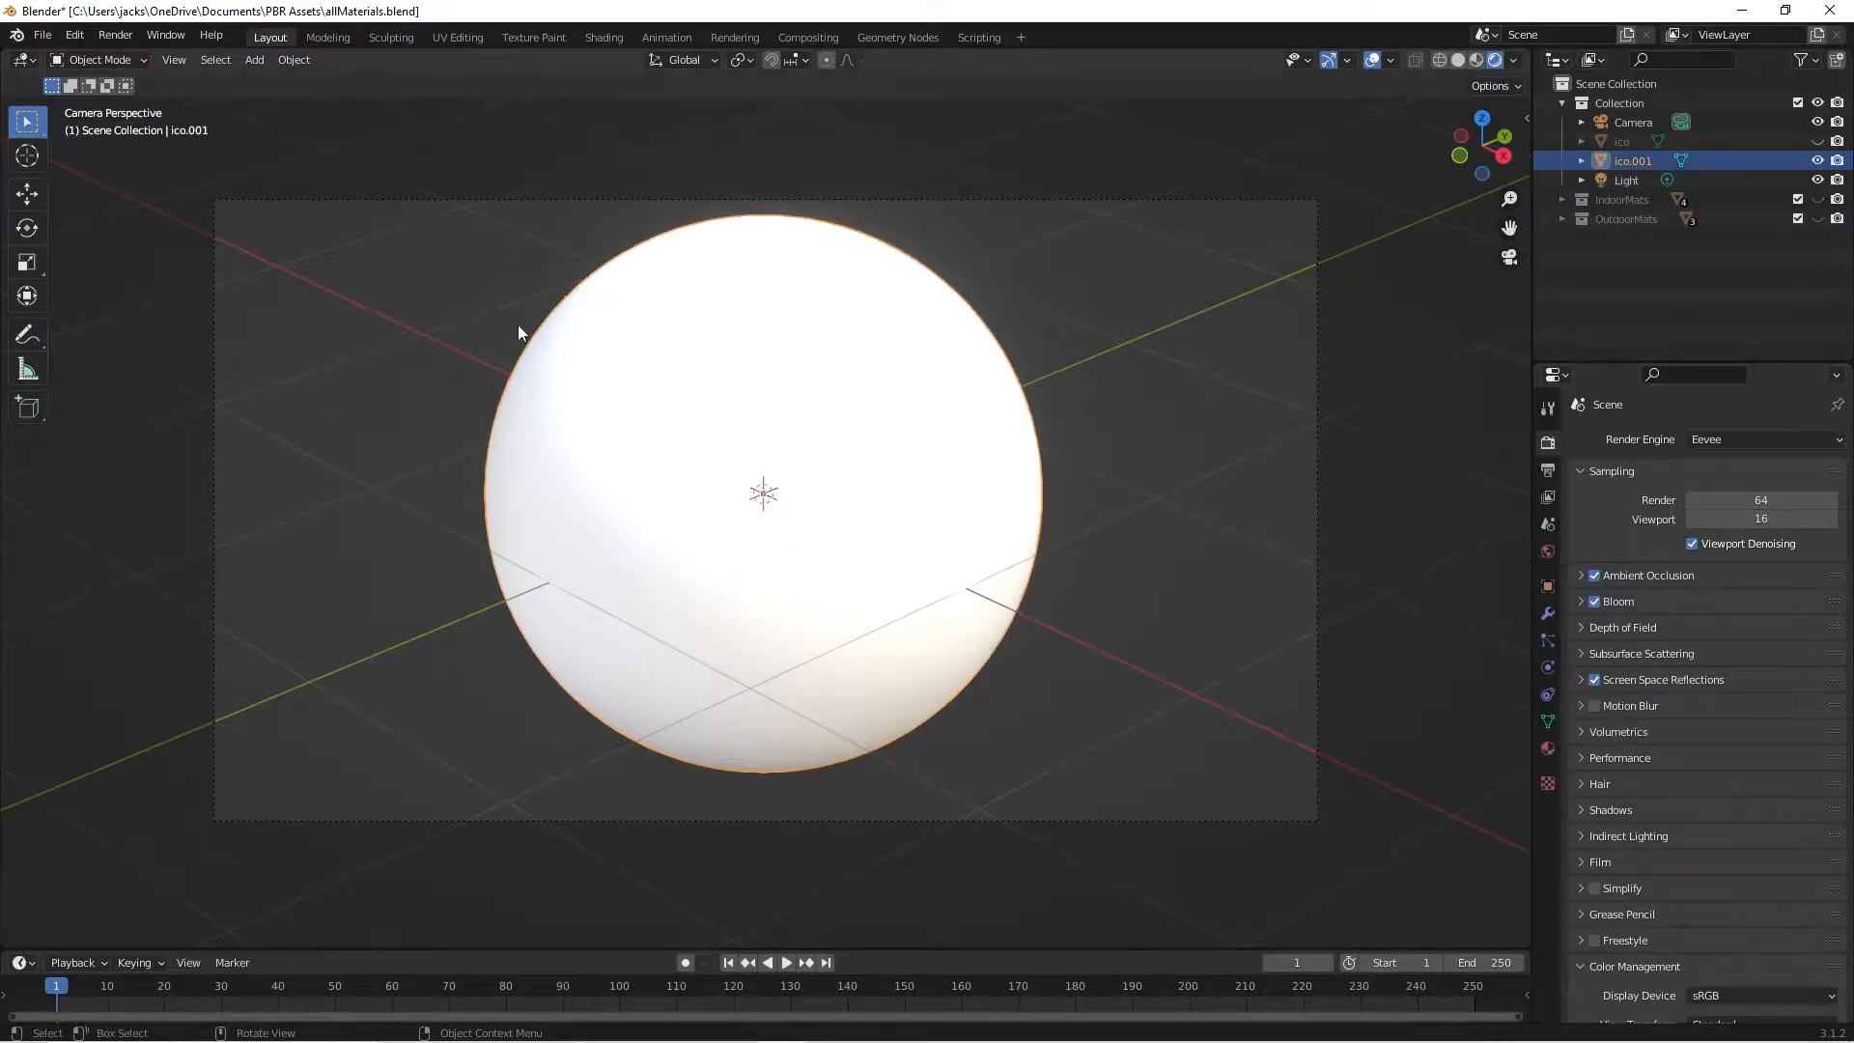
pyautogui.click(574, 38)
pyautogui.click(588, 39)
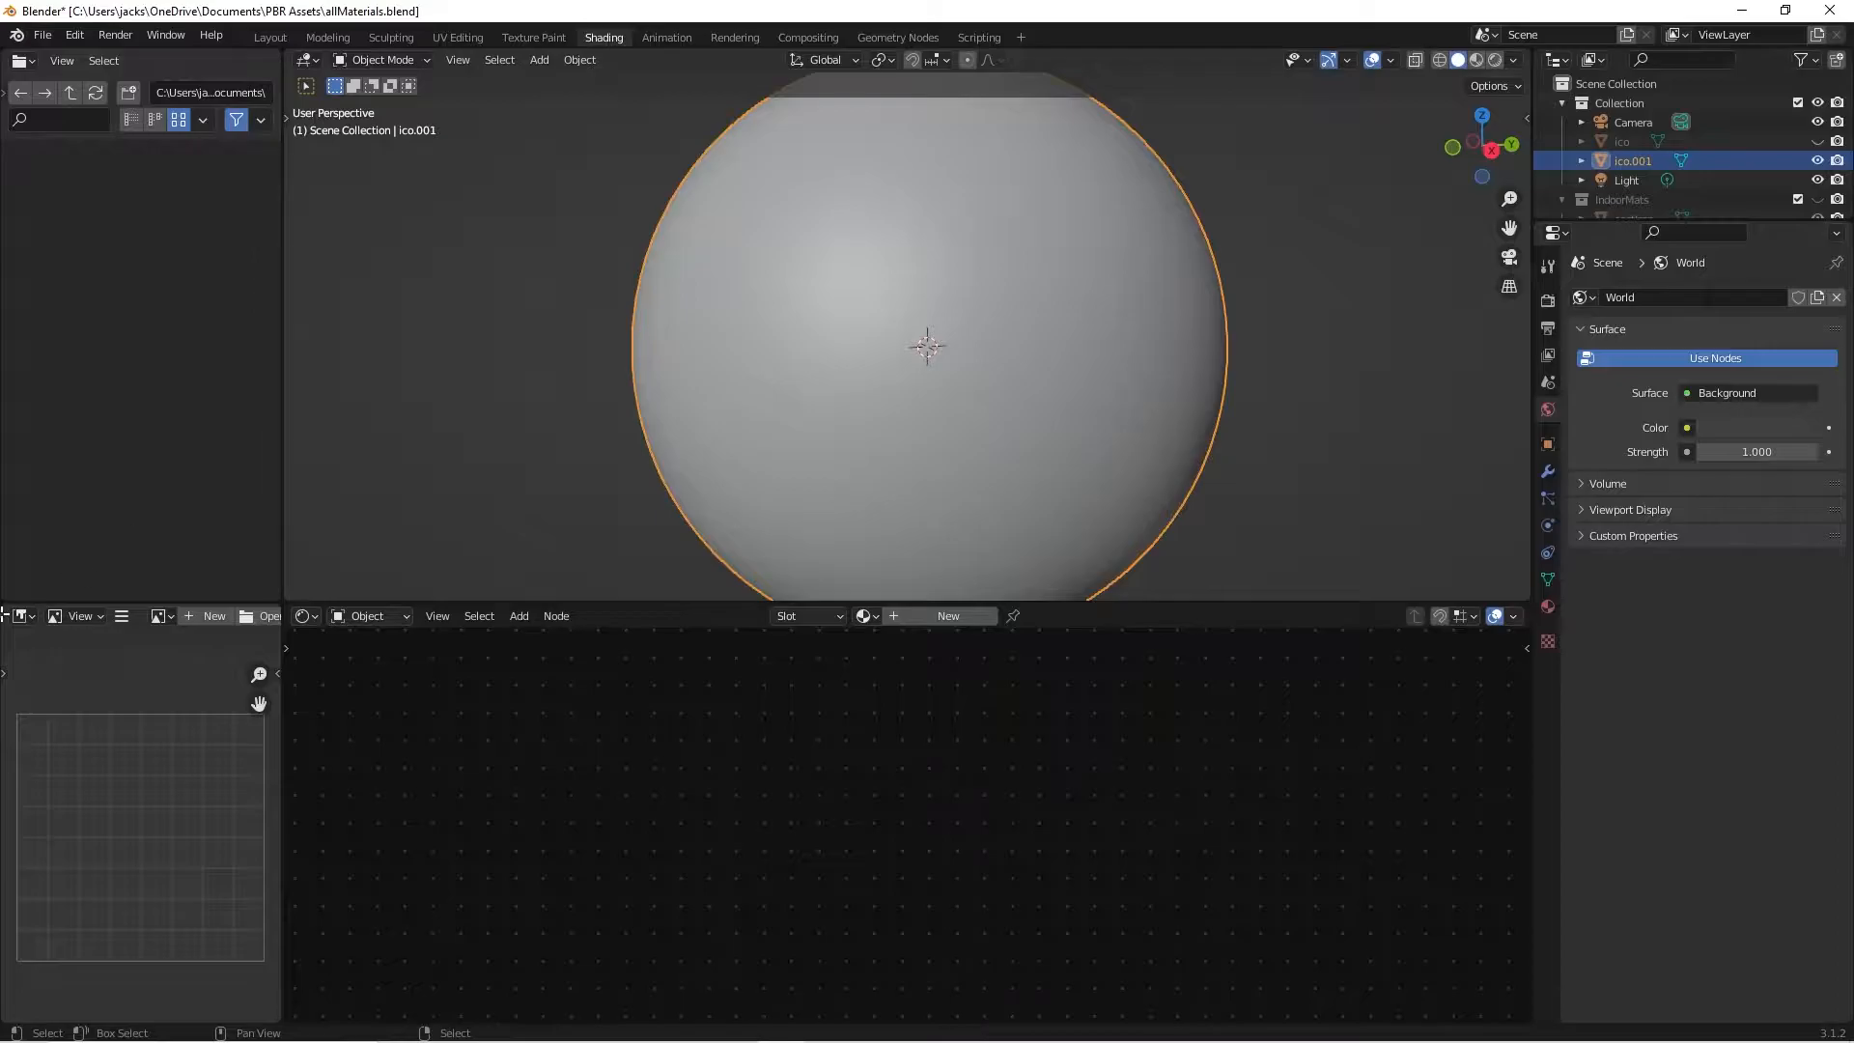
pyautogui.moveTo(3, 614); pyautogui.dragTo(26, 409)
pyautogui.moveTo(286, 610); pyautogui.dragTo(809, 463)
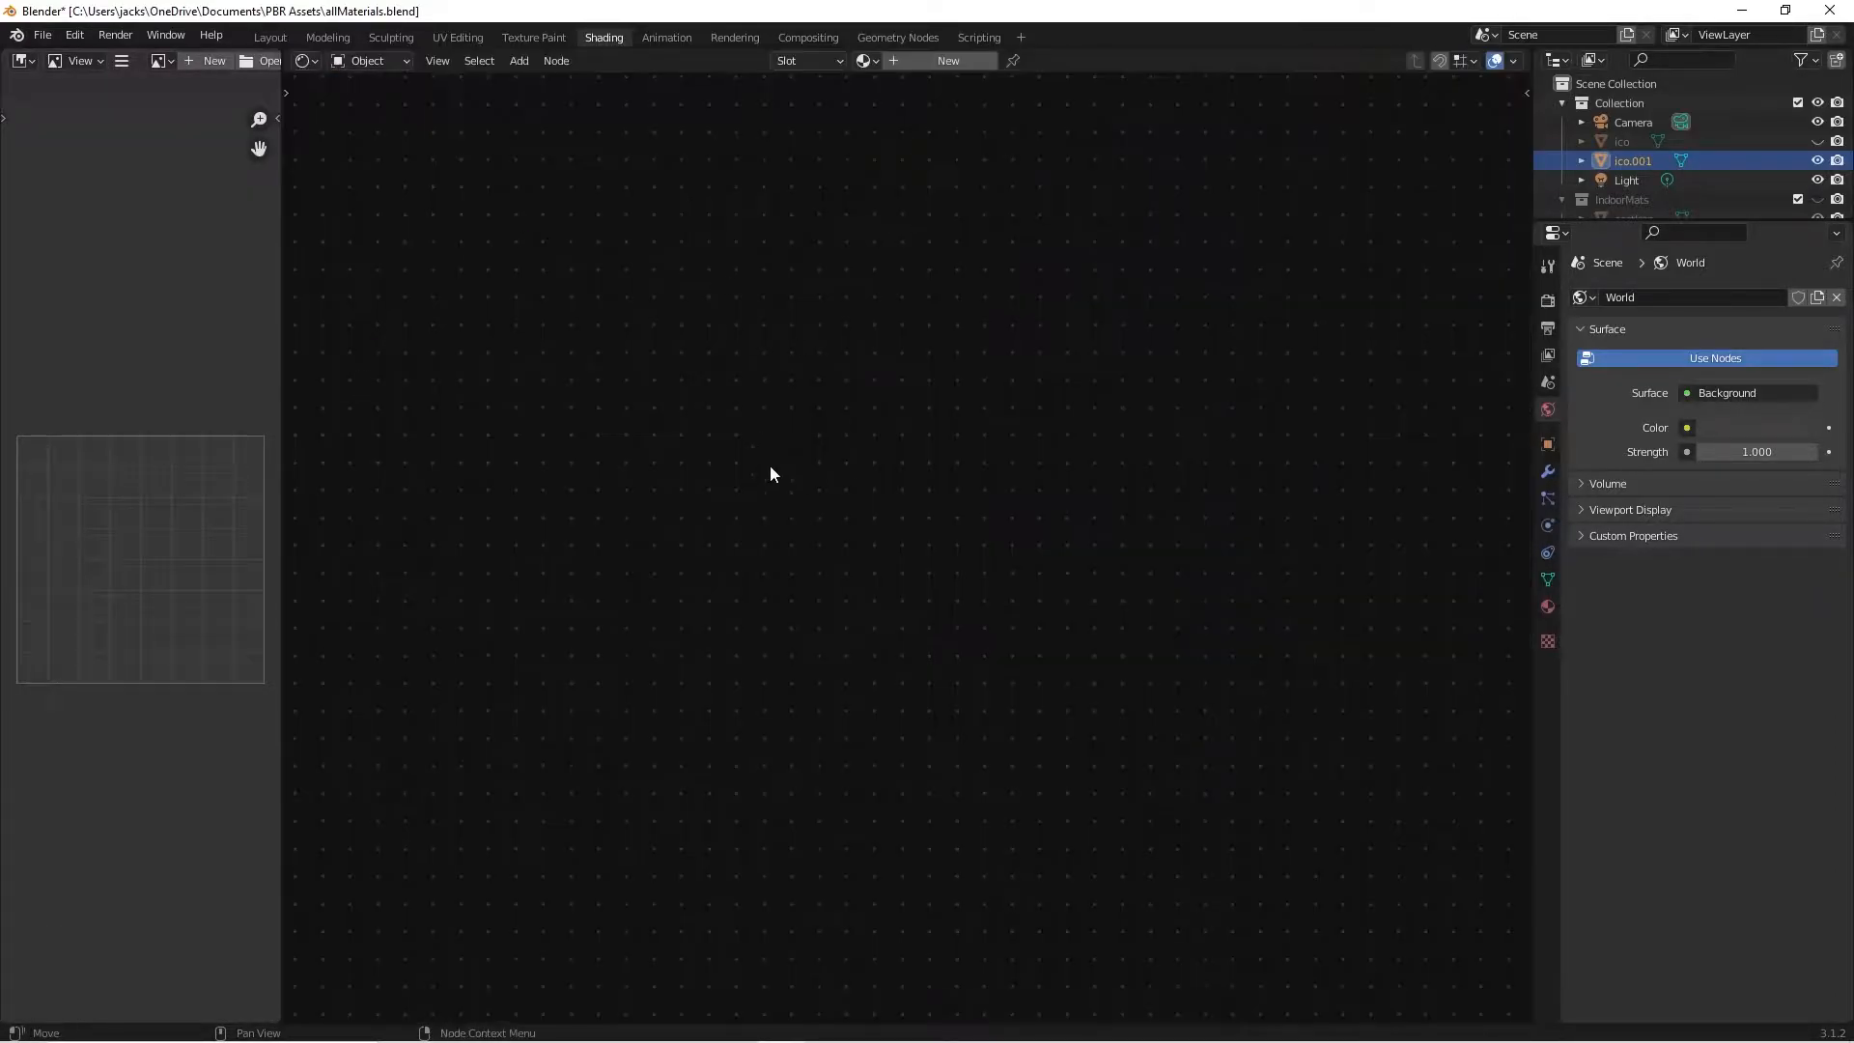
# Turn the image editor into a slightly wider 3D viewport in camera view and shrink the properties area for more node space.
pyautogui.click(23, 60)
pyautogui.click(58, 115)
pyautogui.moveTo(280, 379); pyautogui.dragTo(348, 362)
pyautogui.moveTo(15, 474); pyautogui.dragTo(14, 481, button='middle')
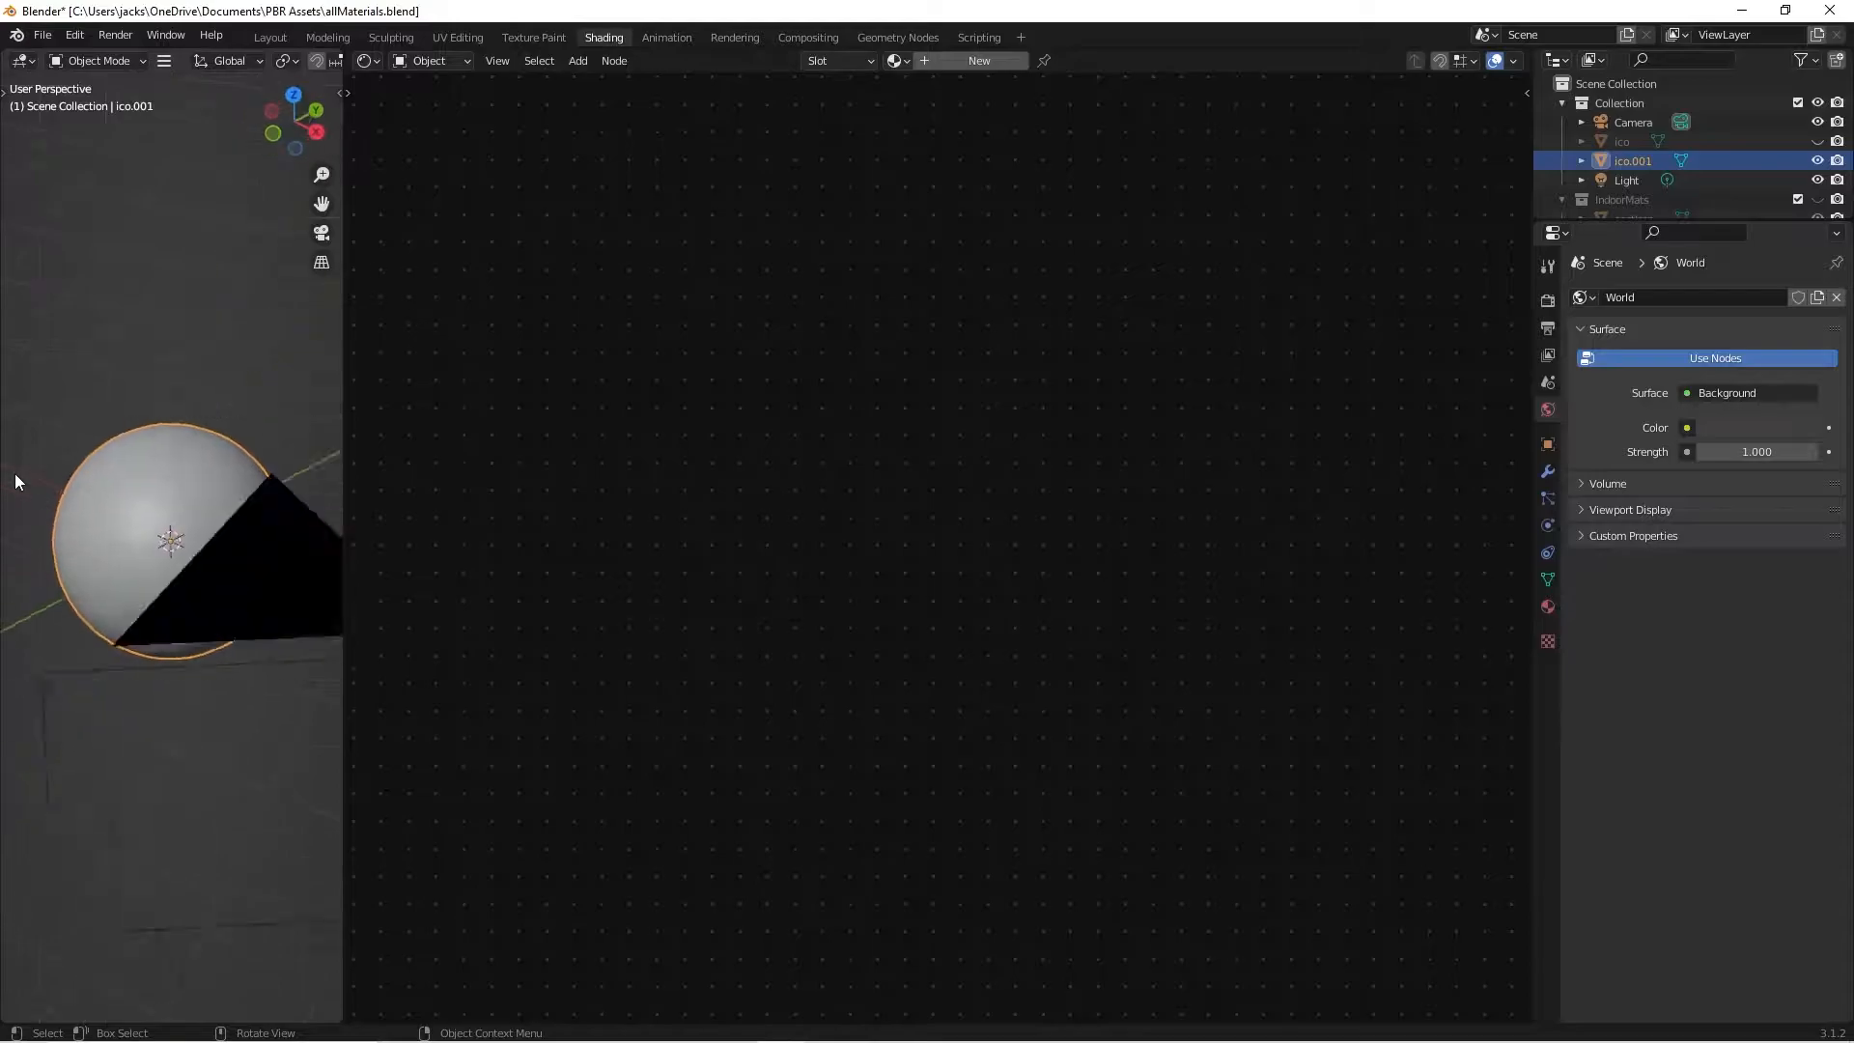
pyautogui.press('KP_0')
pyautogui.moveTo(1533, 462); pyautogui.dragTo(1786, 501)
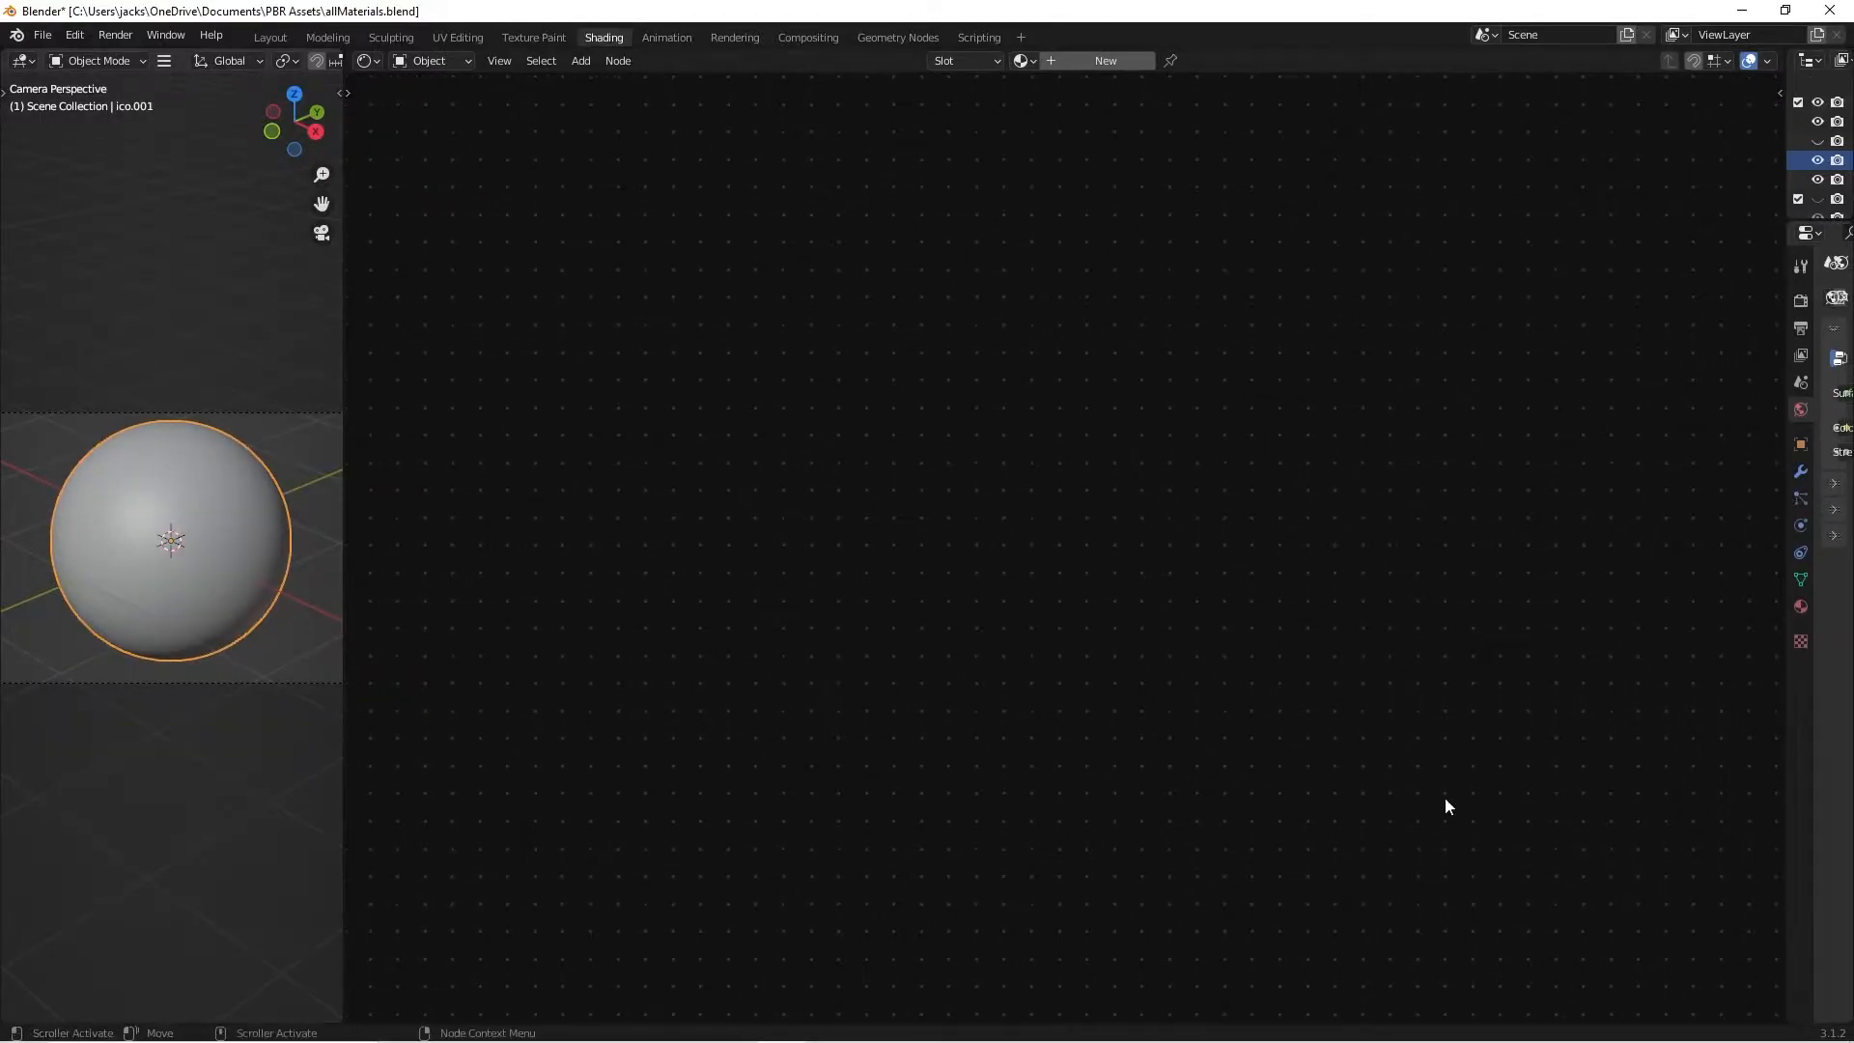
# Create a new material on the sphere and name it packedSnow.
pyautogui.click(1108, 61)
pyautogui.doubleClick(1022, 61)
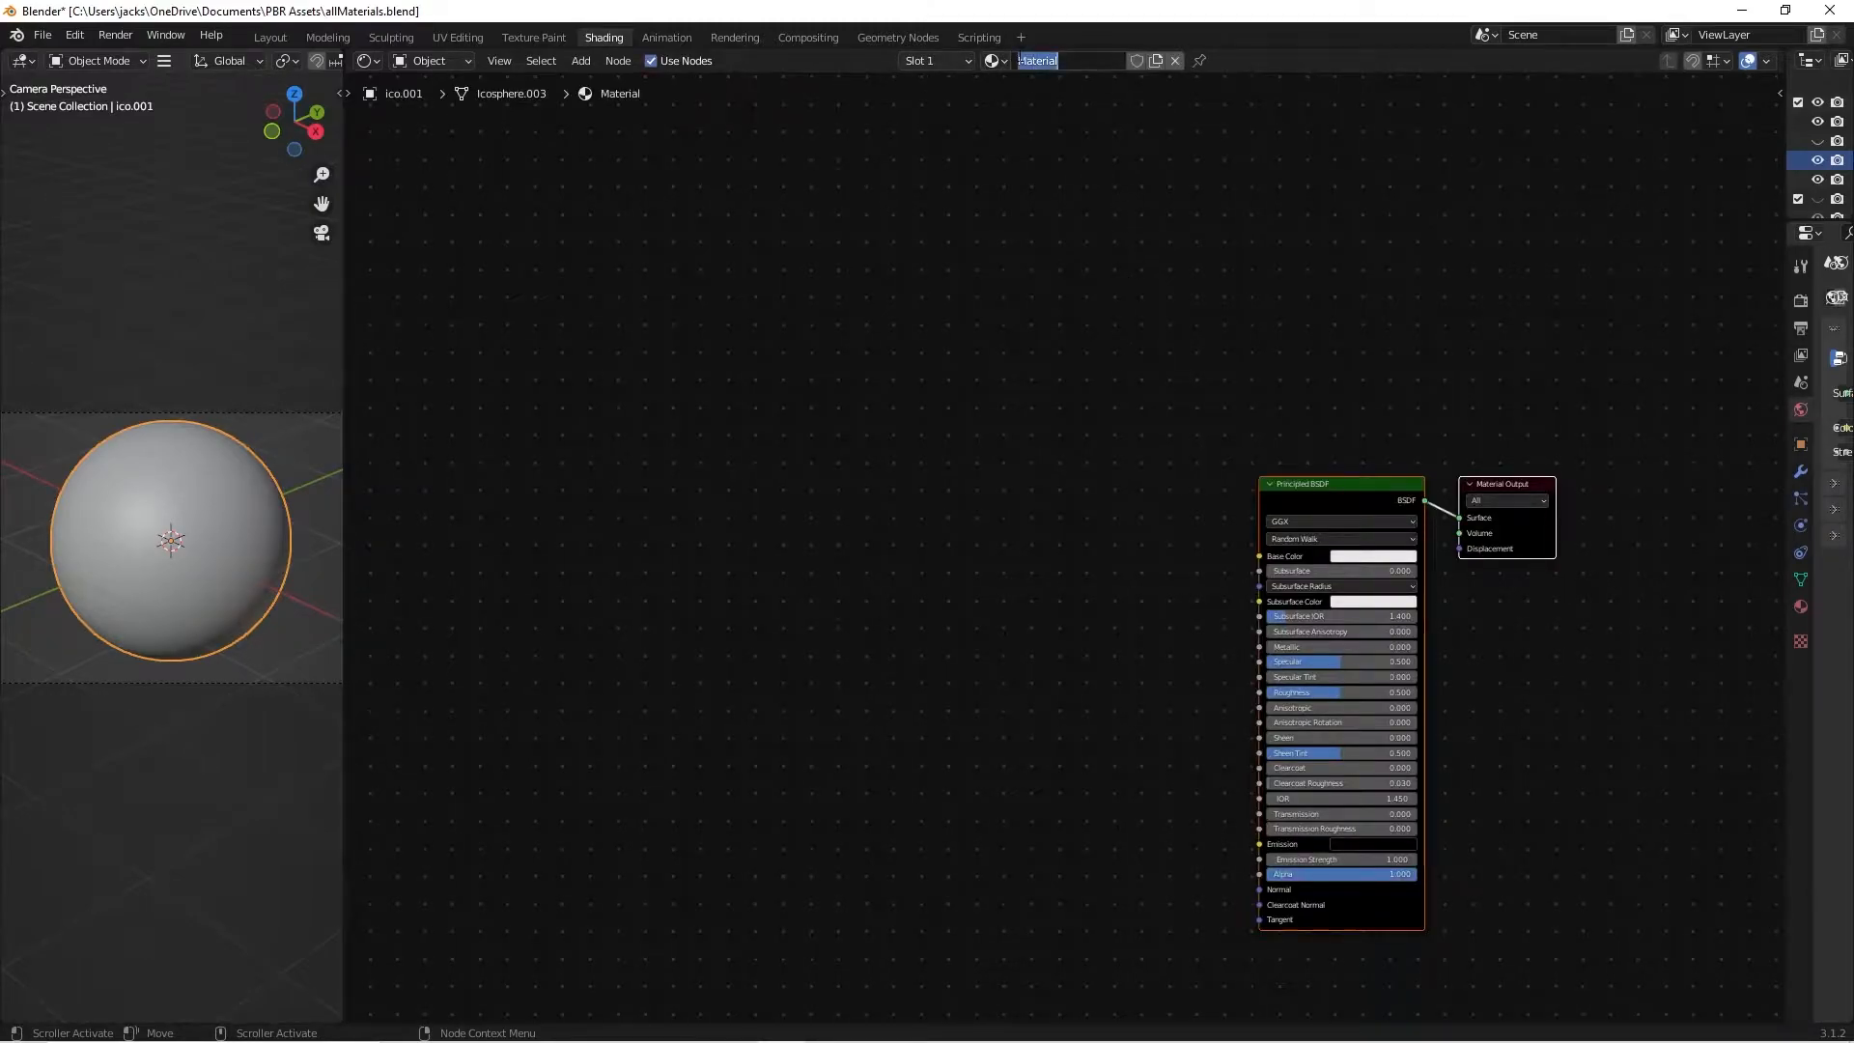
pyautogui.write('packedSnow')
pyautogui.press('Return')
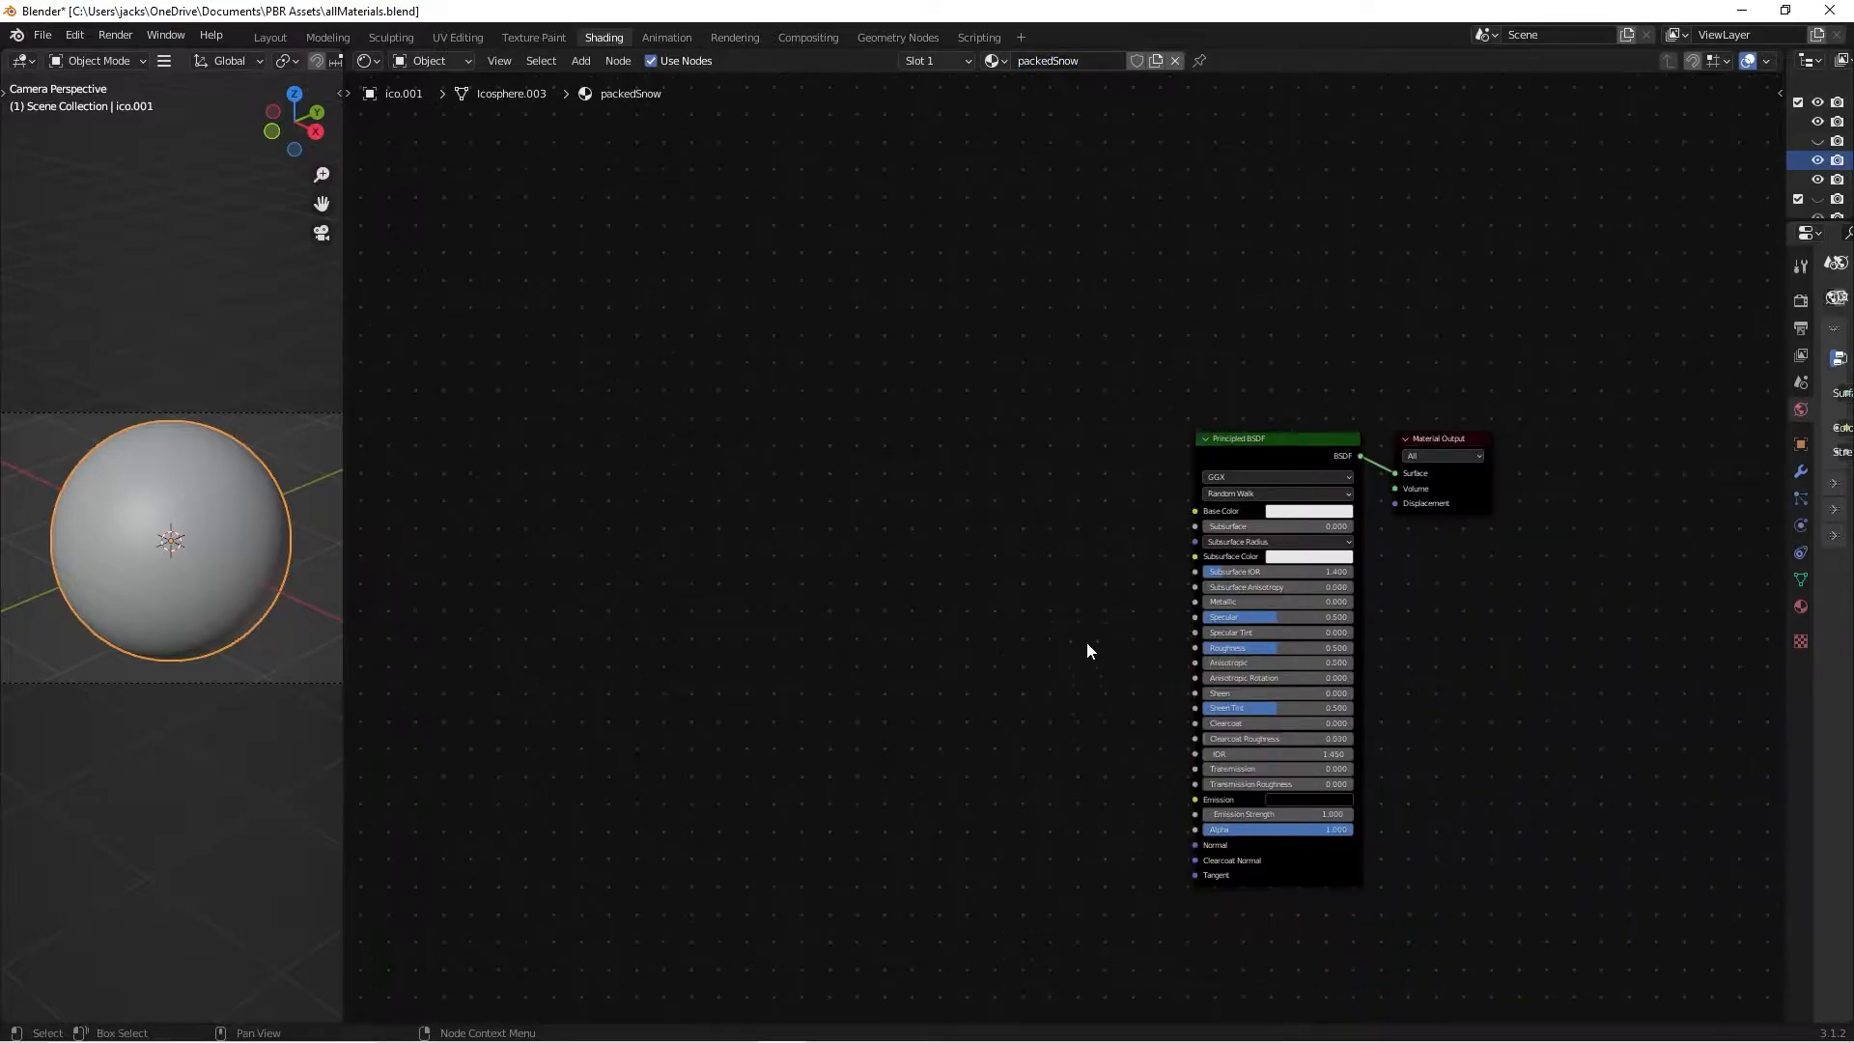
# Look at the add-ons section of the preferences.
pyautogui.click(75, 35)
pyautogui.click(113, 312)
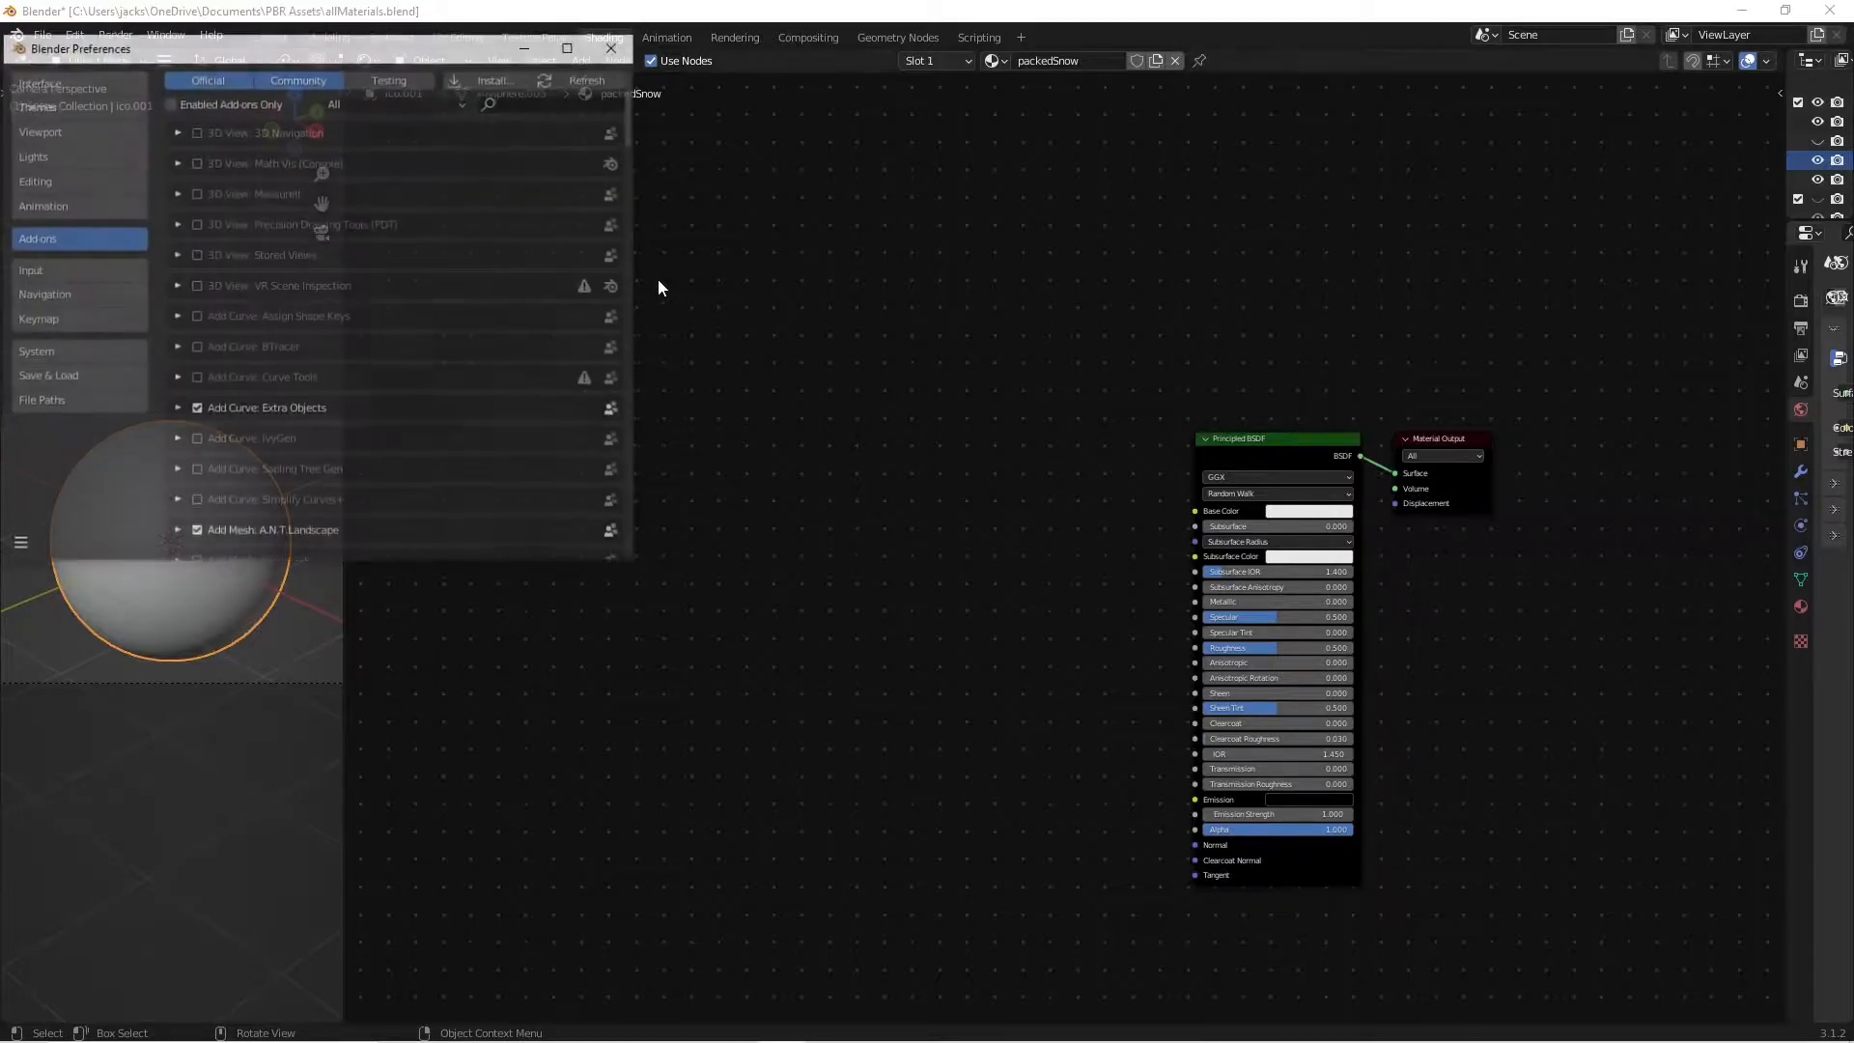
pyautogui.click(616, 46)
# Add a Noise Texture node well before the Principled BSDF node, leaving space between them.
pyautogui.hotkey('shift', 'a')
pyautogui.write('noise')
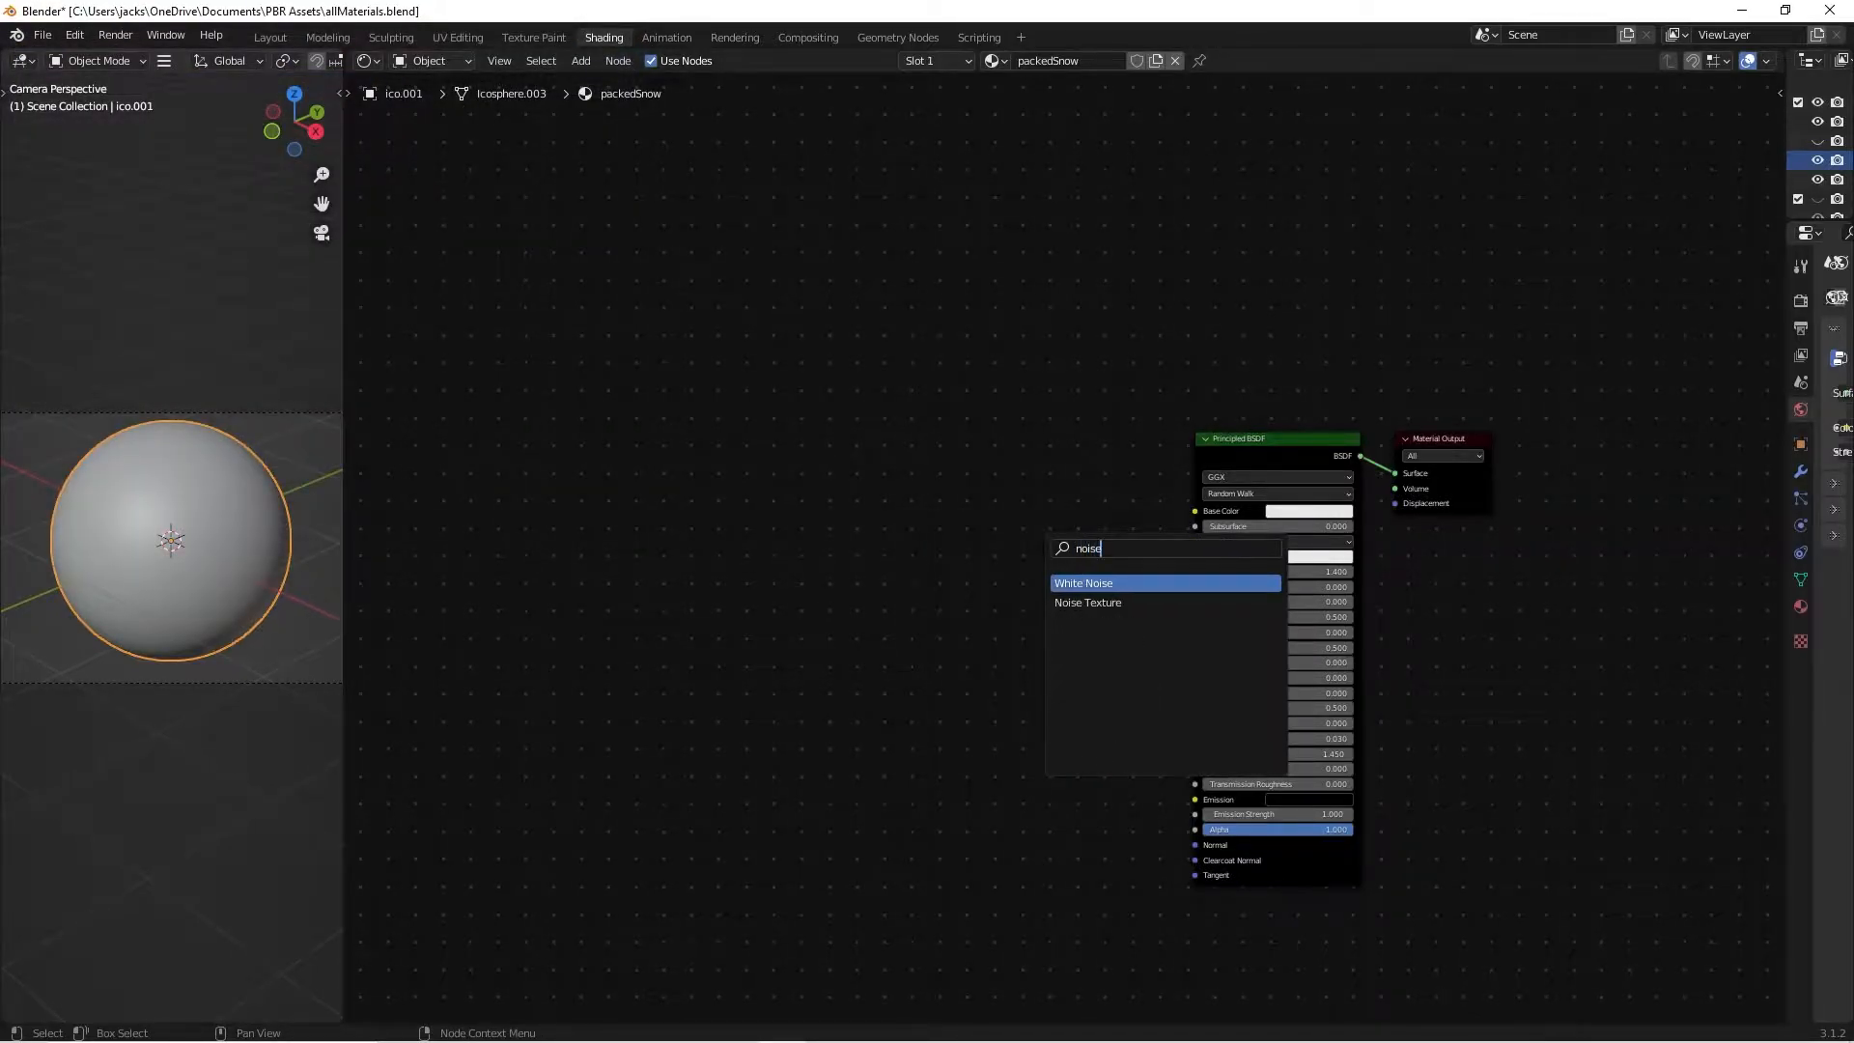
pyautogui.press('Down')
pyautogui.press('Return')
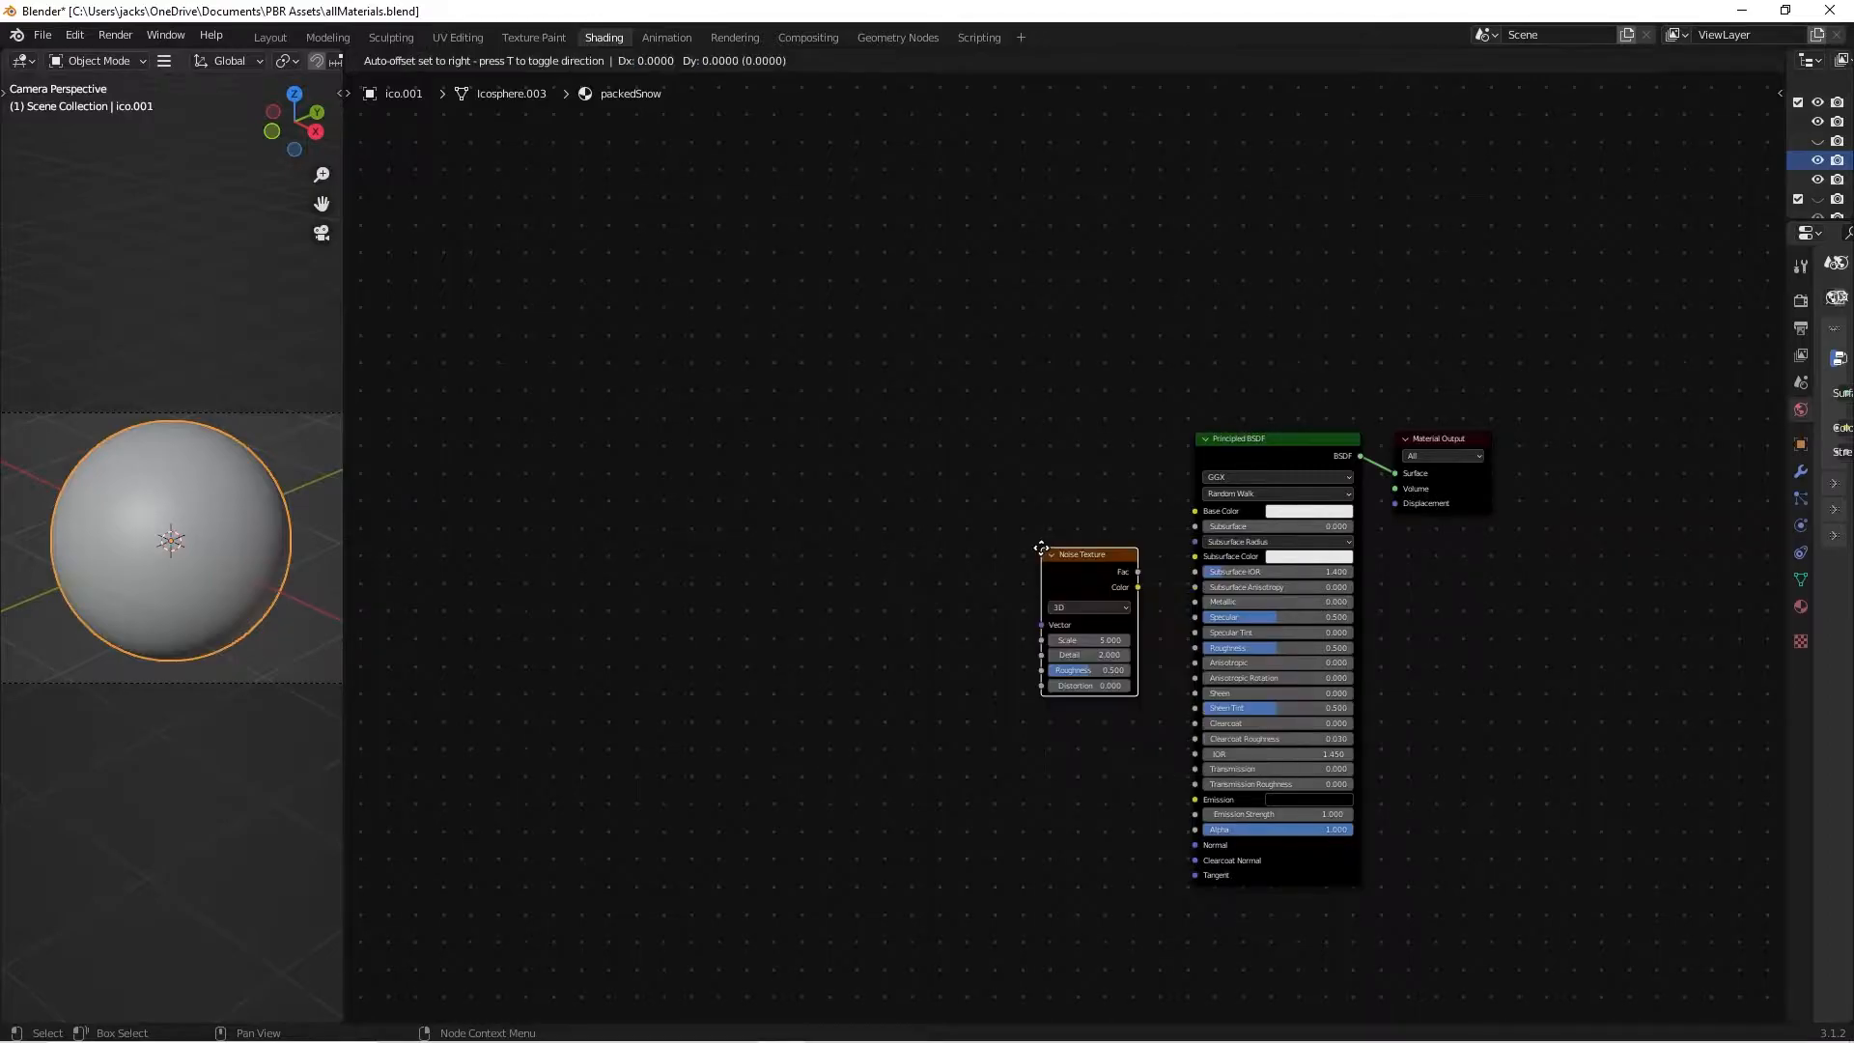
pyautogui.click(535, 477)
pyautogui.click(859, 594)
pyautogui.moveTo(692, 629); pyautogui.dragTo(786, 572, button='middle')
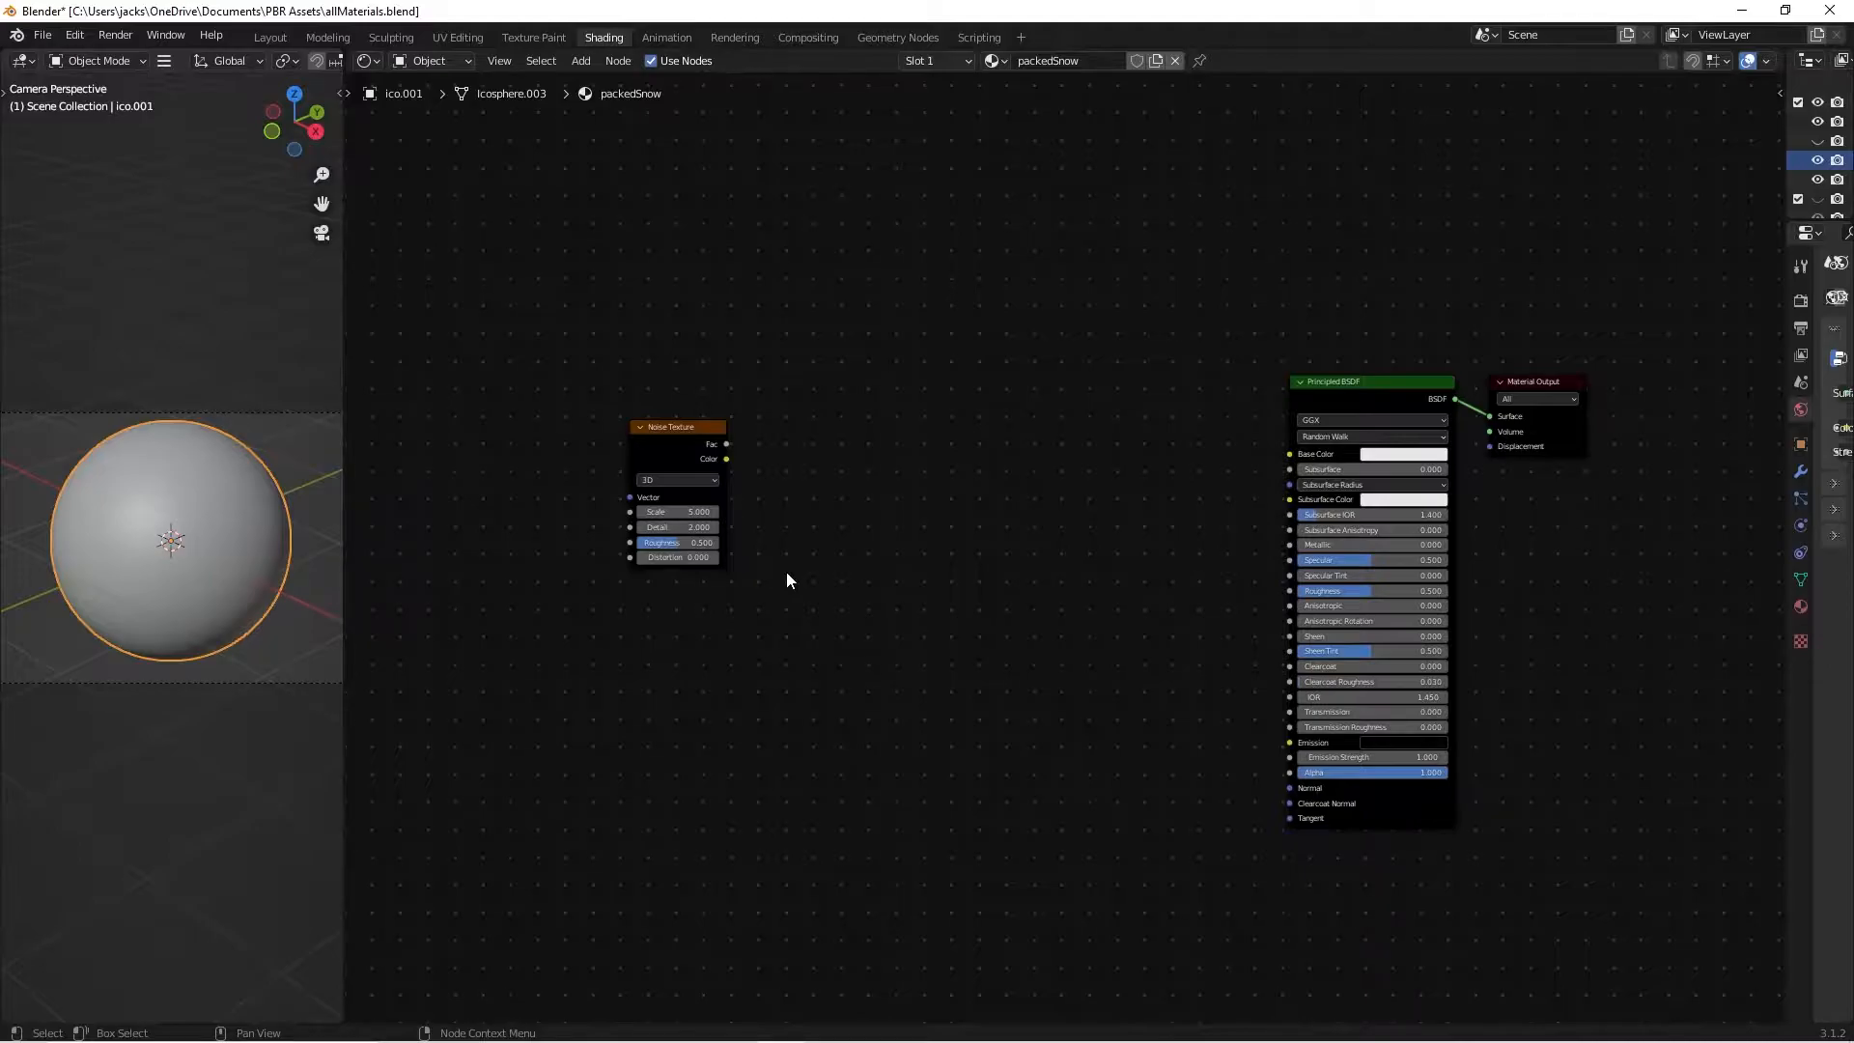
pyautogui.click(638, 451)
pyautogui.click(869, 521)
pyautogui.moveTo(887, 522); pyautogui.dragTo(980, 443, button='middle')
# Add Texture Coordinate and Mapping nodes to the Noise Texture and feed the Object coordinates into the Mapping vector.
pyautogui.click(790, 385)
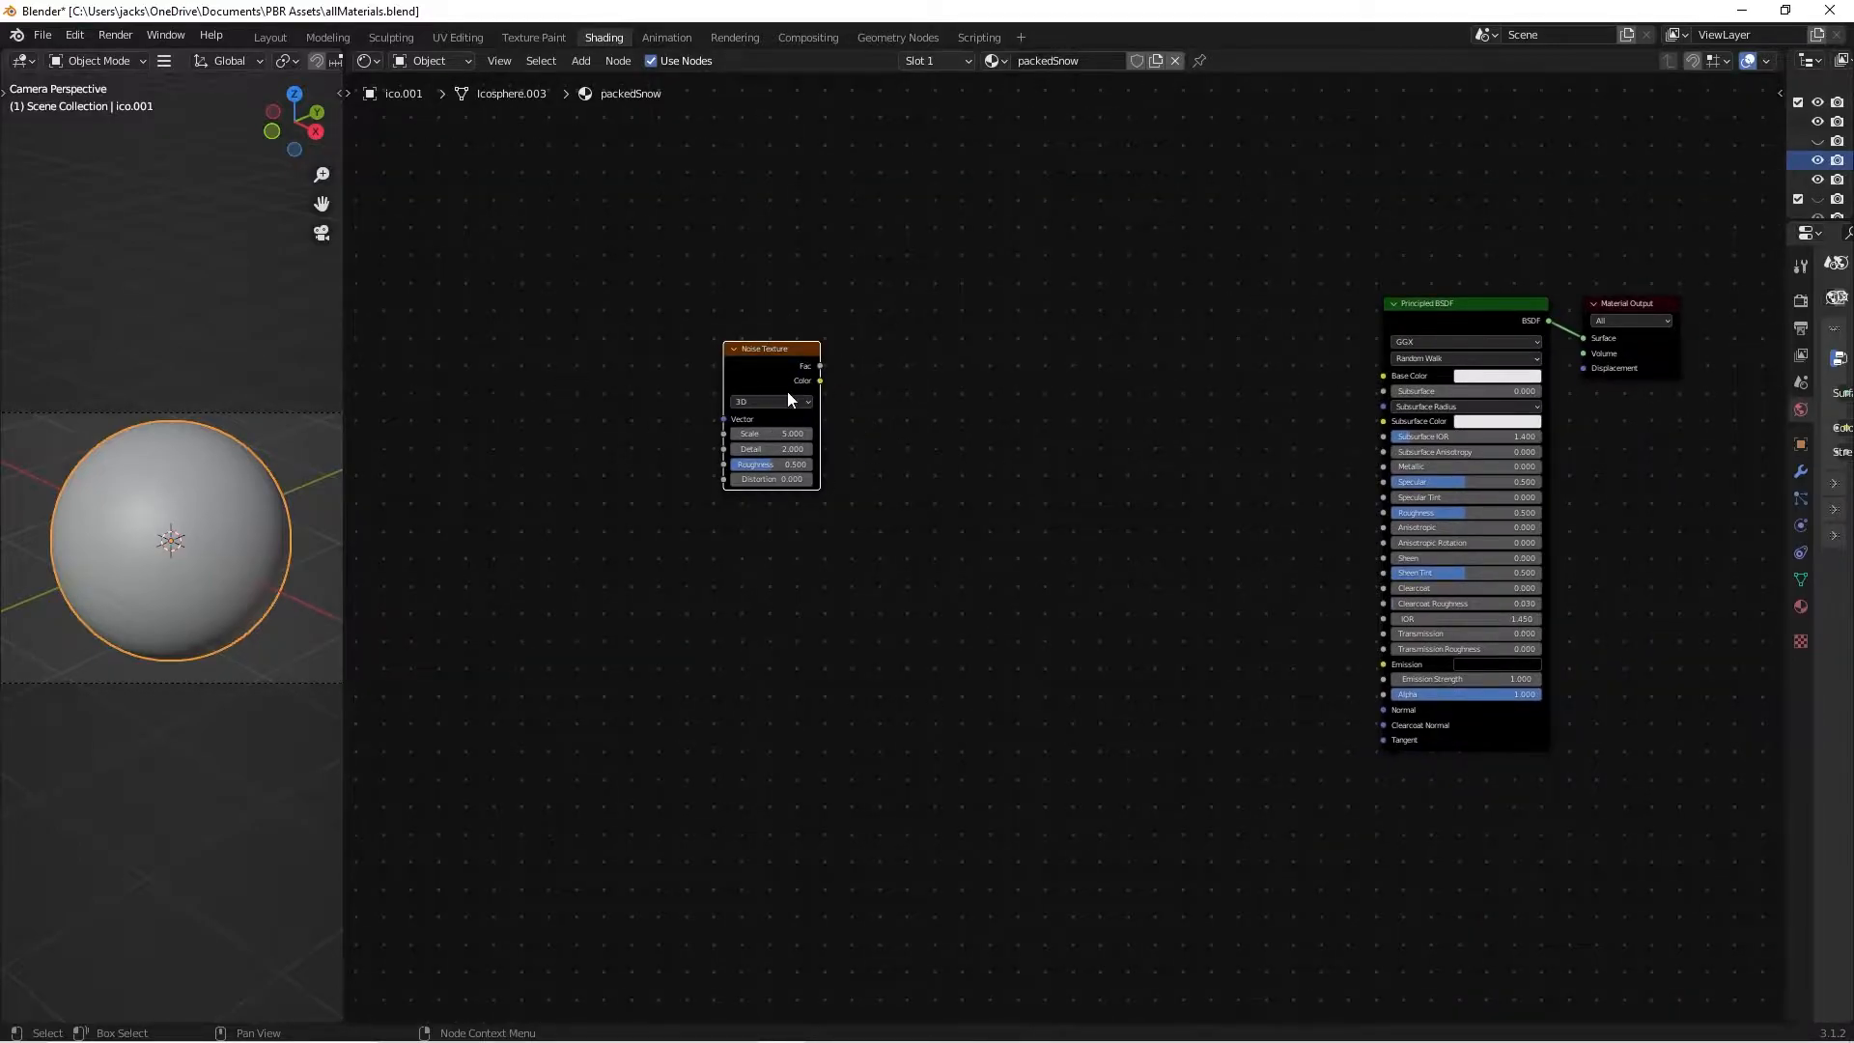
pyautogui.hotkey('ctrl', 't')
pyautogui.moveTo(732, 454); pyautogui.dragTo(849, 480, button='middle')
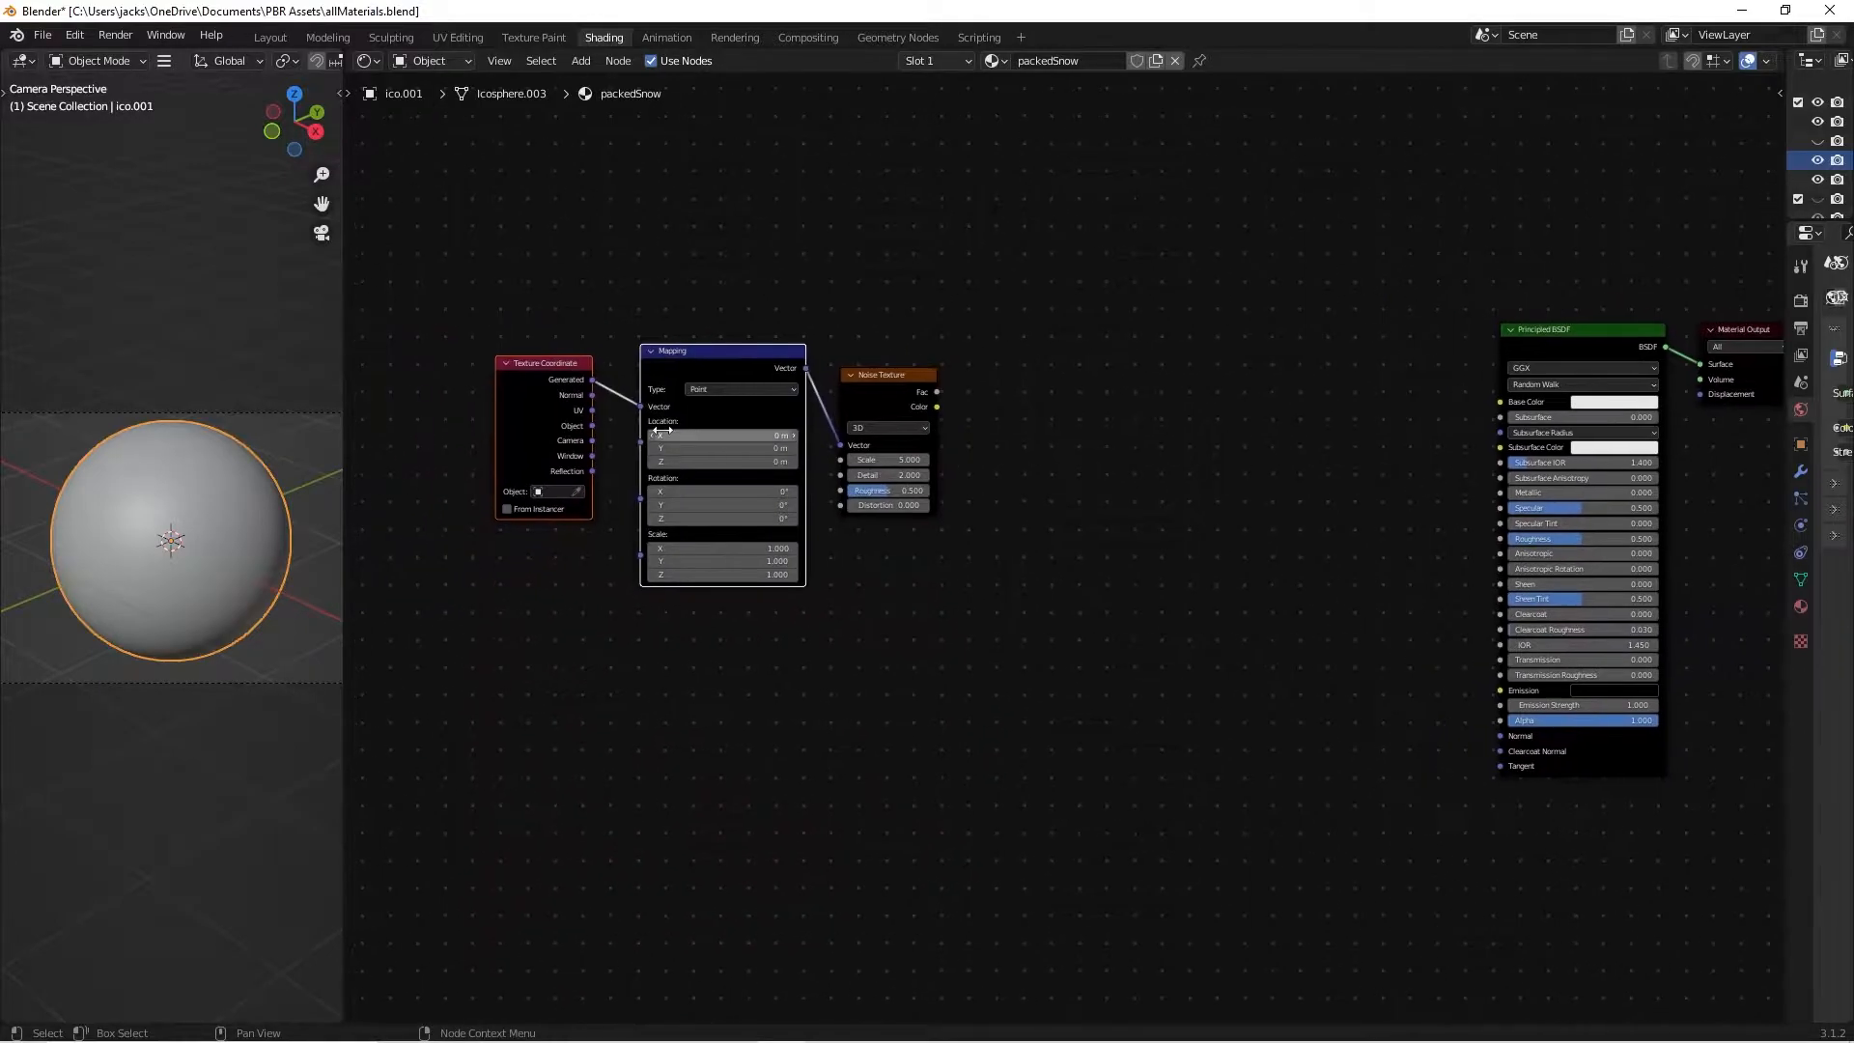
pyautogui.moveTo(592, 426); pyautogui.dragTo(640, 406)
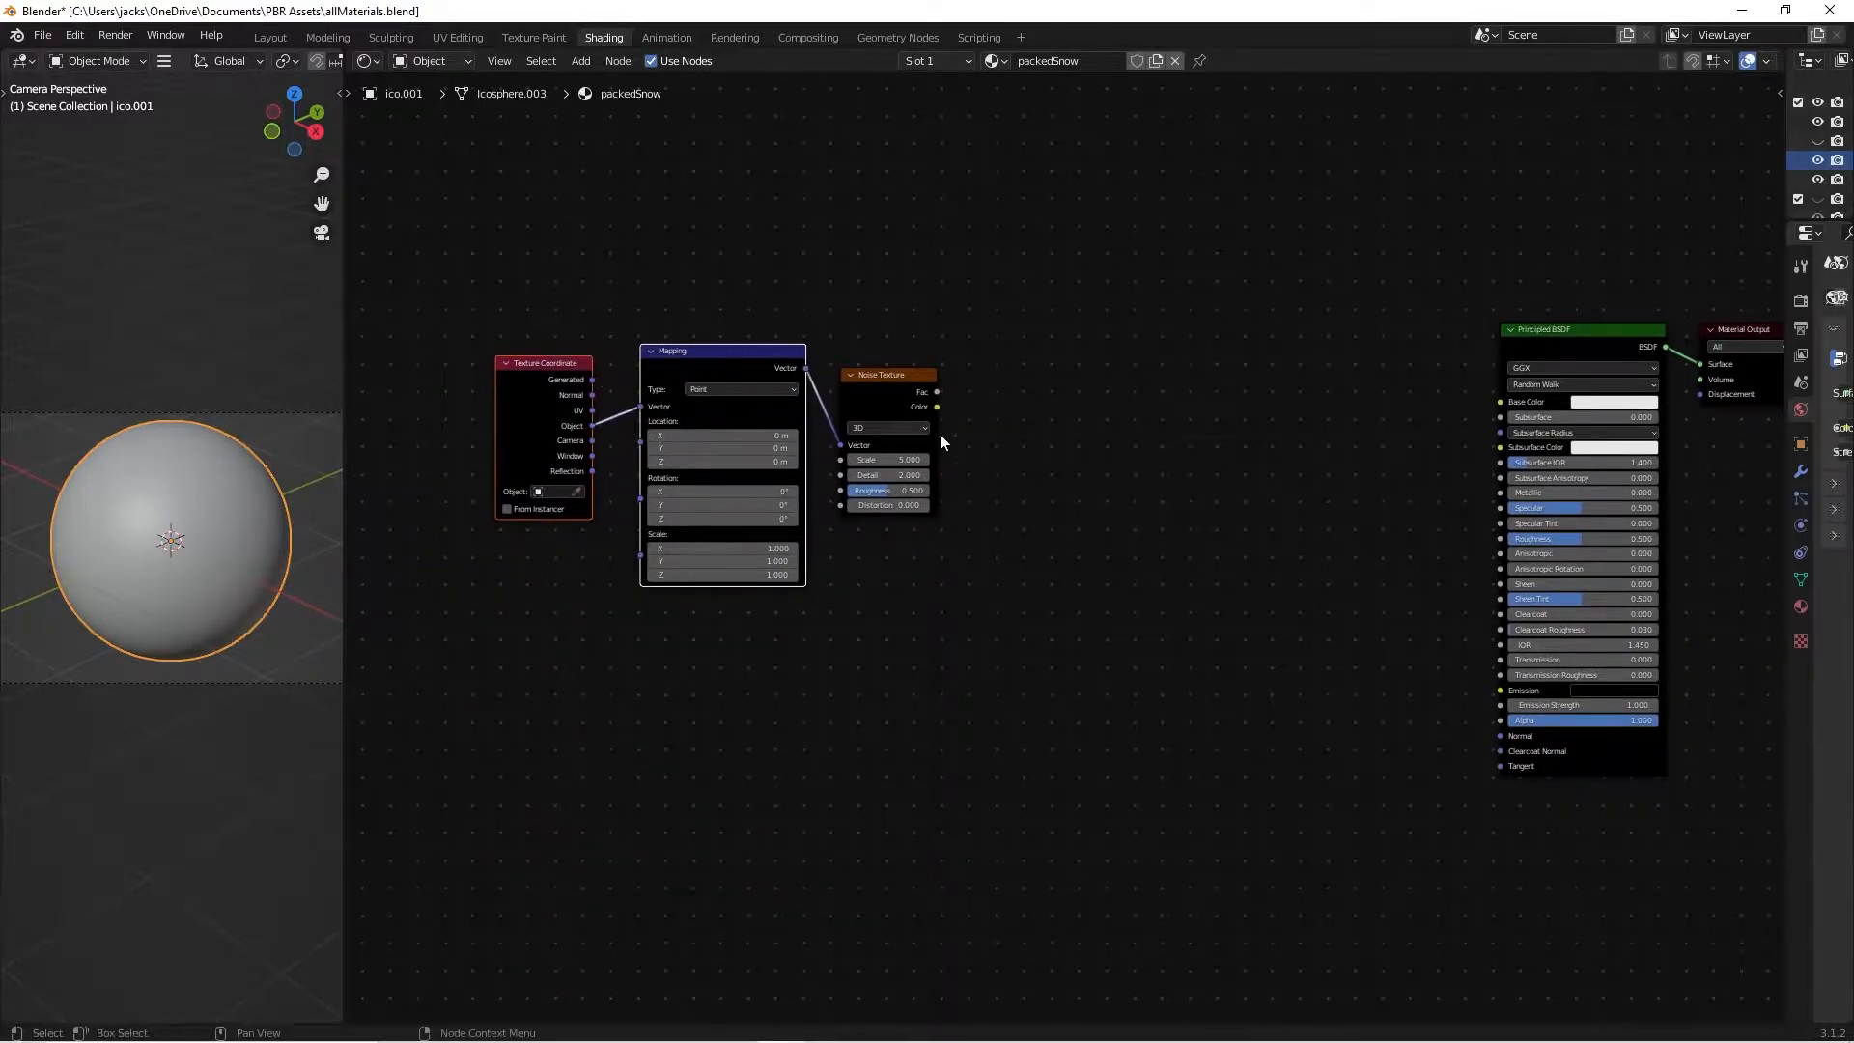
# Preview the Noise Texture output on the sphere using rendered viewport shading.
pyautogui.keyDown('ctrl'); pyautogui.keyDown('shift'); pyautogui.click(868, 401); pyautogui.keyUp('shift'); pyautogui.keyUp('ctrl')
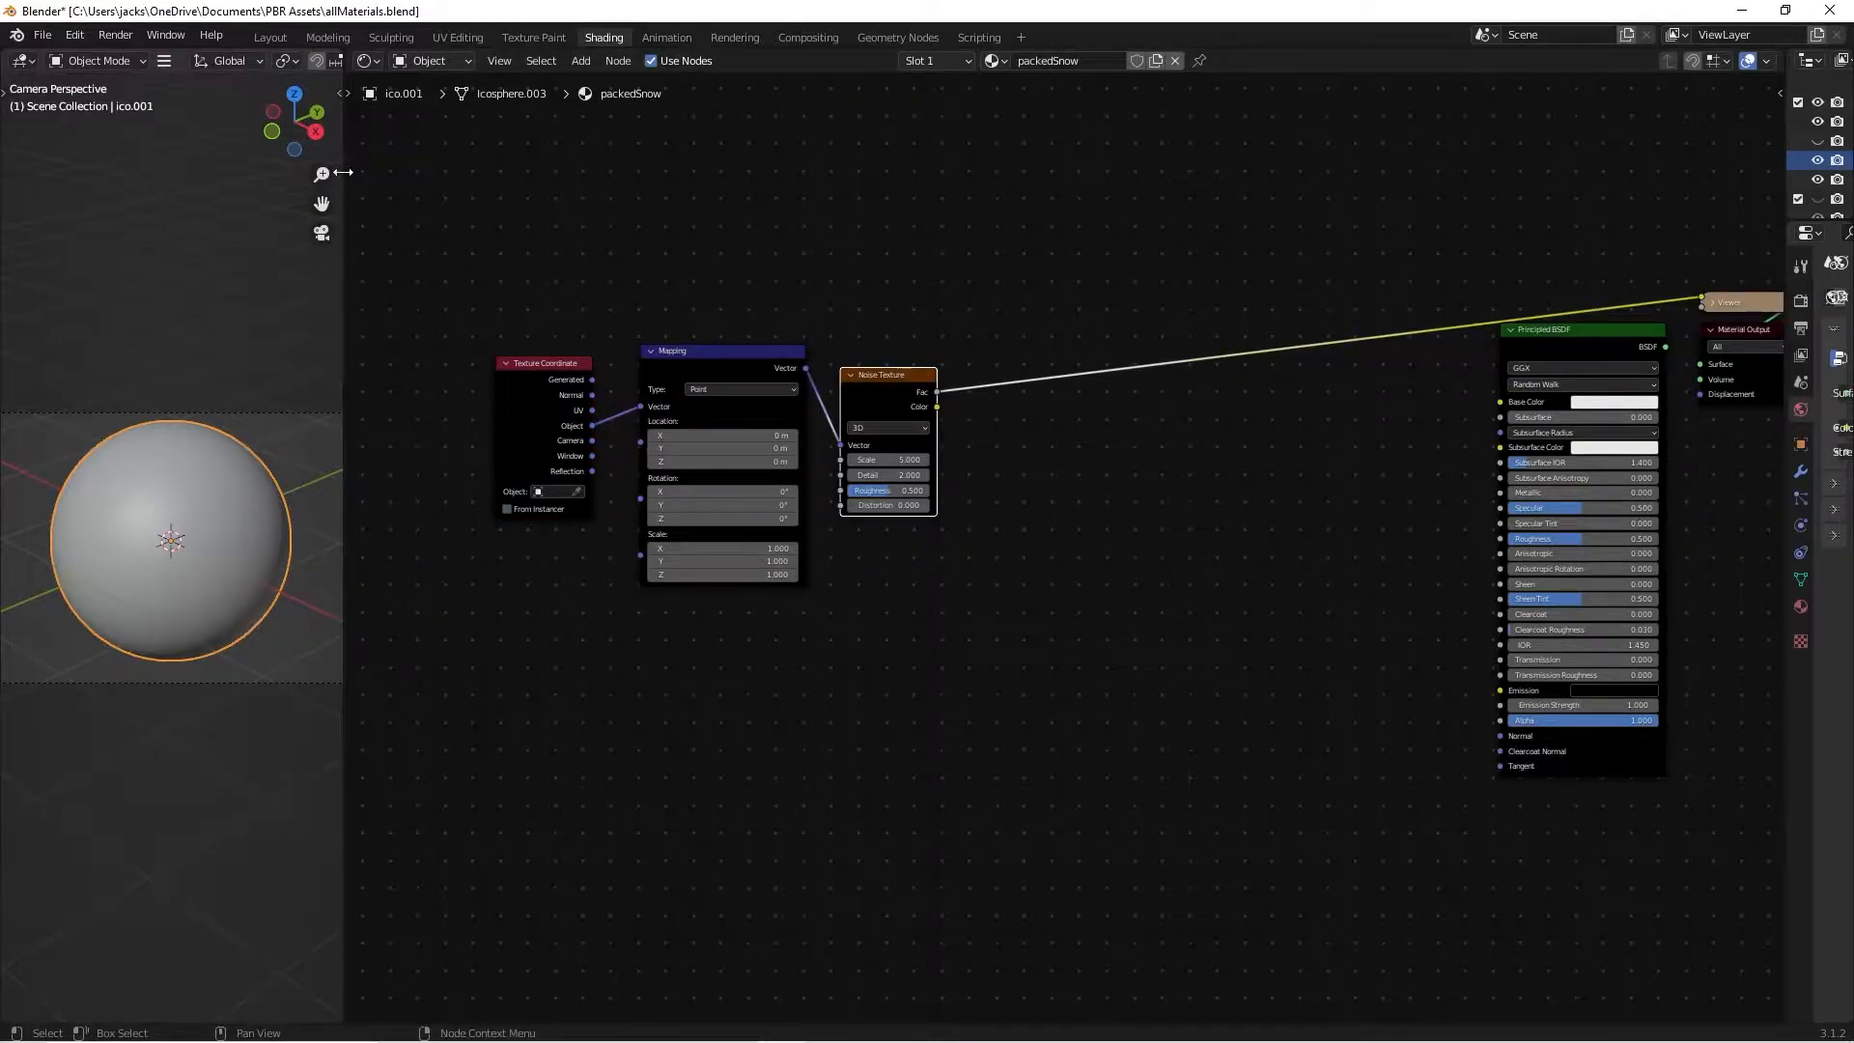
pyautogui.scroll(-5, 310, 61)
pyautogui.click(308, 61)
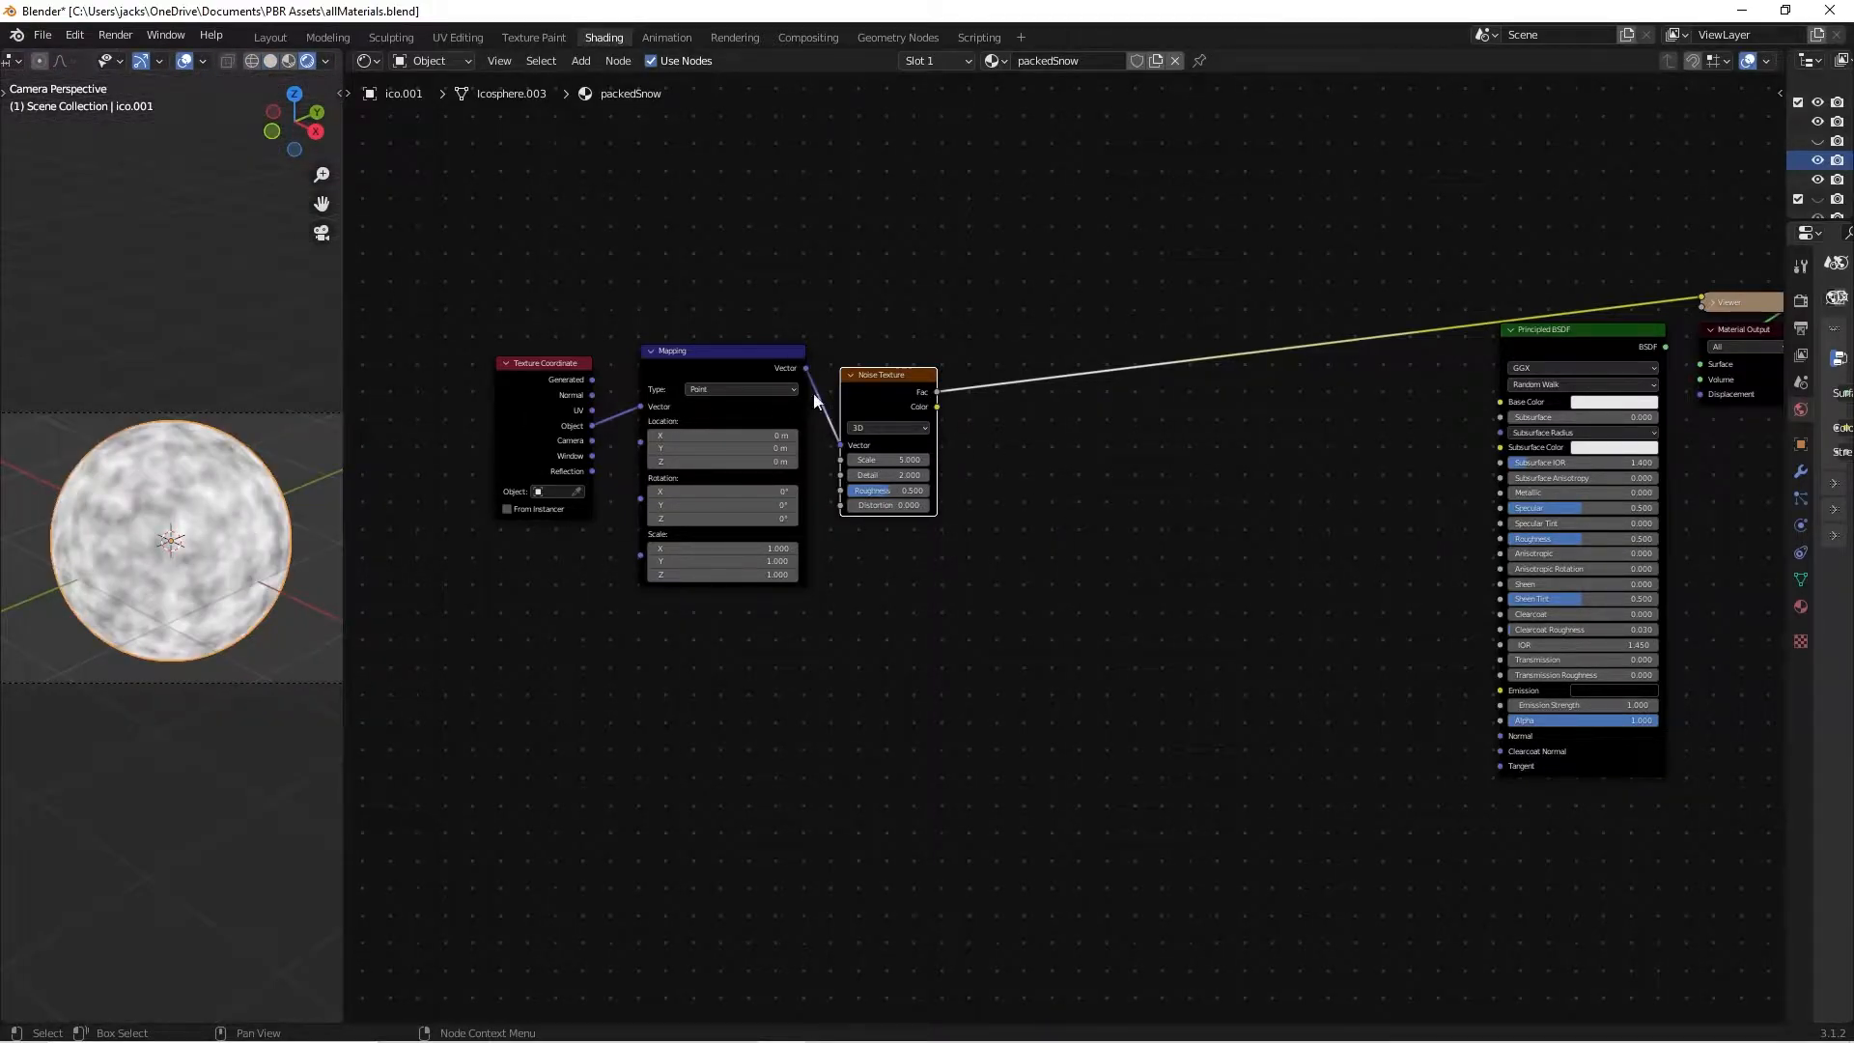
# Insert a ColorRamp node on the link after the Noise Texture.
pyautogui.click(1041, 543)
pyautogui.moveTo(1088, 466); pyautogui.dragTo(1004, 489, button='middle')
pyautogui.hotkey('shift', 'a')
pyautogui.click(1005, 490)
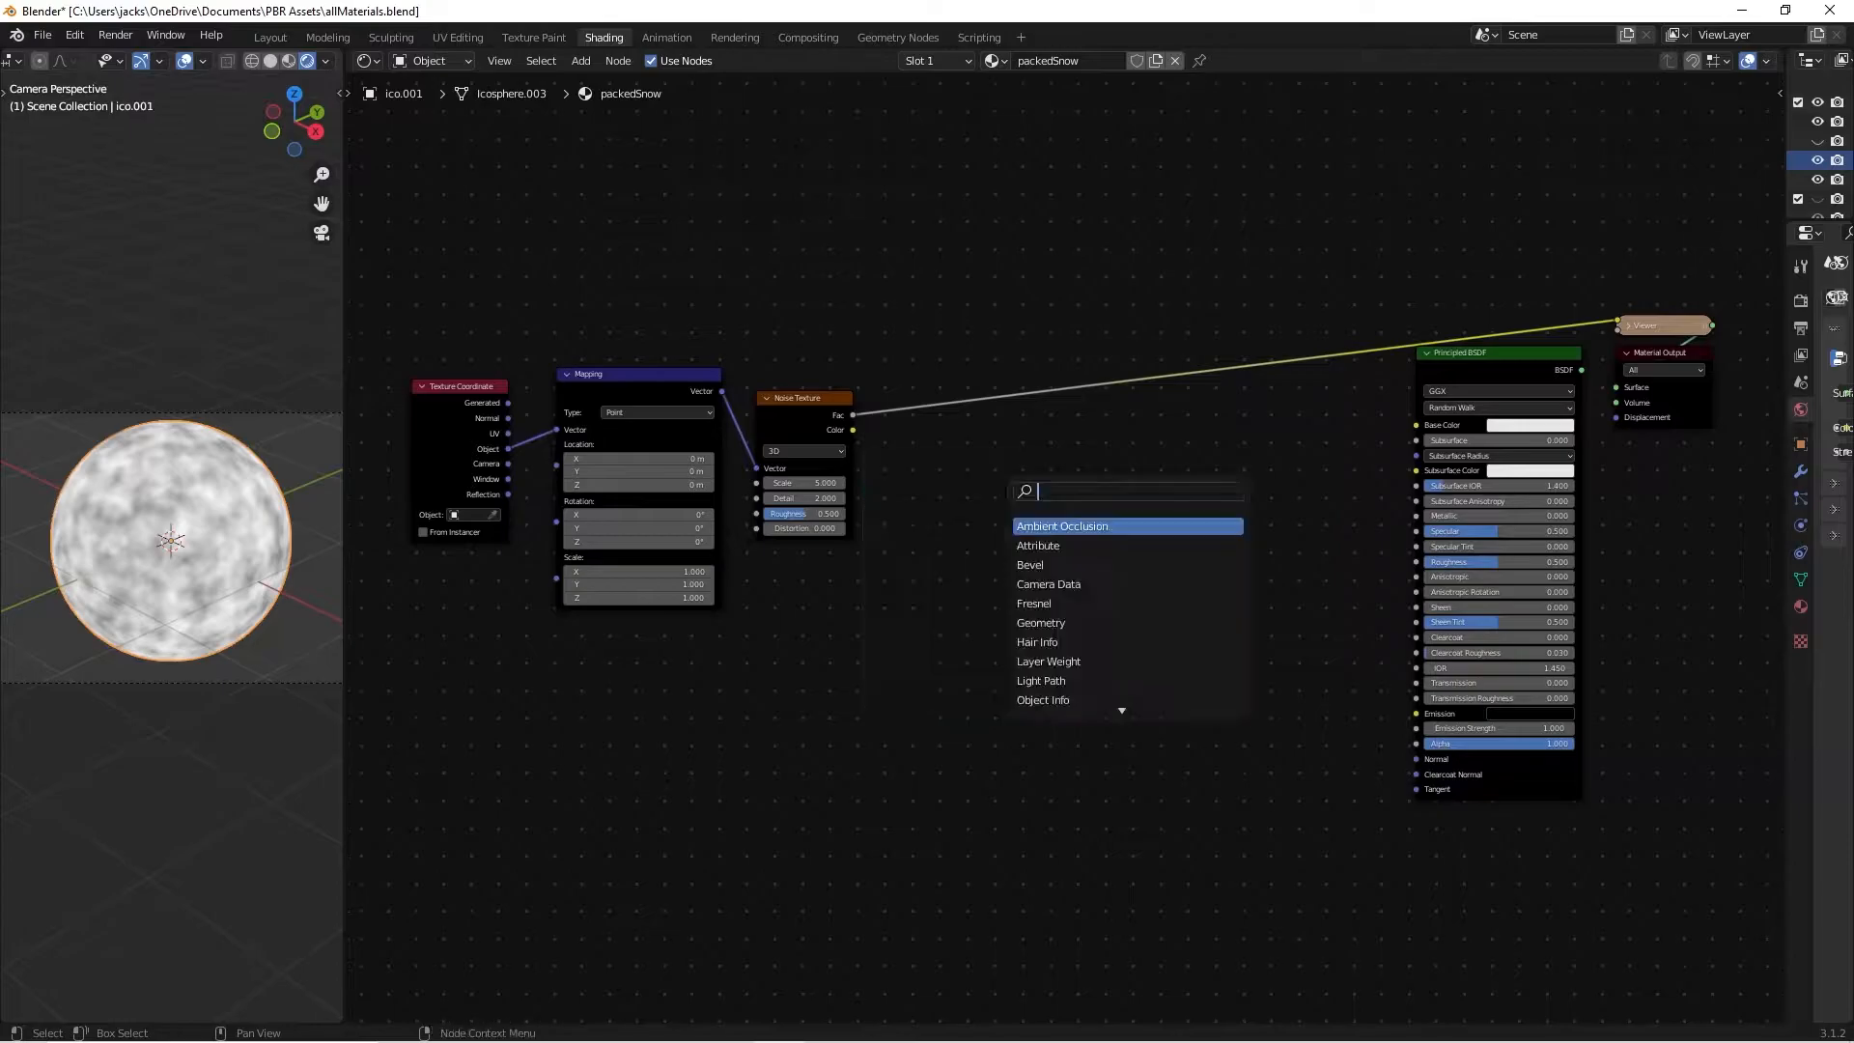
pyautogui.write('ramp')
pyautogui.press('Return')
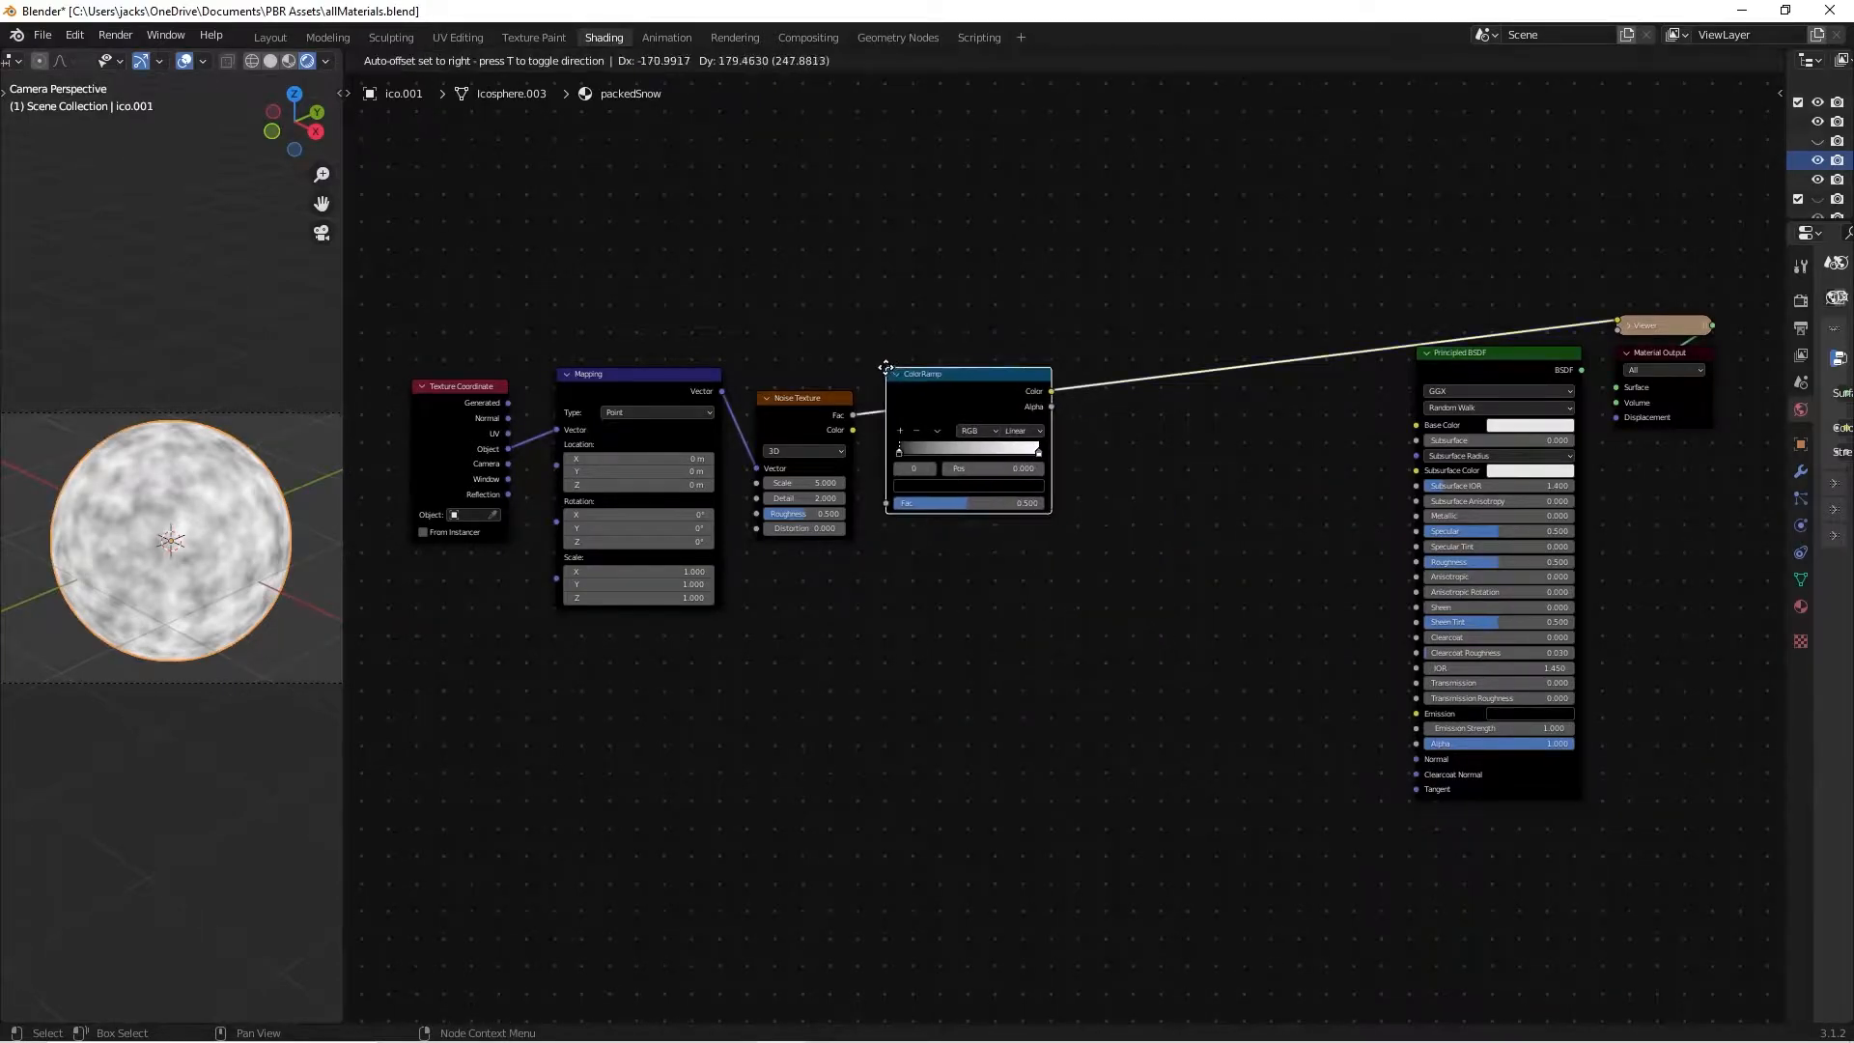
pyautogui.click(896, 378)
# Move the Noise Texture and ColorRamp nodes upward to make room below them.
pyautogui.moveTo(796, 595); pyautogui.dragTo(862, 584, button='middle')
pyautogui.scroll(2, 849, 568)
pyautogui.moveTo(214, 586); pyautogui.dragTo(219, 567, button='middle')
pyautogui.scroll(5, 203, 581)
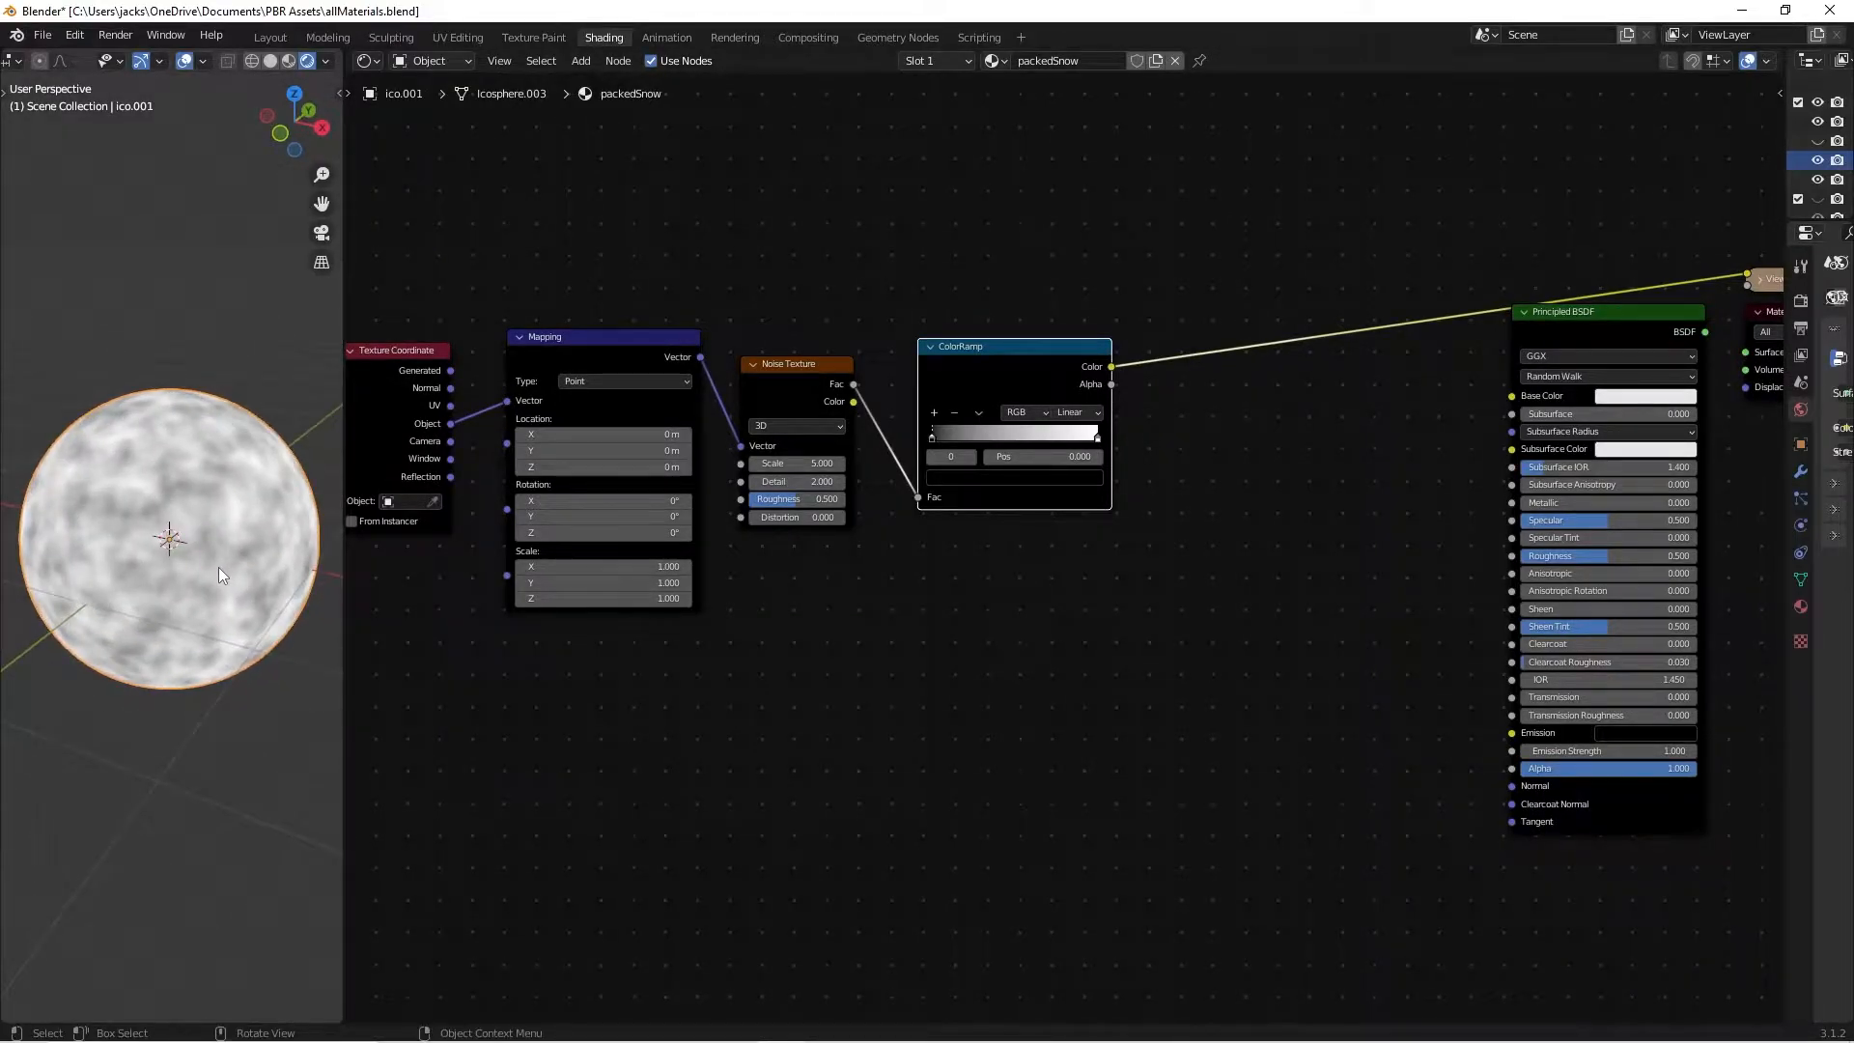
pyautogui.click(860, 663)
pyautogui.scroll(-3, 770, 681)
pyautogui.moveTo(767, 681); pyautogui.dragTo(866, 645, button='middle')
pyautogui.moveTo(587, 305); pyautogui.dragTo(803, 500)
pyautogui.press('g')
pyautogui.click(662, 438)
pyautogui.moveTo(898, 285); pyautogui.dragTo(1197, 464)
pyautogui.press('g')
pyautogui.click(1082, 398)
# Duplicate the Noise Texture and ColorRamp pair twice with its input links, stacking the copies below the original.
pyautogui.moveTo(748, 226); pyautogui.dragTo(1107, 417)
pyautogui.hotkey('shift', 'd')
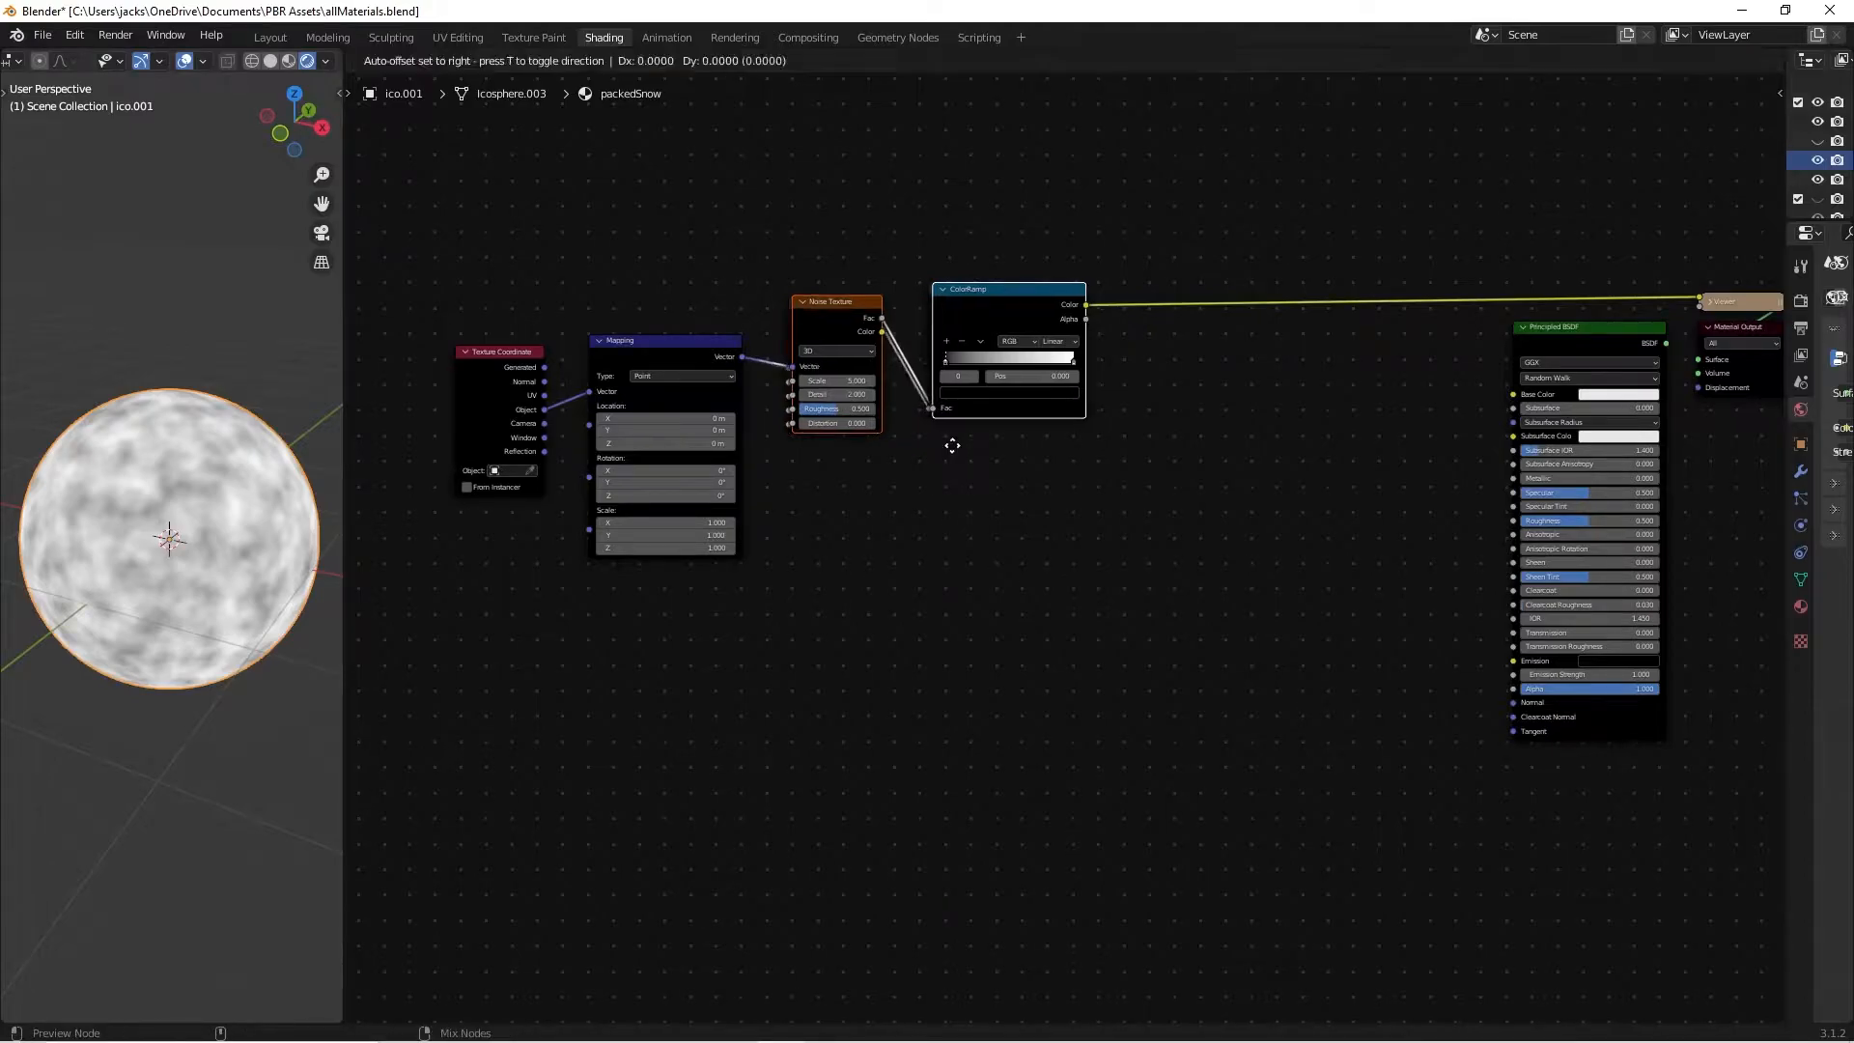
pyautogui.click(958, 601)
pyautogui.hotkey('shift', 'd')
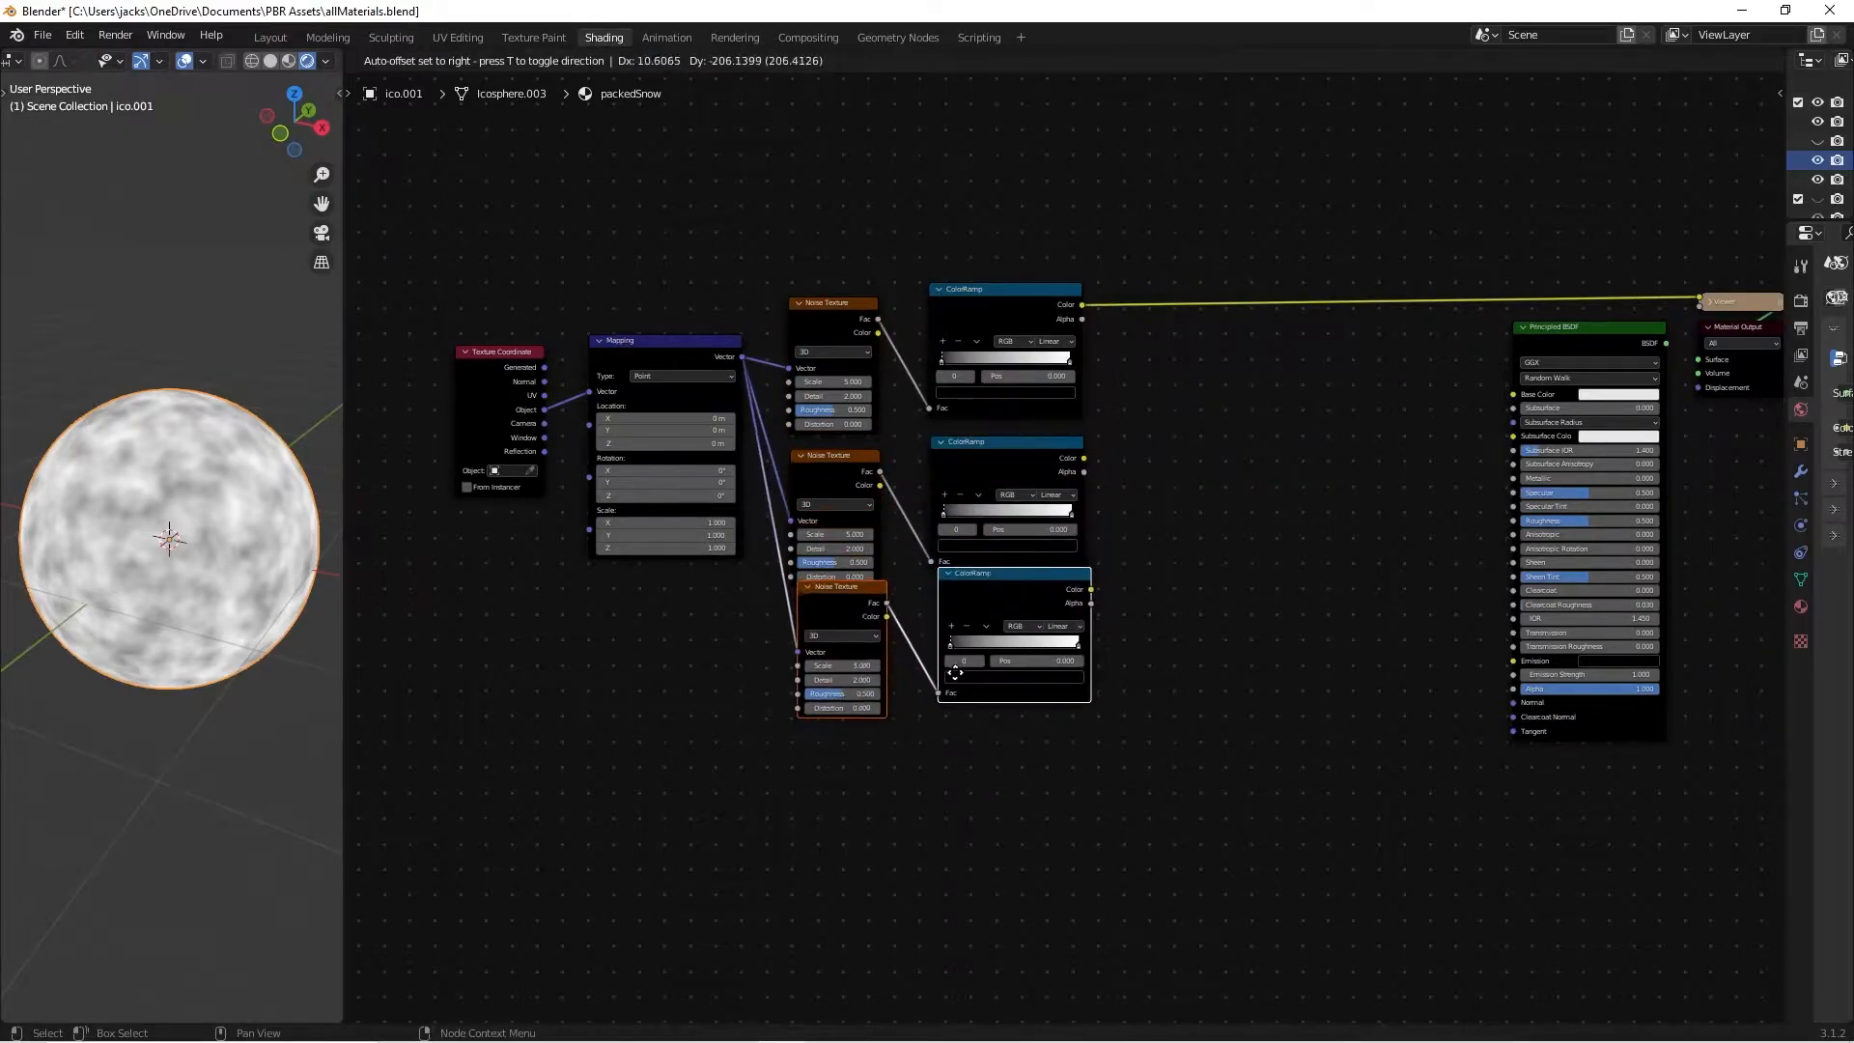
pyautogui.click(957, 690)
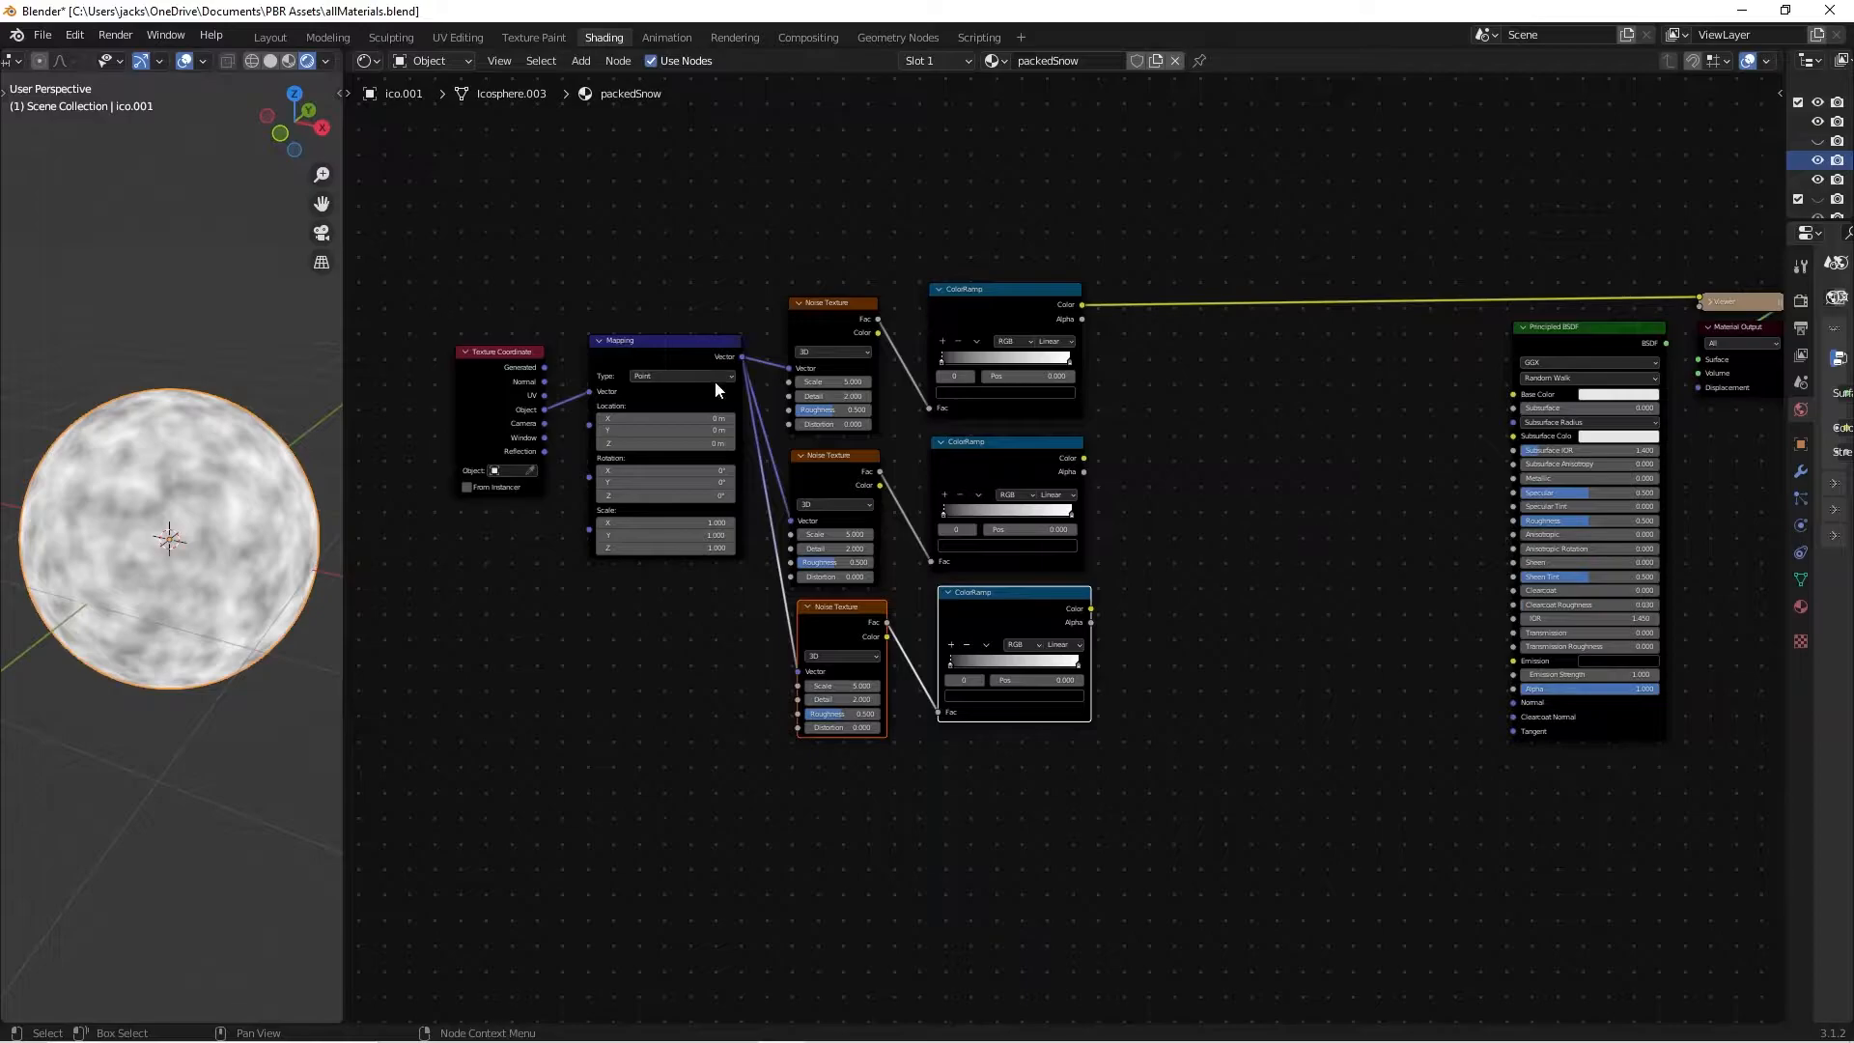
# Move the Texture Coordinate and Mapping nodes down and away from the noise nodes.
pyautogui.moveTo(481, 287); pyautogui.dragTo(628, 439)
pyautogui.press('g')
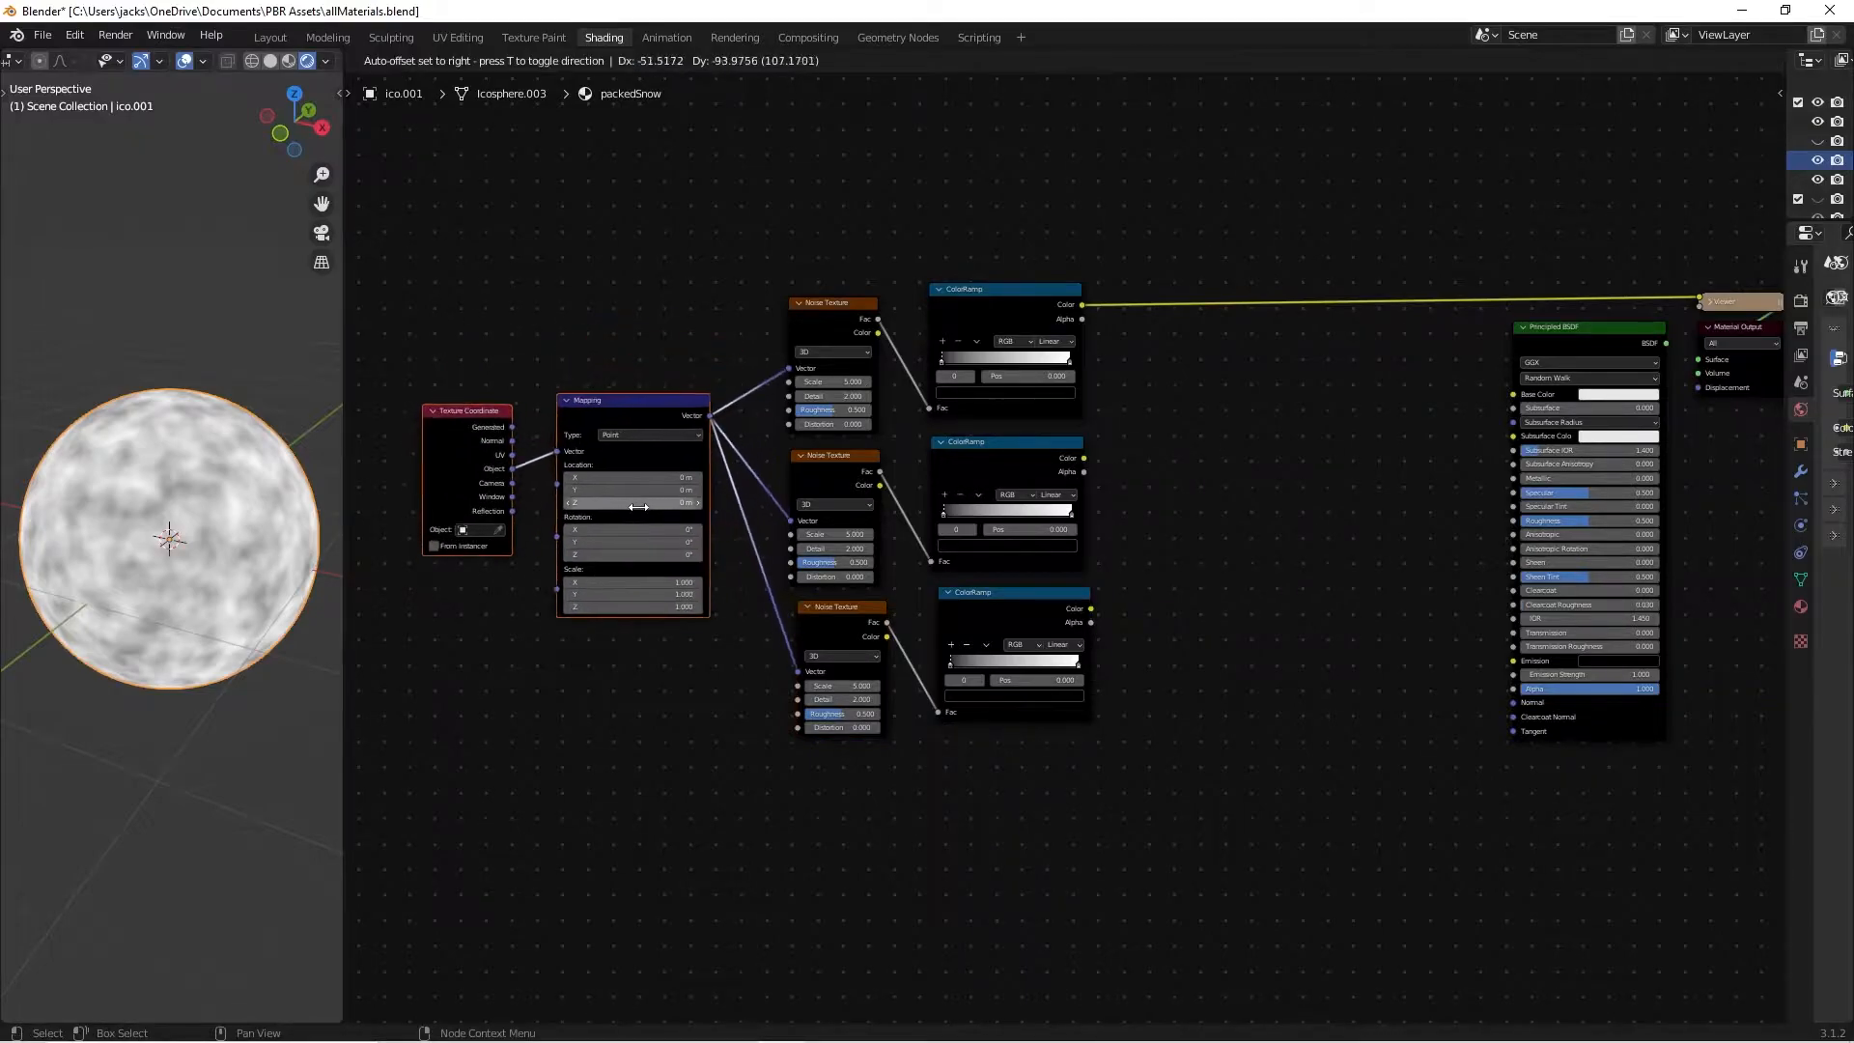
pyautogui.click(634, 527)
# Preview the topmost ColorRamp node's color output on the sphere.
pyautogui.click(1186, 462)
pyautogui.scroll(3, 1186, 462)
pyautogui.moveTo(1213, 397); pyautogui.dragTo(1218, 438)
pyautogui.moveTo(1218, 436); pyautogui.dragTo(1221, 506, button='middle')
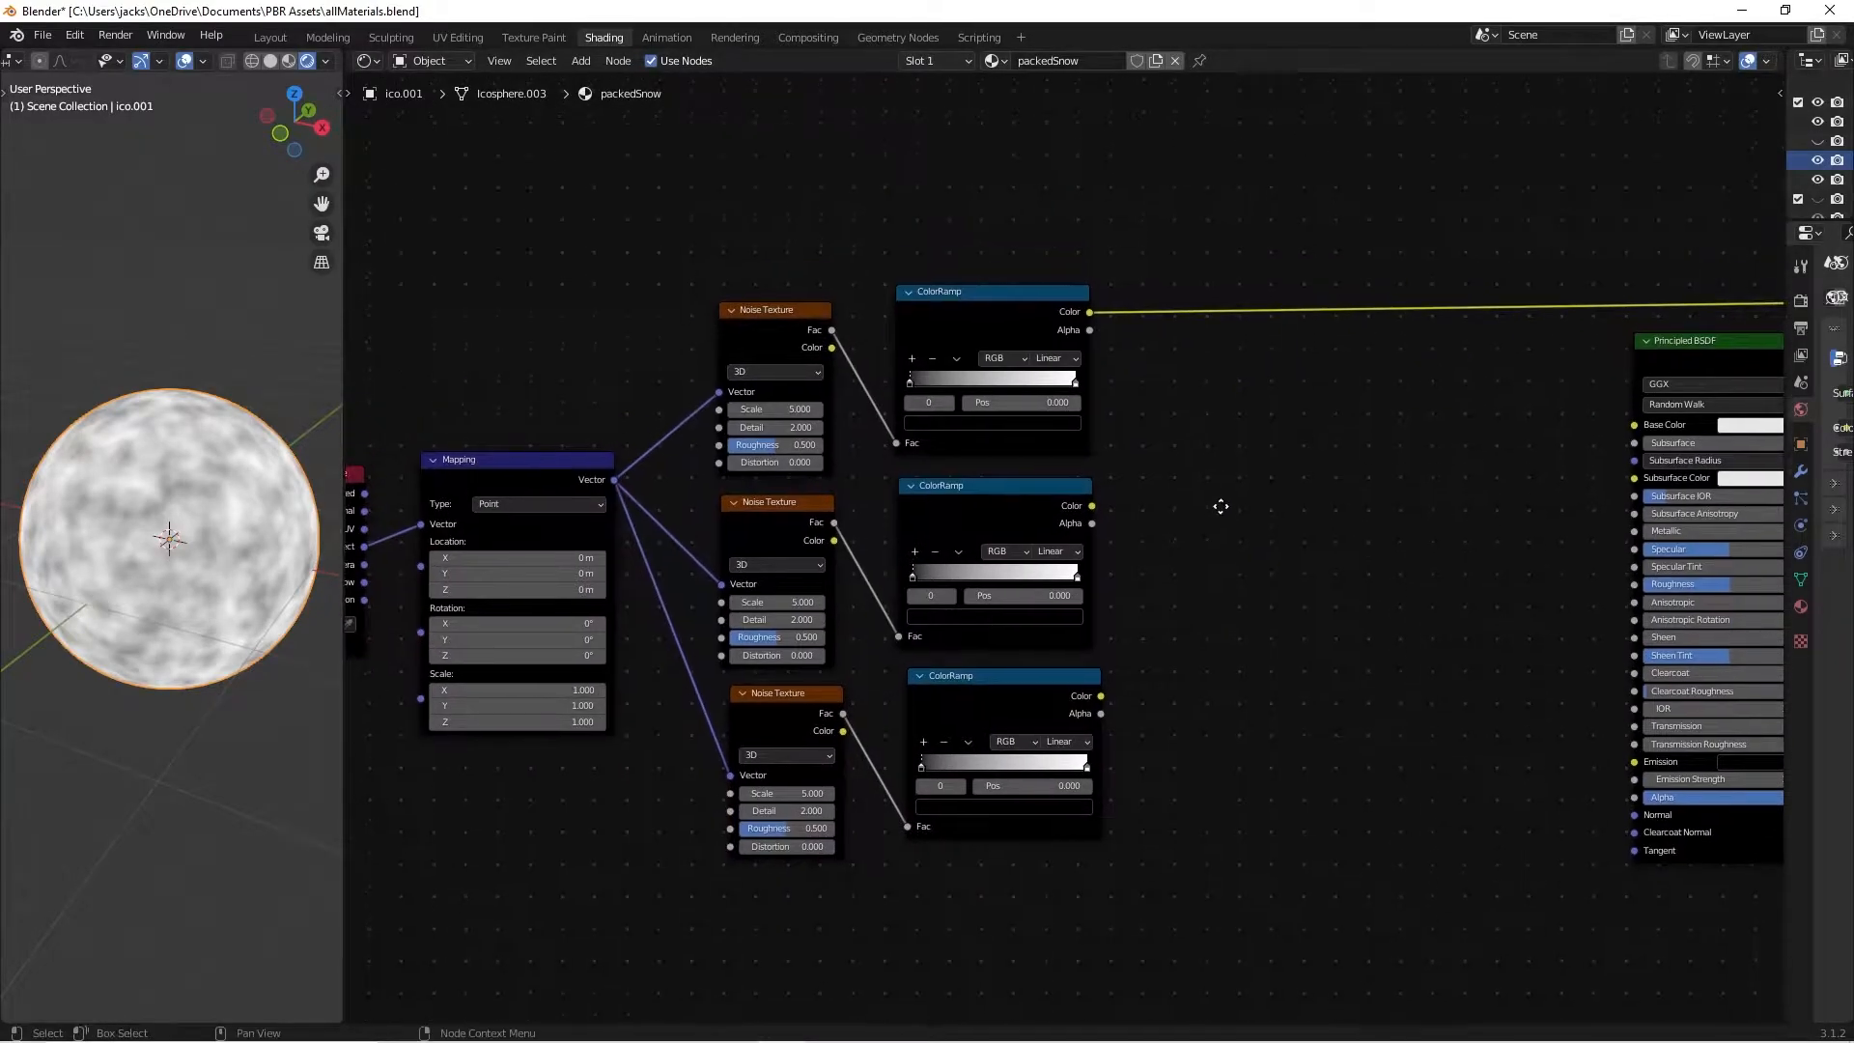
pyautogui.scroll(3, 1227, 452)
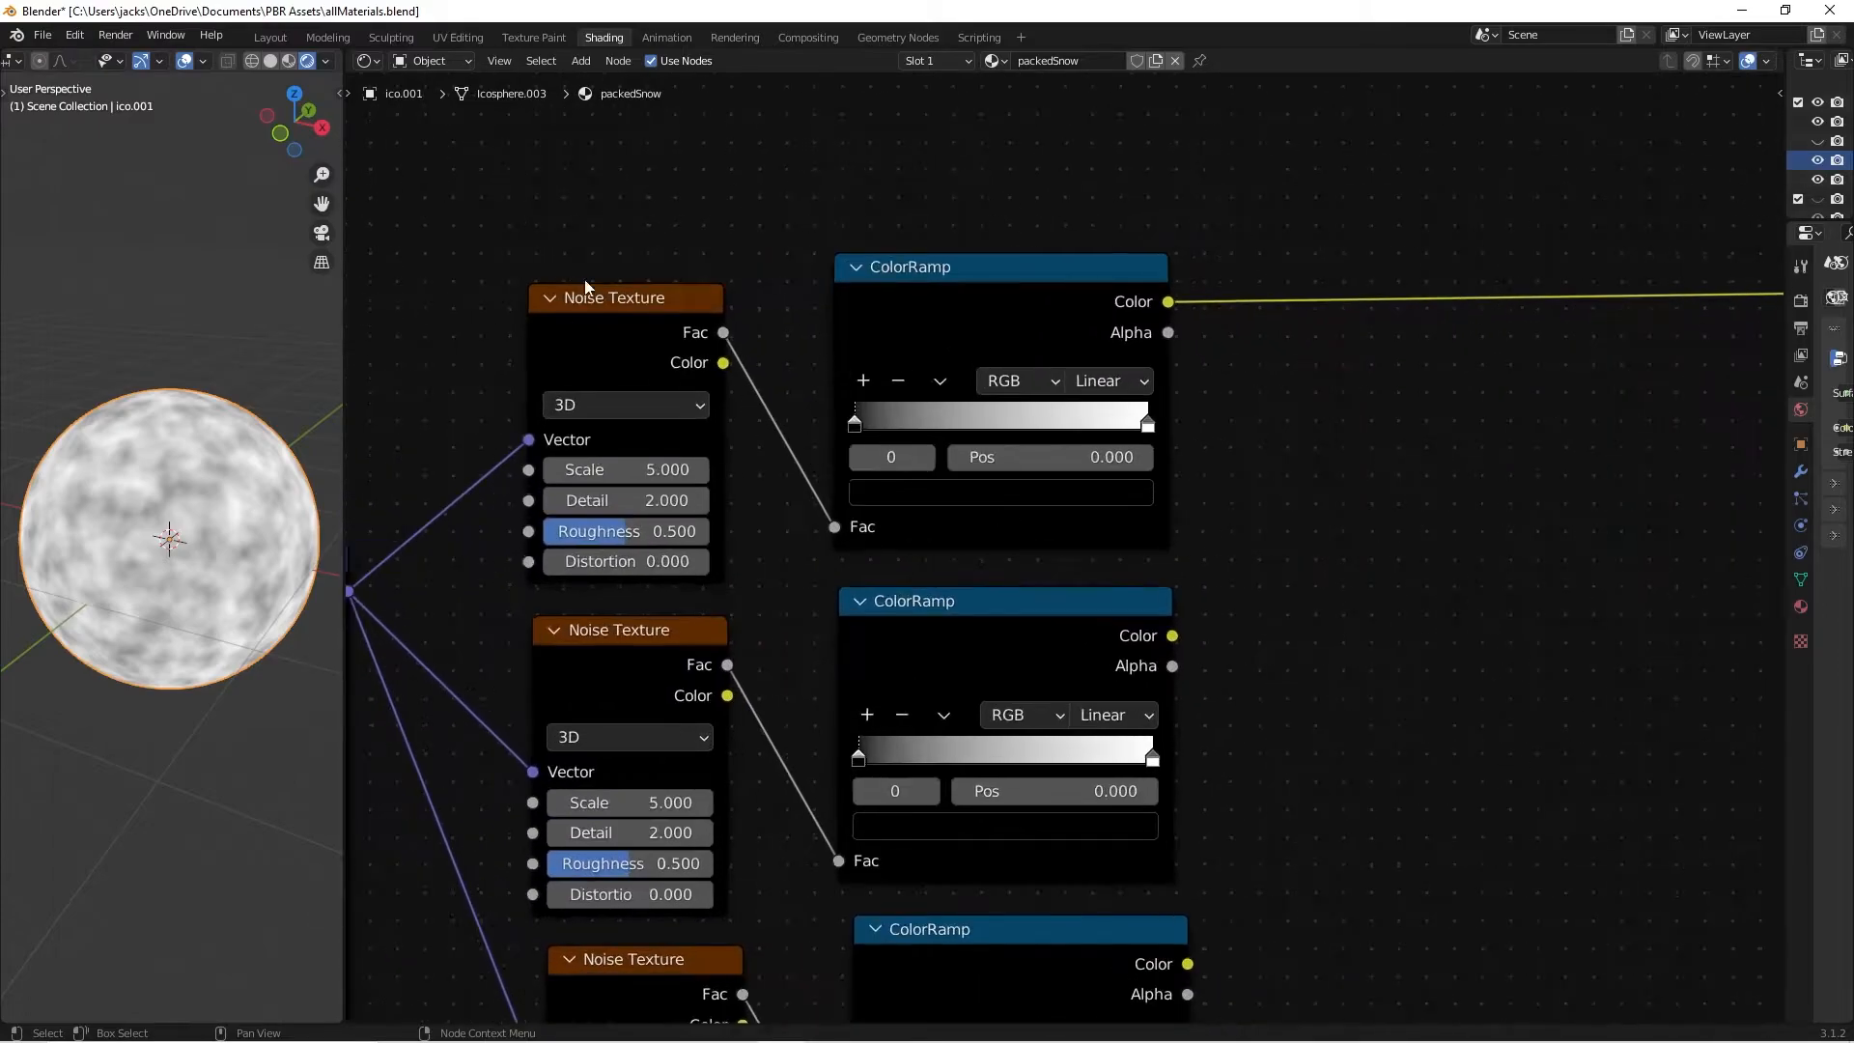
pyautogui.keyDown('ctrl'); pyautogui.keyDown('shift'); pyautogui.click(978, 305); pyautogui.keyUp('shift'); pyautogui.keyUp('ctrl')
pyautogui.keyDown('ctrl'); pyautogui.keyDown('shift'); pyautogui.click(1012, 350); pyautogui.keyUp('shift'); pyautogui.keyUp('ctrl')
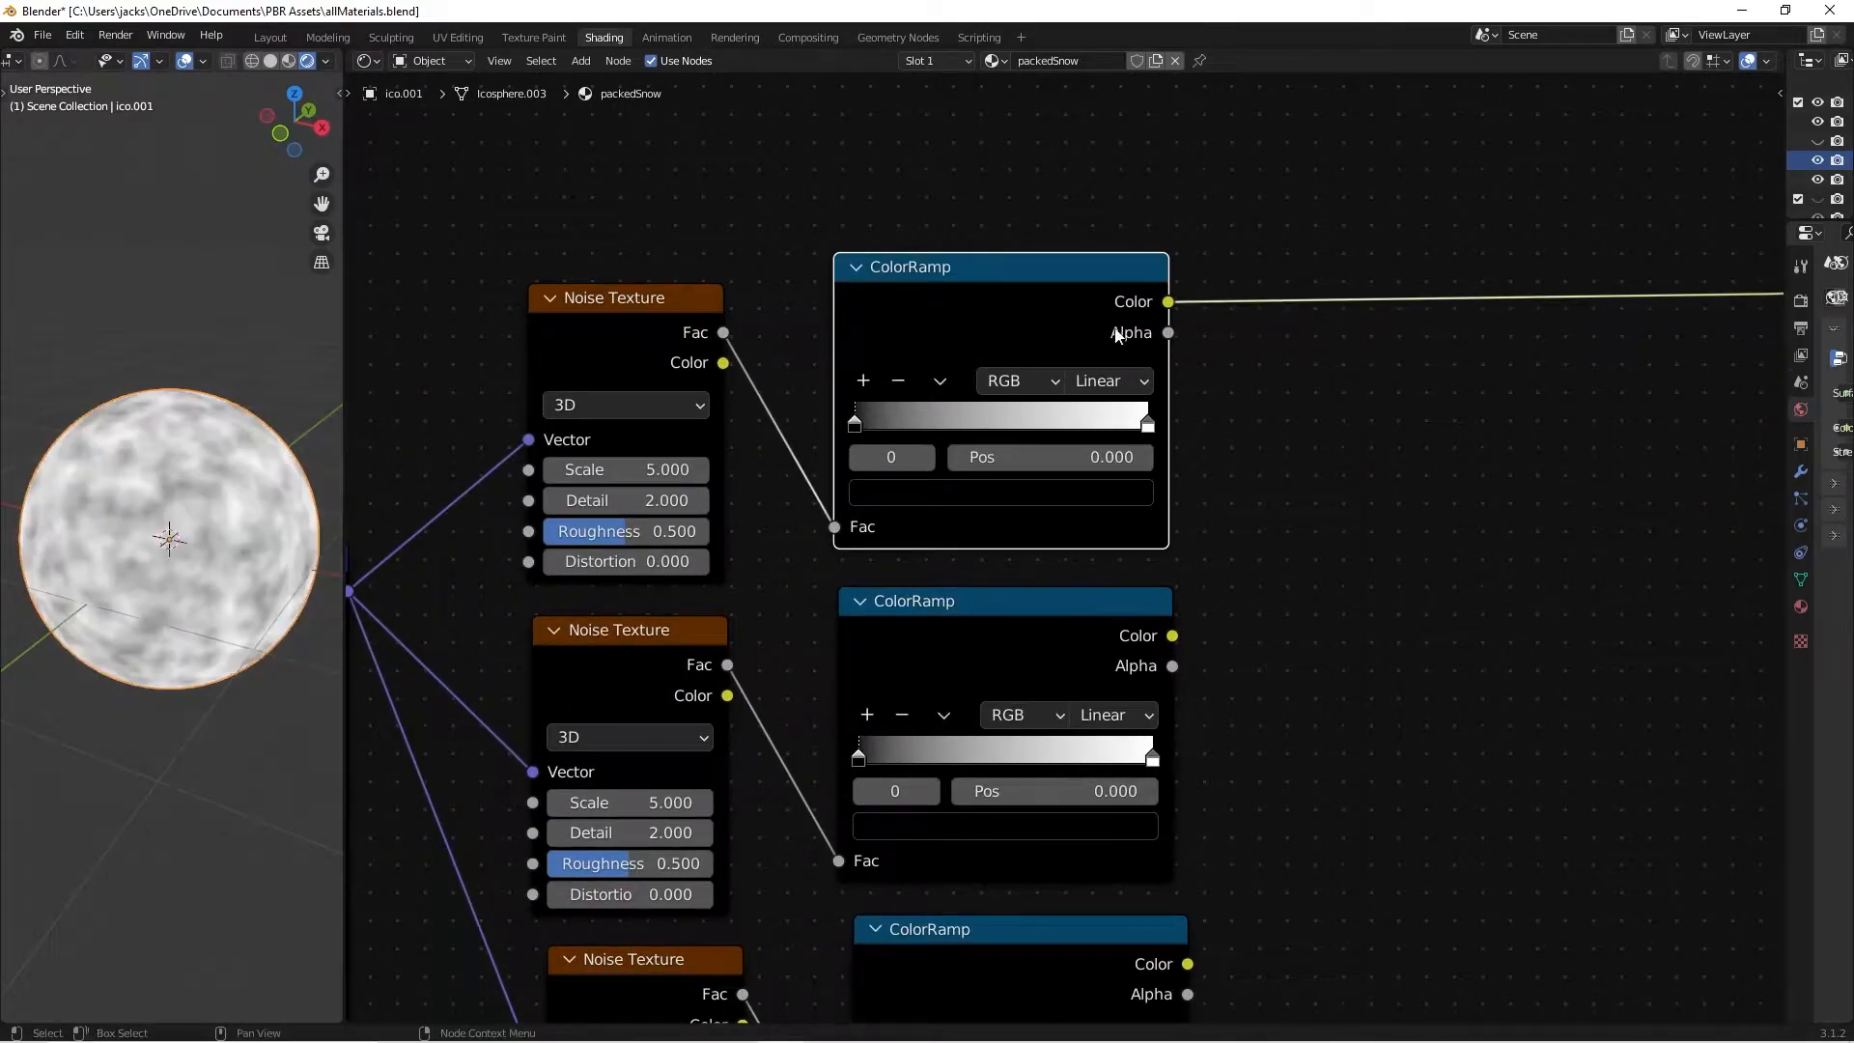
# Set the topmost Noise Texture's Scale to 100, Detail to 8 and Distortion to 0.25.
pyautogui.click(634, 472)
pyautogui.write('100')
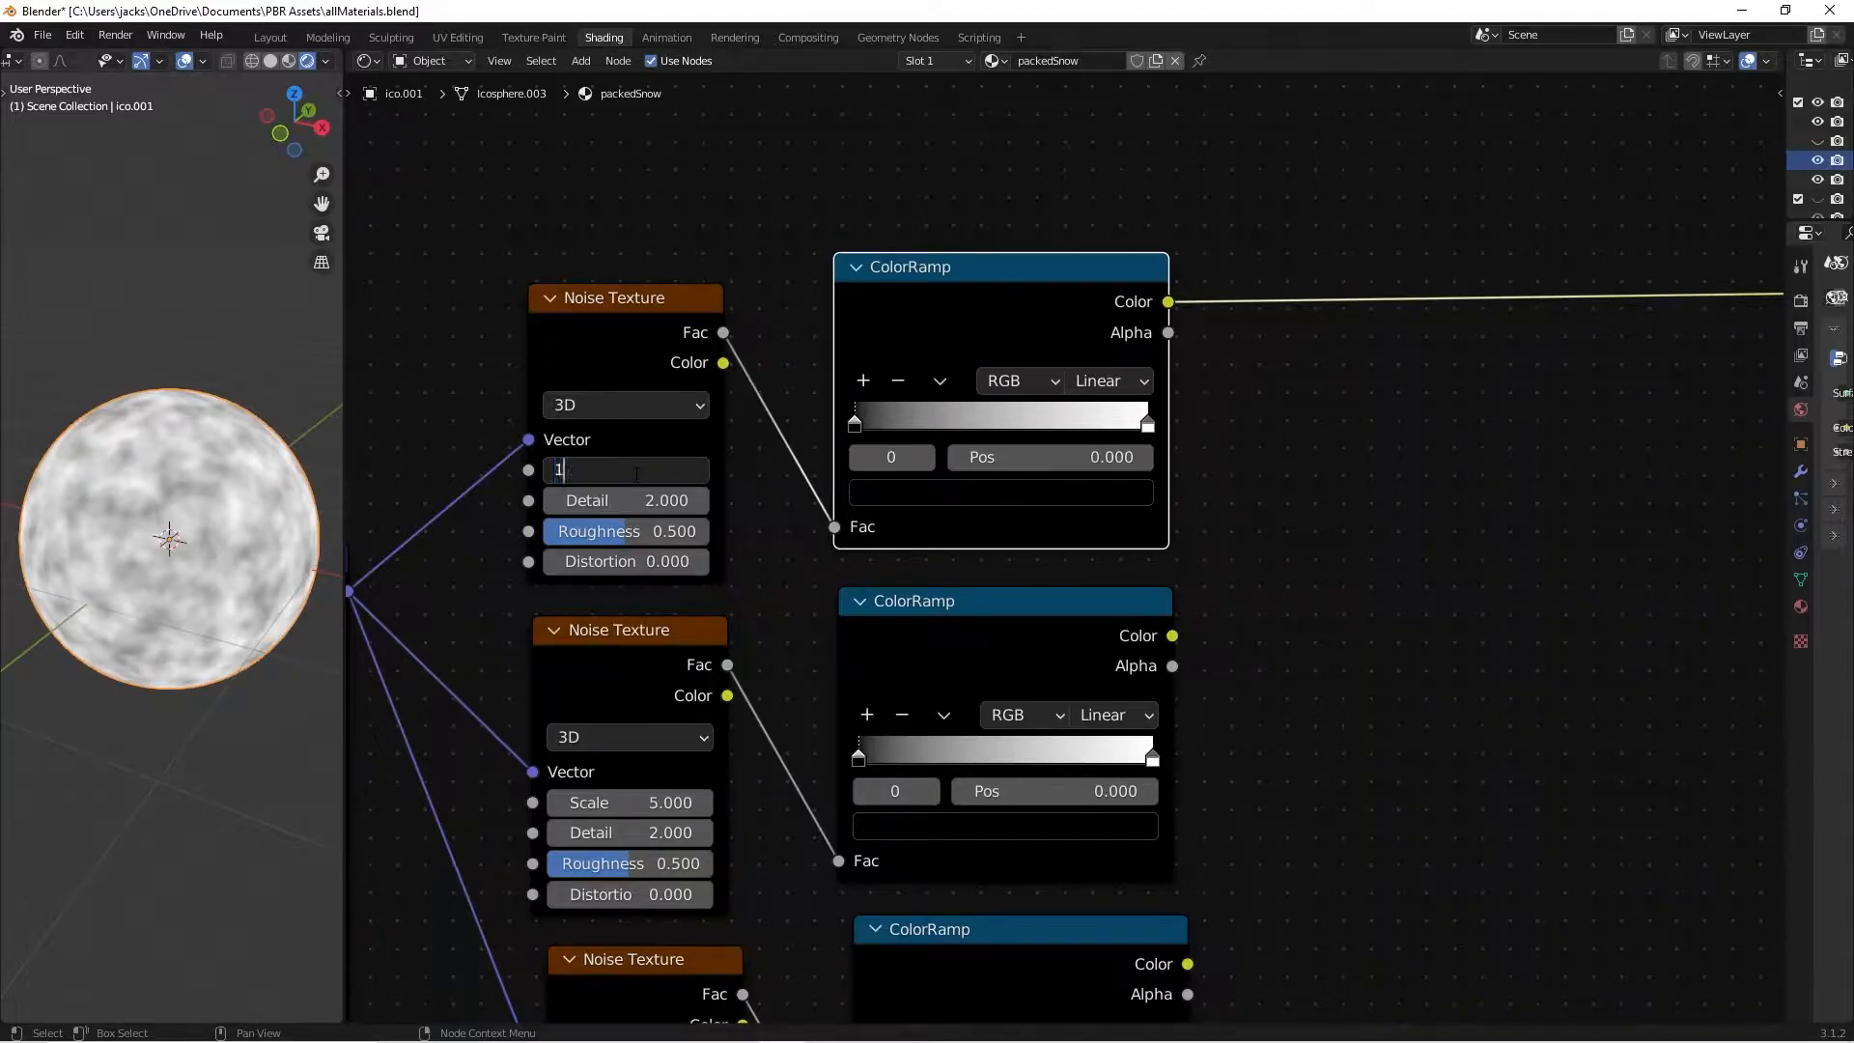
pyautogui.press('Return')
pyautogui.click(644, 496)
pyautogui.write('8')
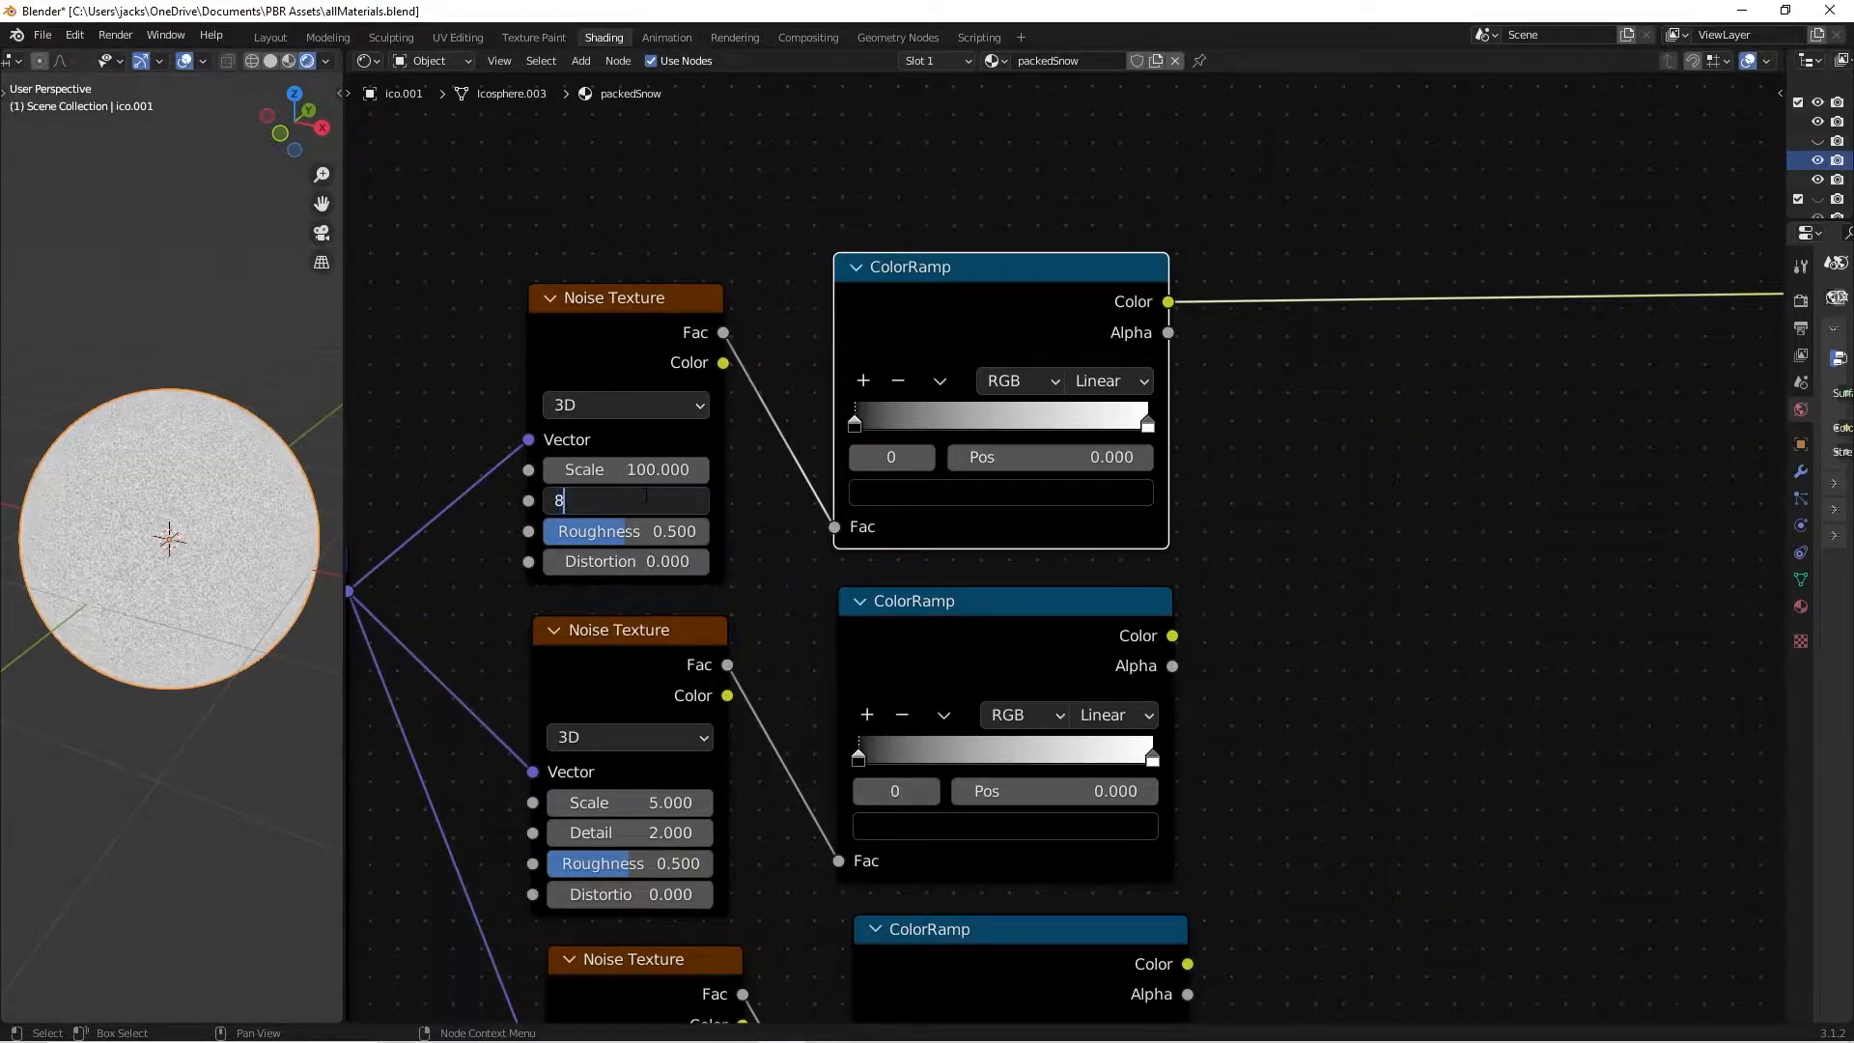
pyautogui.press('Return')
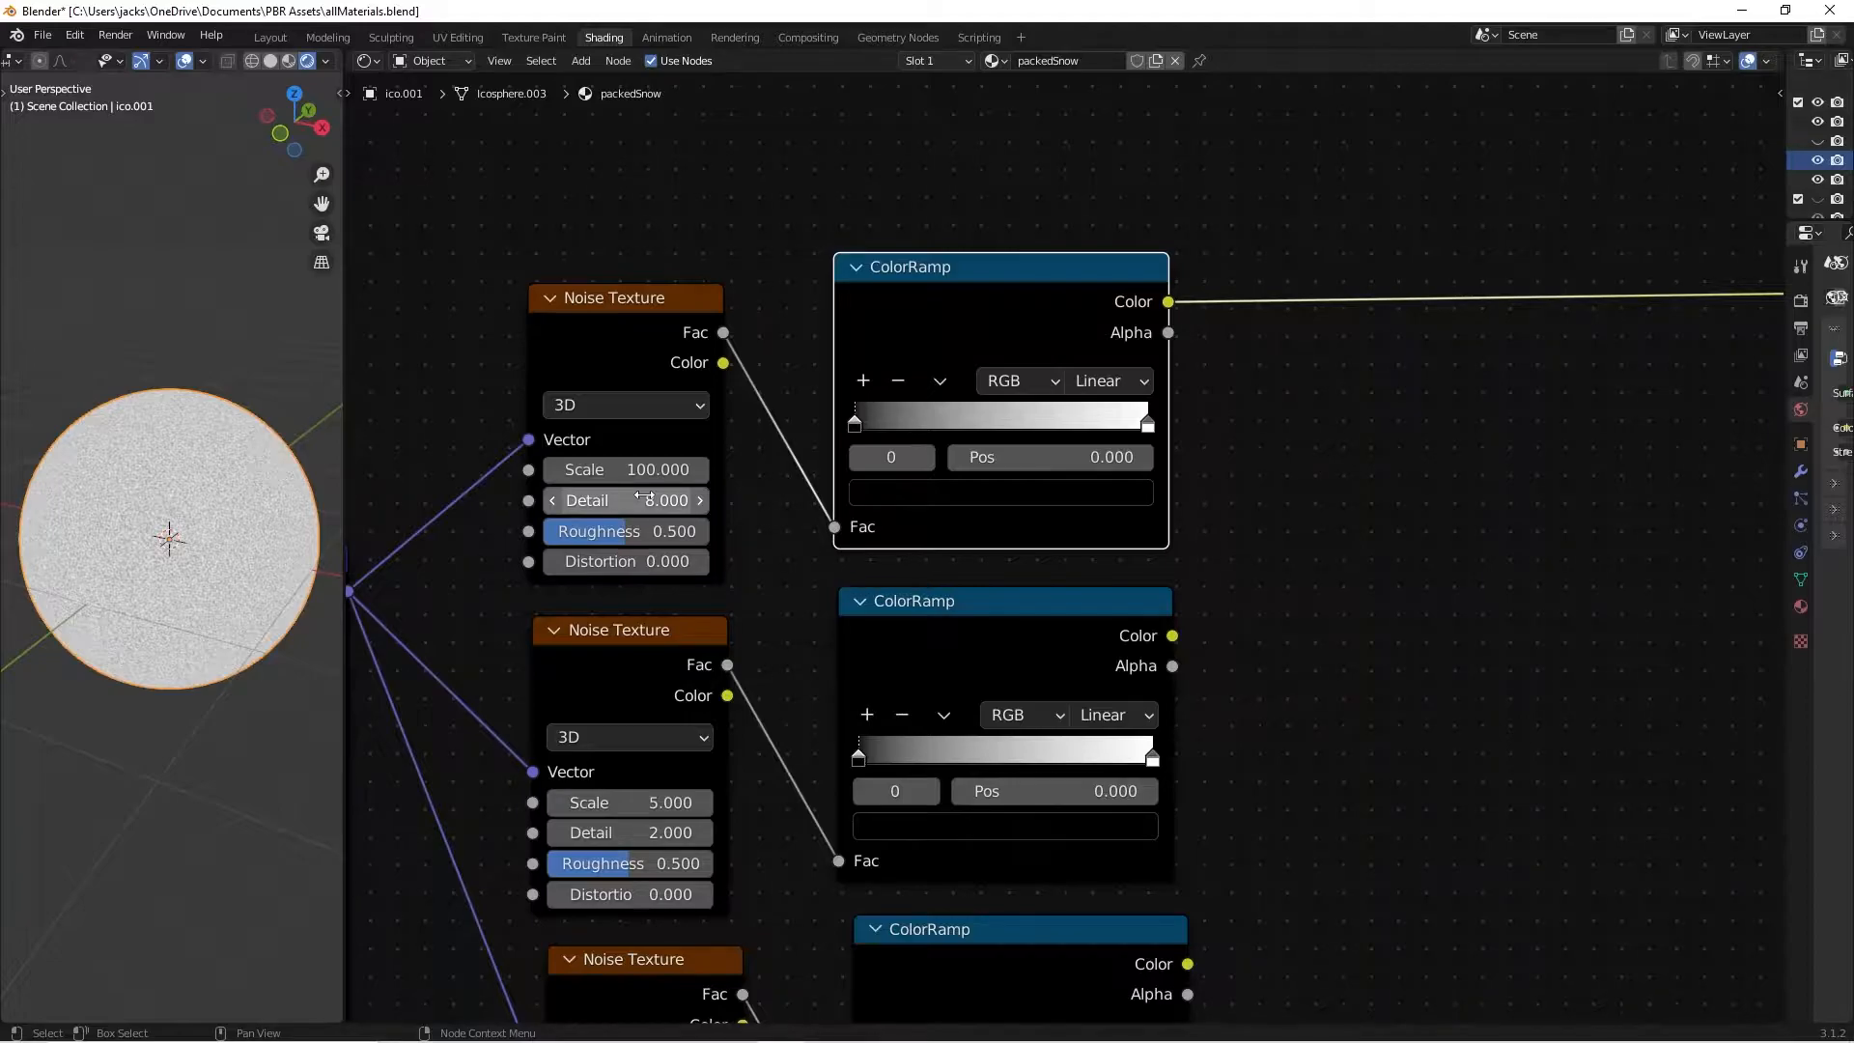
pyautogui.click(652, 565)
pyautogui.write('.')
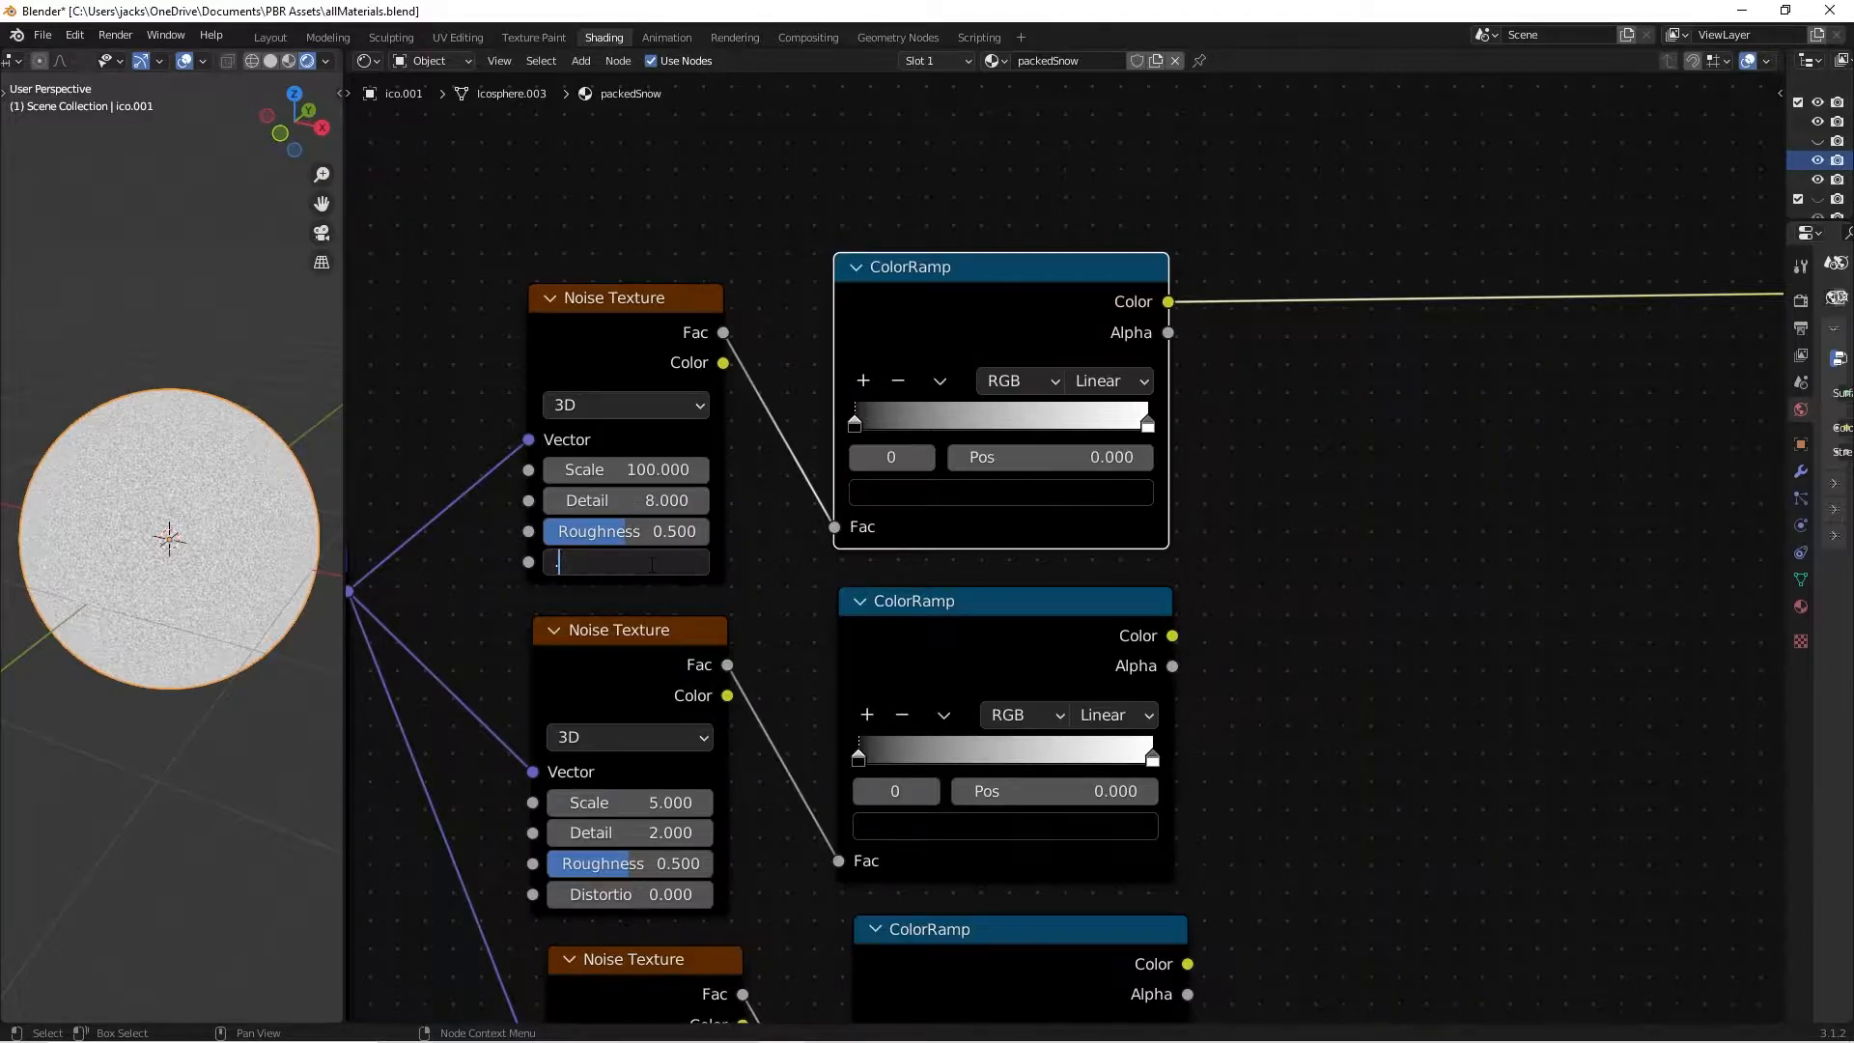
pyautogui.write('25')
pyautogui.press('Return')
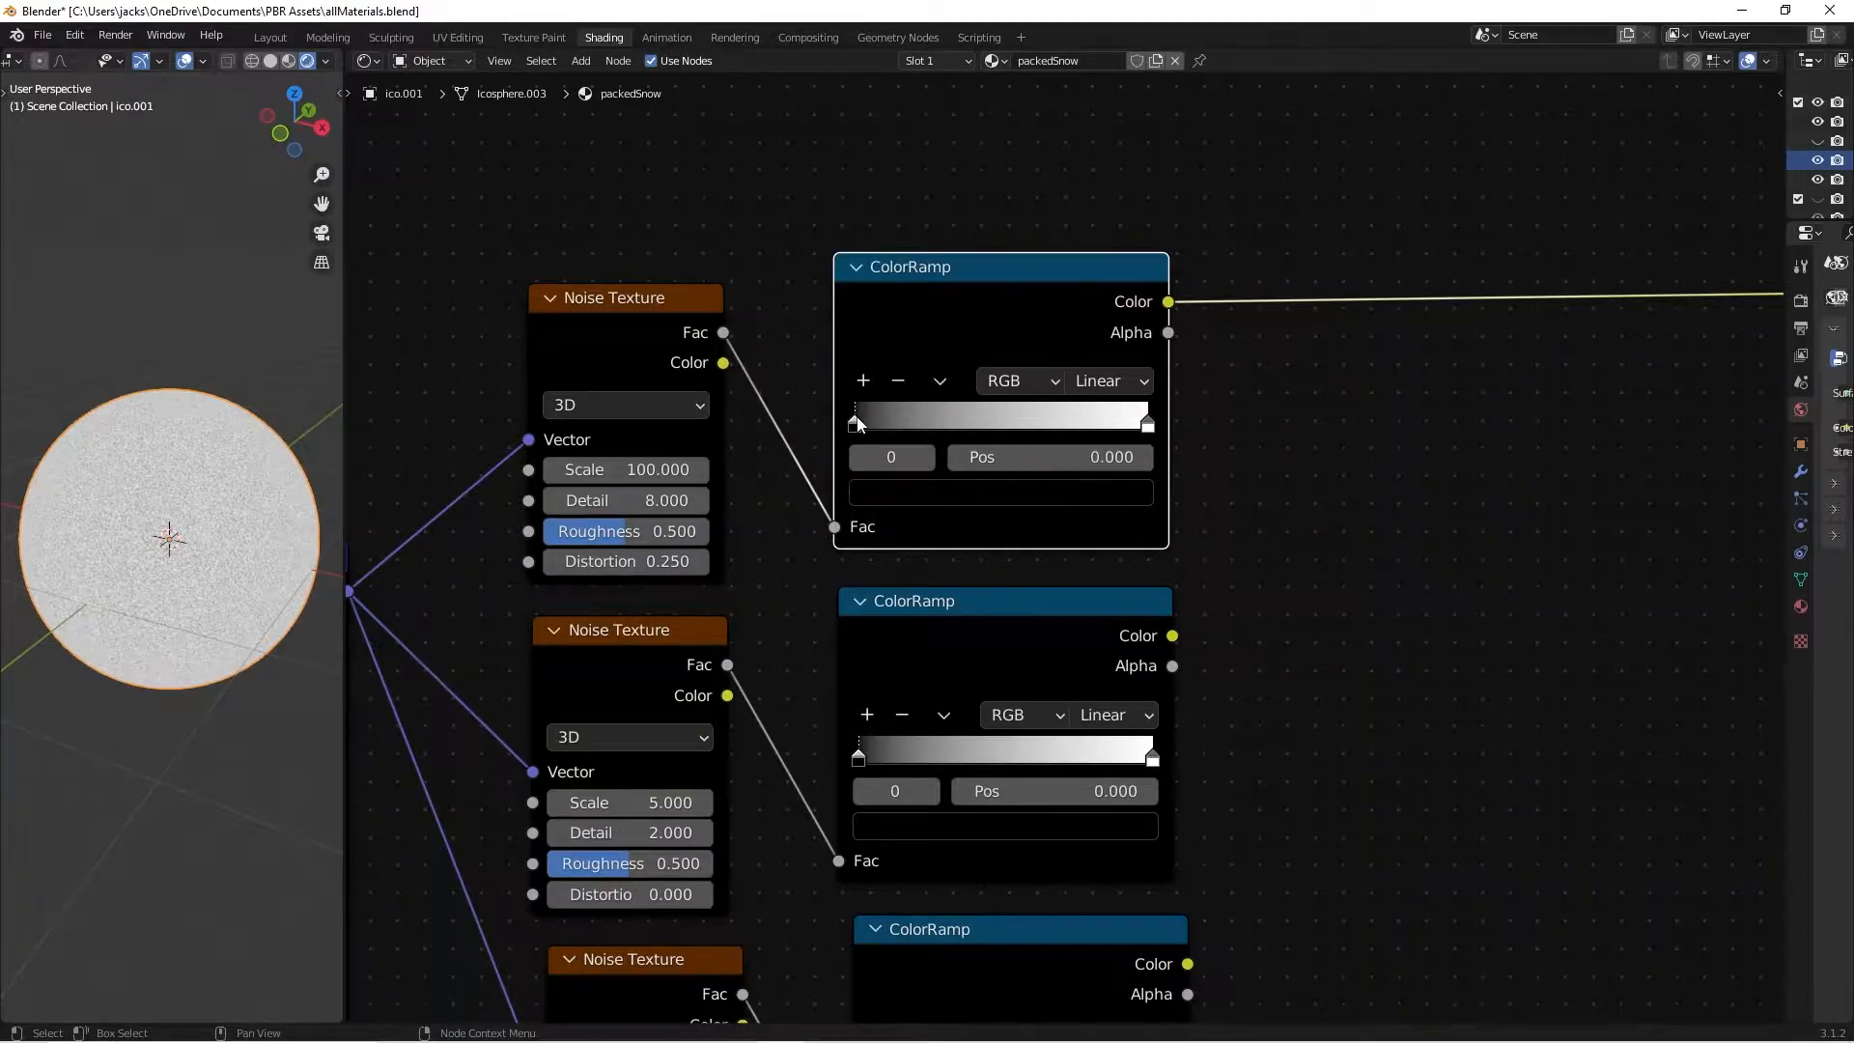
# Move the topmost ColorRamp's black stop slightly inward and its white stop to 0.900, and save the file.
pyautogui.moveTo(855, 423); pyautogui.dragTo(883, 425)
pyautogui.moveTo(1148, 425); pyautogui.dragTo(1119, 427)
pyautogui.scroll(6, 200, 559)
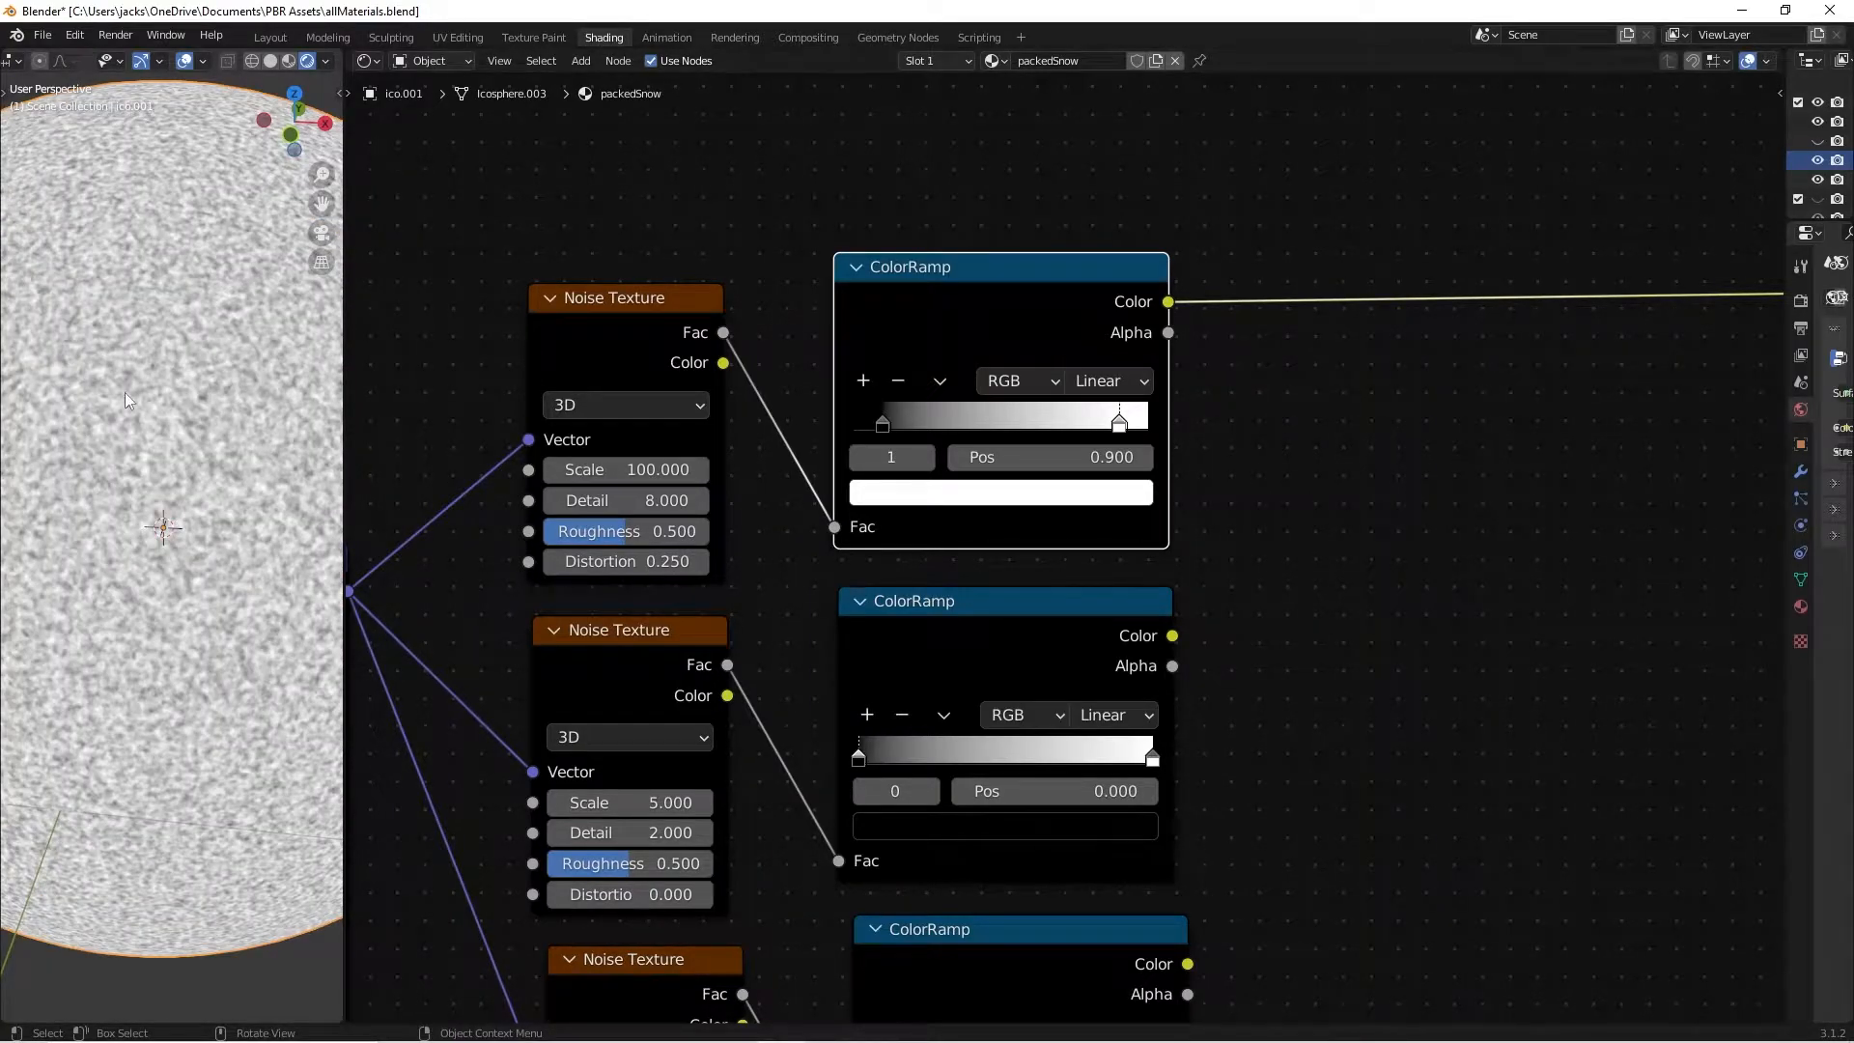
pyautogui.hotkey('ctrl', 's')
# Switch the sphere preview to the middle ColorRamp node's color output.
pyautogui.scroll(-3, 635, 560)
pyautogui.scroll(-2, 180, 433)
pyautogui.moveTo(173, 451); pyautogui.dragTo(217, 600, button='middle')
pyautogui.moveTo(580, 605); pyautogui.dragTo(624, 515, button='middle')
pyautogui.click(784, 548)
pyautogui.keyDown('ctrl'); pyautogui.keyDown('shift'); pyautogui.click(1063, 541); pyautogui.keyUp('shift'); pyautogui.keyUp('ctrl')
# Set the middle Noise Texture's Scale to 250, Detail to 10 and Distortion to 0.25.
pyautogui.moveTo(764, 659); pyautogui.dragTo(789, 580, button='middle')
pyautogui.moveTo(789, 579); pyautogui.dragTo(791, 604)
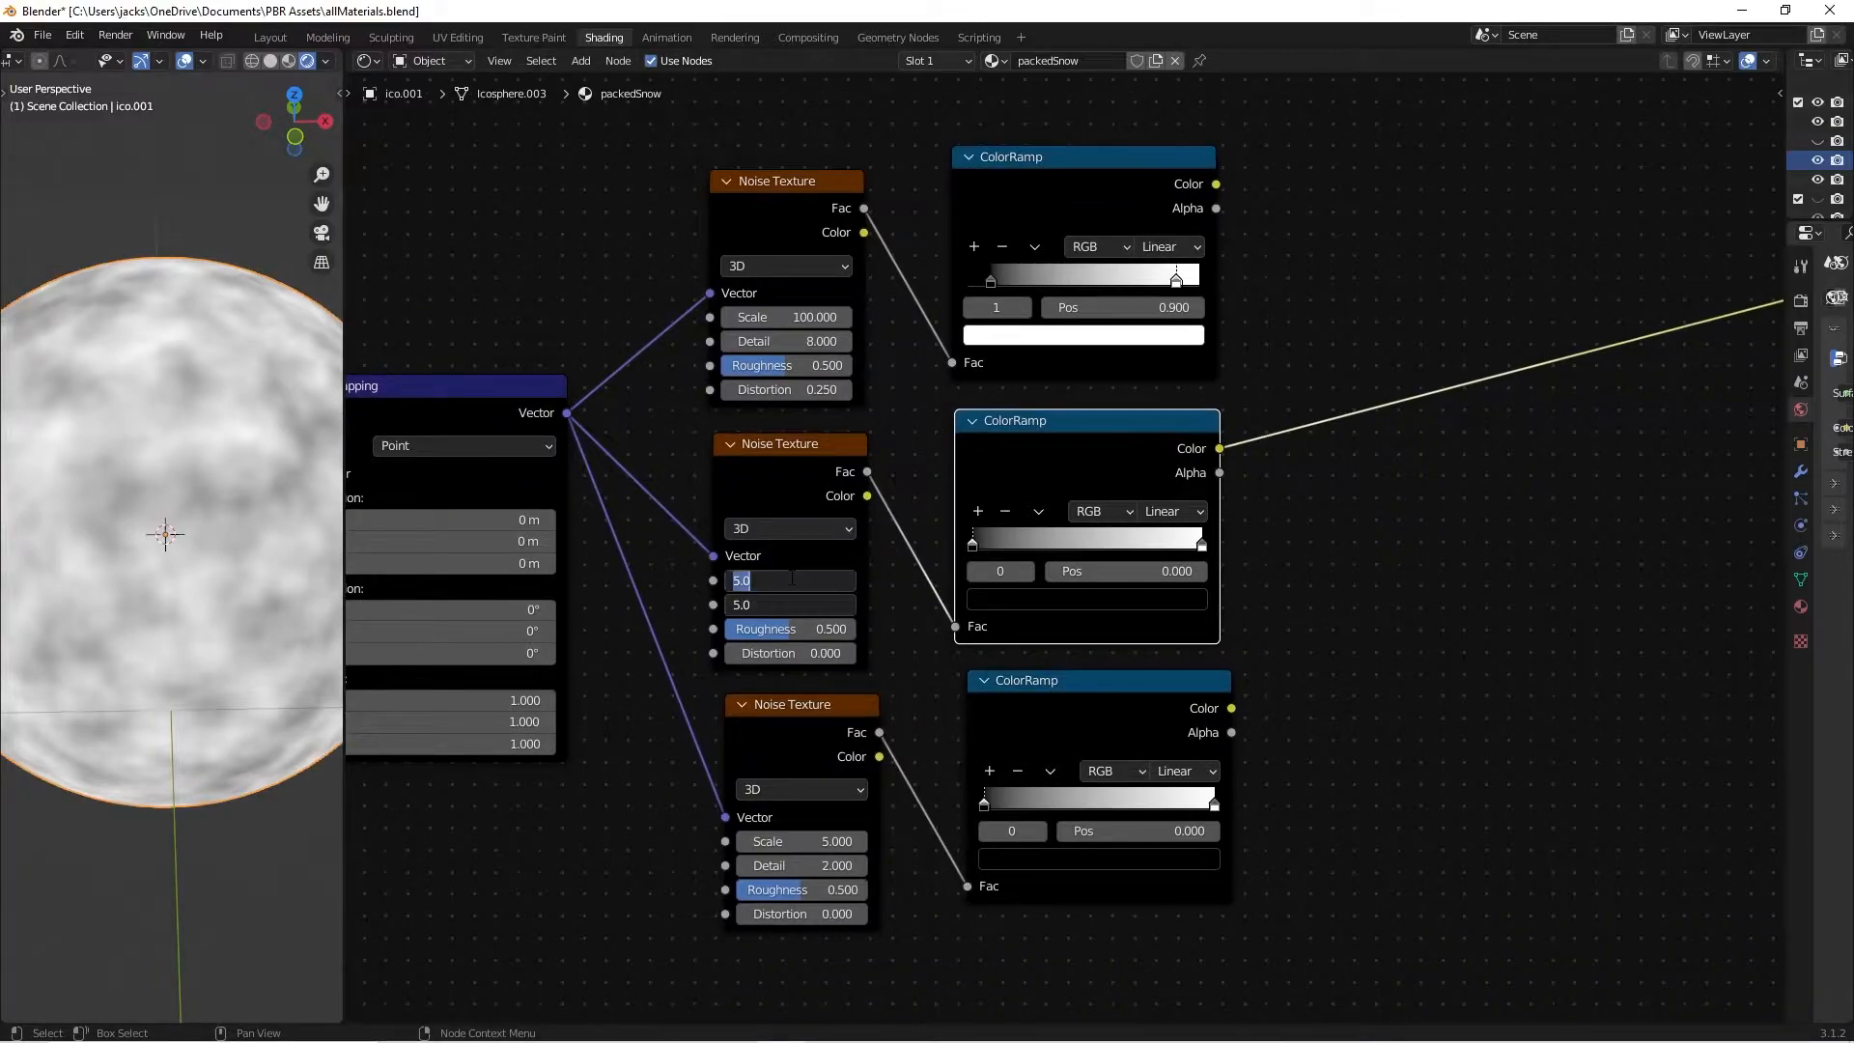
pyautogui.write('250')
pyautogui.press('Return')
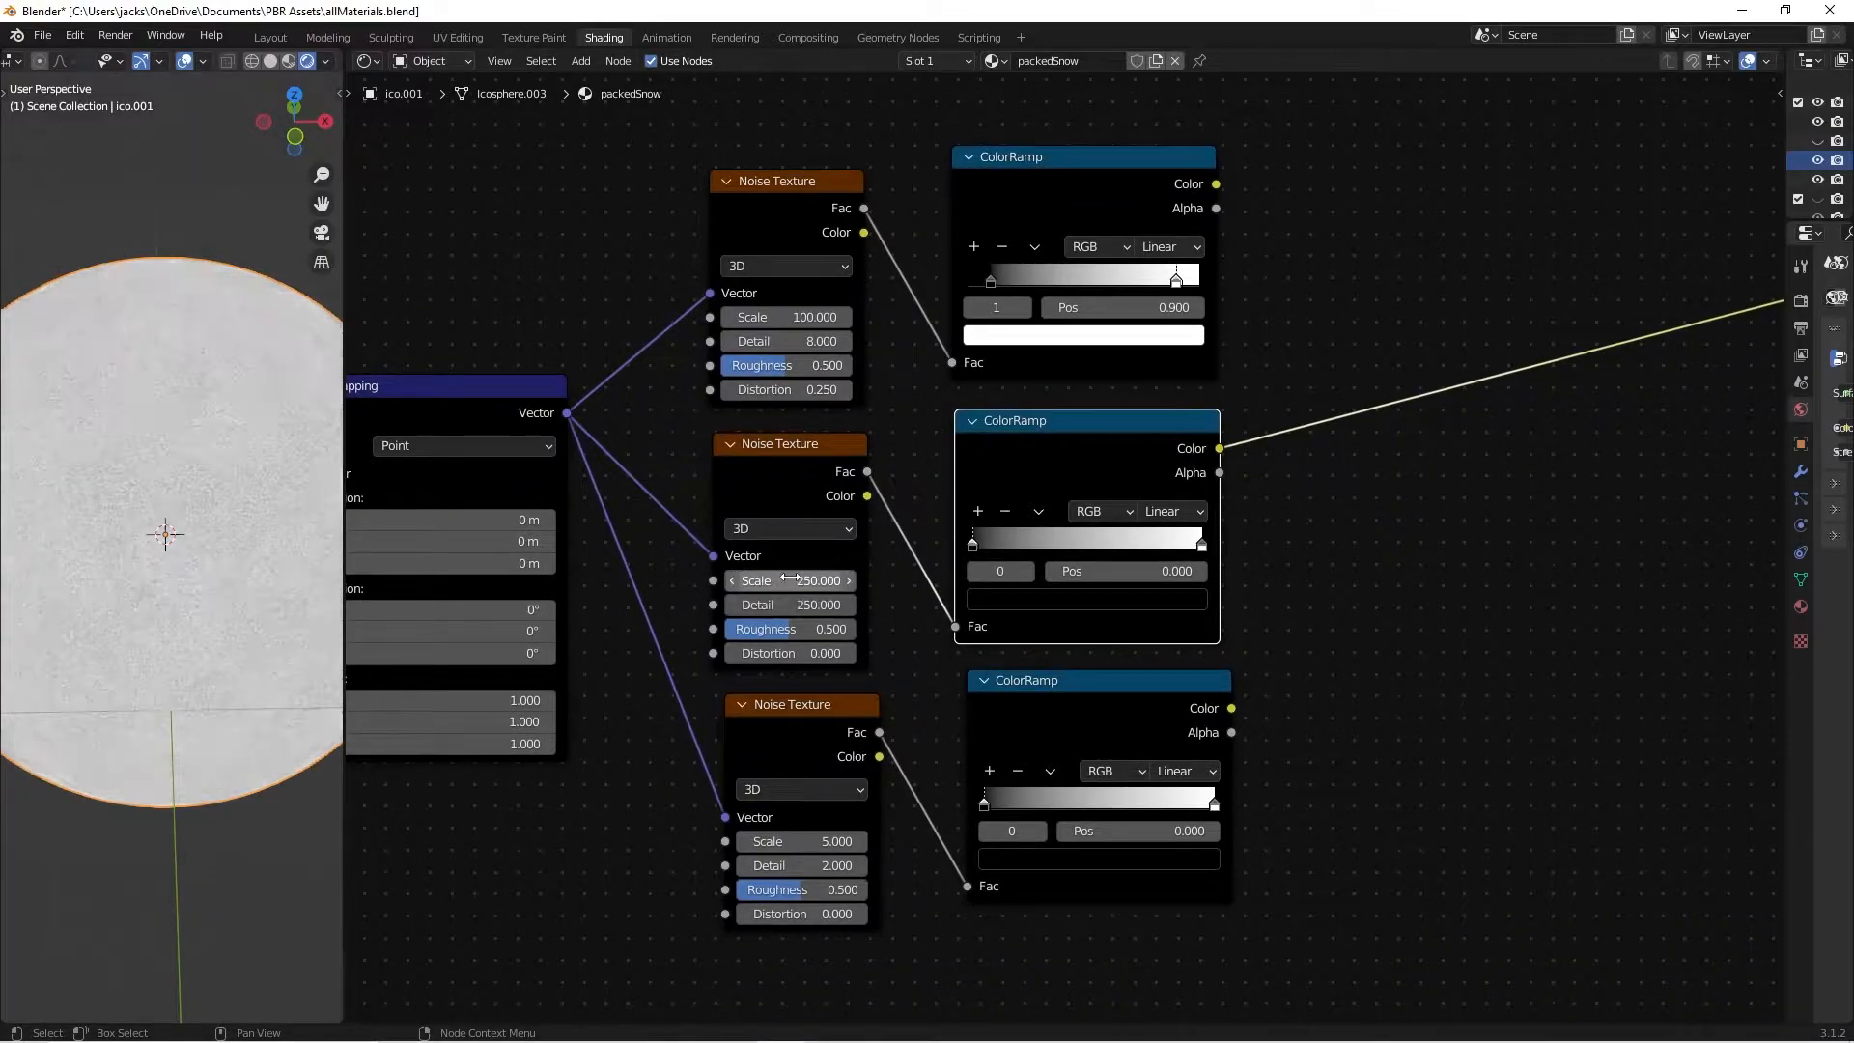
pyautogui.doubleClick(790, 604)
pyautogui.write('10')
pyautogui.press('Return')
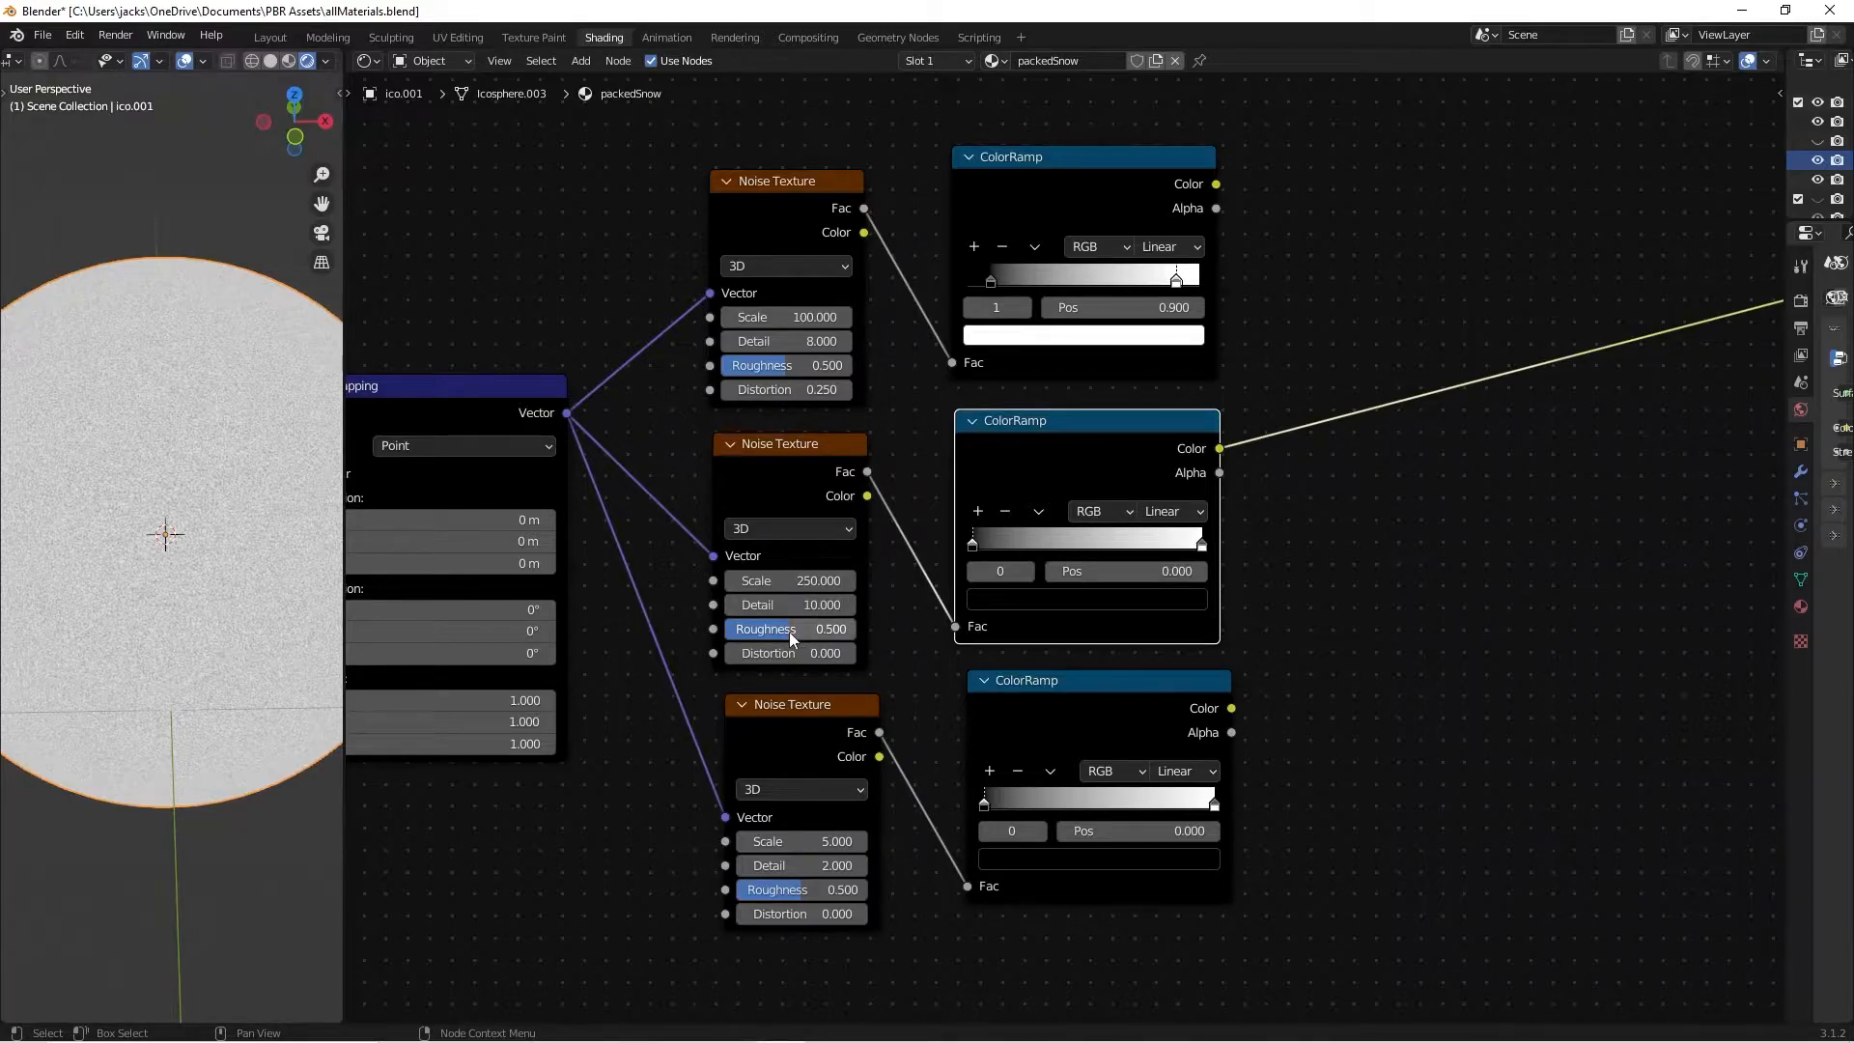
pyautogui.doubleClick(825, 655)
pyautogui.write('.25')
pyautogui.press('Return')
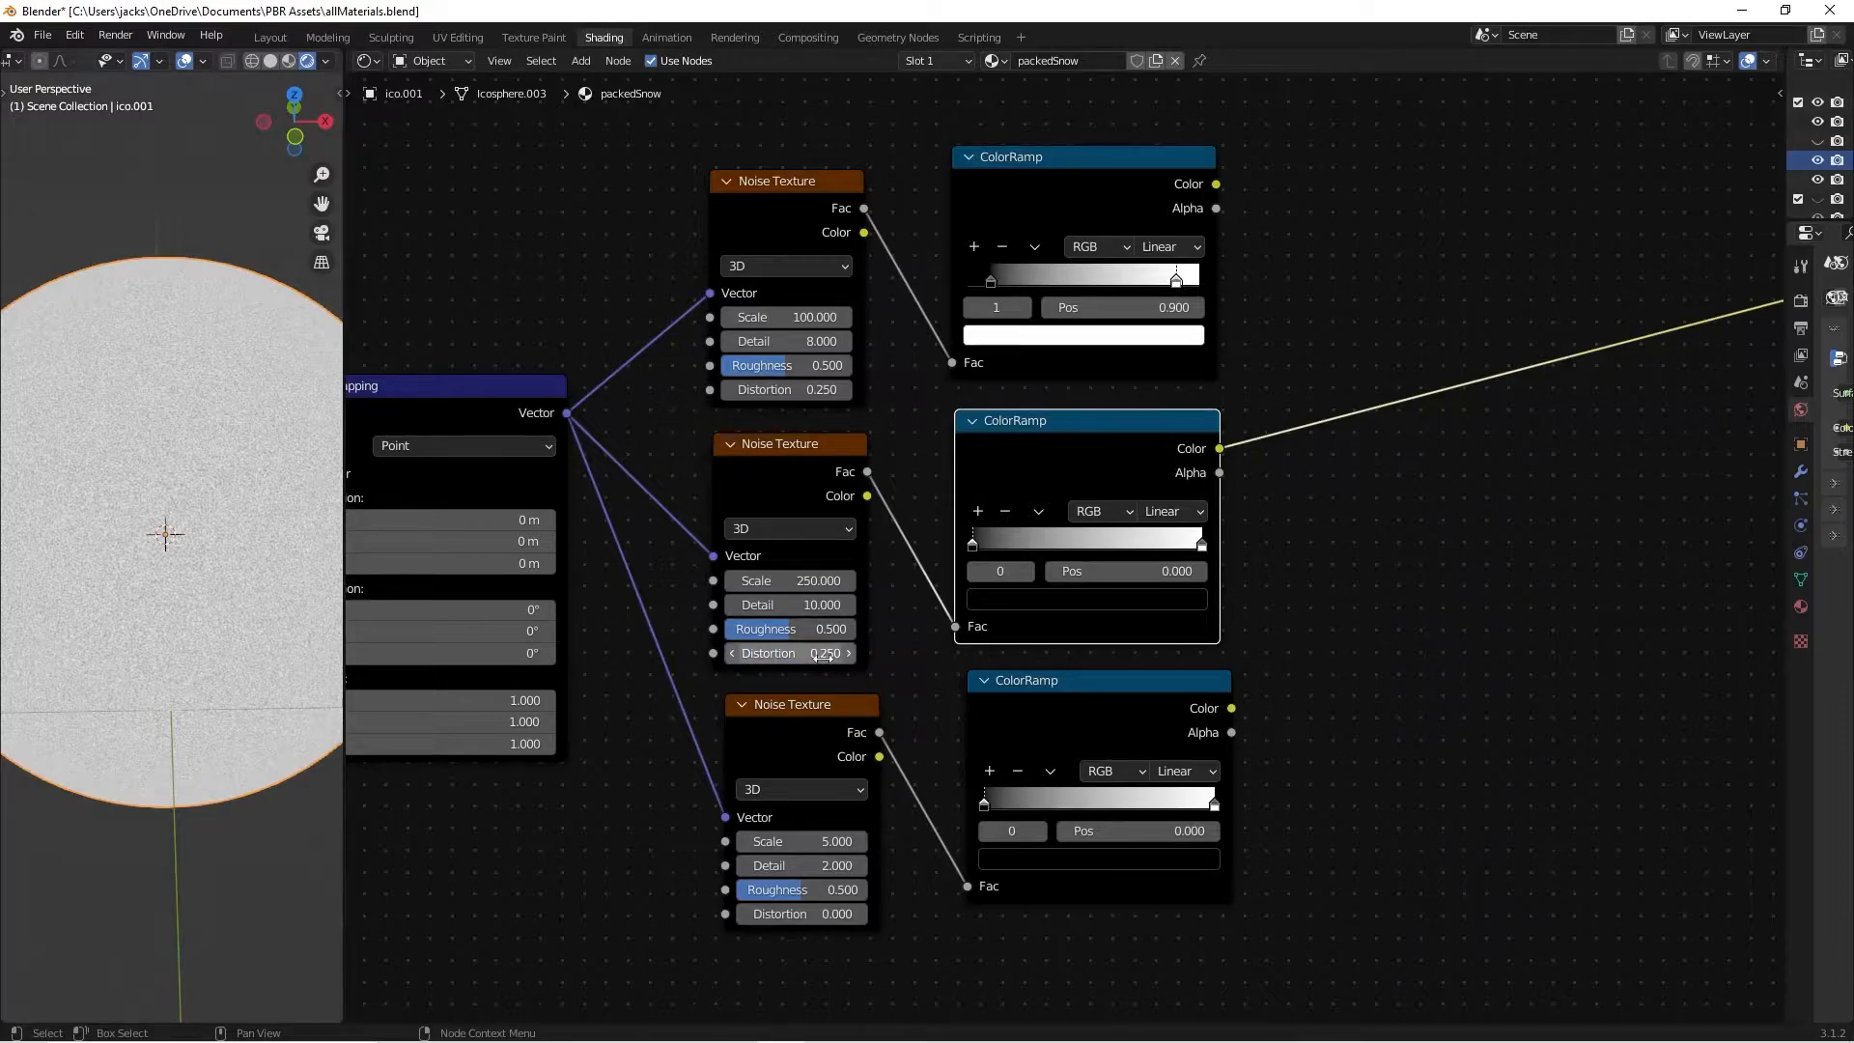
# Move the middle ColorRamp's black stop to 0.050 and its white stop to 0.955, and save the file.
pyautogui.click(1386, 556)
pyautogui.moveTo(1391, 551); pyautogui.dragTo(1416, 519, button='middle')
pyautogui.scroll(3, 1416, 519)
pyautogui.click(929, 407)
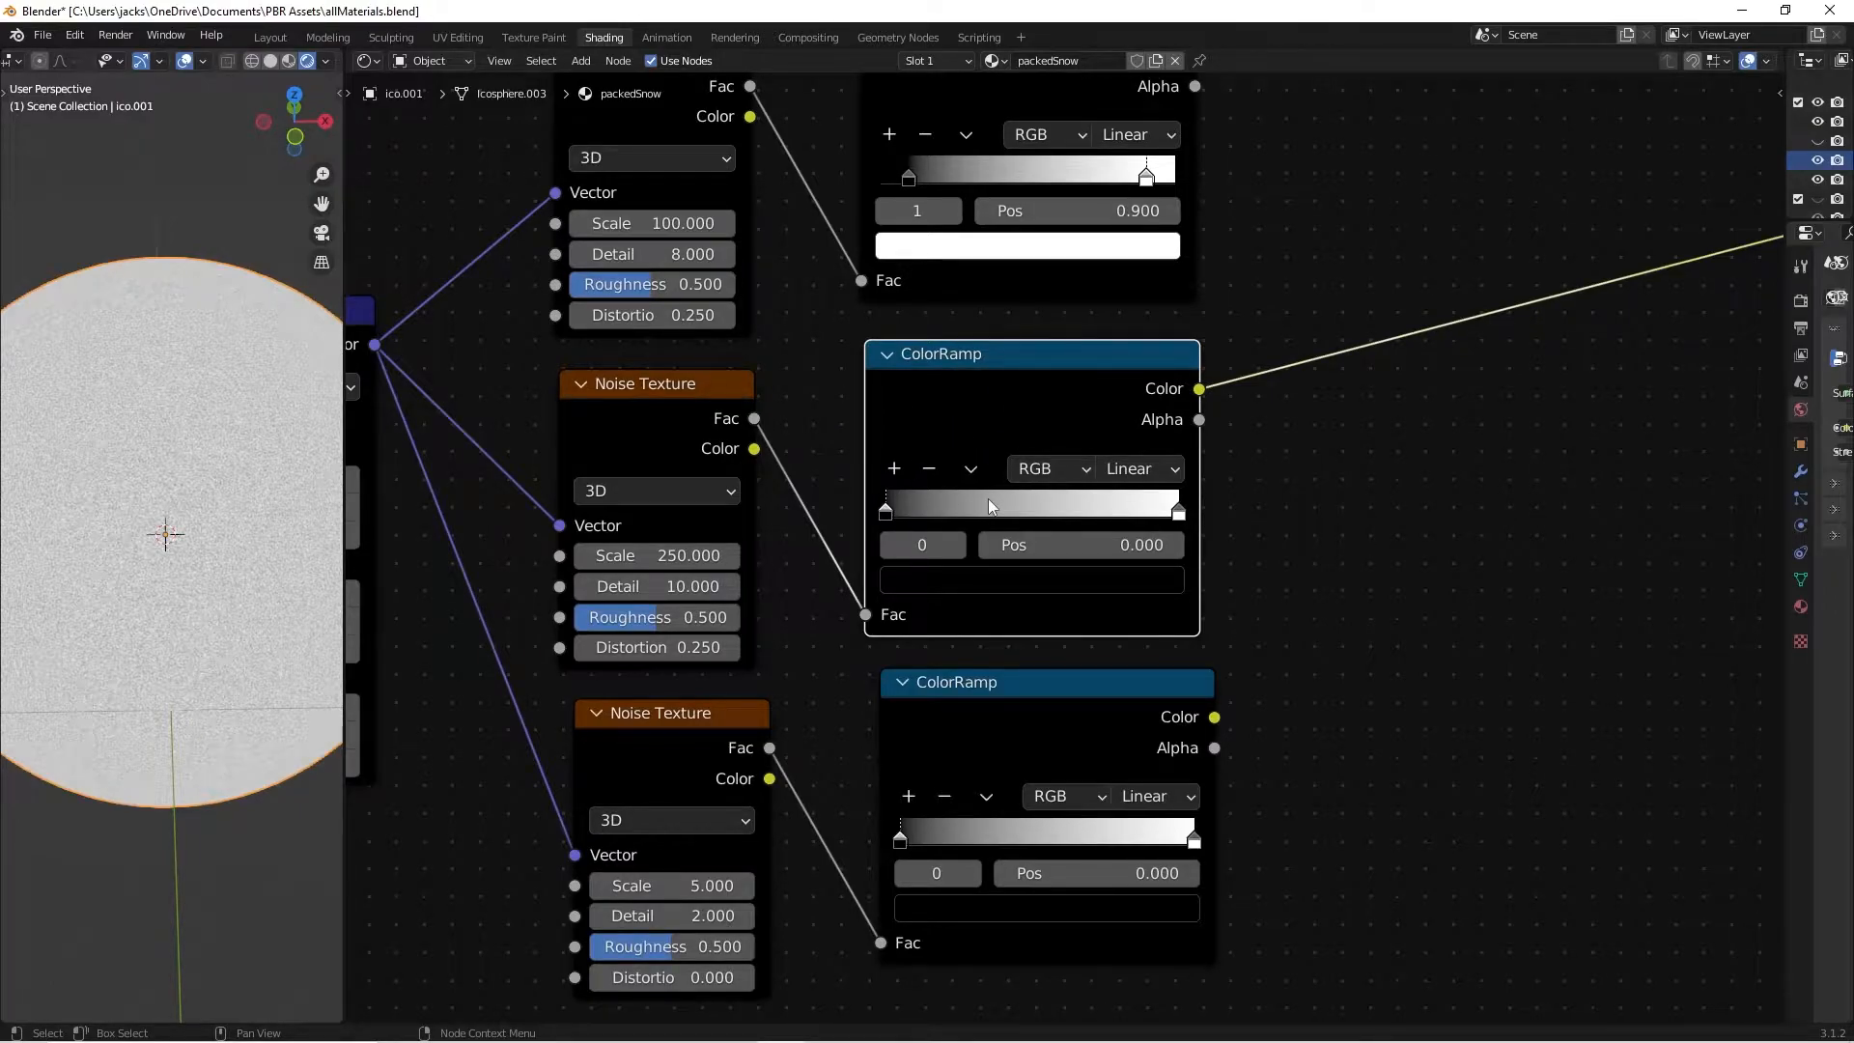
pyautogui.moveTo(889, 516); pyautogui.dragTo(903, 518)
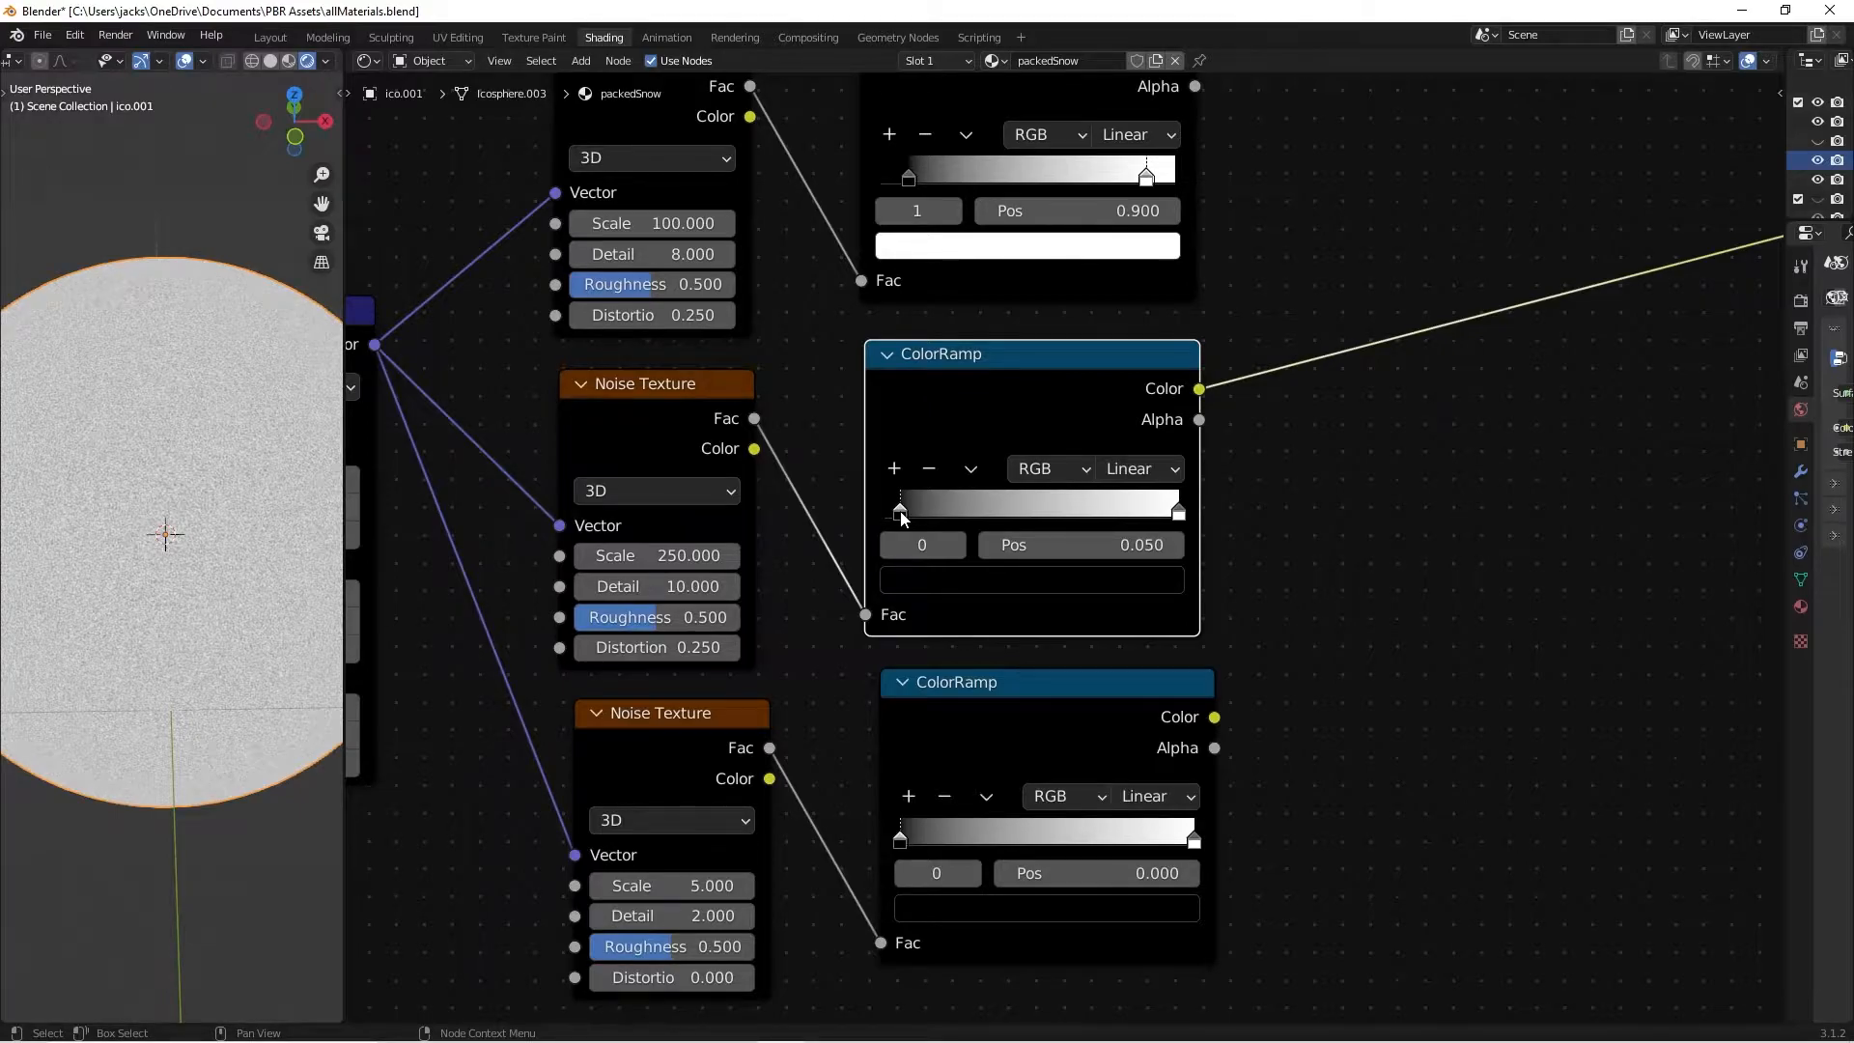
pyautogui.moveTo(1178, 513); pyautogui.dragTo(1163, 513)
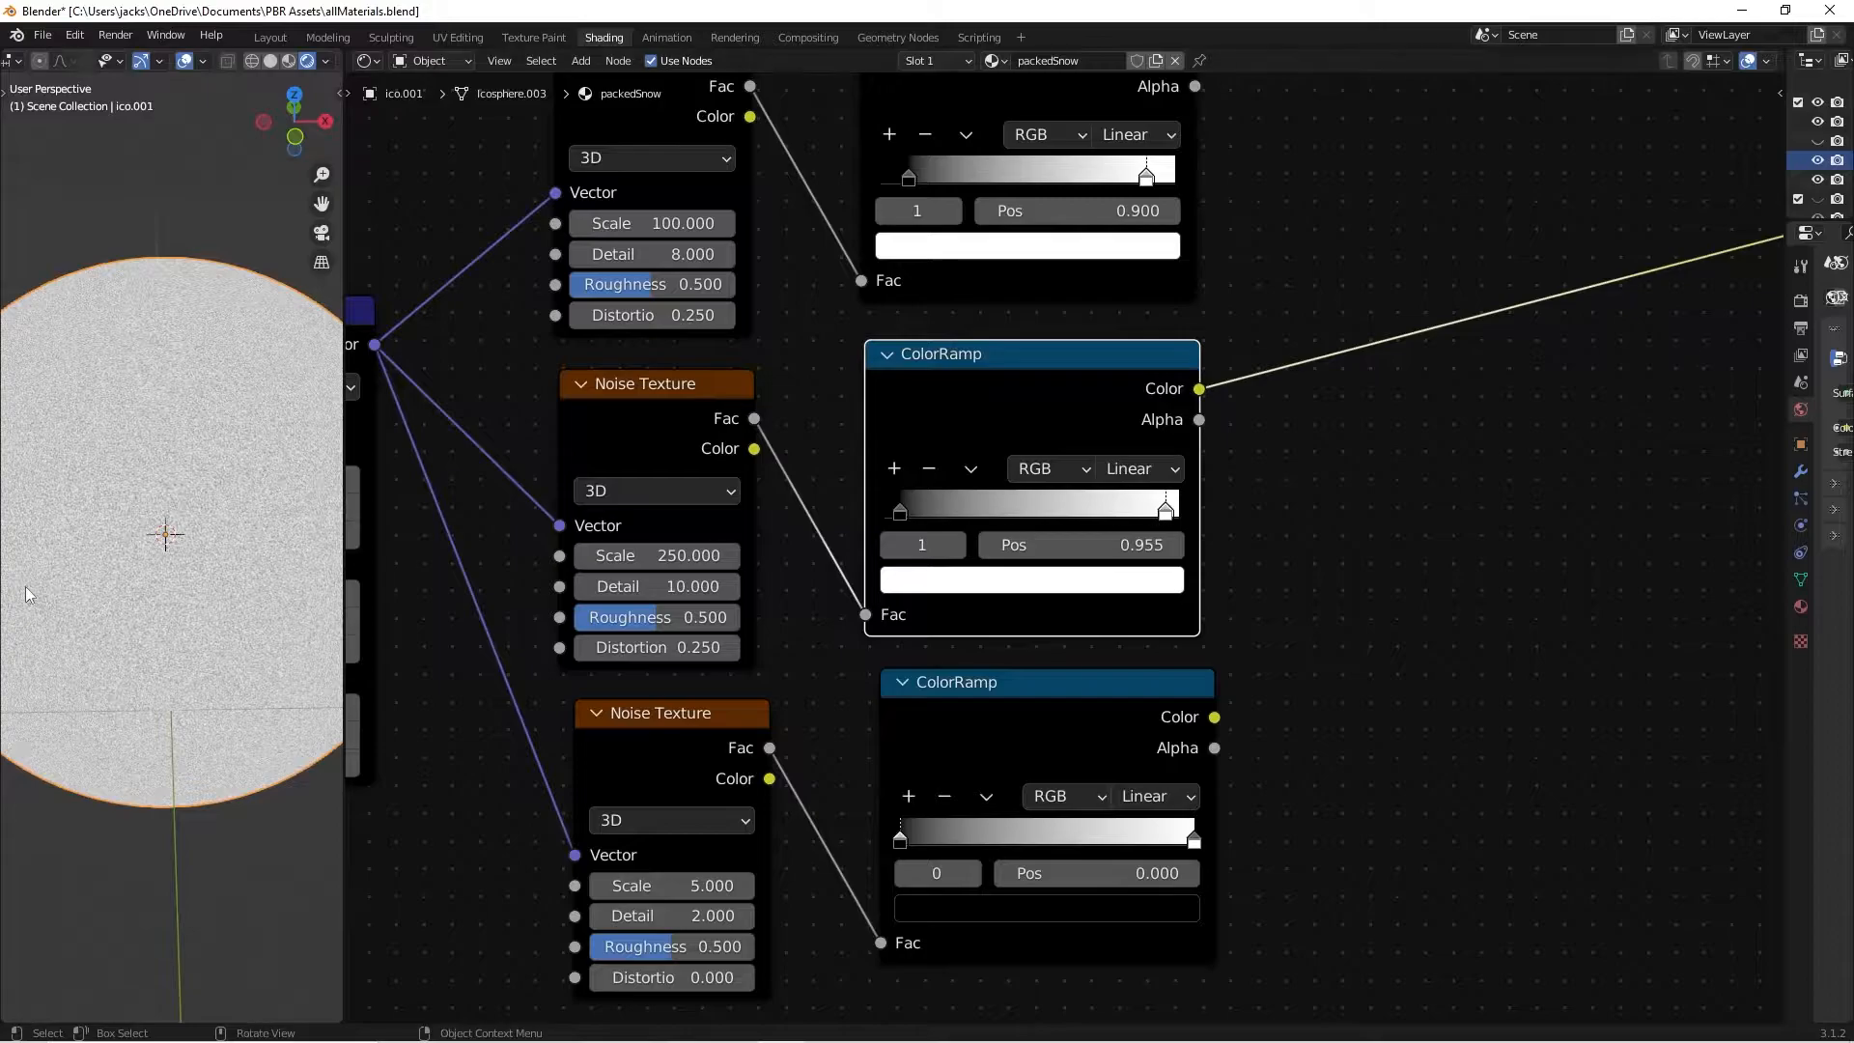
pyautogui.scroll(4, 127, 571)
pyautogui.moveTo(127, 571); pyautogui.dragTo(130, 570, button='middle')
pyautogui.scroll(-6, 133, 576)
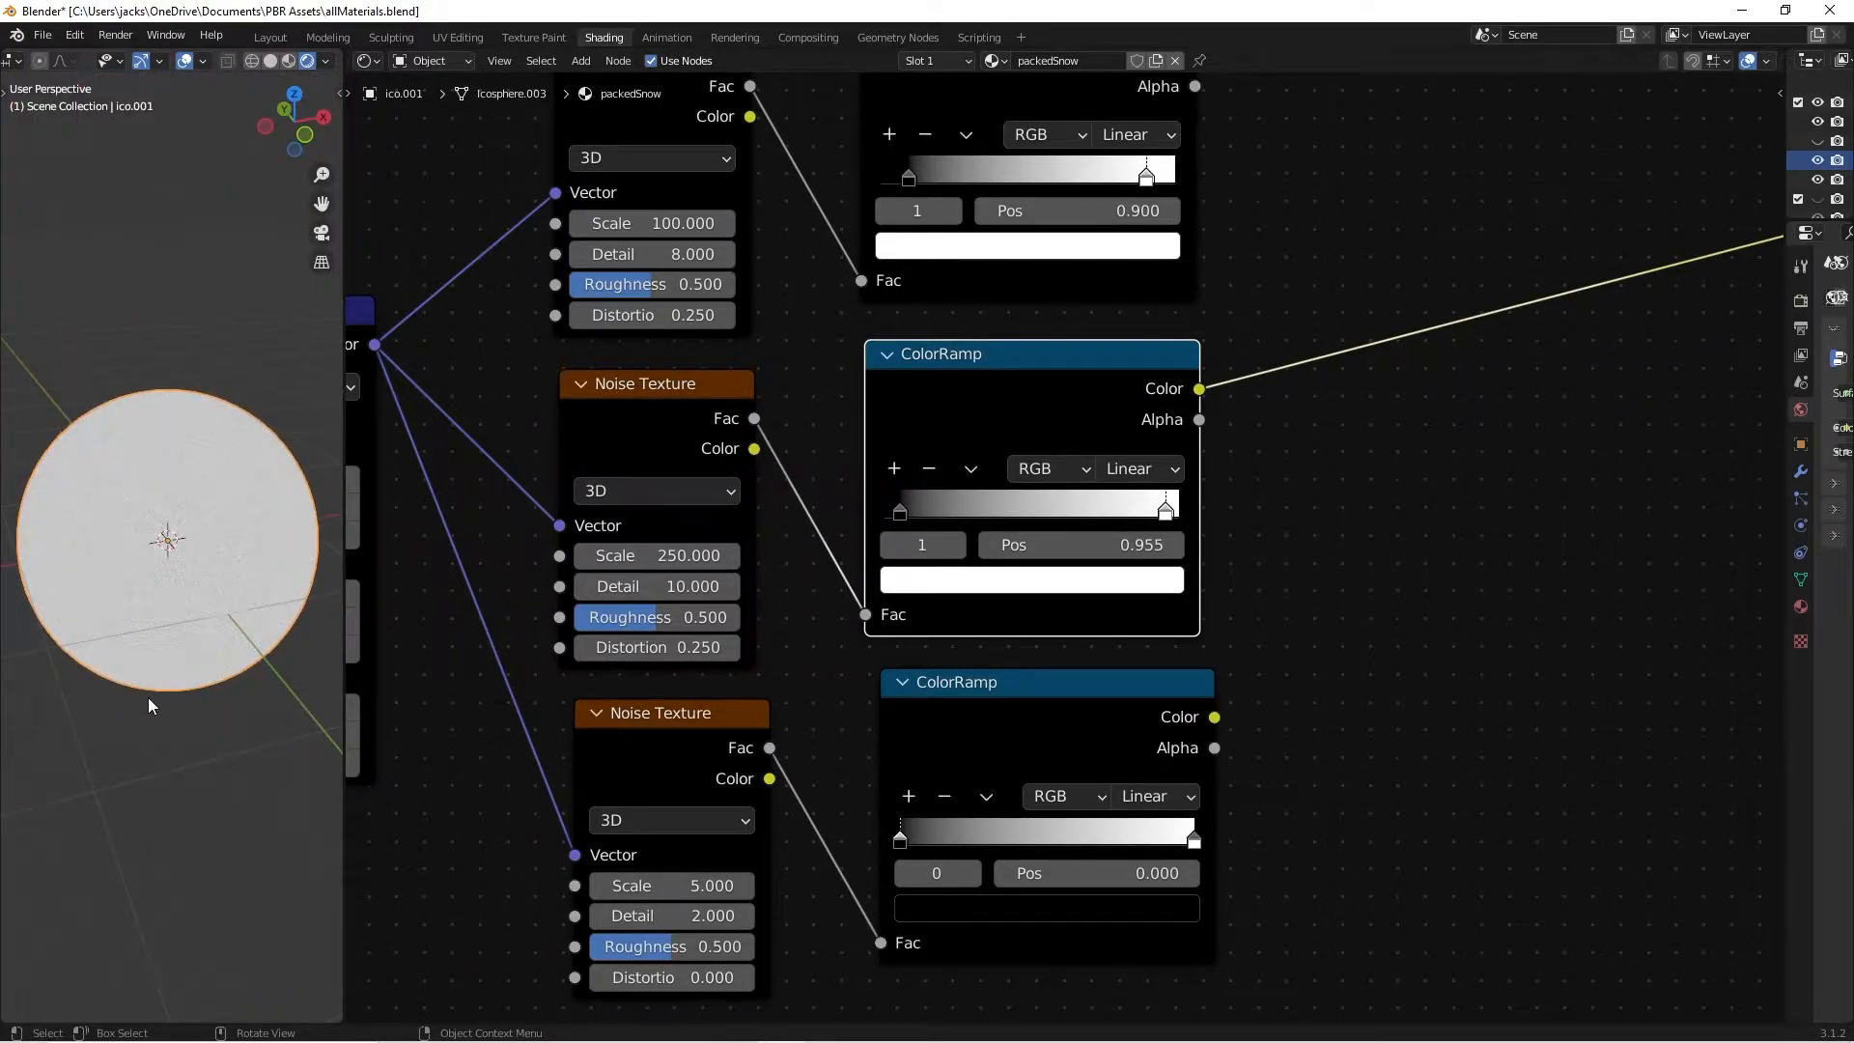
pyautogui.hotkey('ctrl', 's')
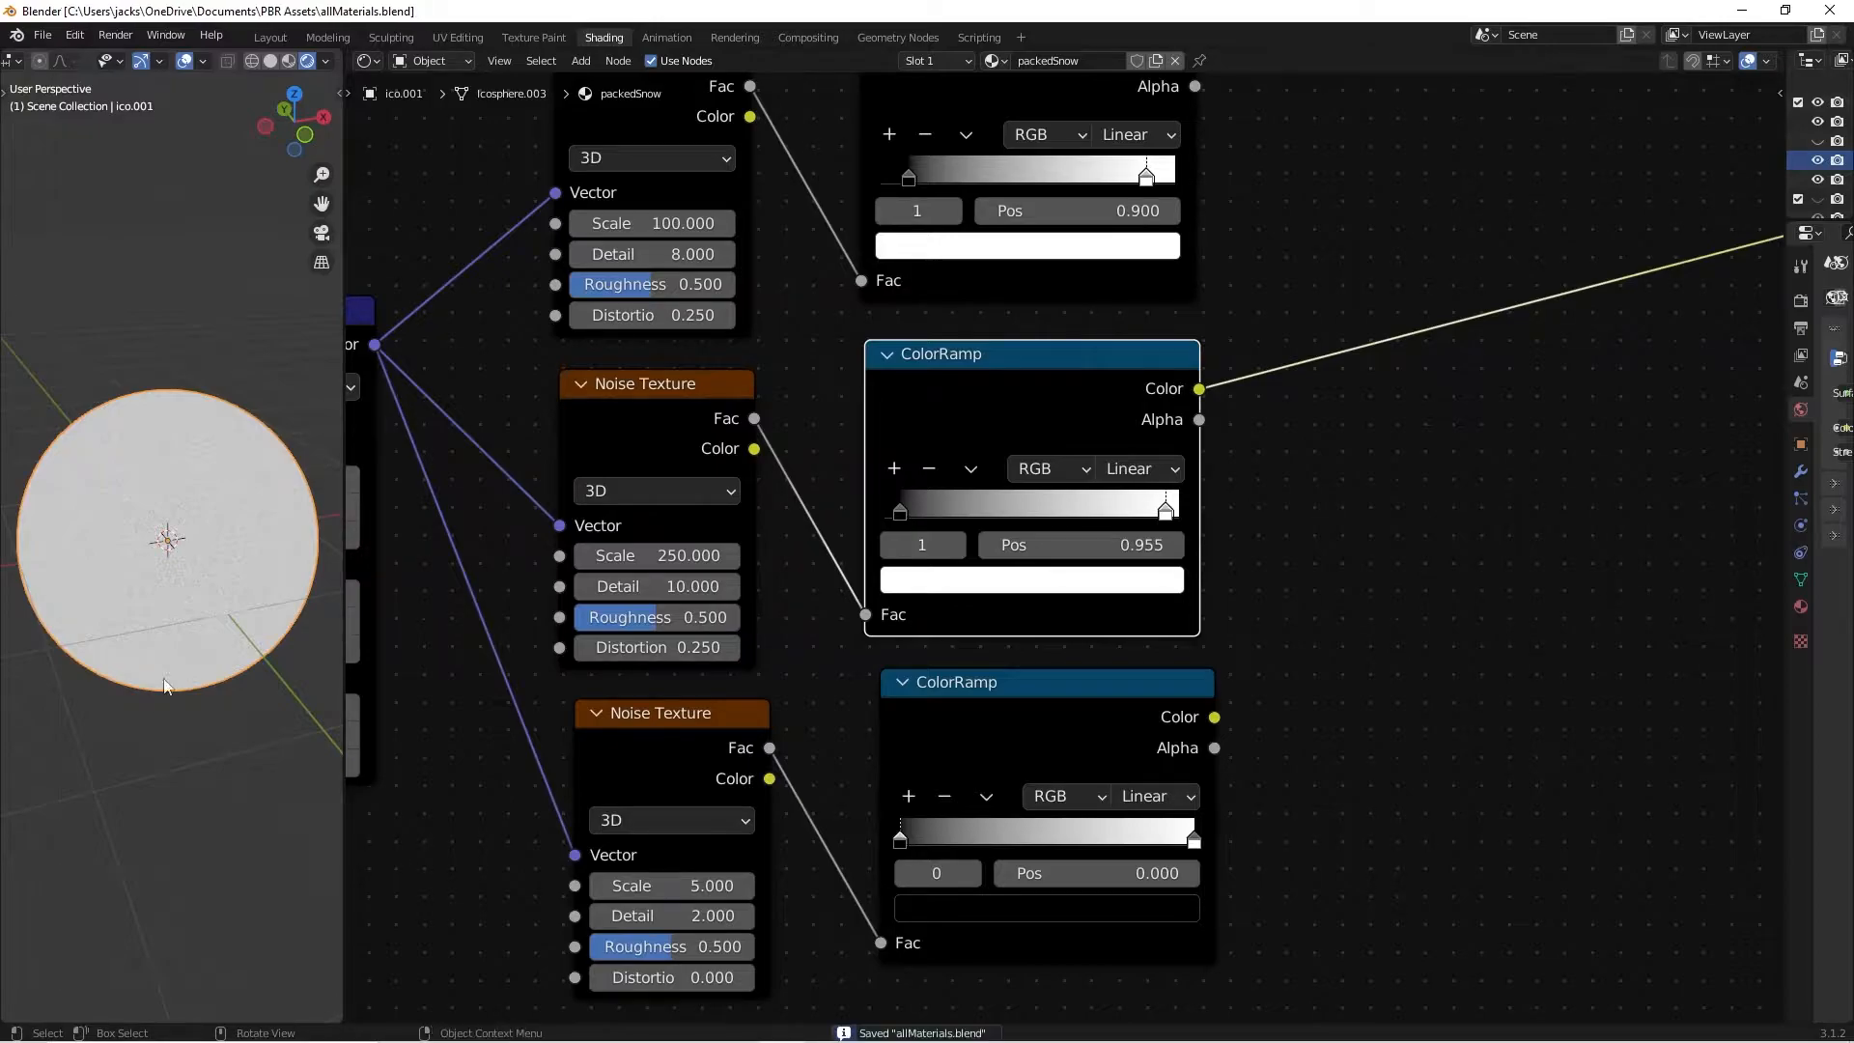
# Try scaling up the sphere and applying its rotation and scale, and undo both operations.
pyautogui.press('s')
pyautogui.click(330, 687)
pyautogui.hotkey('ctrl', 'a')
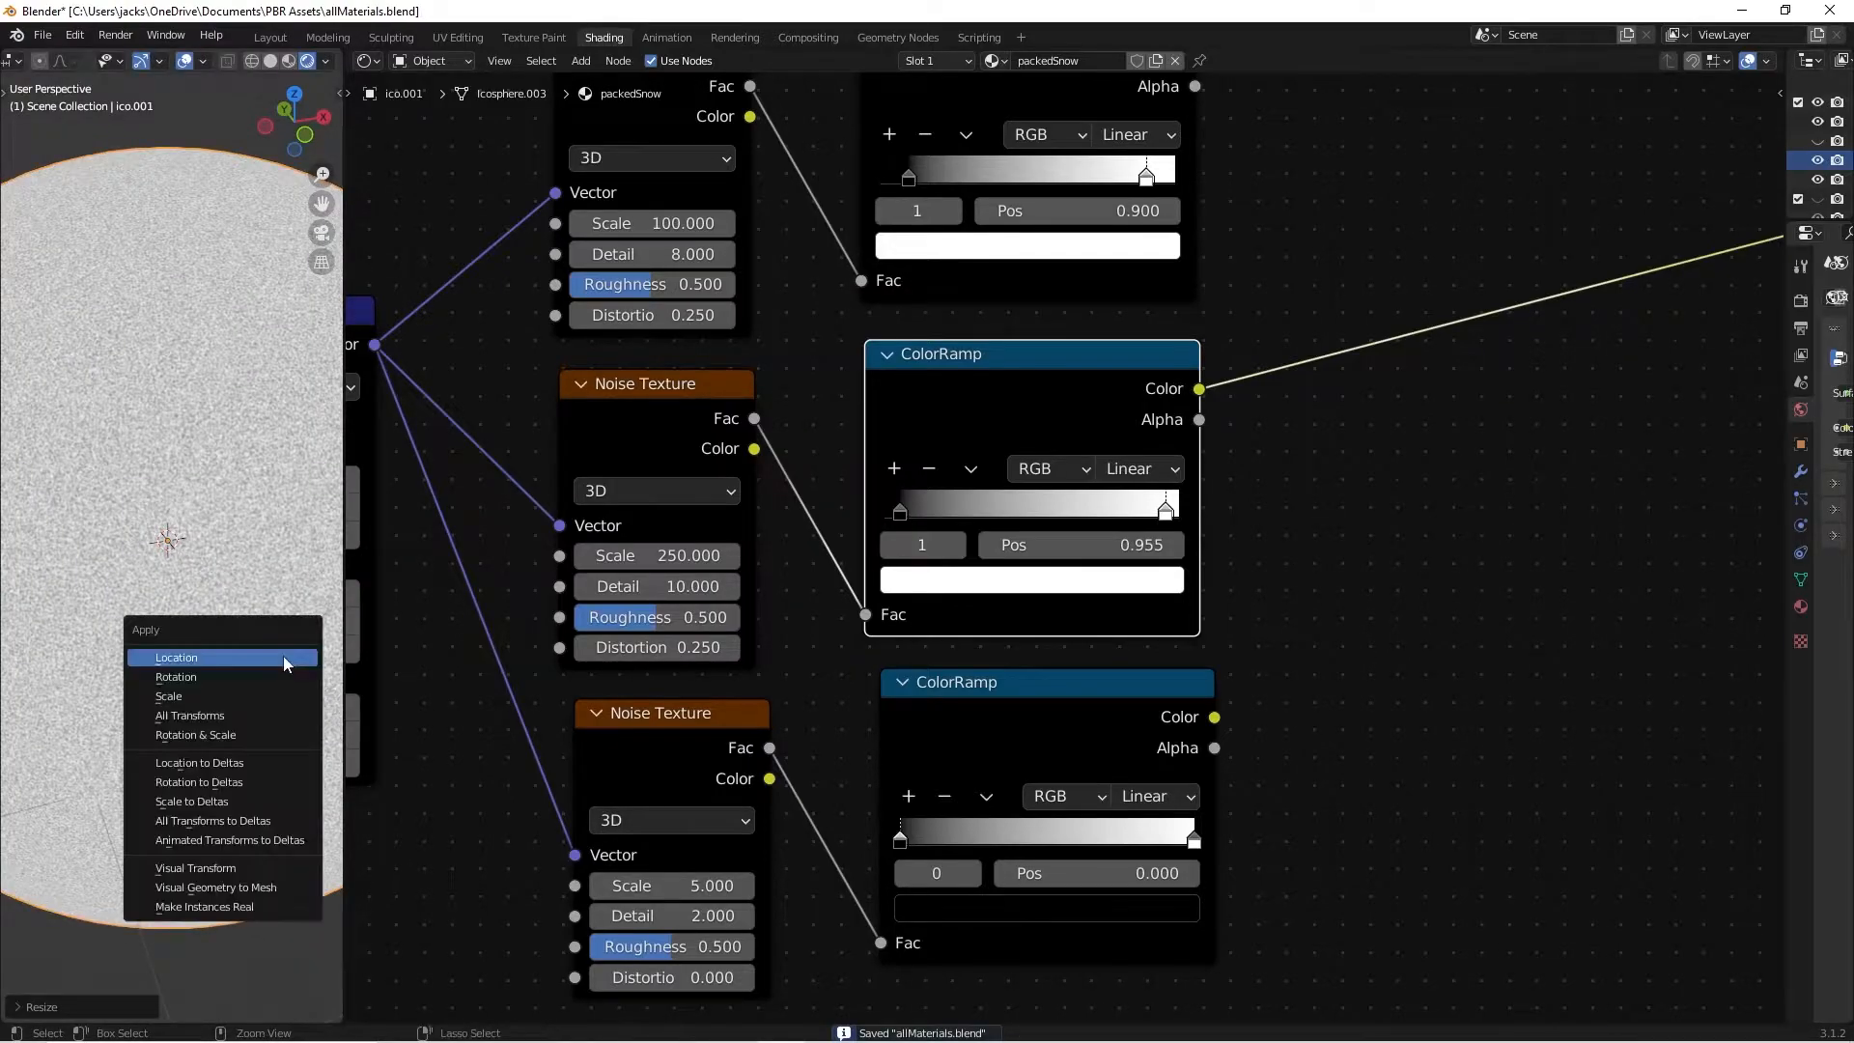
pyautogui.click(245, 740)
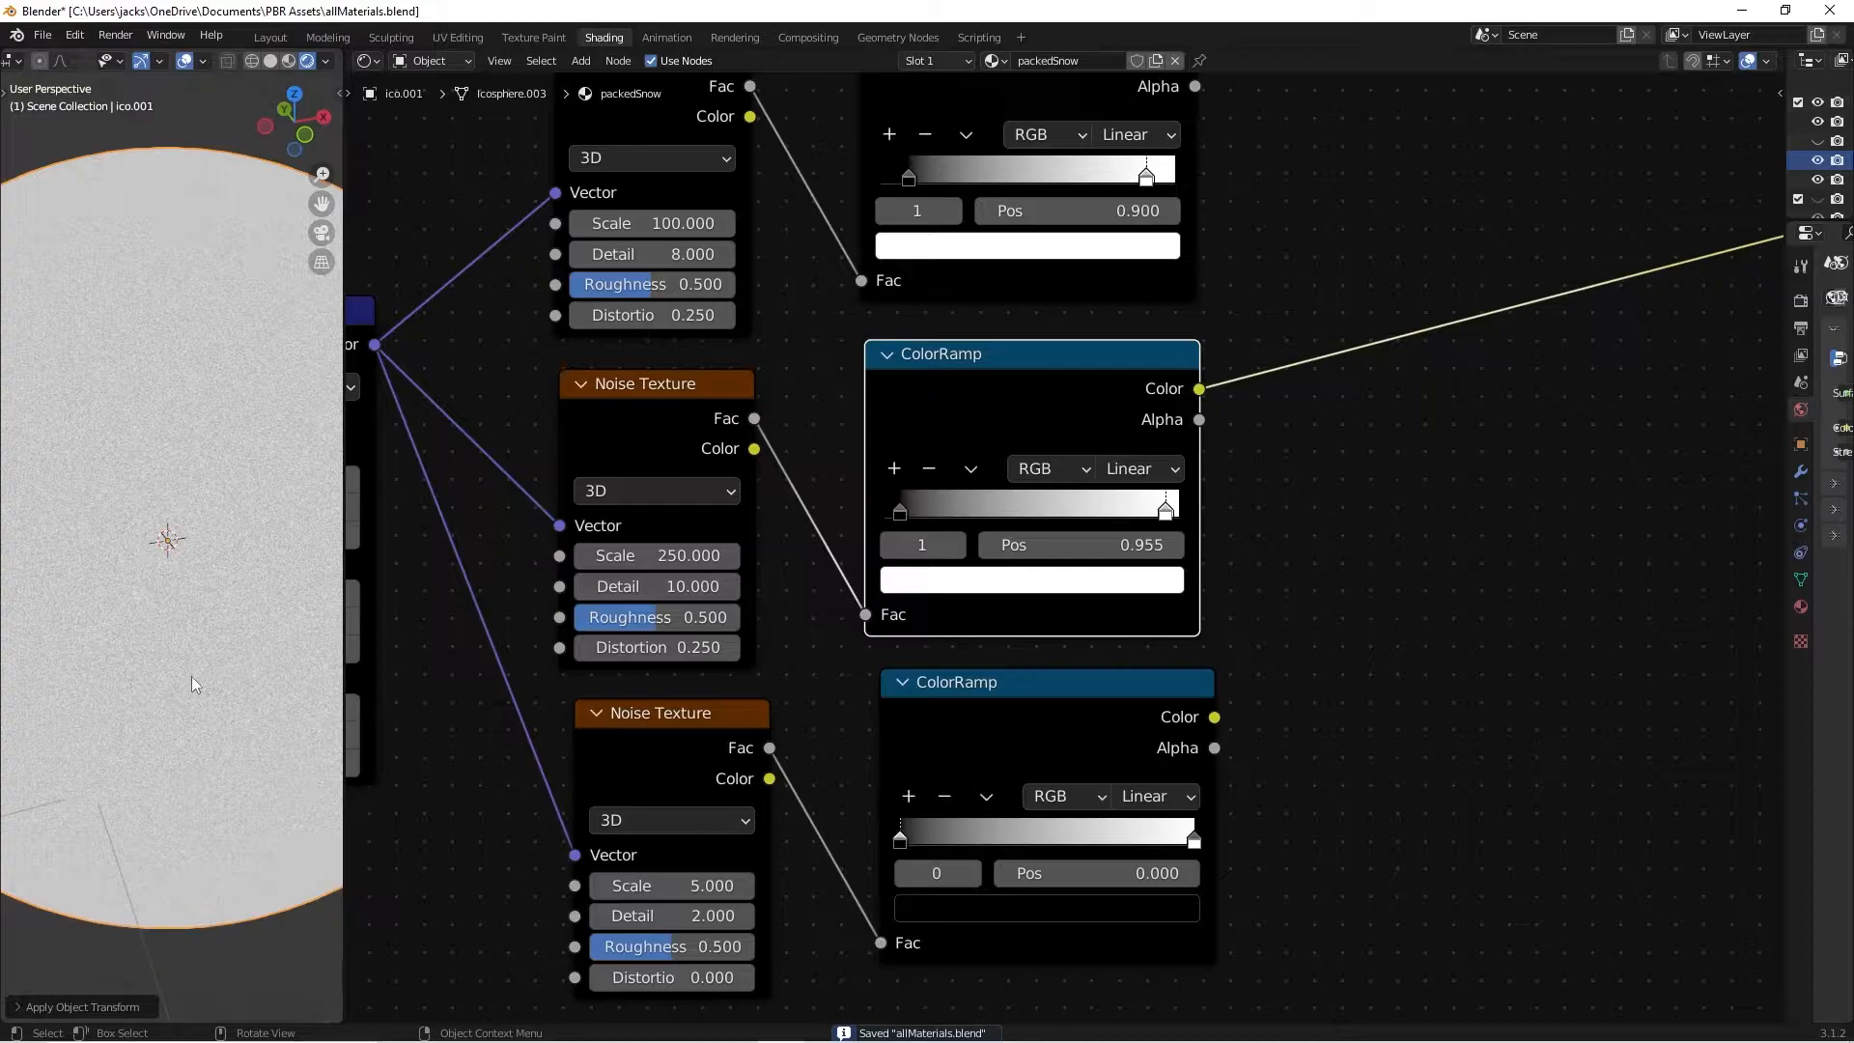
pyautogui.hotkey('ctrl', 'z')
pyautogui.hotkey('ctrl', 'z')
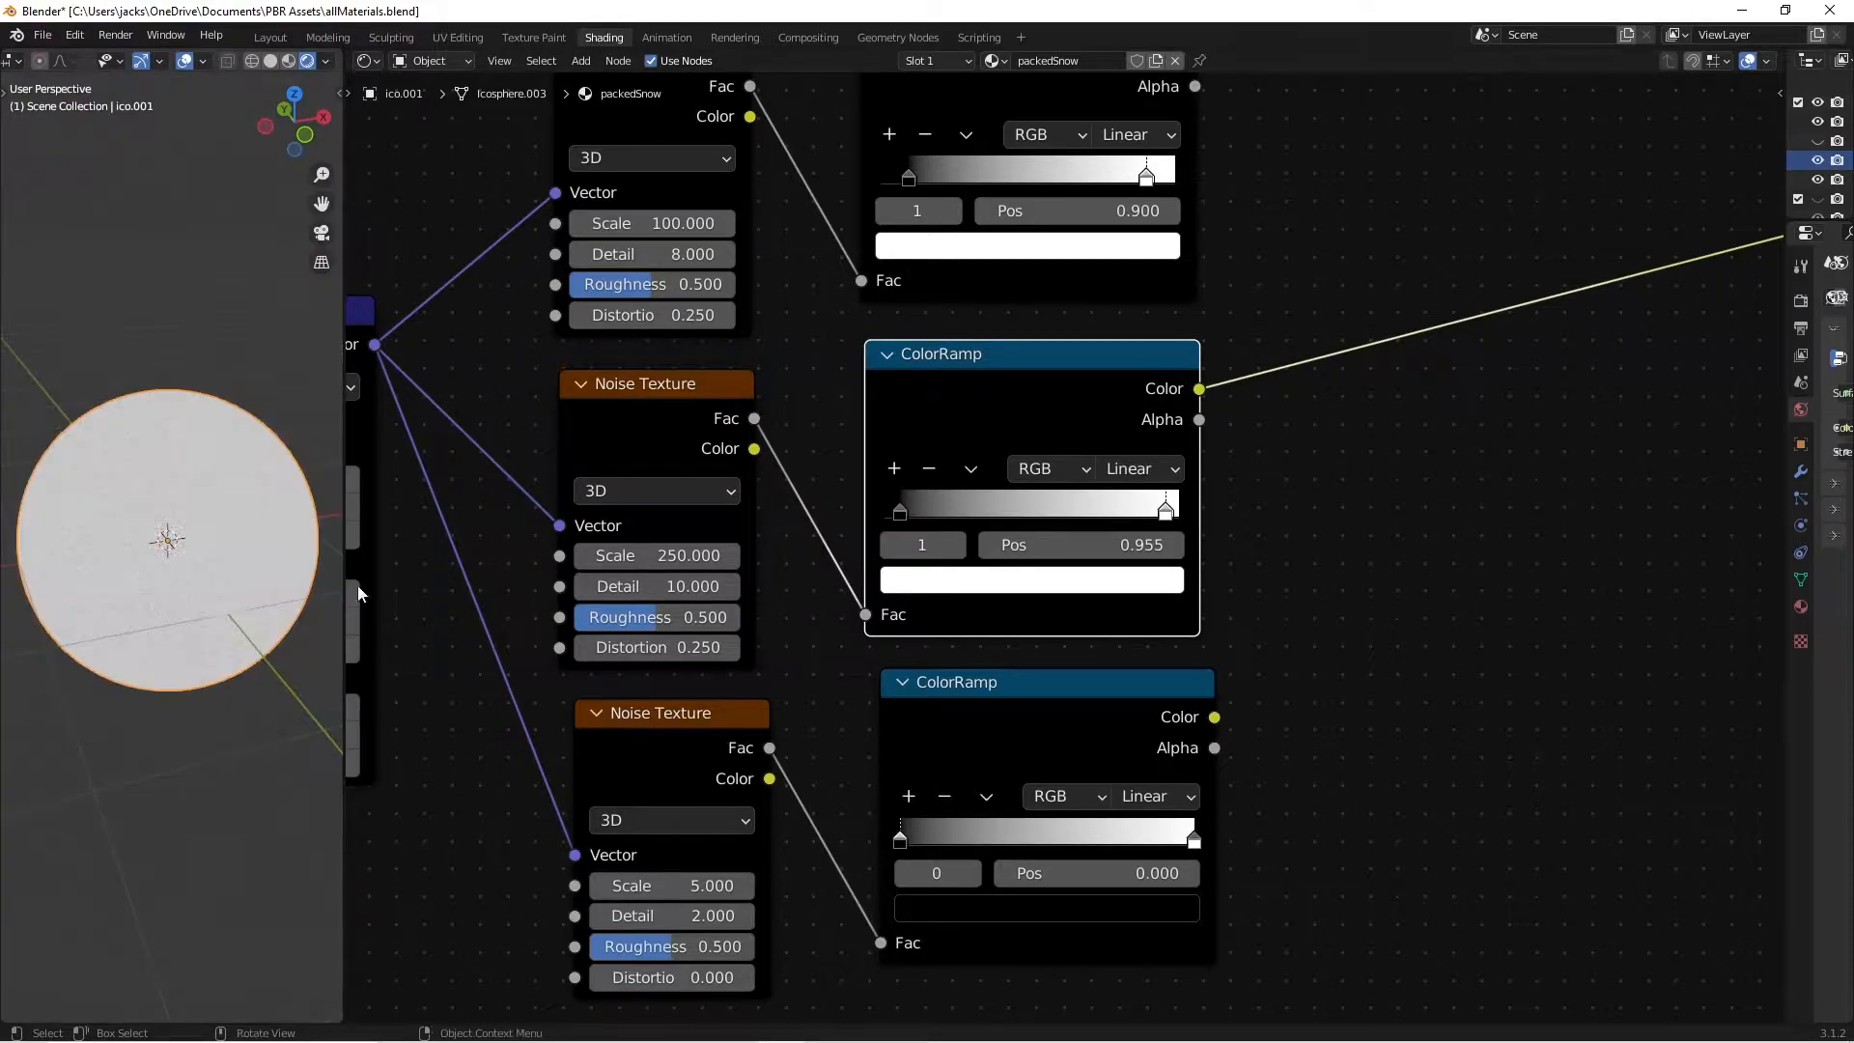
# Save the allMaterials.blend file with the sphere back at its original size.
pyautogui.scroll(5, 110, 547)
pyautogui.scroll(-4, 205, 563)
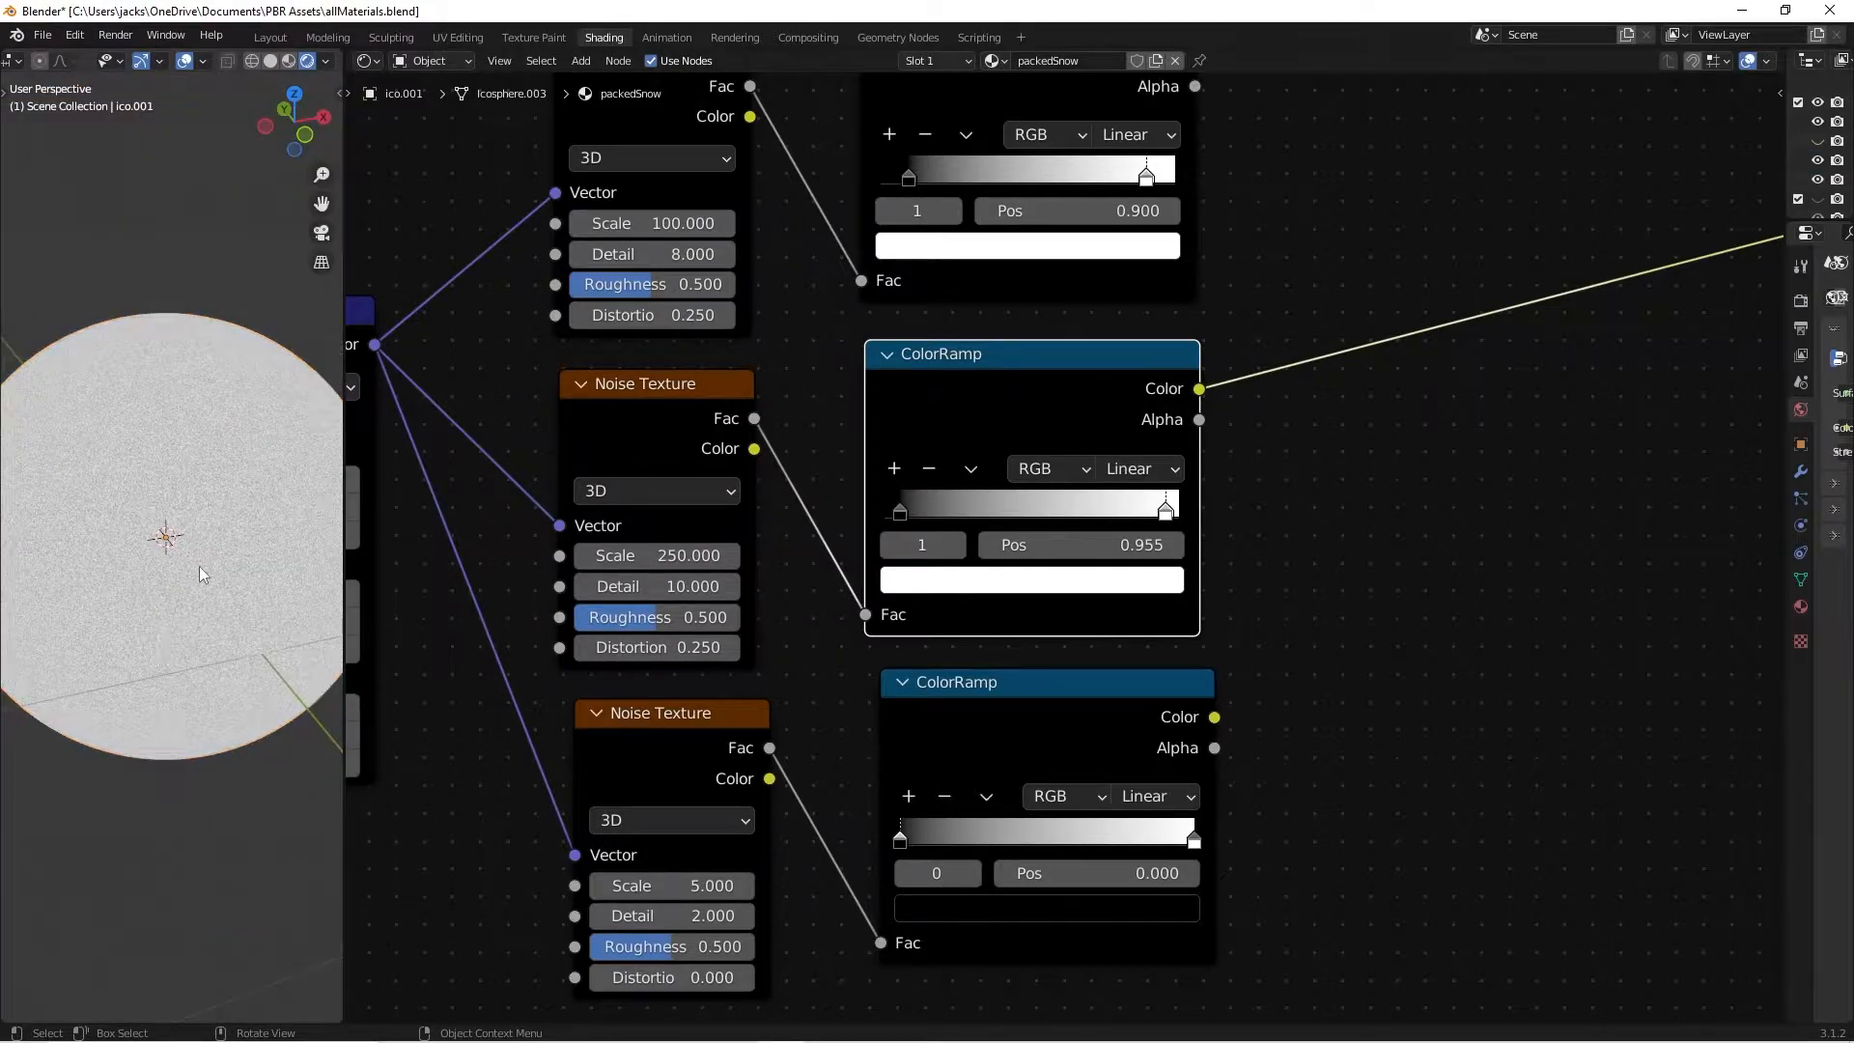
pyautogui.hotkey('ctrl', 's')
# Set the bottom Noise Texture's Scale to 500, Detail to 12 and Distortion to 0.25, keeping Roughness at 0.5.
pyautogui.moveTo(691, 893); pyautogui.dragTo(739, 760, button='middle')
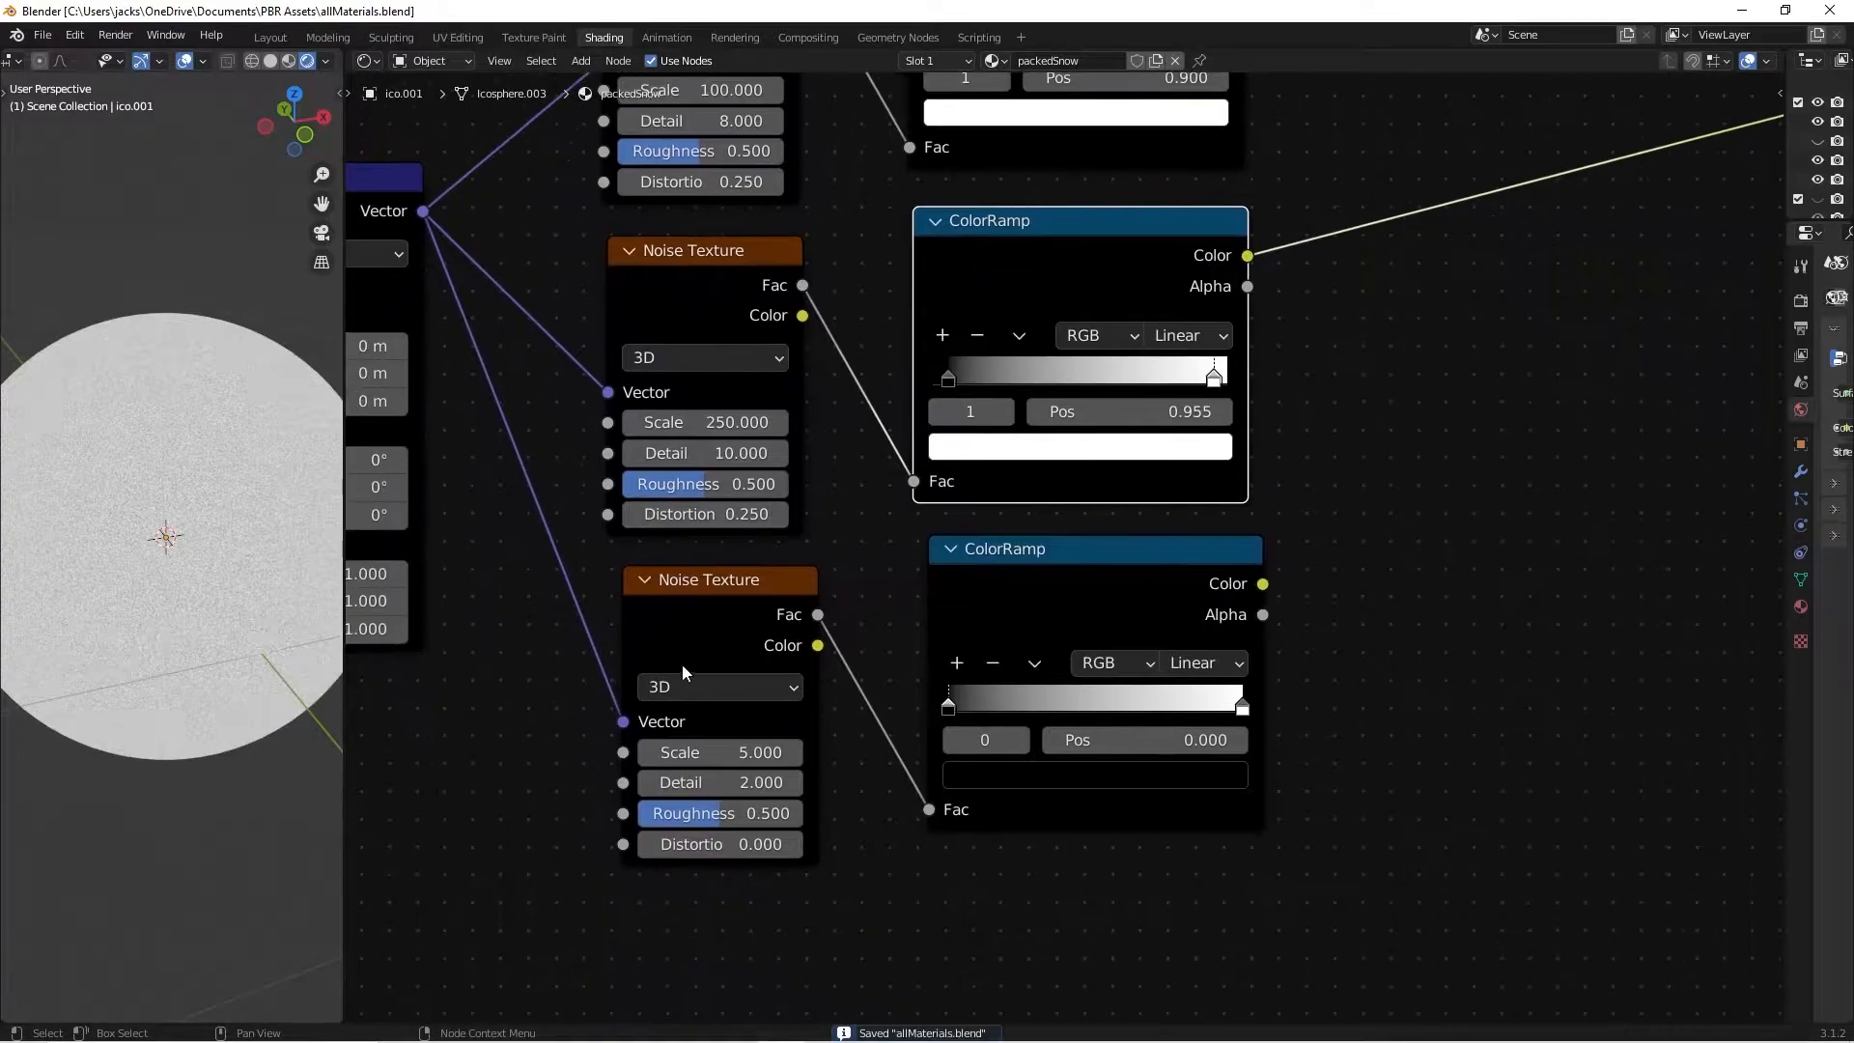
pyautogui.click(742, 759)
pyautogui.write('500')
pyautogui.press('Return')
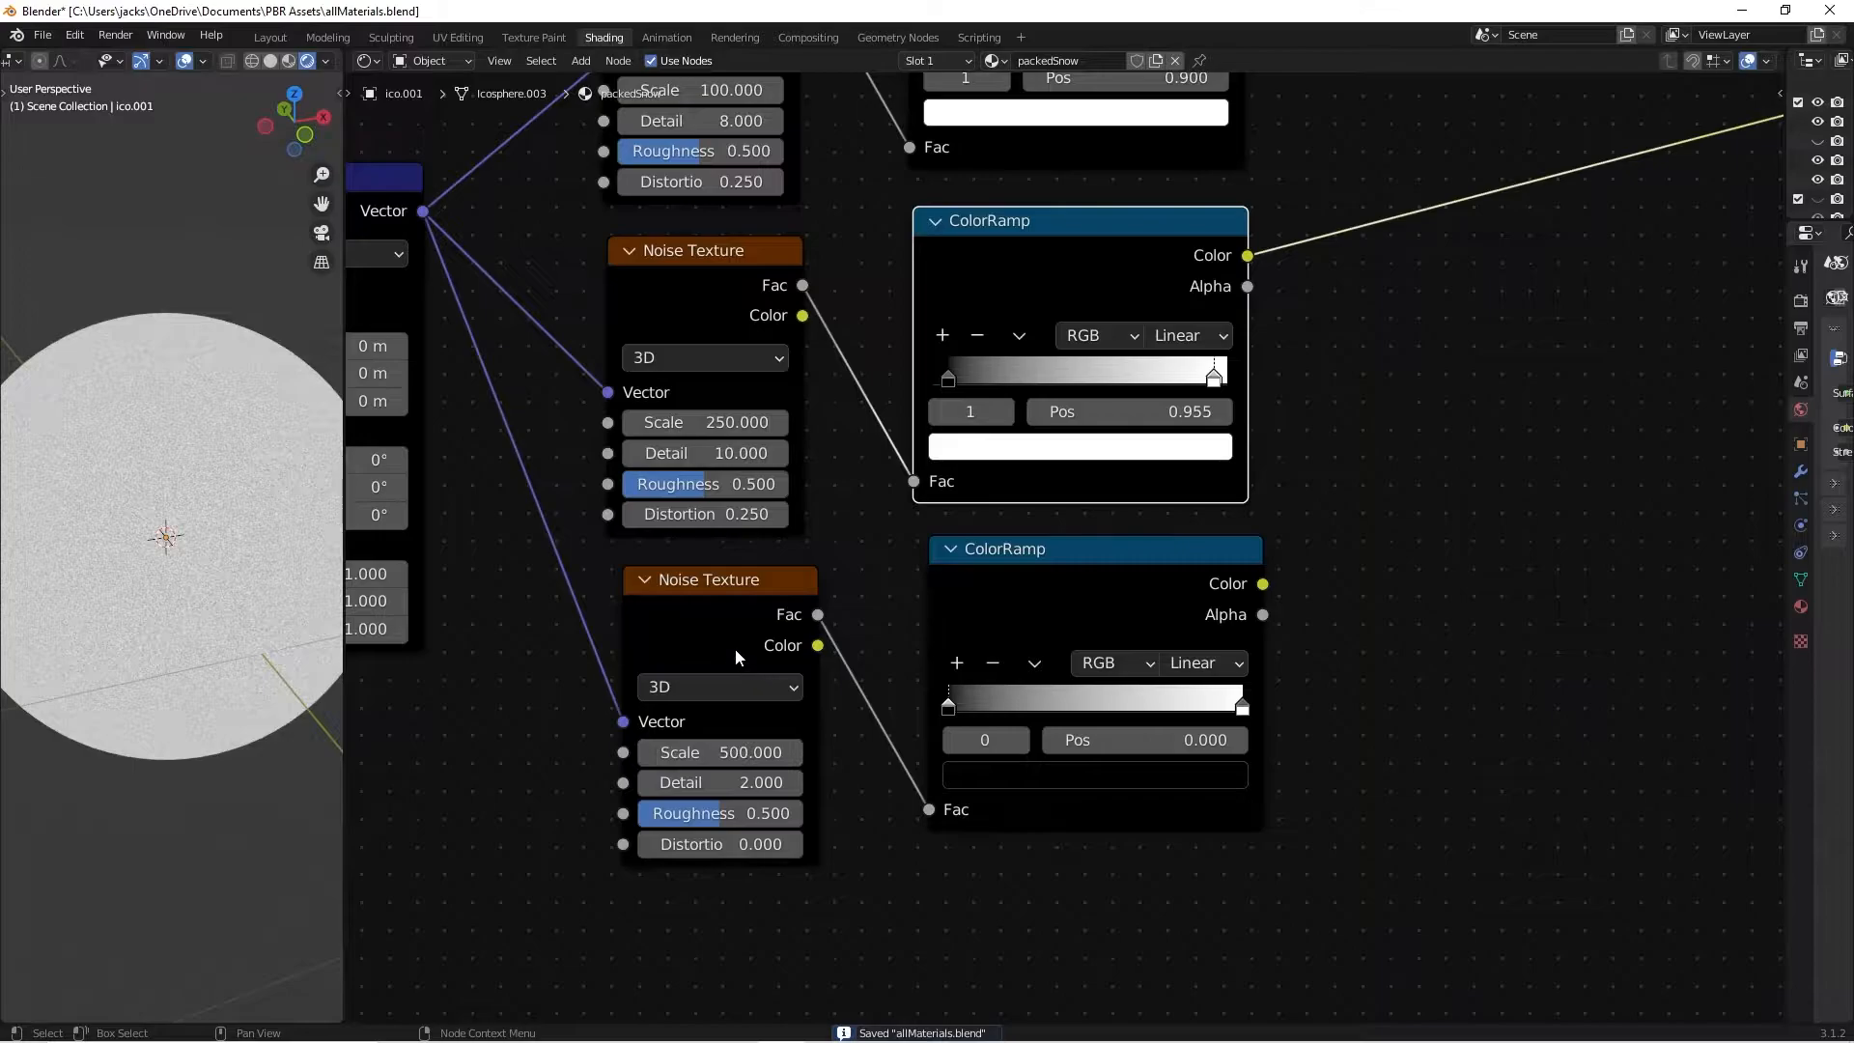
pyautogui.moveTo(737, 658); pyautogui.dragTo(732, 654)
pyautogui.click(716, 768)
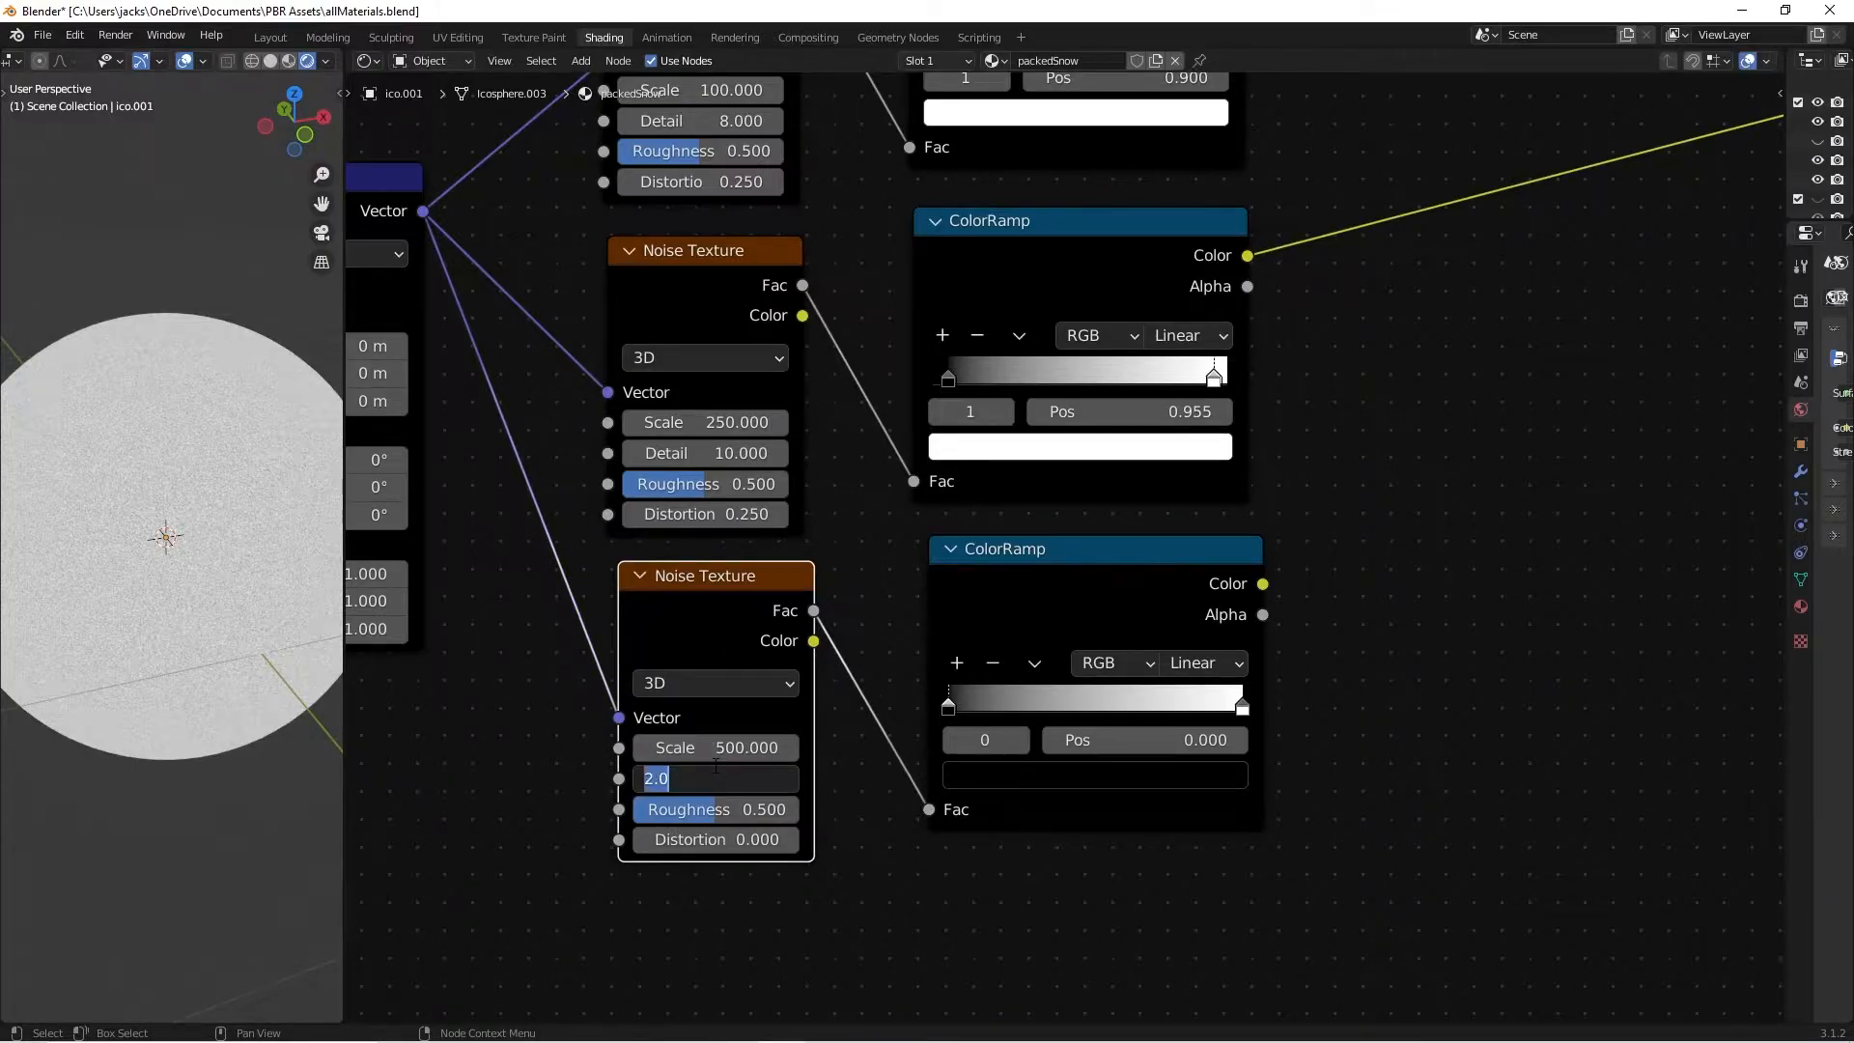
pyautogui.write('12')
pyautogui.press('Return')
pyautogui.click(712, 812)
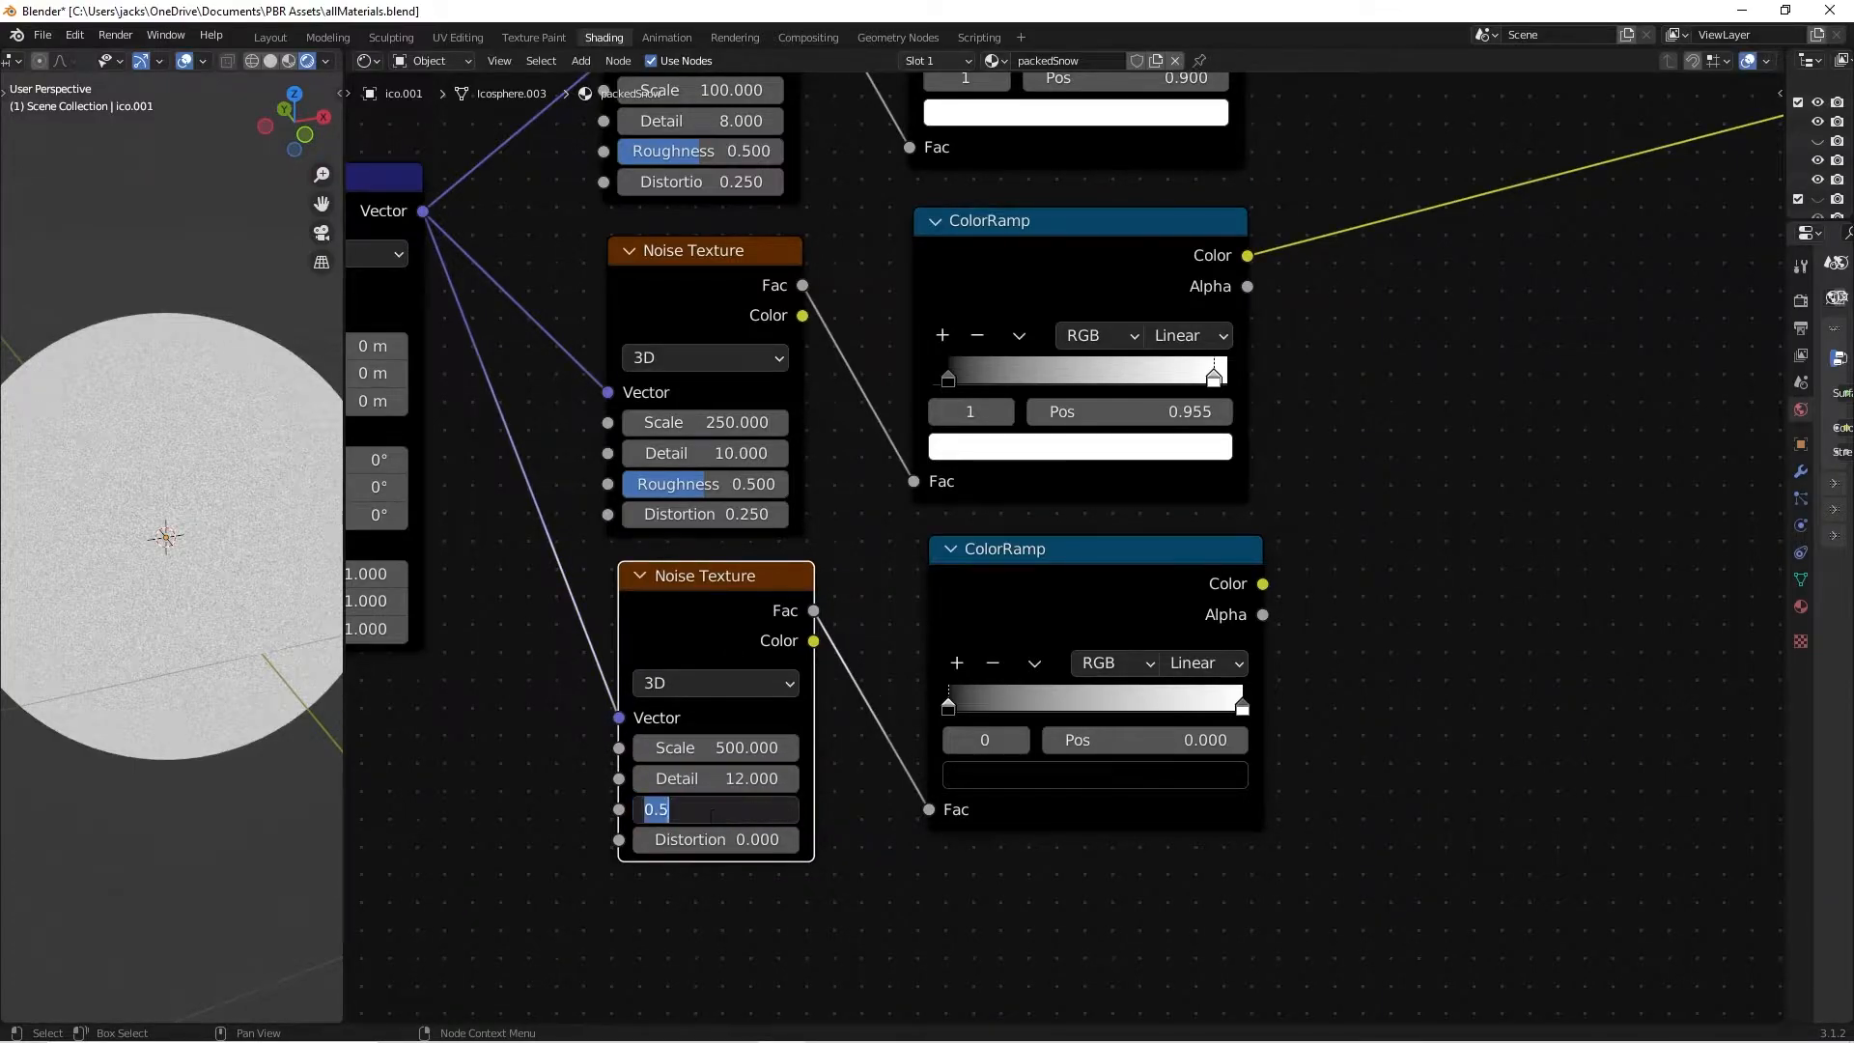
pyautogui.press('Return')
pyautogui.click(714, 839)
pyautogui.write('.25')
pyautogui.press('Return')
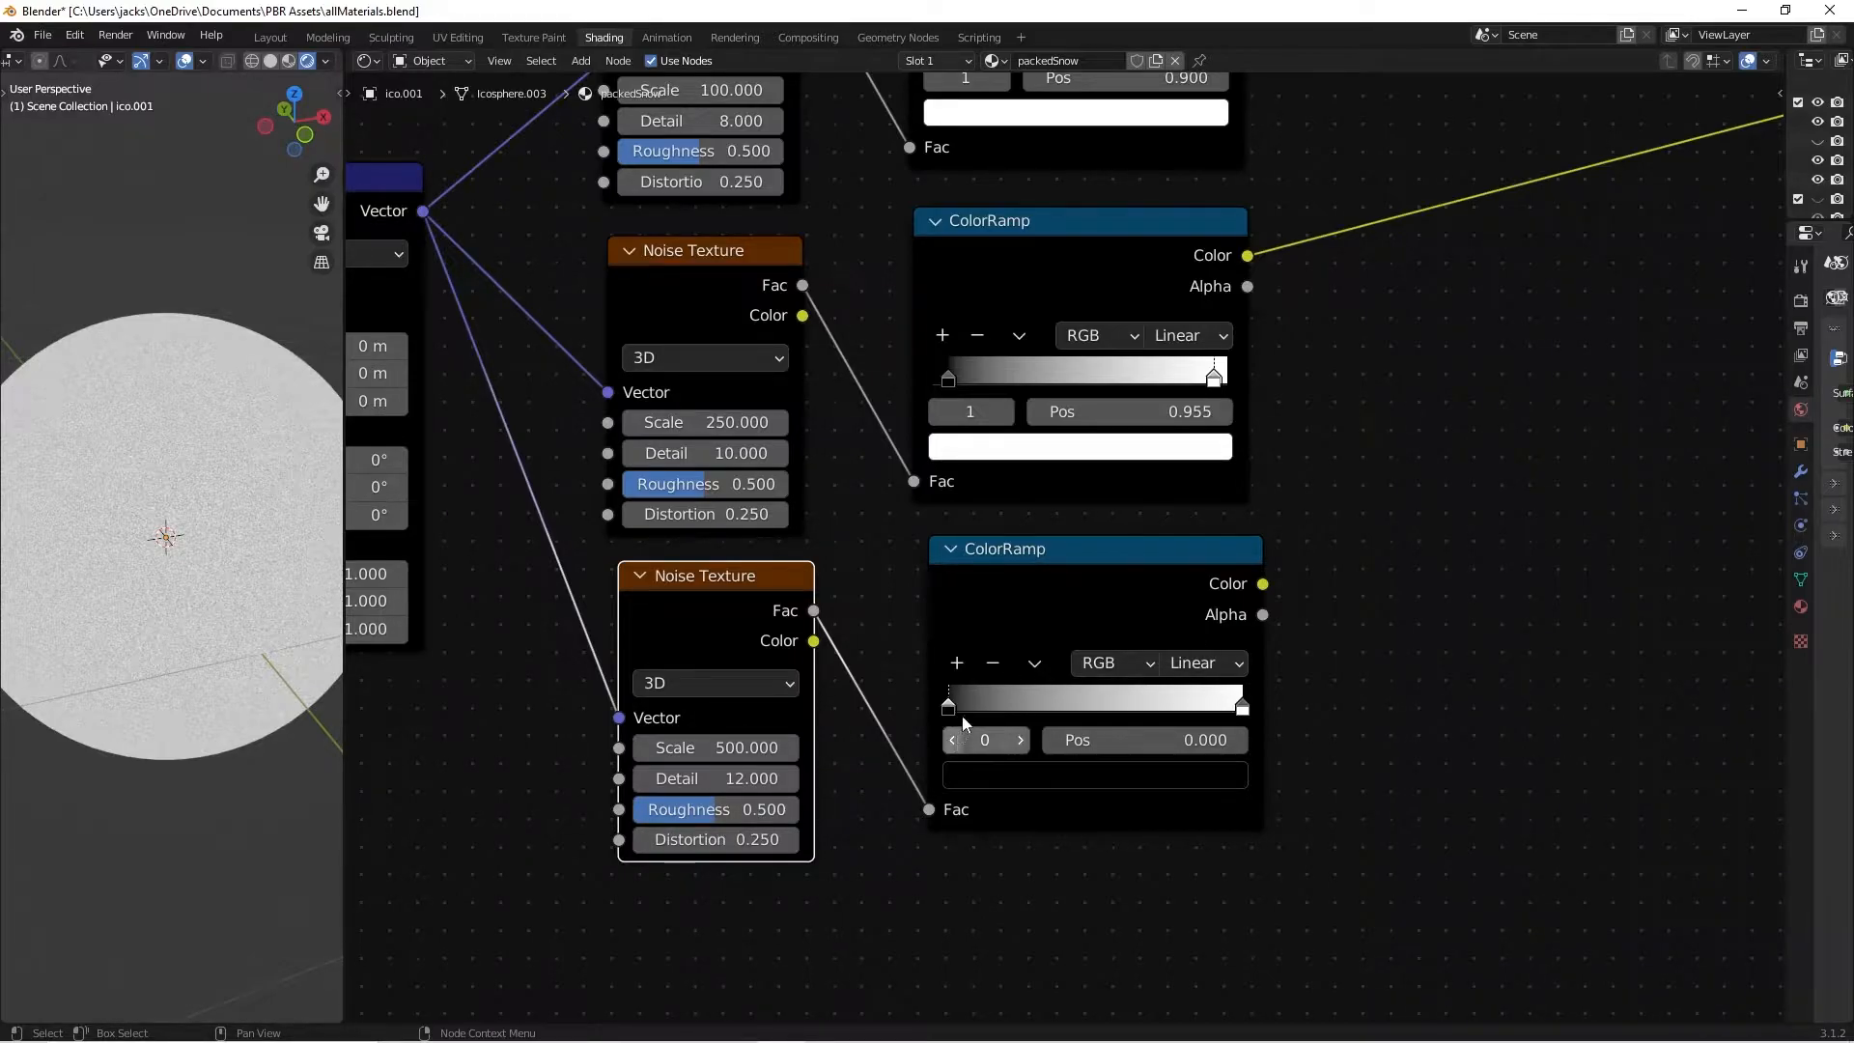
# Move the bottom ColorRamp's black stop to 0.023 and white stop to 0.986, and preview its color on the sphere.
pyautogui.moveTo(949, 707); pyautogui.dragTo(958, 715)
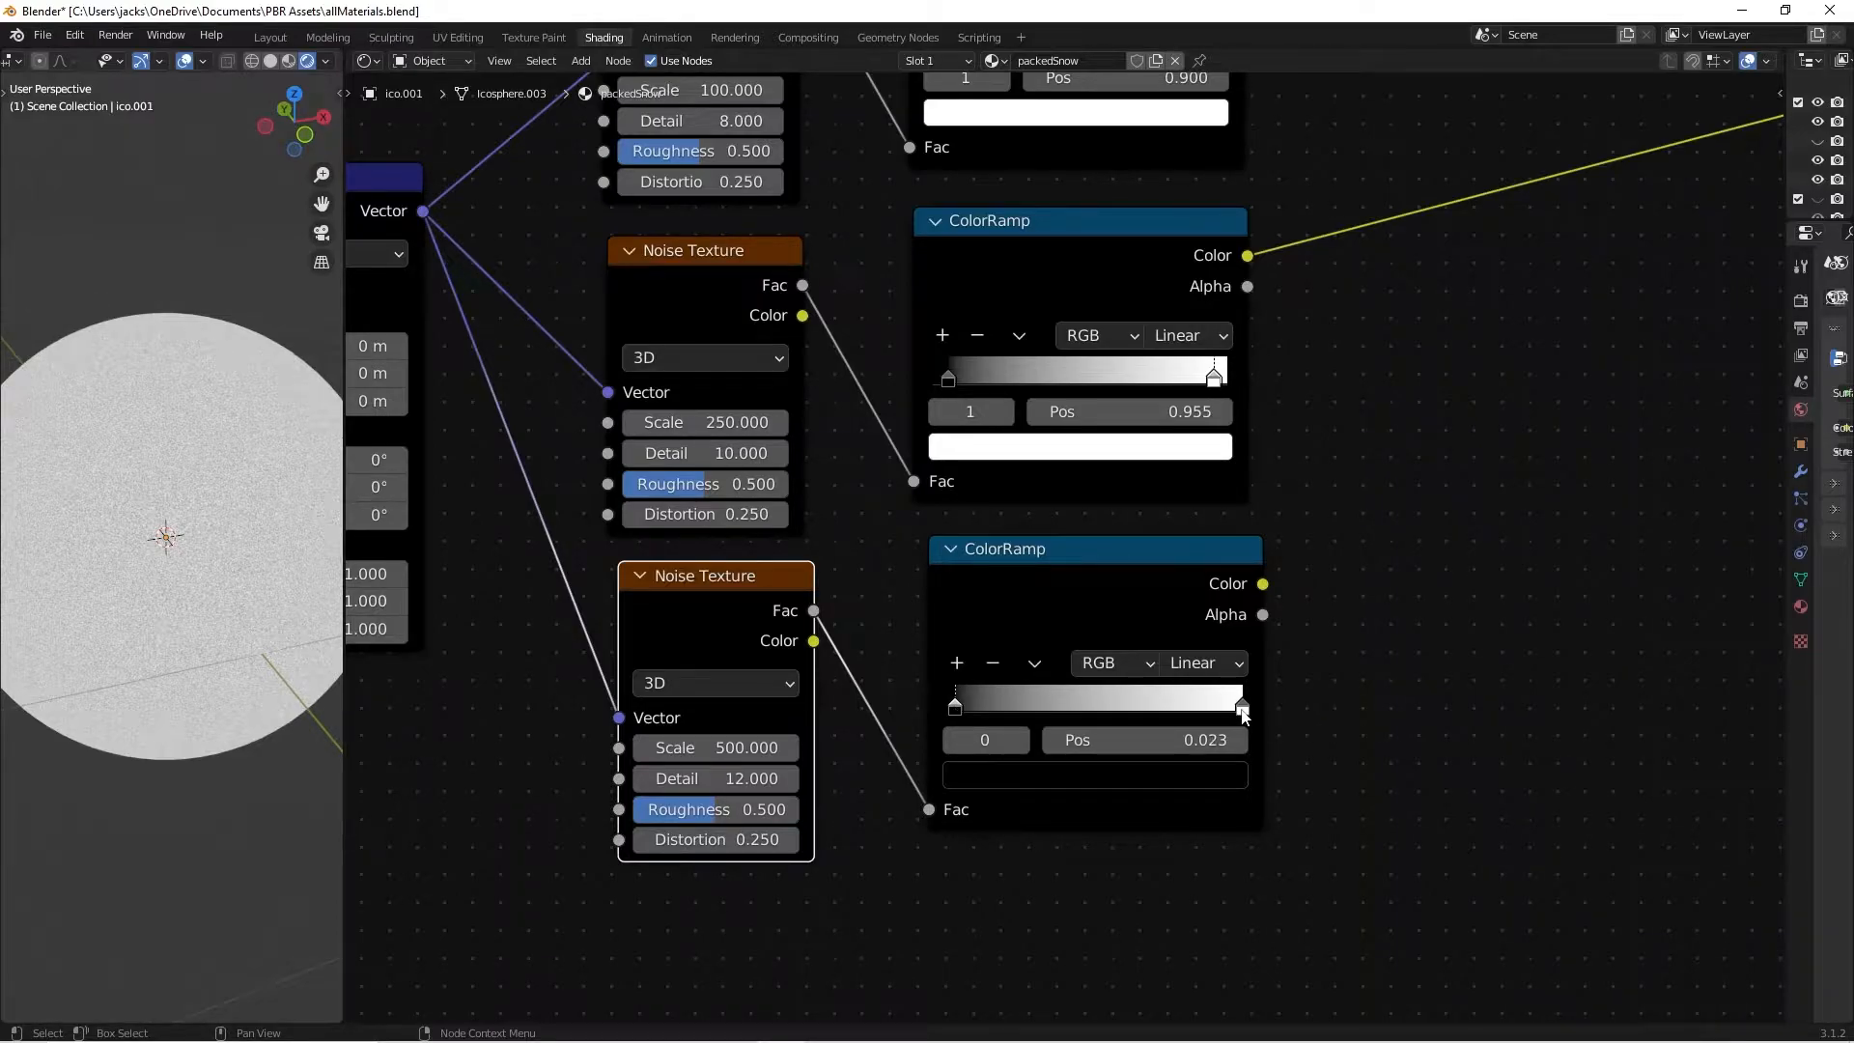
pyautogui.moveTo(1243, 710); pyautogui.dragTo(1239, 713)
pyautogui.keyDown('ctrl'); pyautogui.keyDown('shift'); pyautogui.click(1167, 609); pyautogui.keyUp('shift'); pyautogui.keyUp('ctrl')
pyautogui.moveTo(206, 578); pyautogui.dragTo(188, 603, button='middle')
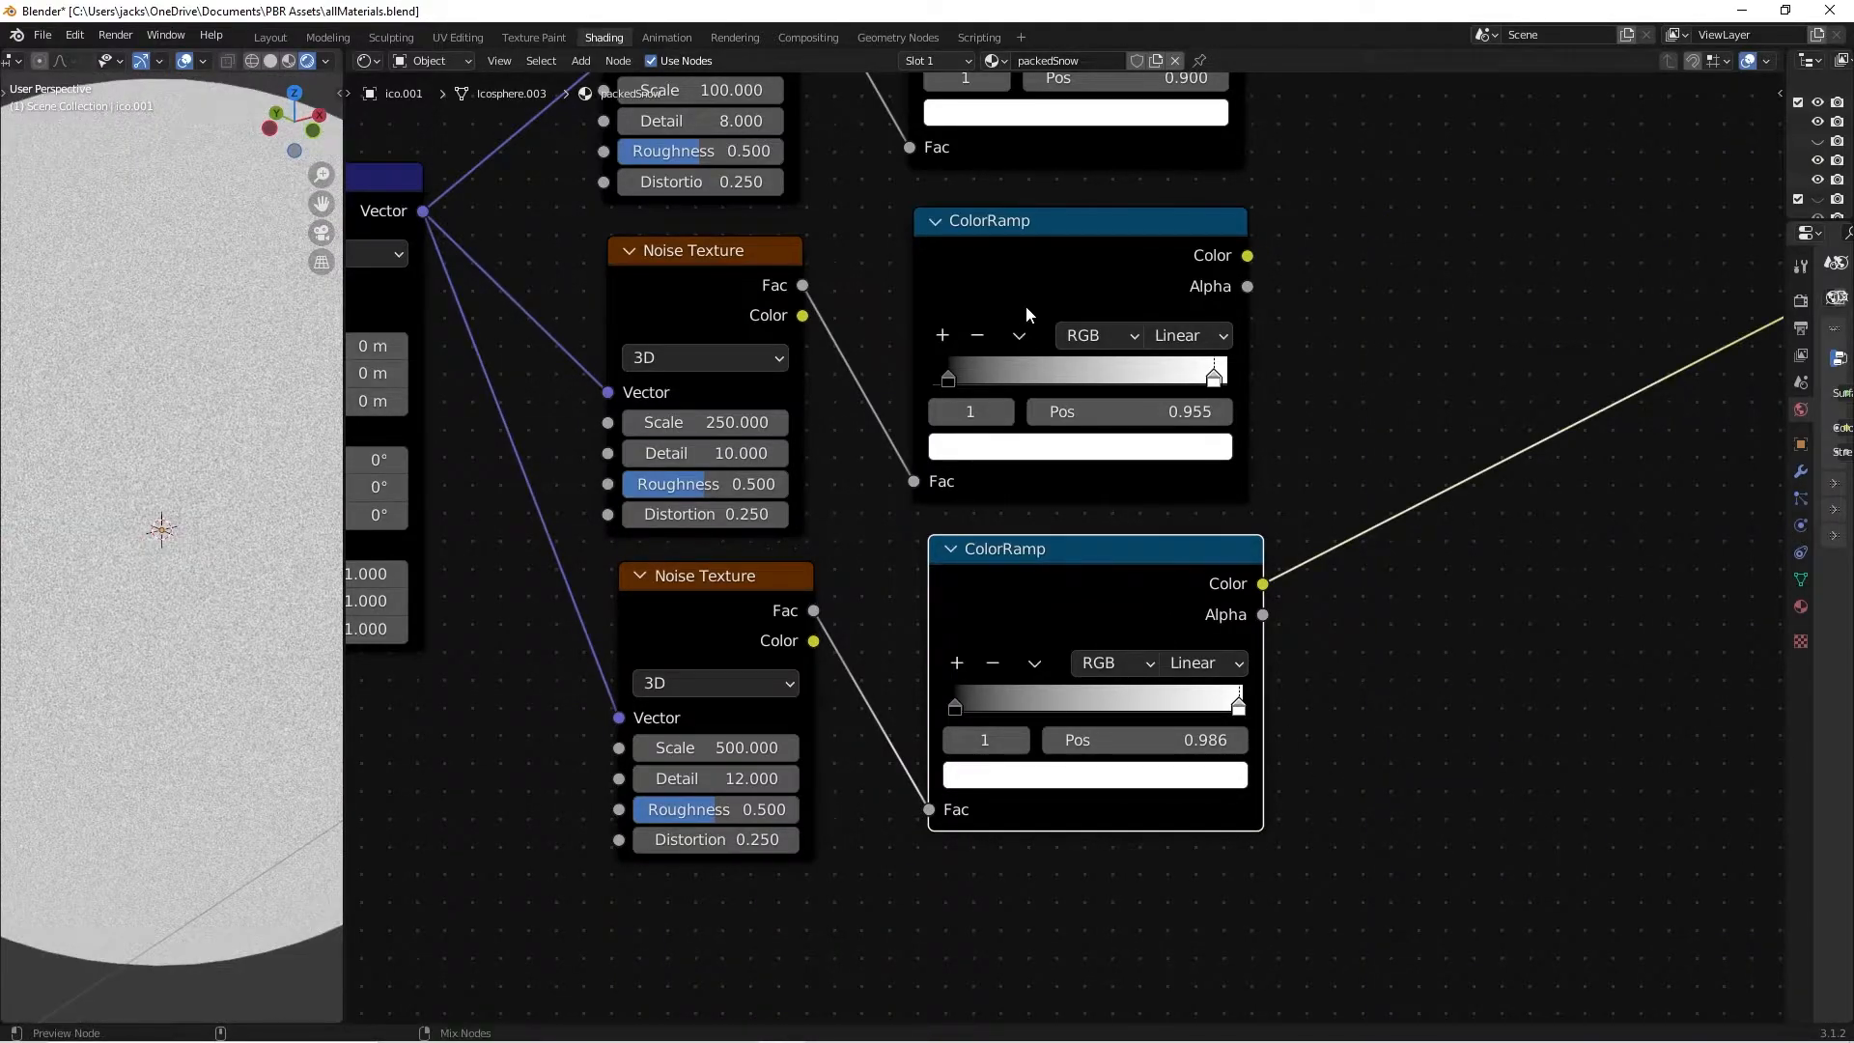
# Preview the middle and topmost ColorRamp outputs on the sphere in turn, and save the file.
pyautogui.keyDown('ctrl'); pyautogui.keyDown('shift'); pyautogui.click(1067, 261); pyautogui.keyUp('shift'); pyautogui.keyUp('ctrl')
pyautogui.moveTo(1067, 261); pyautogui.dragTo(1084, 539, button='middle')
pyautogui.keyDown('ctrl'); pyautogui.keyDown('shift'); pyautogui.click(1047, 261); pyautogui.keyUp('shift'); pyautogui.keyUp('ctrl')
pyautogui.scroll(-3, 1092, 638)
pyautogui.moveTo(1092, 641); pyautogui.dragTo(1064, 518, button='middle')
pyautogui.click(1316, 590)
pyautogui.hotkey('ctrl', 's')
# Move the texture, mapping and ColorRamp nodes farther from the Principled BSDF to make room between them.
pyautogui.scroll(-3, 1256, 464)
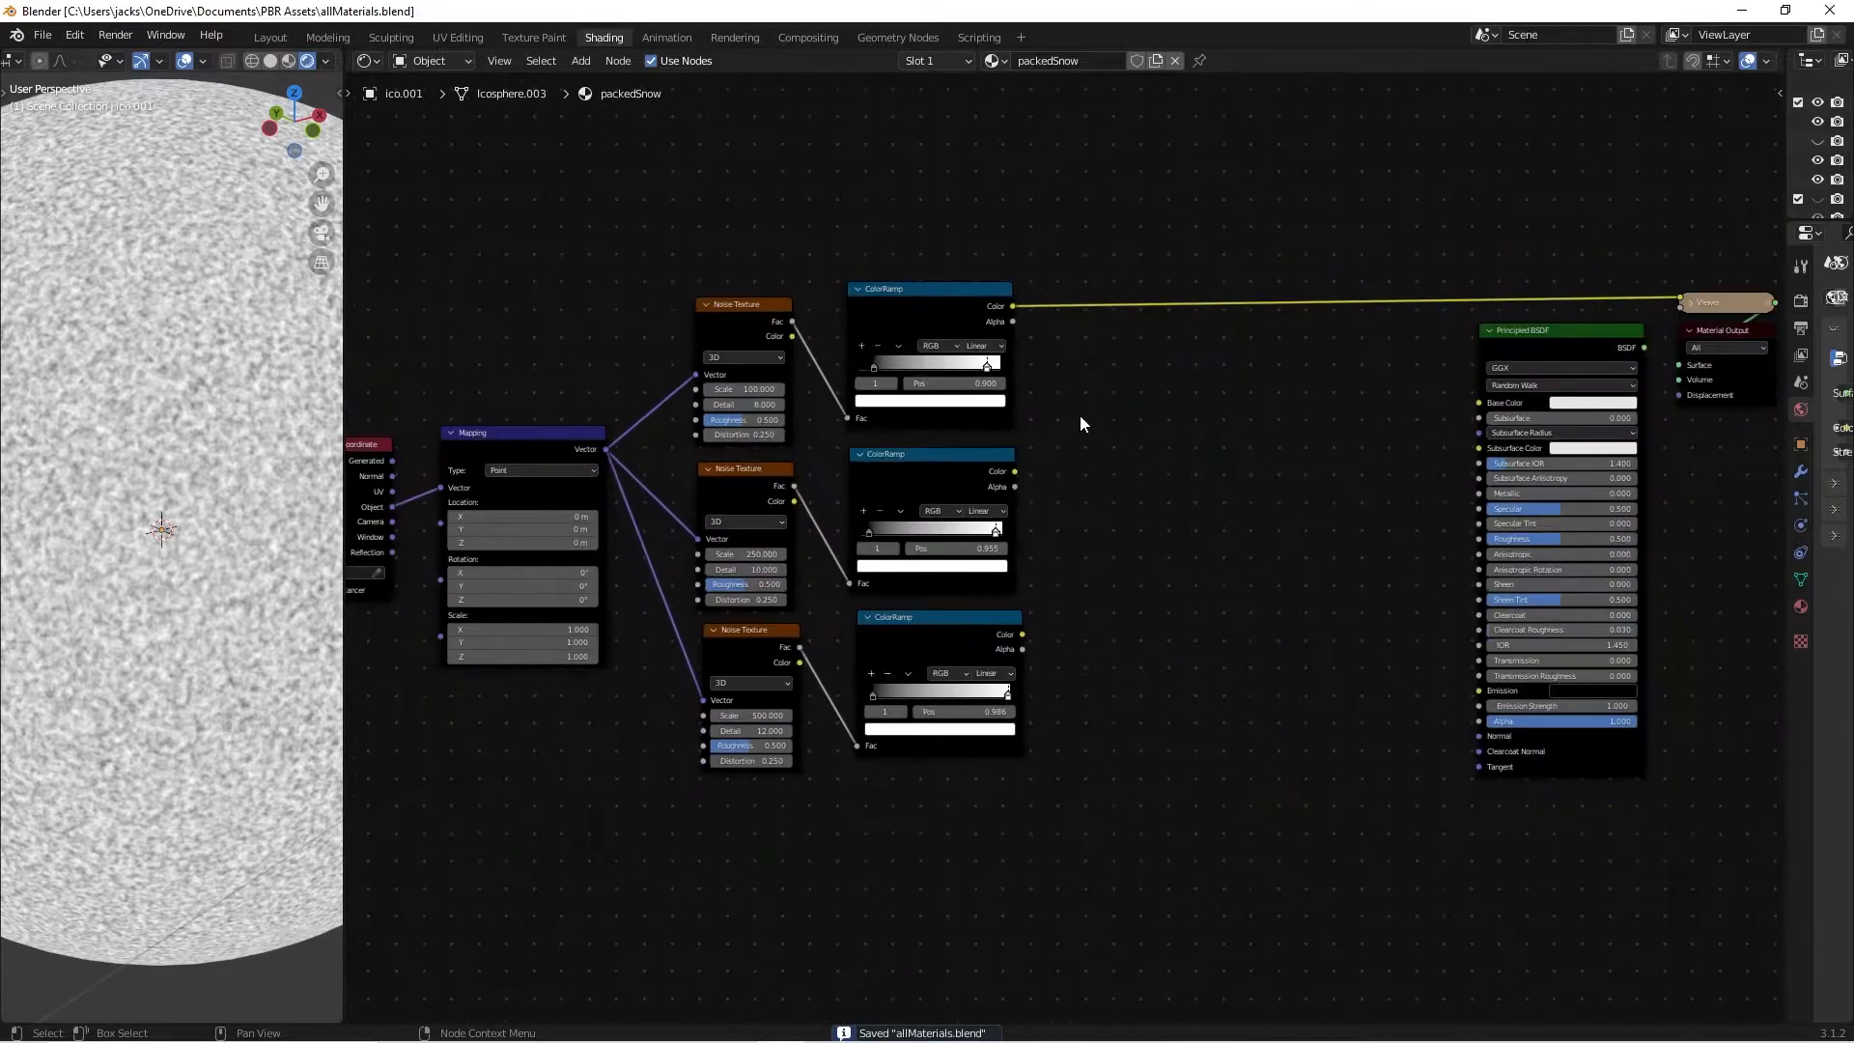
pyautogui.moveTo(1091, 413); pyautogui.dragTo(1308, 350, button='middle')
pyautogui.moveTo(518, 194); pyautogui.dragTo(1197, 670)
pyautogui.press('g')
pyautogui.click(968, 473)
pyautogui.click(1151, 400)
# Add a MixRGB node beside the ColorRamps, set its blend mode to Multiply and enable Clamp.
pyautogui.hotkey('shift', 'a')
pyautogui.click(1152, 400)
pyautogui.write('mix')
pyautogui.press('Return')
pyautogui.click(1122, 339)
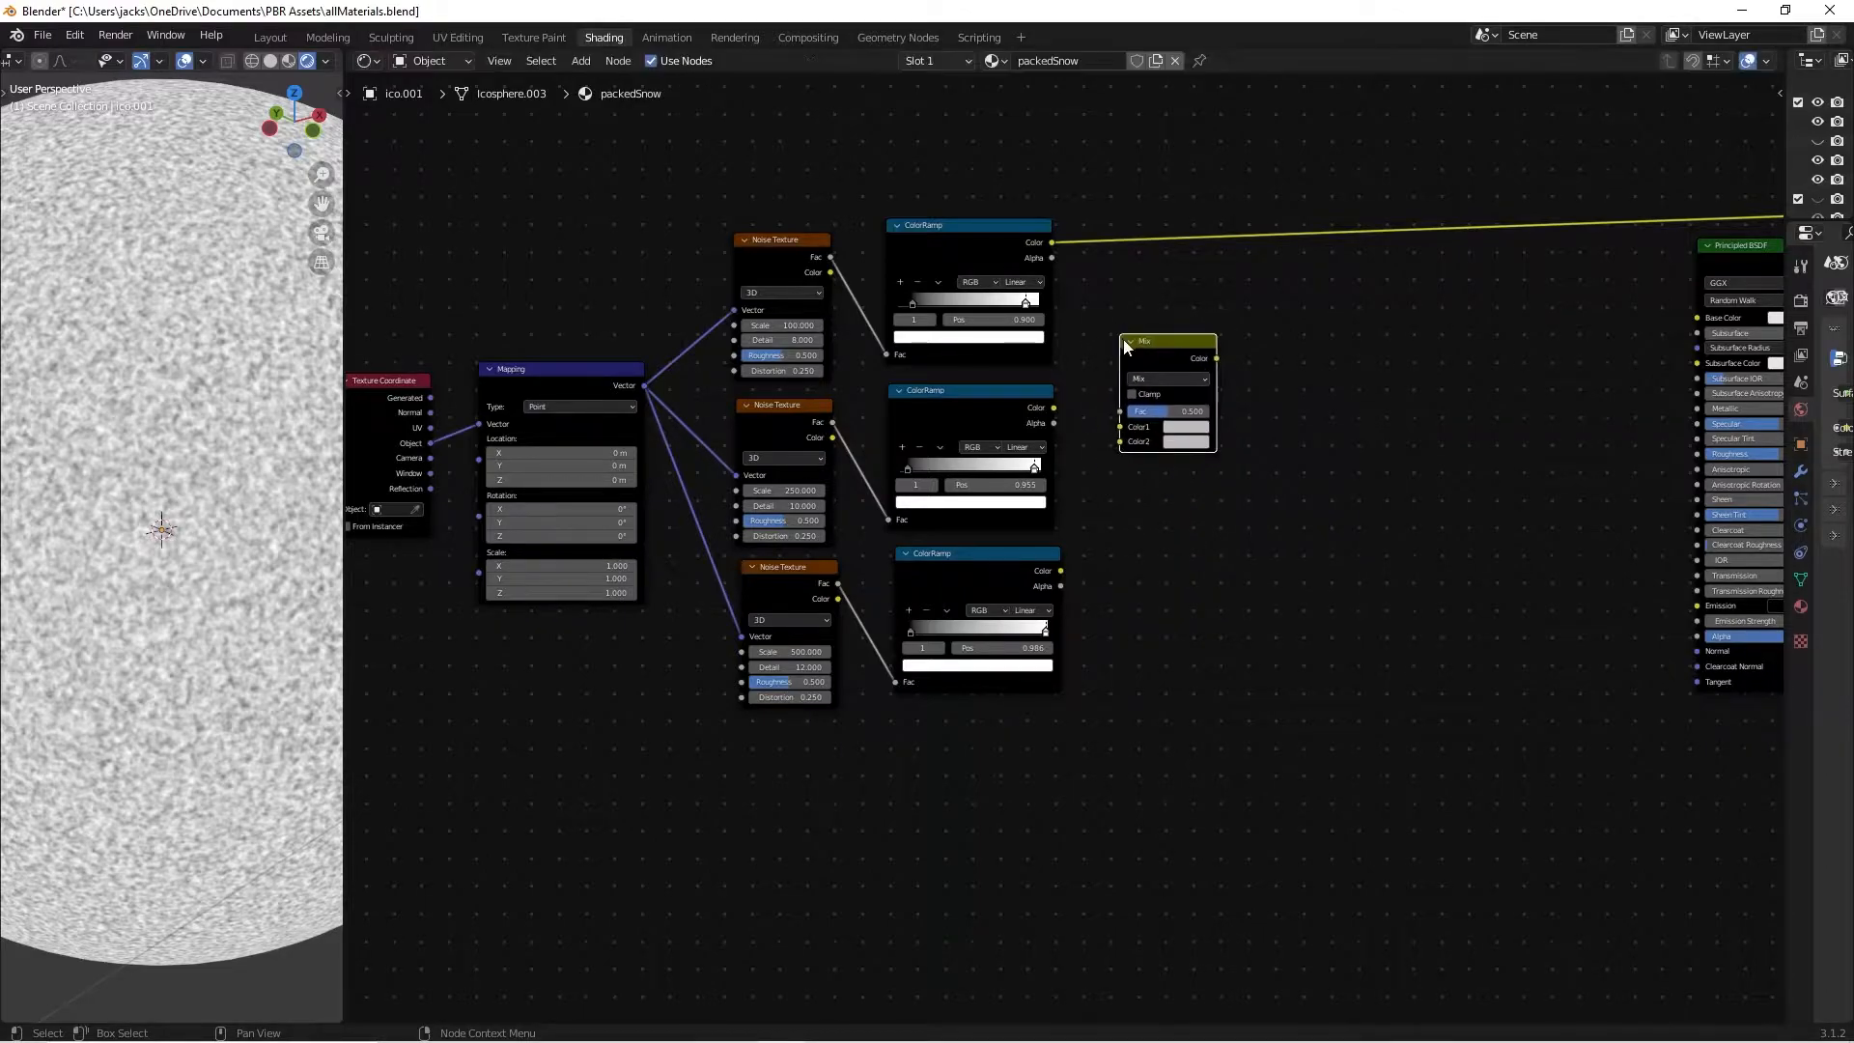
pyautogui.click(1164, 378)
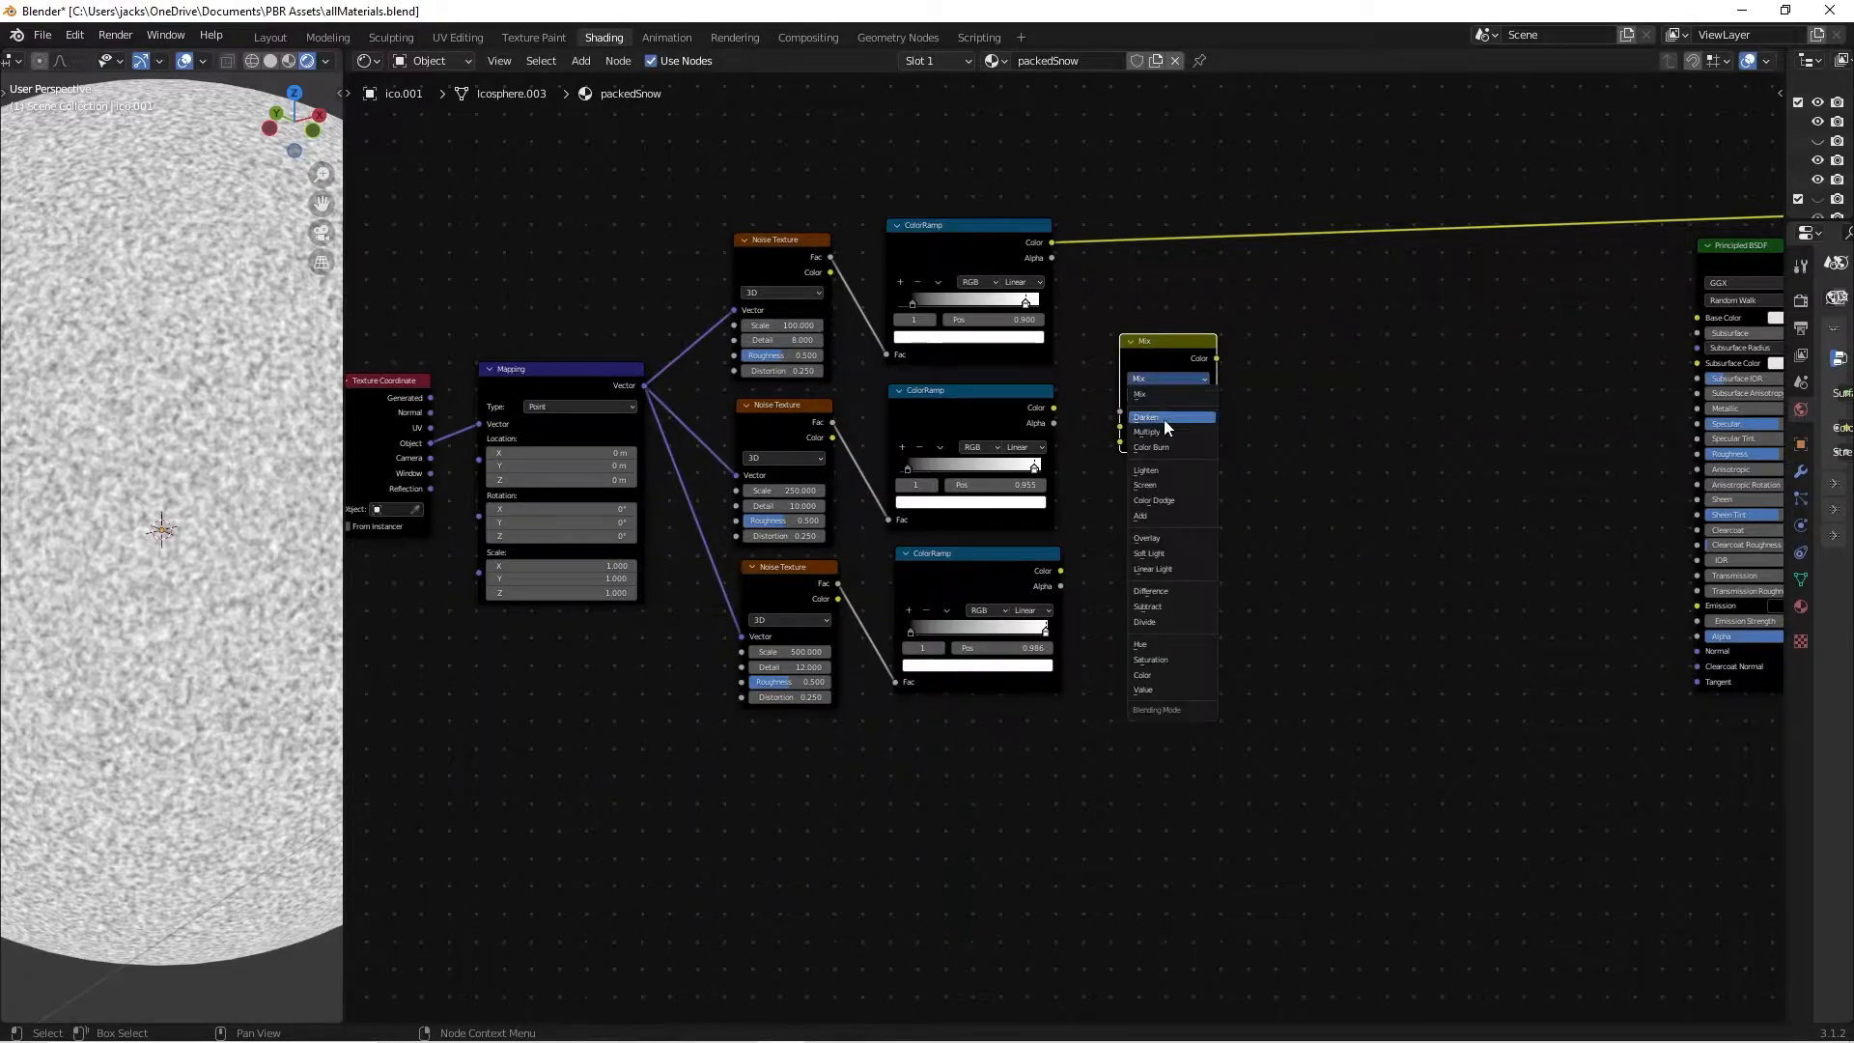
pyautogui.click(1167, 426)
pyautogui.click(1145, 381)
pyautogui.click(1145, 381)
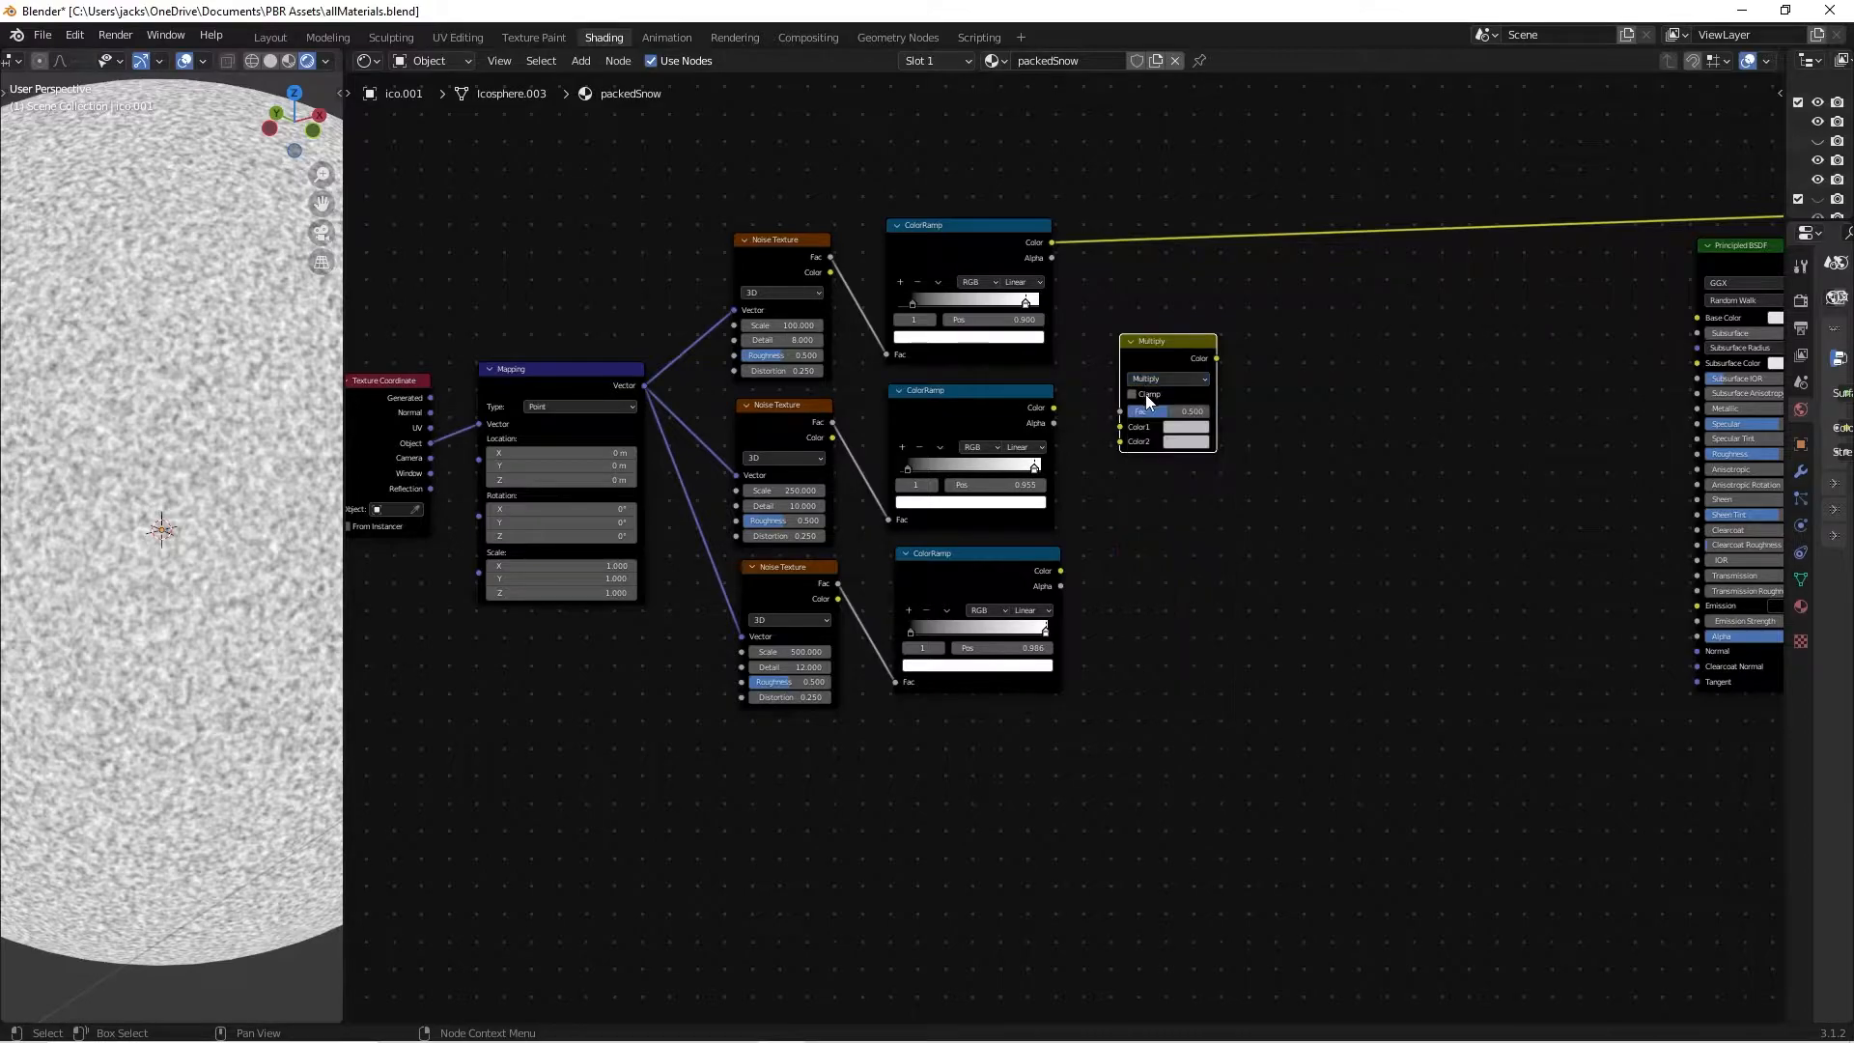
# Link the topmost ColorRamp's color to the Multiply node's Color1 and the middle one's to Color2, and preview the Multiply output.
pyautogui.moveTo(1165, 357); pyautogui.dragTo(1217, 321)
pyautogui.moveTo(1051, 244); pyautogui.dragTo(1173, 390)
pyautogui.moveTo(1054, 407); pyautogui.dragTo(1172, 407)
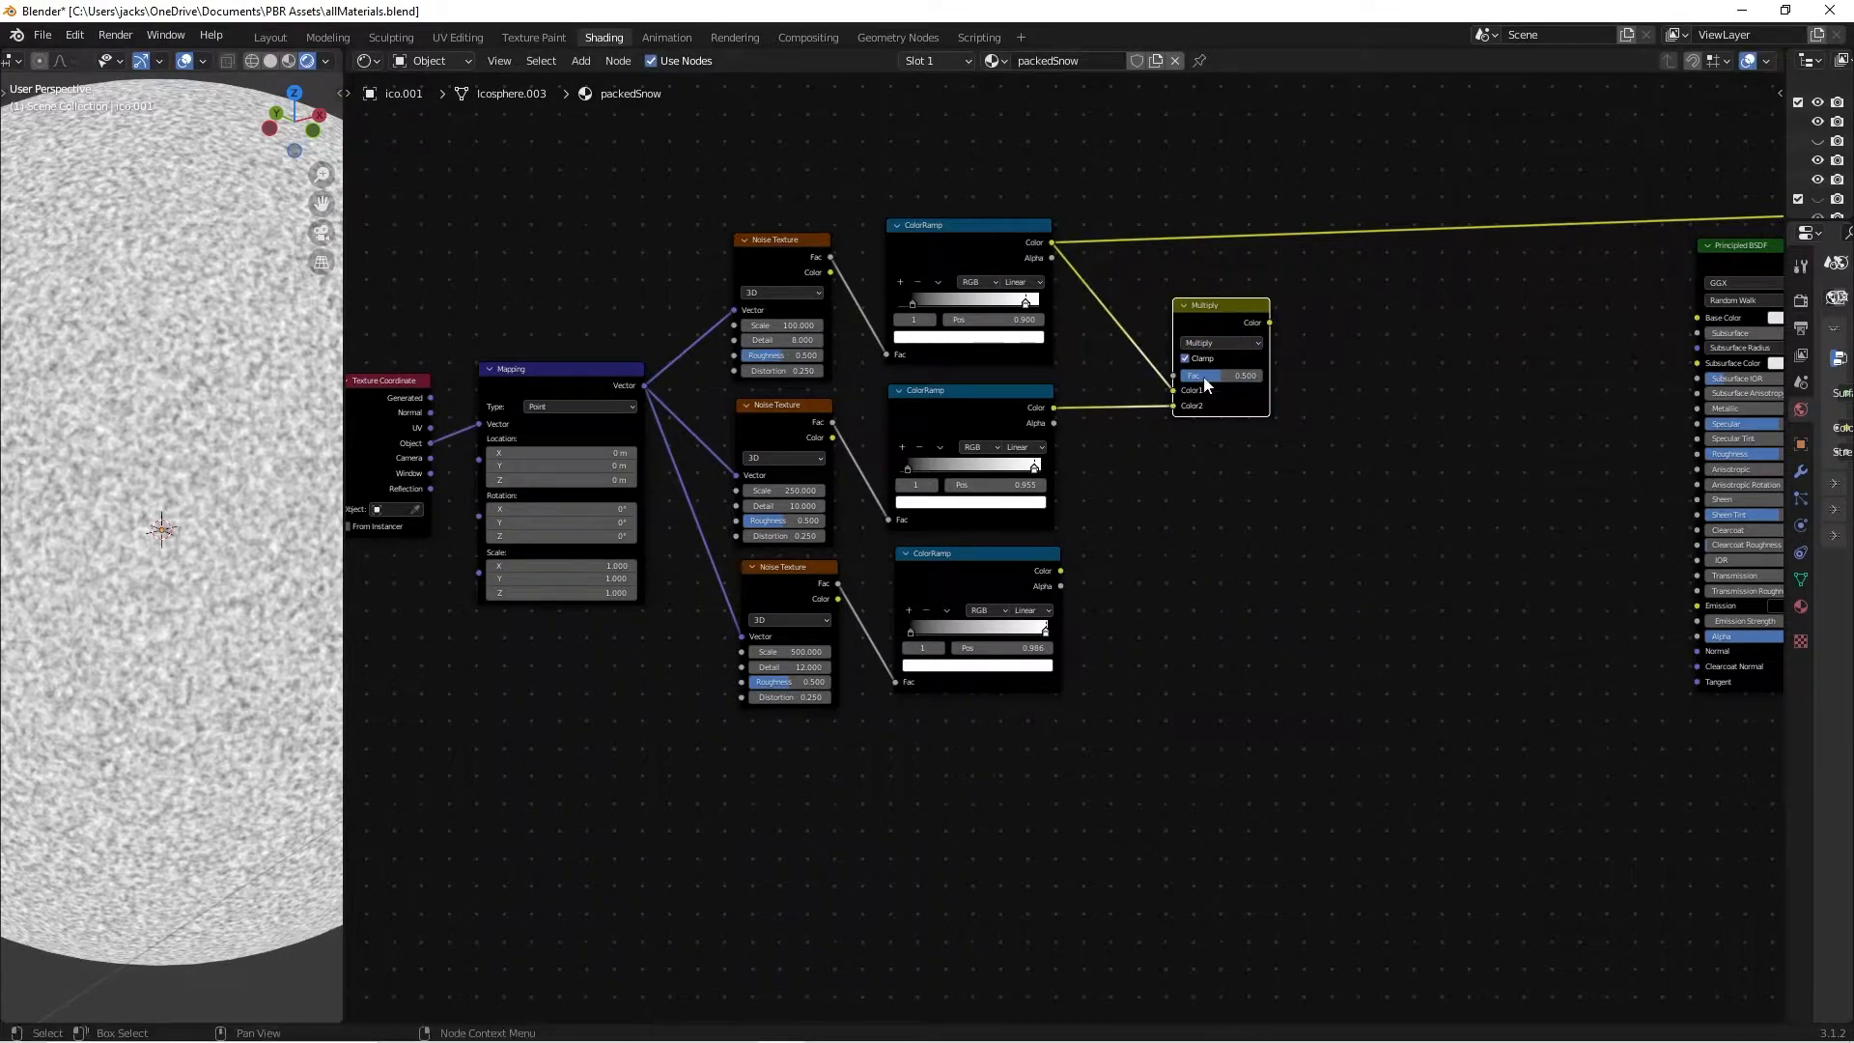
pyautogui.keyDown('ctrl'); pyautogui.keyDown('shift'); pyautogui.click(1208, 334); pyautogui.keyUp('shift'); pyautogui.keyUp('ctrl')
pyautogui.moveTo(1253, 310); pyautogui.dragTo(1186, 348)
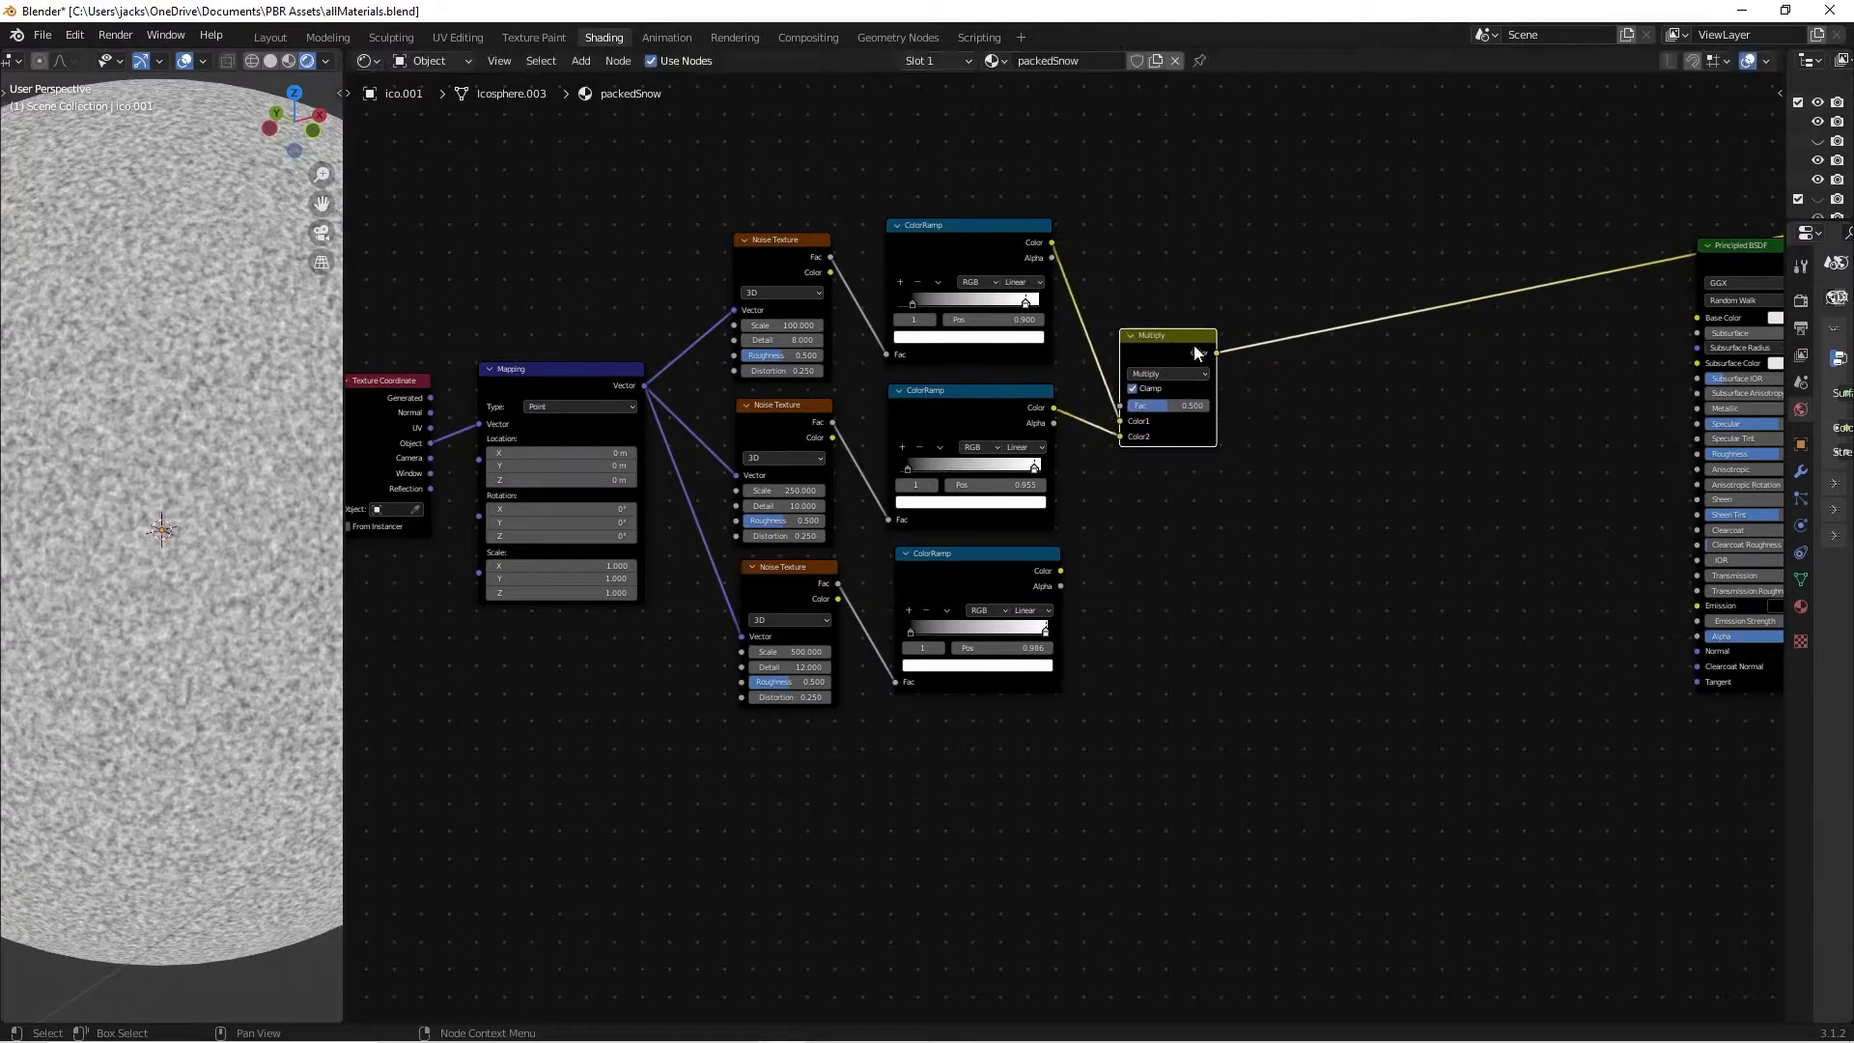
# Duplicate the Multiply node, link the original's color output to the copy's Color1, and set both nodes' Fac to 1.
pyautogui.press('g')
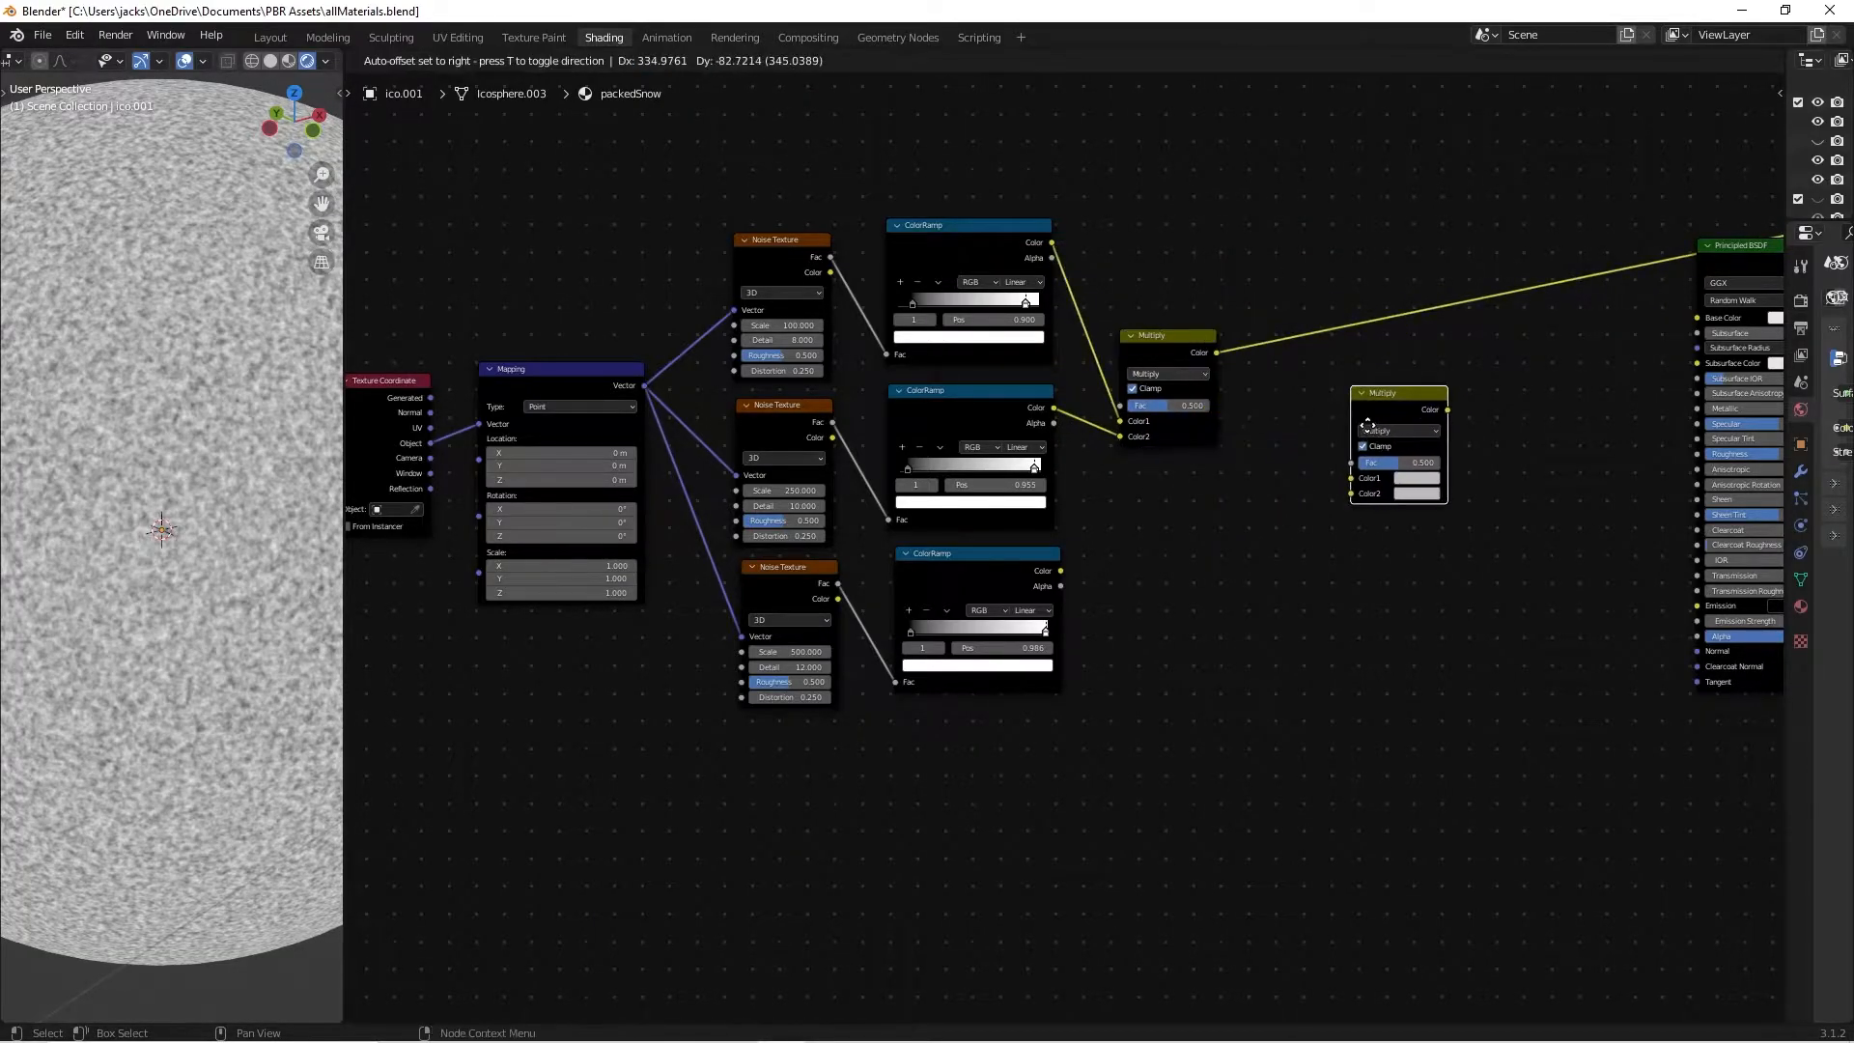
pyautogui.click(1315, 420)
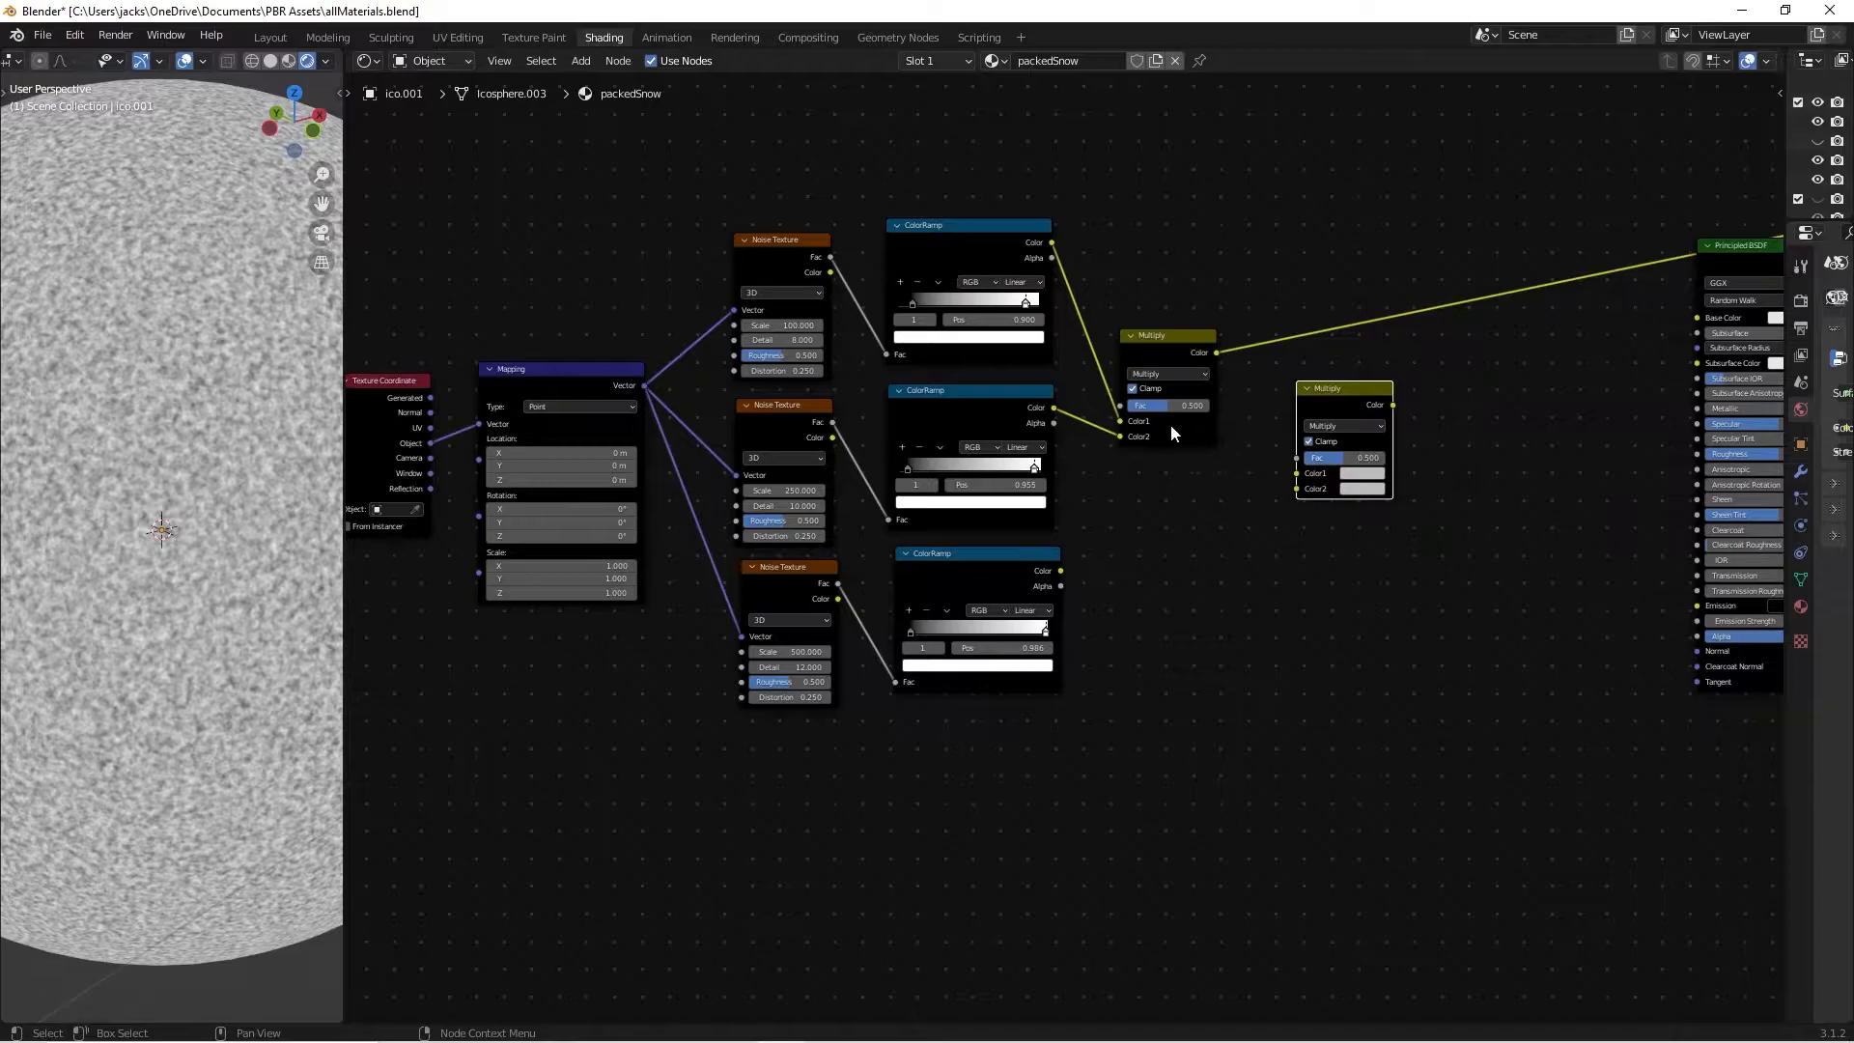
pyautogui.moveTo(1155, 411); pyautogui.dragTo(1297, 473)
pyautogui.moveTo(1318, 399); pyautogui.dragTo(1306, 383)
# Link the bottom ColorRamp's color to the second Multiply node's Color2 and preview the combined result on the sphere.
pyautogui.moveTo(1061, 570); pyautogui.dragTo(1375, 446)
pyautogui.keyDown('ctrl'); pyautogui.keyDown('shift'); pyautogui.click(1344, 385); pyautogui.keyUp('shift'); pyautogui.keyUp('ctrl')
pyautogui.moveTo(136, 549); pyautogui.dragTo(193, 546, button='middle')
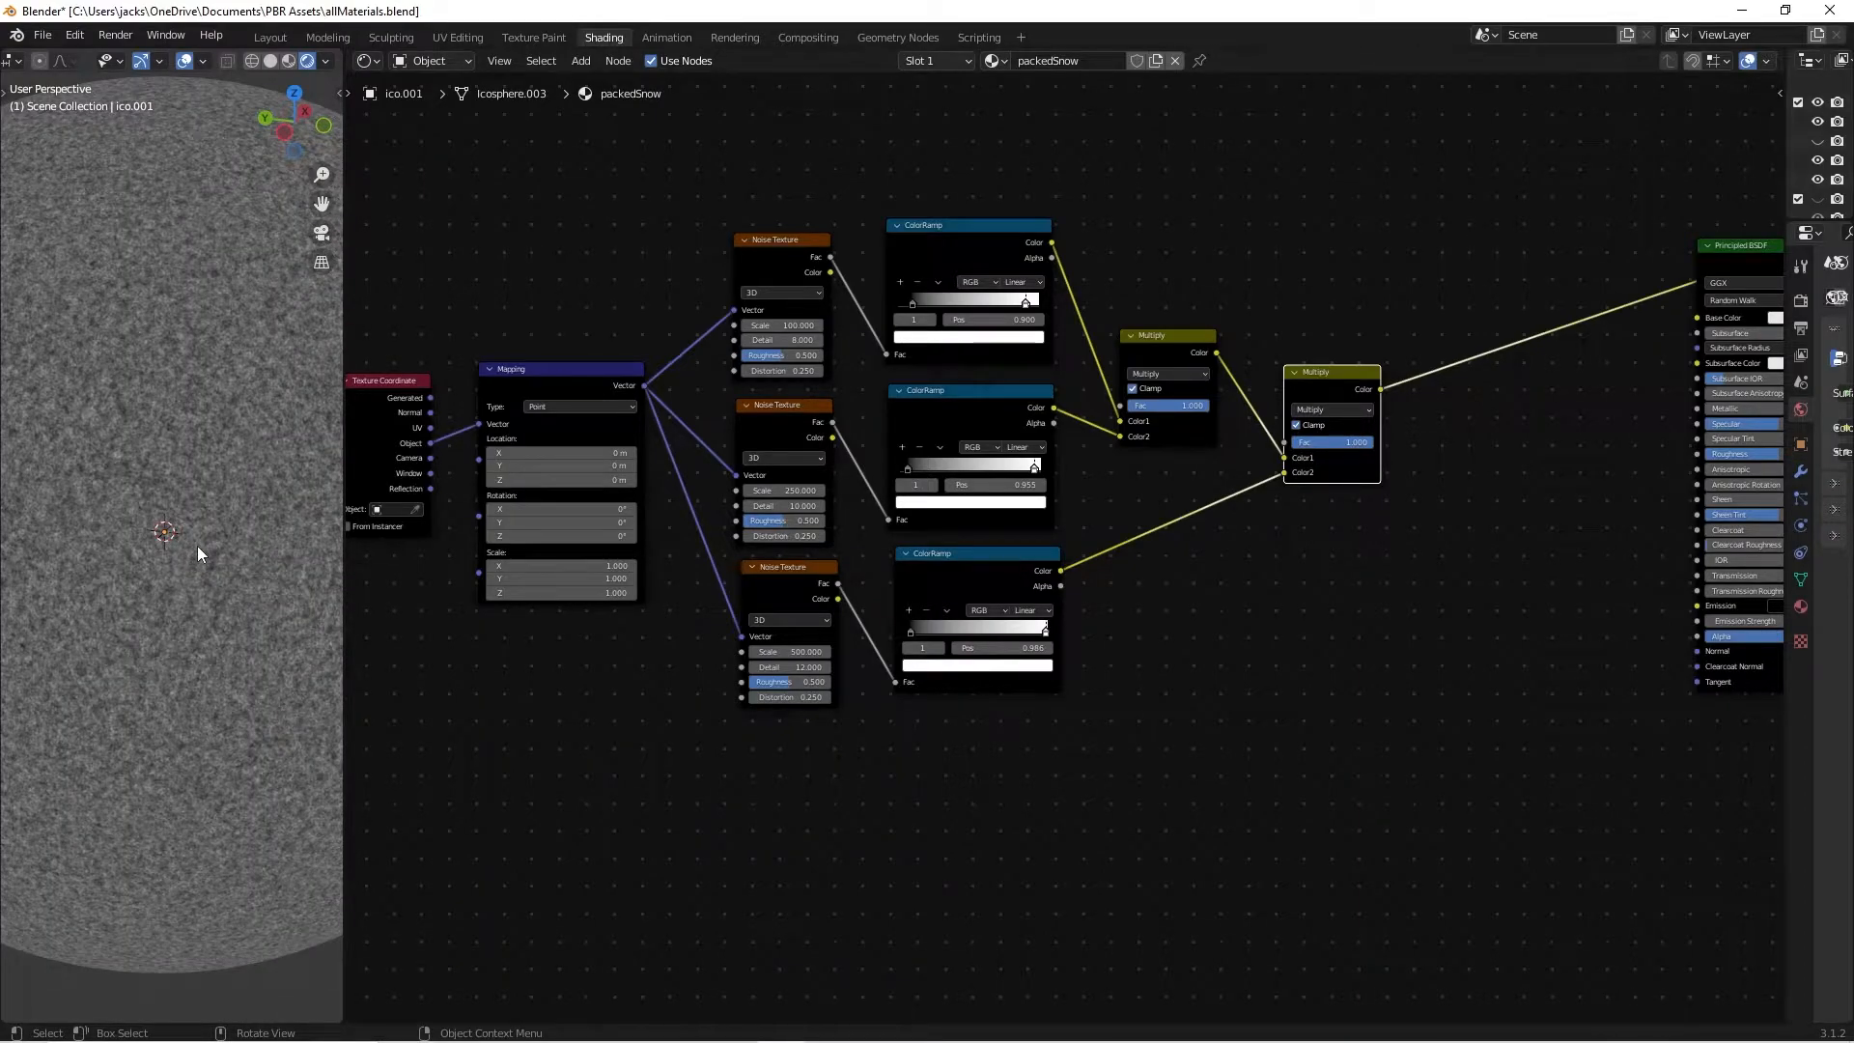
# Save the file and add a Bump node between the second Multiply node and the Principled BSDF.
pyautogui.hotkey('ctrl', 's')
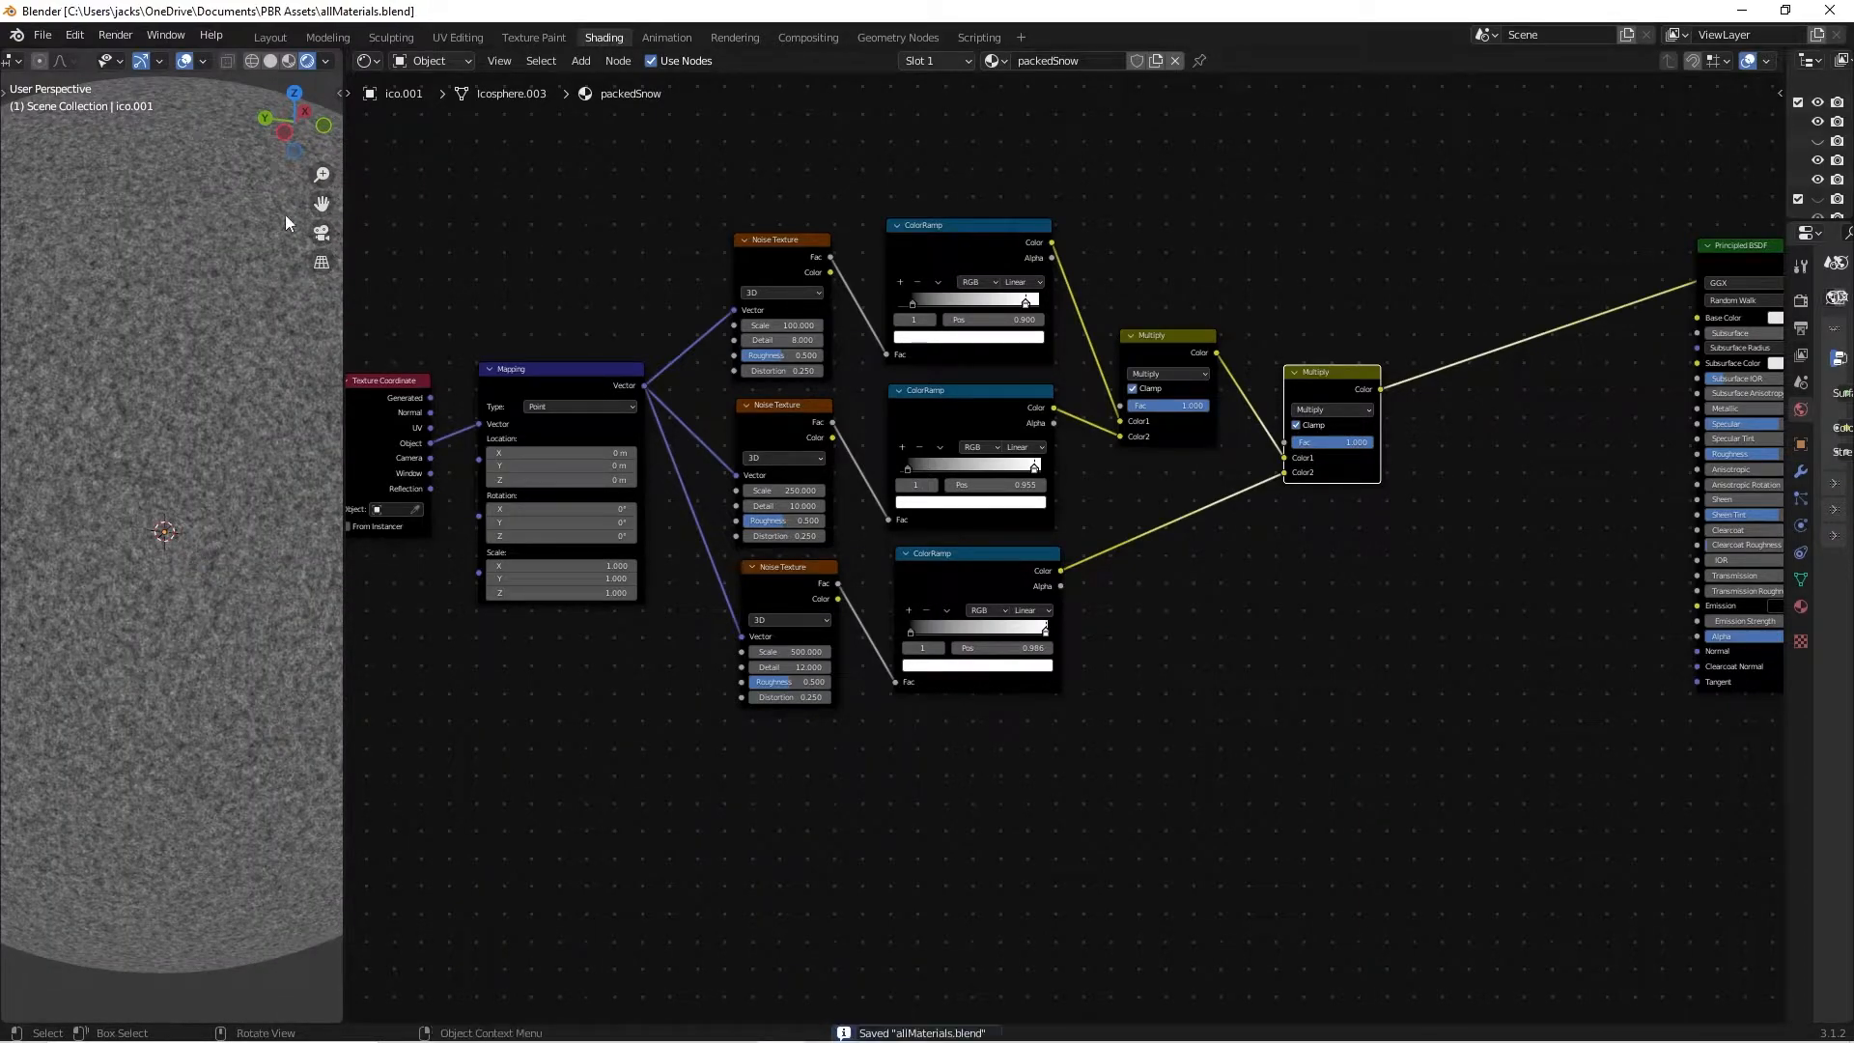
pyautogui.click(1336, 336)
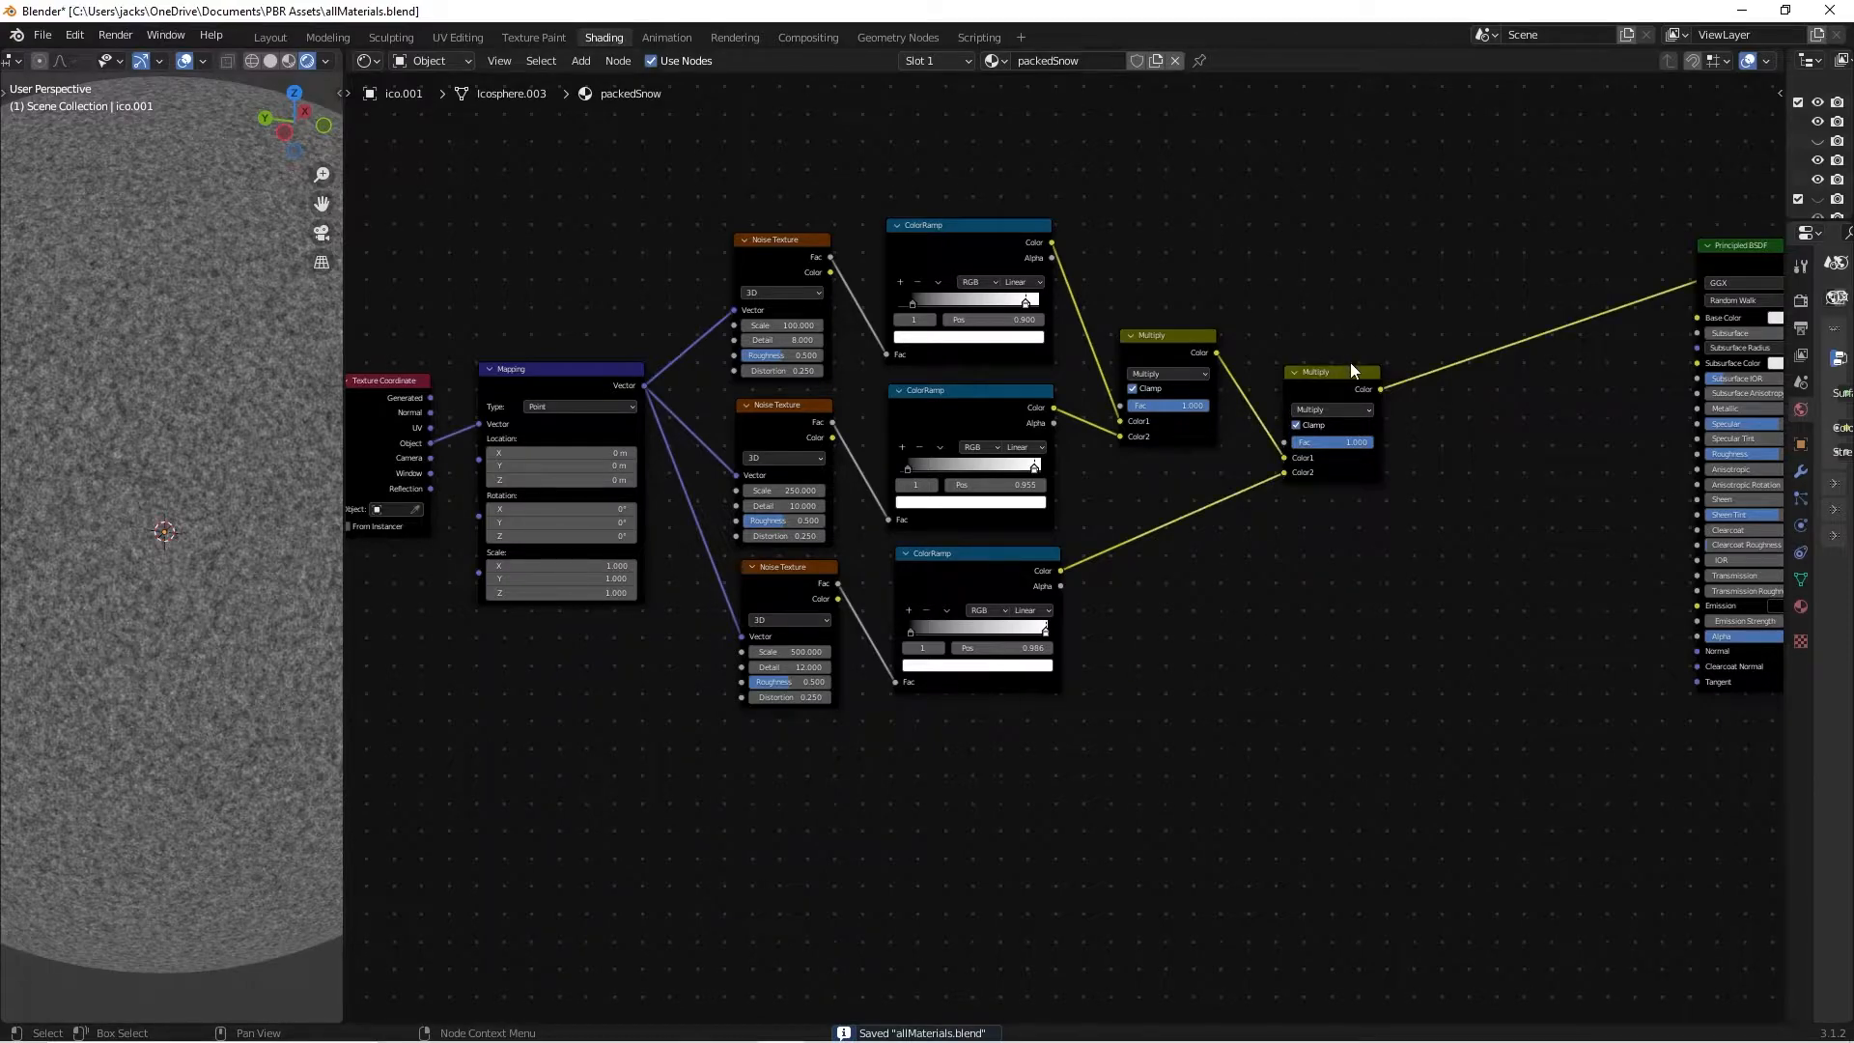
pyautogui.moveTo(1333, 384); pyautogui.dragTo(1318, 380, button='middle')
pyautogui.hotkey('shift', 'a')
pyautogui.click(1370, 311)
pyautogui.write('bump')
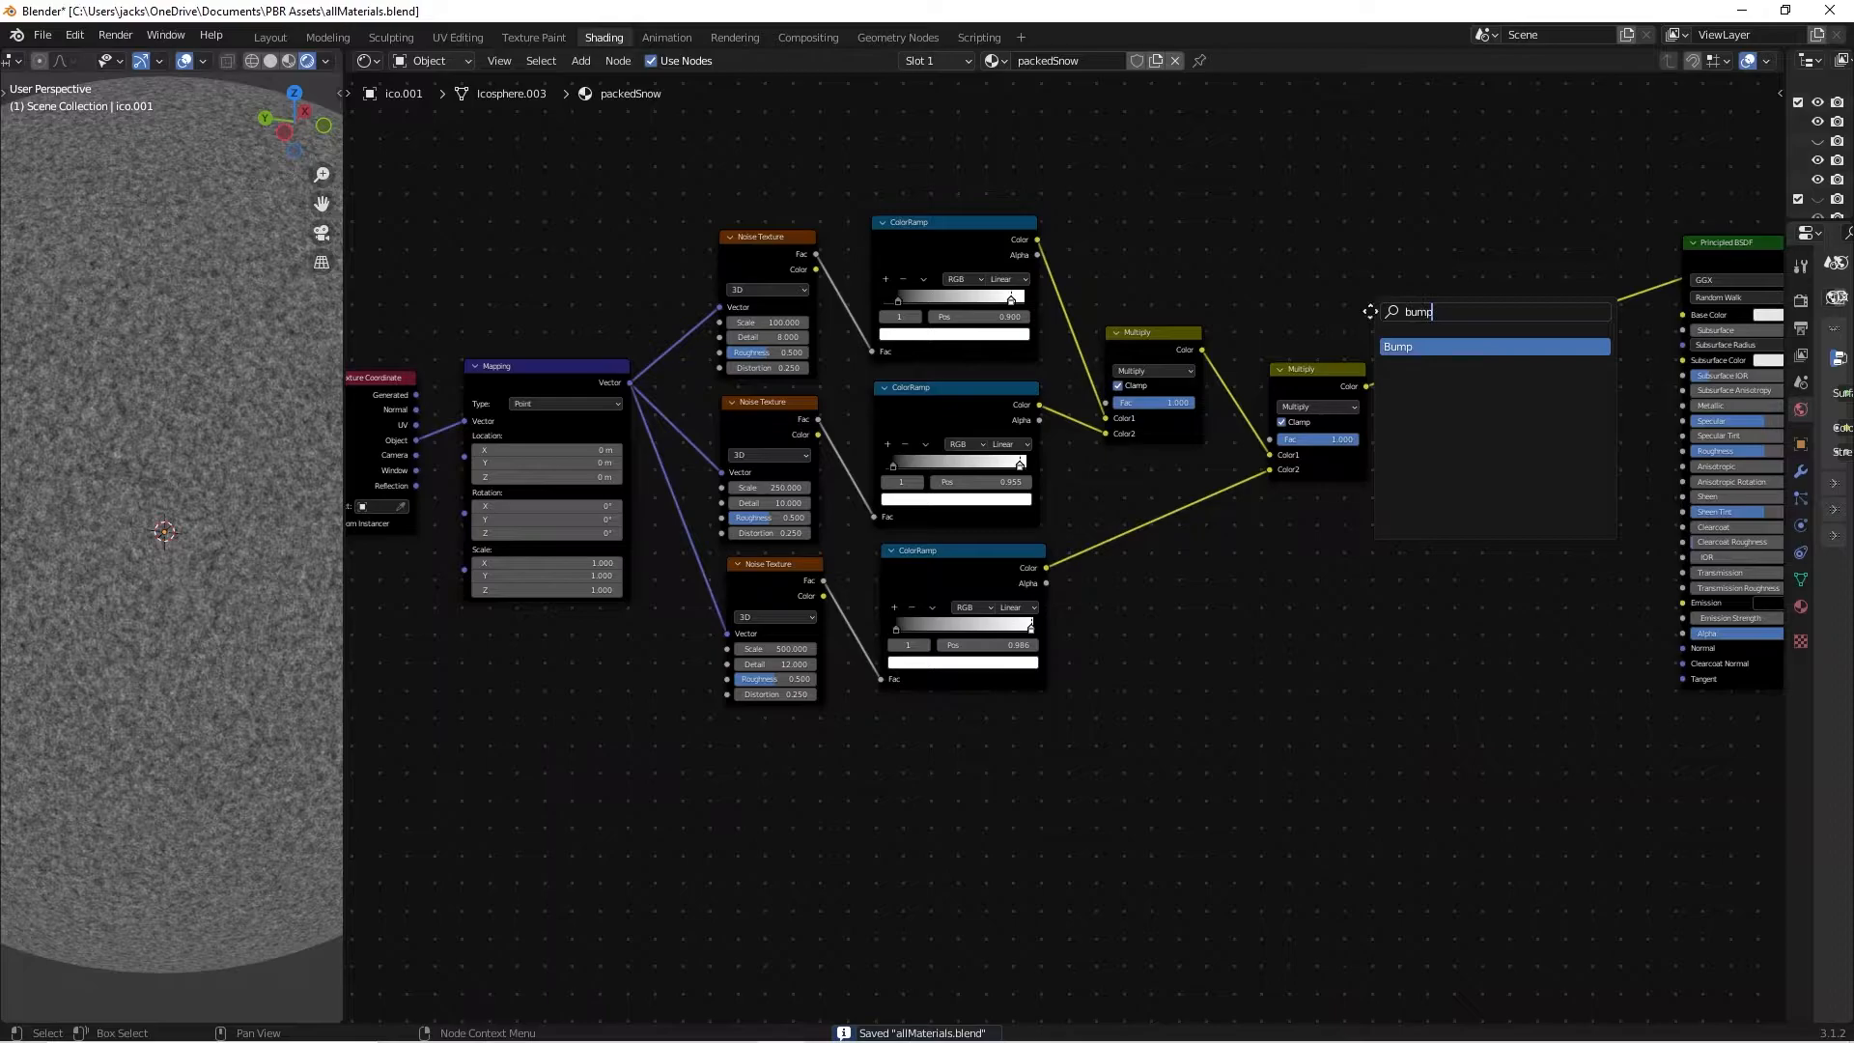
pyautogui.press('Return')
pyautogui.click(1521, 600)
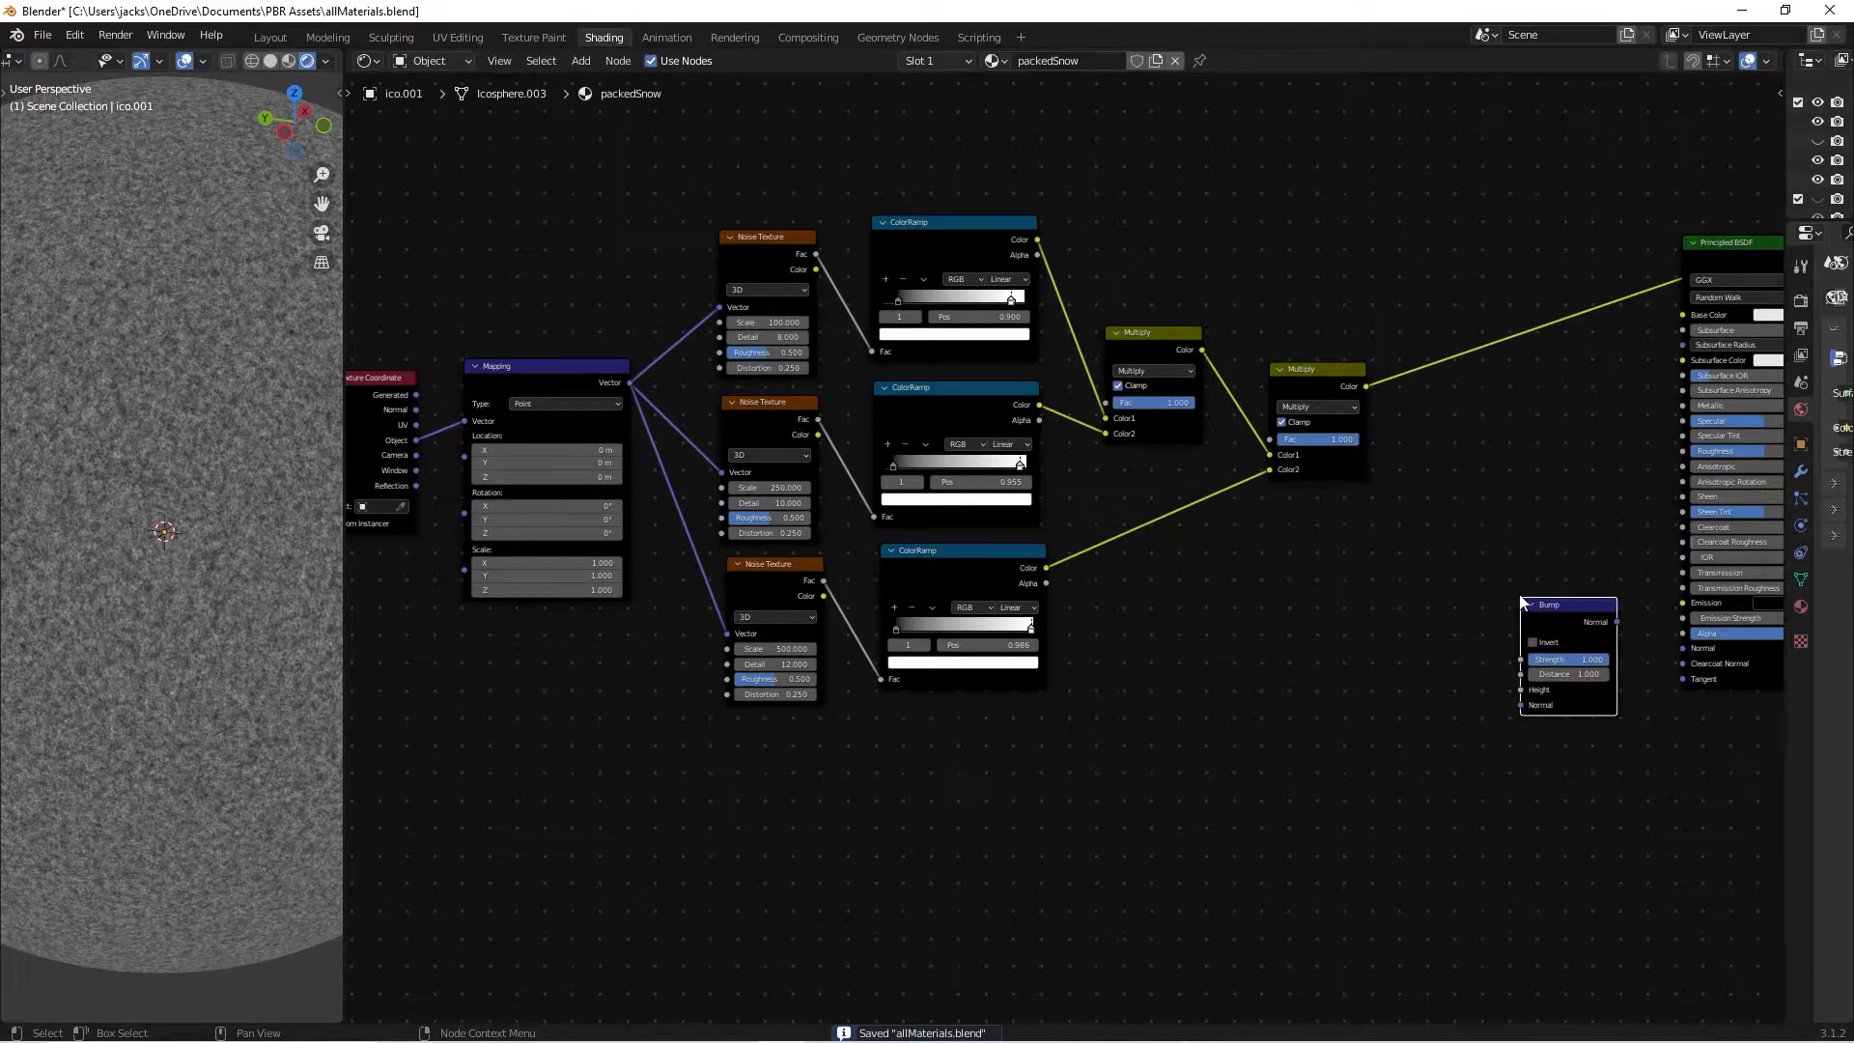
# Link the second Multiply node's Color to the Bump node's Height and set the Bump Strength to 0.1.
pyautogui.moveTo(1487, 634); pyautogui.dragTo(1240, 473, button='middle')
pyautogui.scroll(-1, 1240, 473)
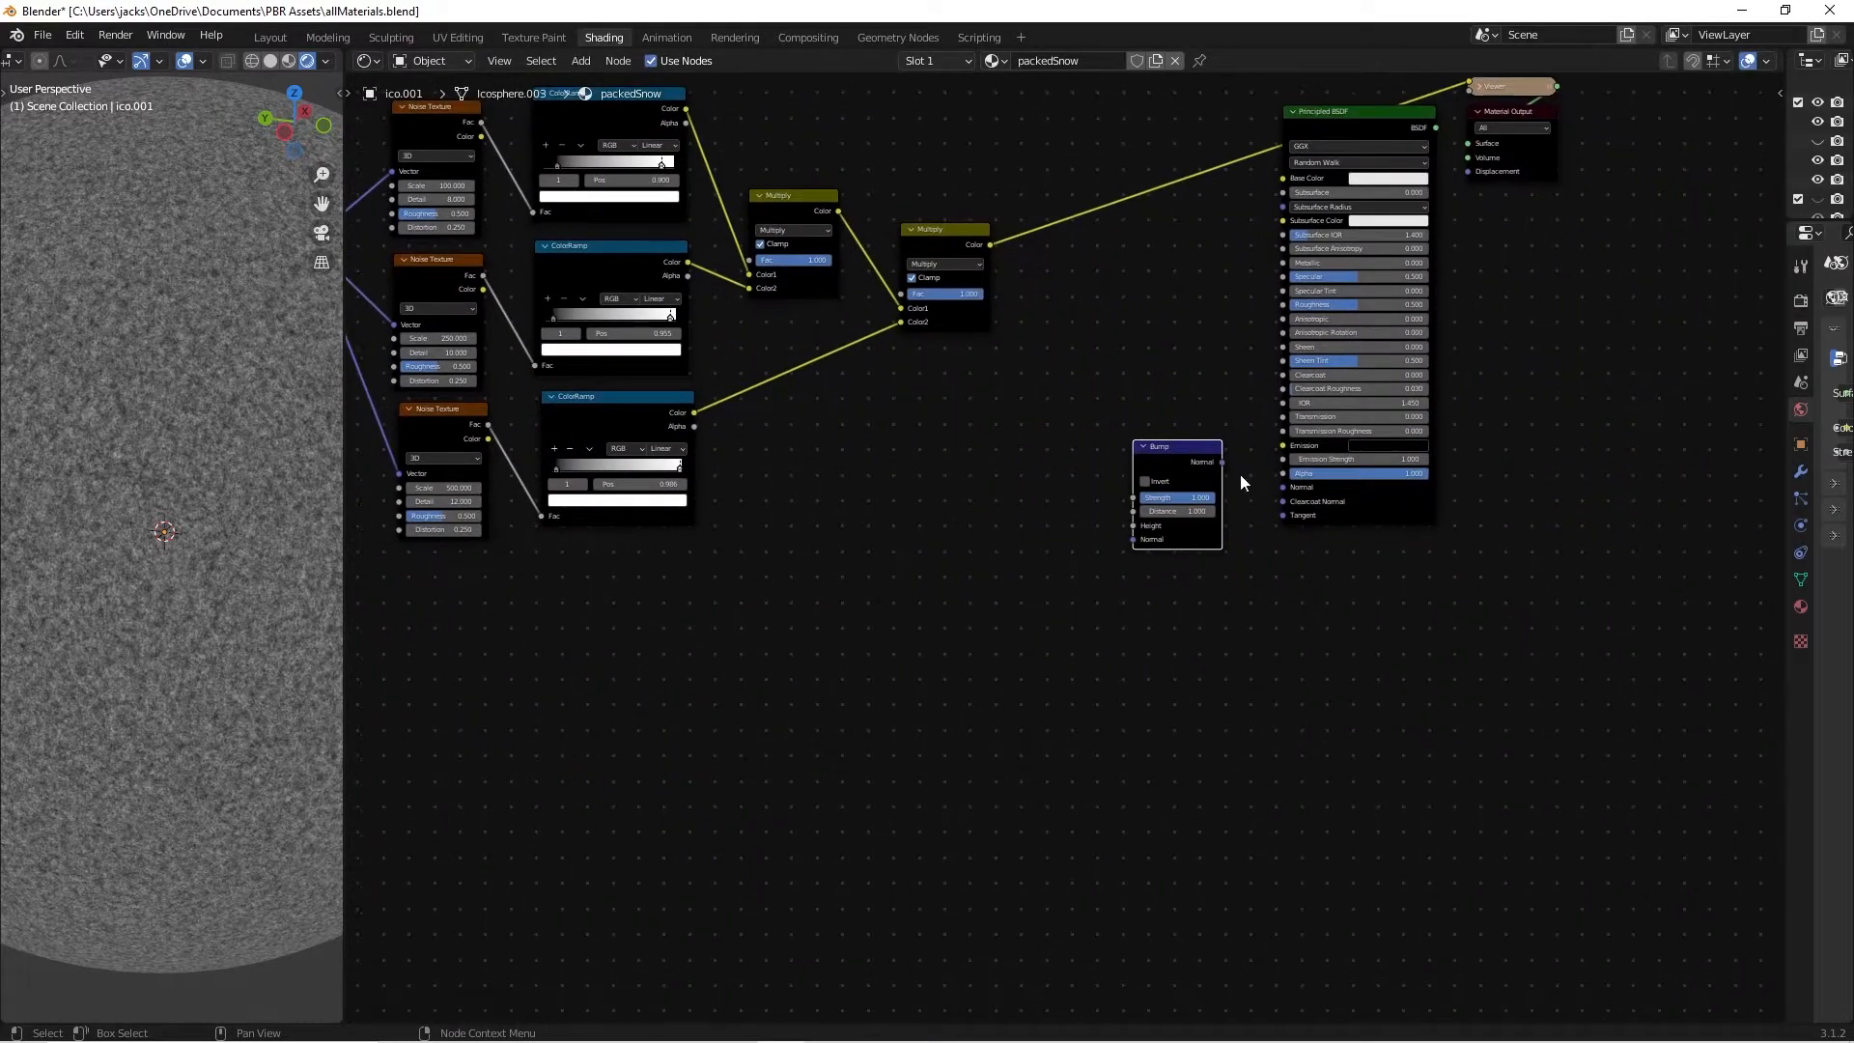
pyautogui.moveTo(1007, 272); pyautogui.dragTo(865, 349, button='middle')
pyautogui.moveTo(851, 323); pyautogui.dragTo(992, 602)
pyautogui.scroll(2, 993, 604)
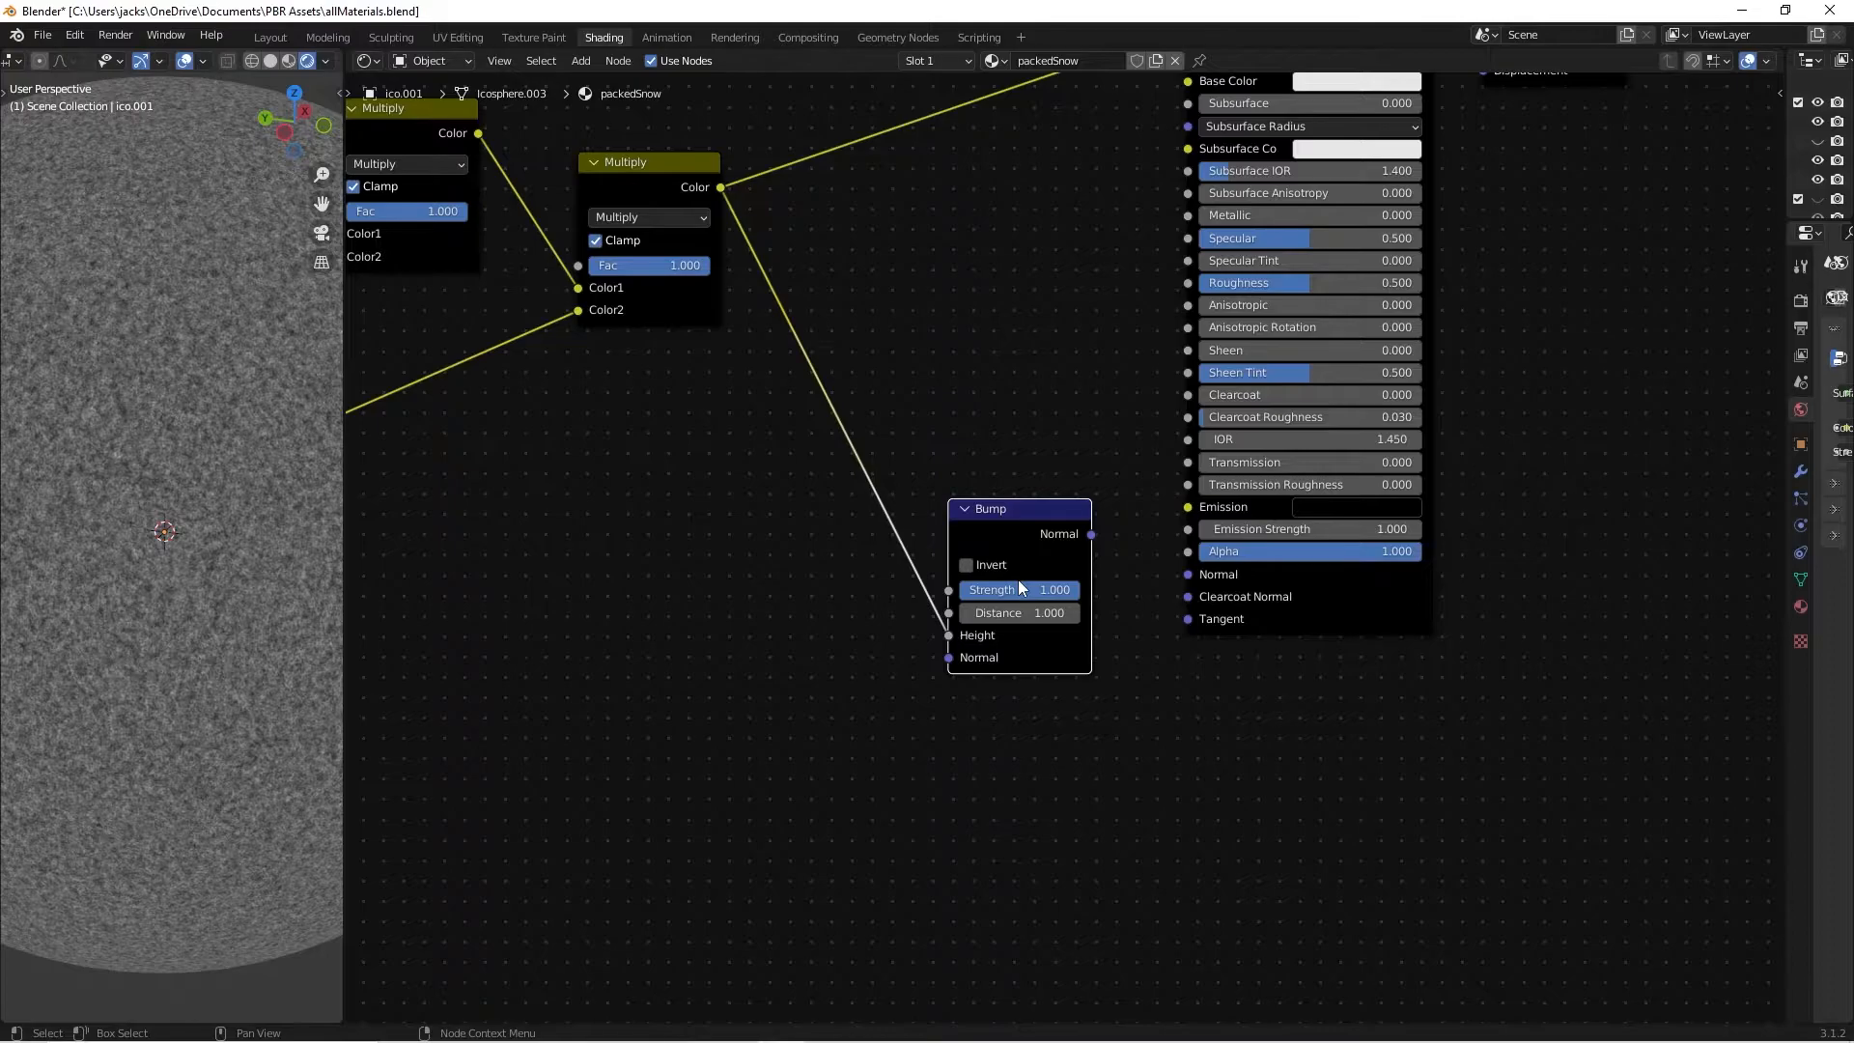
pyautogui.moveTo(1018, 586); pyautogui.dragTo(1062, 548, button='middle')
pyautogui.click(1094, 555)
pyautogui.write('0.1')
pyautogui.press('Return')
# Preview the Bump node's Normal output on the sphere and examine the surface relief up close.
pyautogui.keyDown('ctrl'); pyautogui.keyDown('shift'); pyautogui.click(1092, 502); pyautogui.keyUp('shift'); pyautogui.keyUp('ctrl')
pyautogui.scroll(-3, 185, 445)
pyautogui.moveTo(185, 442); pyautogui.dragTo(229, 457, button='middle')
pyautogui.scroll(3, 229, 457)
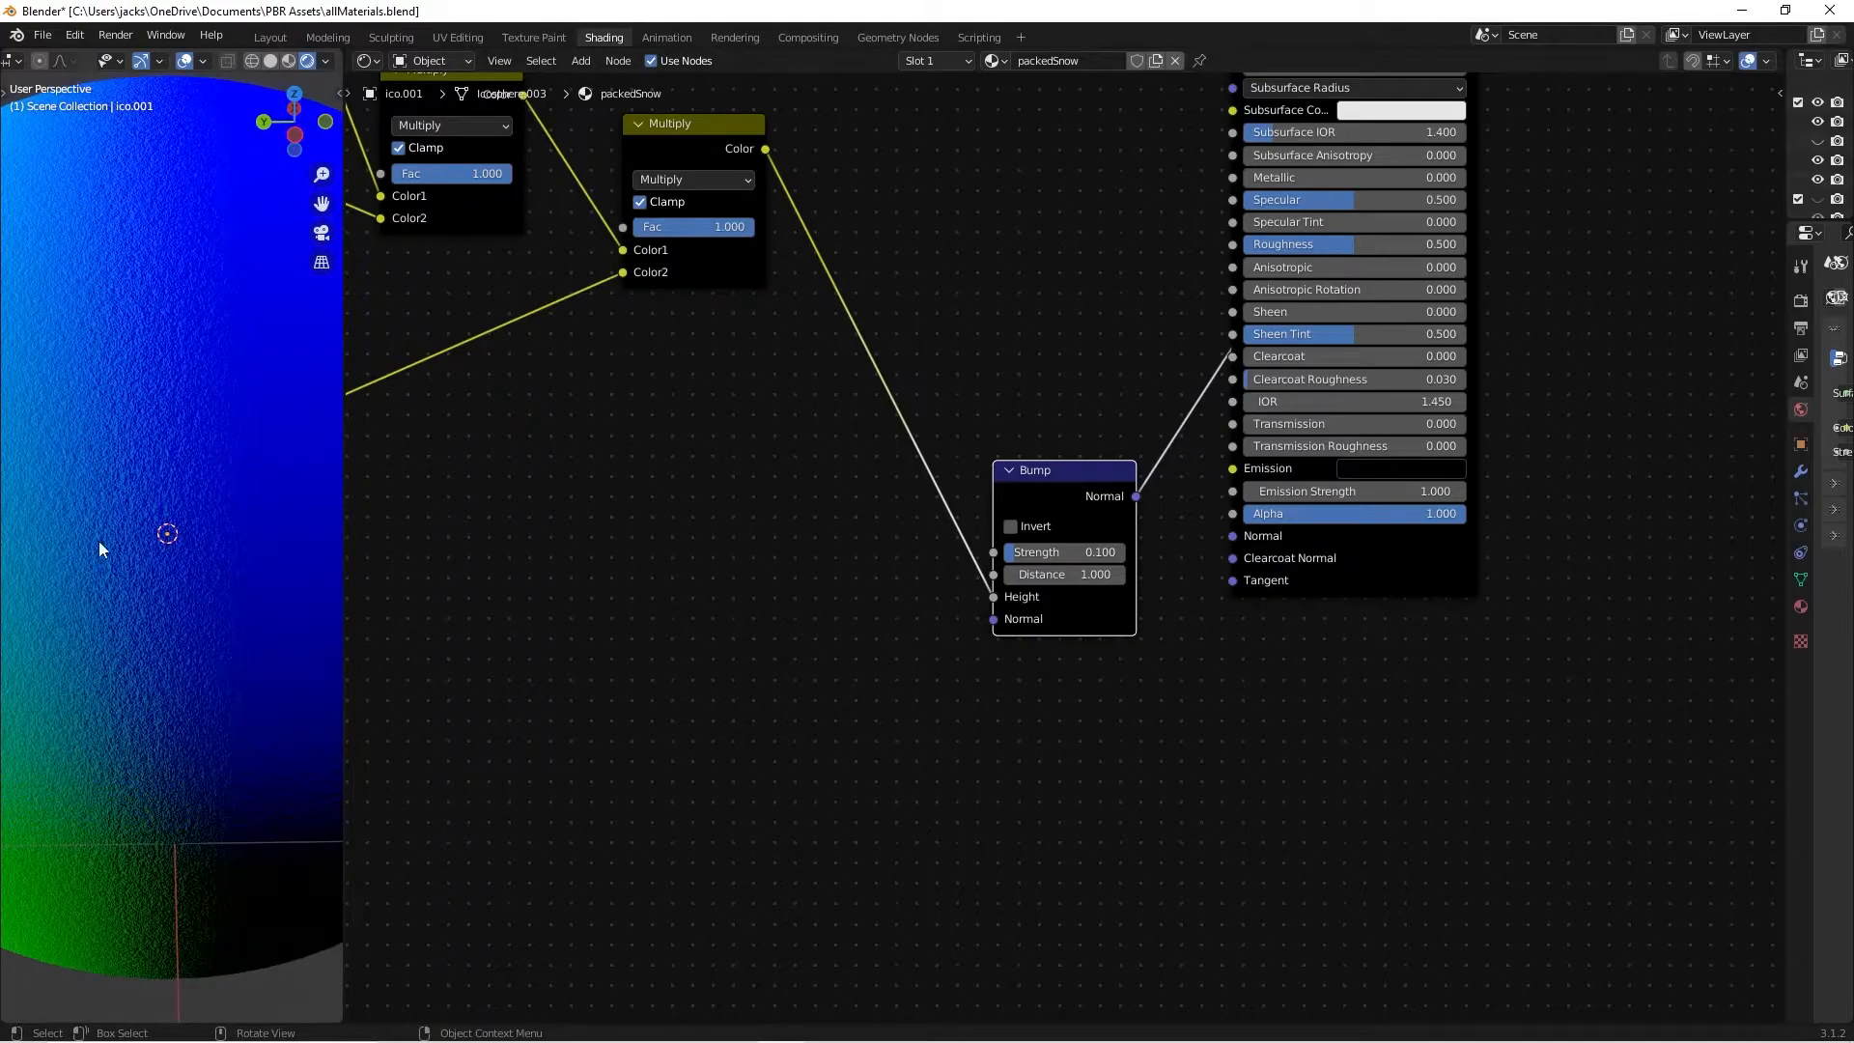
pyautogui.scroll(4, 153, 532)
pyautogui.scroll(-2, 160, 532)
pyautogui.moveTo(163, 531); pyautogui.dragTo(195, 528, button='middle')
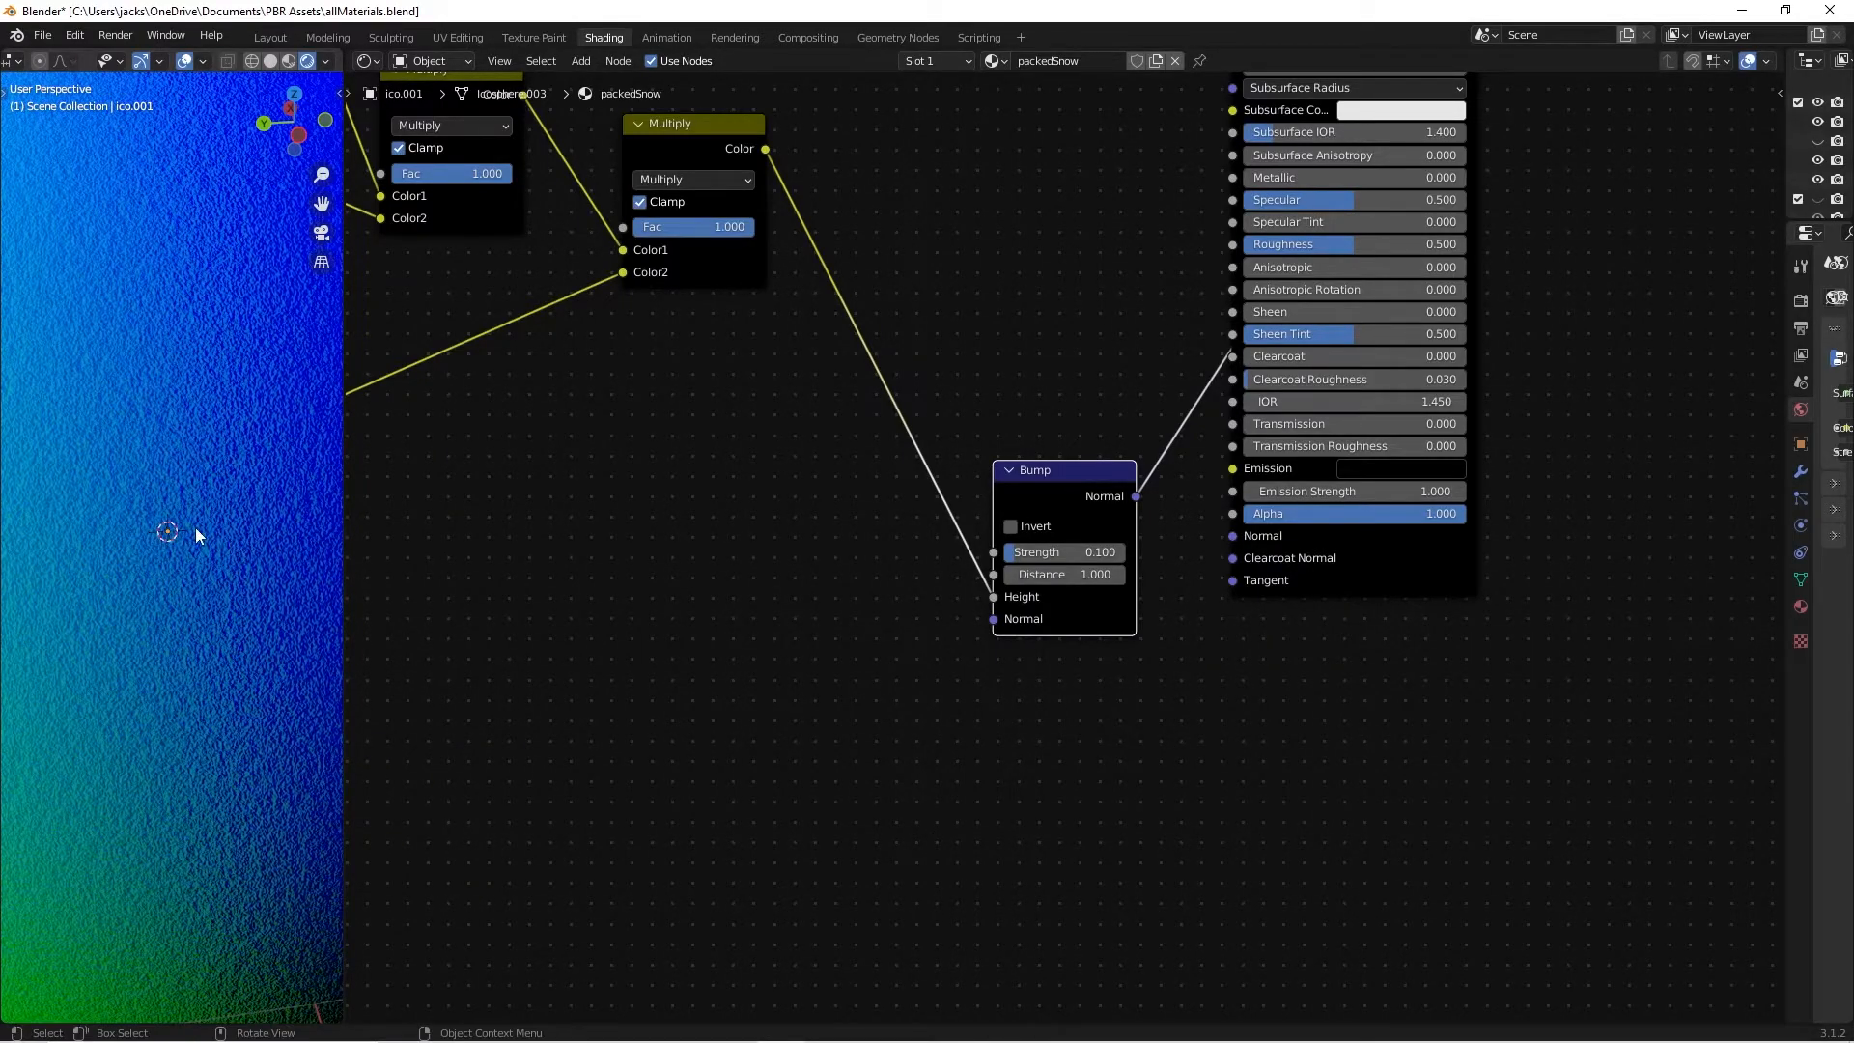
# Try a Bump Strength of 1 on the sphere, and restore it to 0.1.
pyautogui.write('1')
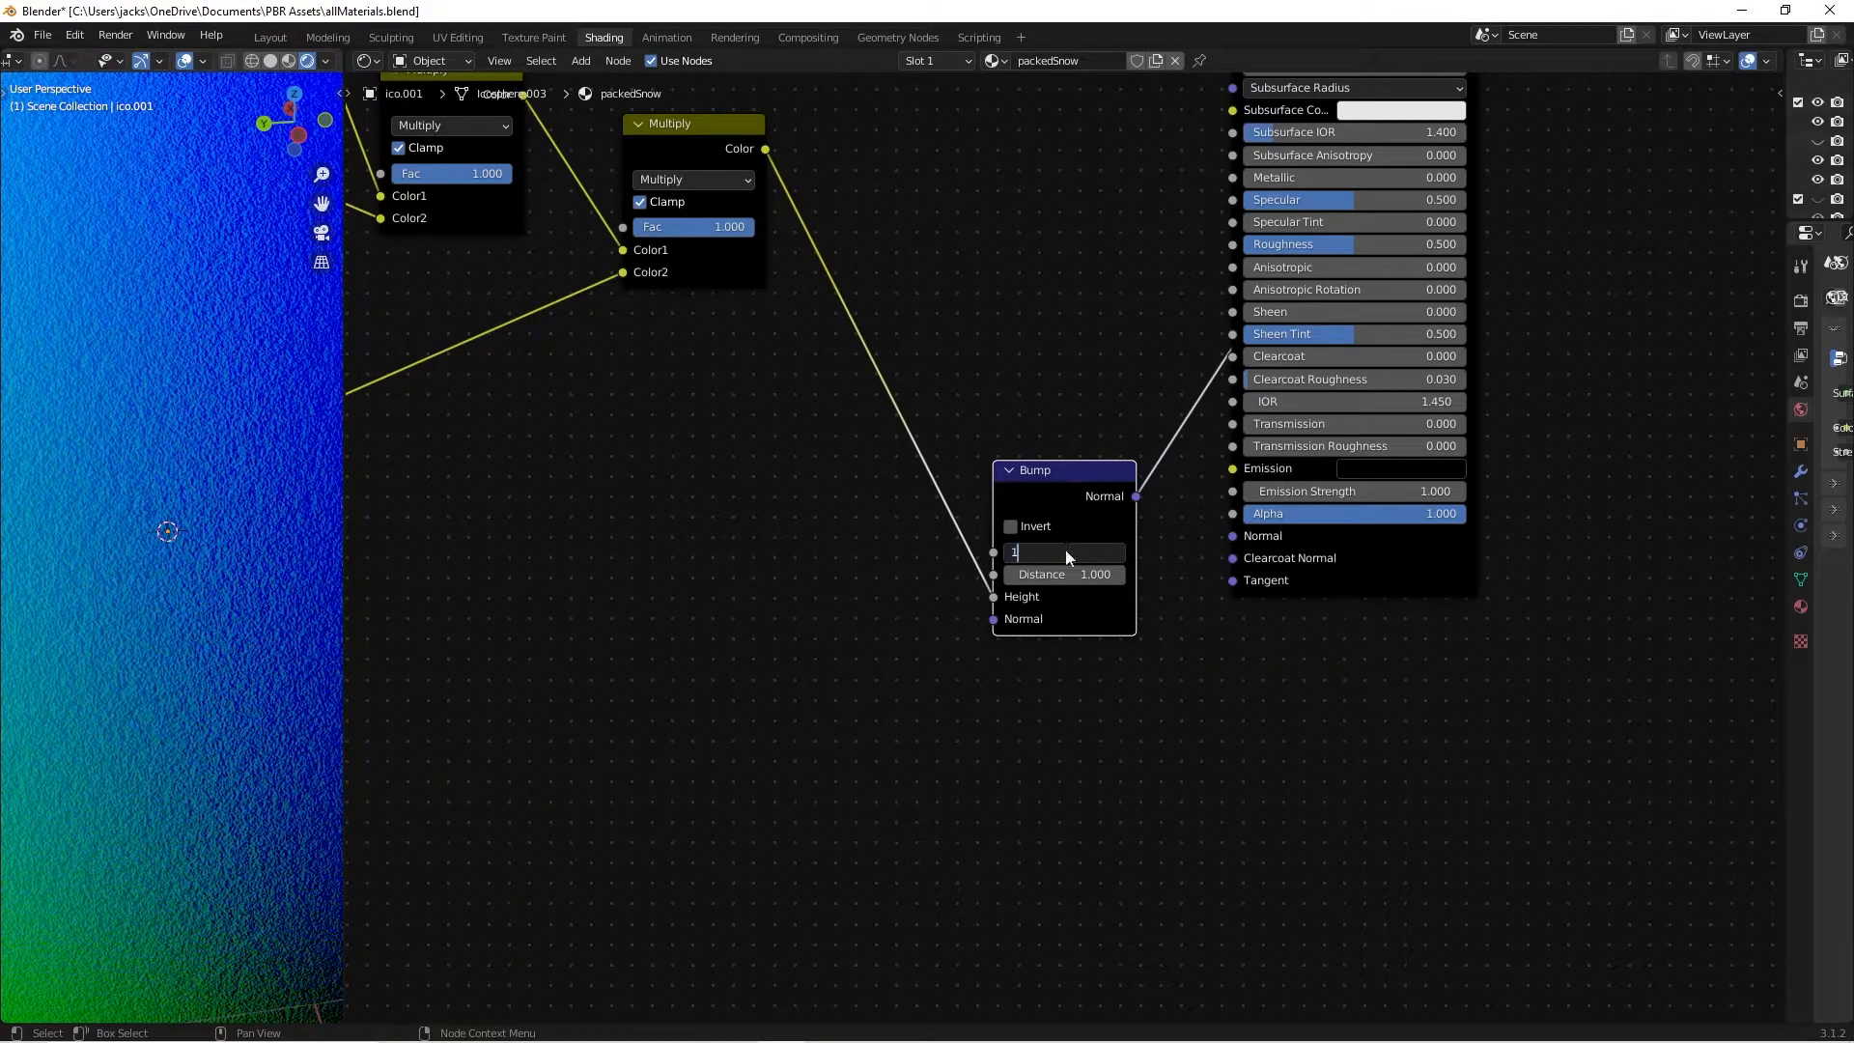
pyautogui.press('Return')
pyautogui.scroll(-3, 63, 450)
pyautogui.moveTo(63, 452); pyautogui.dragTo(160, 459, button='middle')
pyautogui.scroll(2, 161, 460)
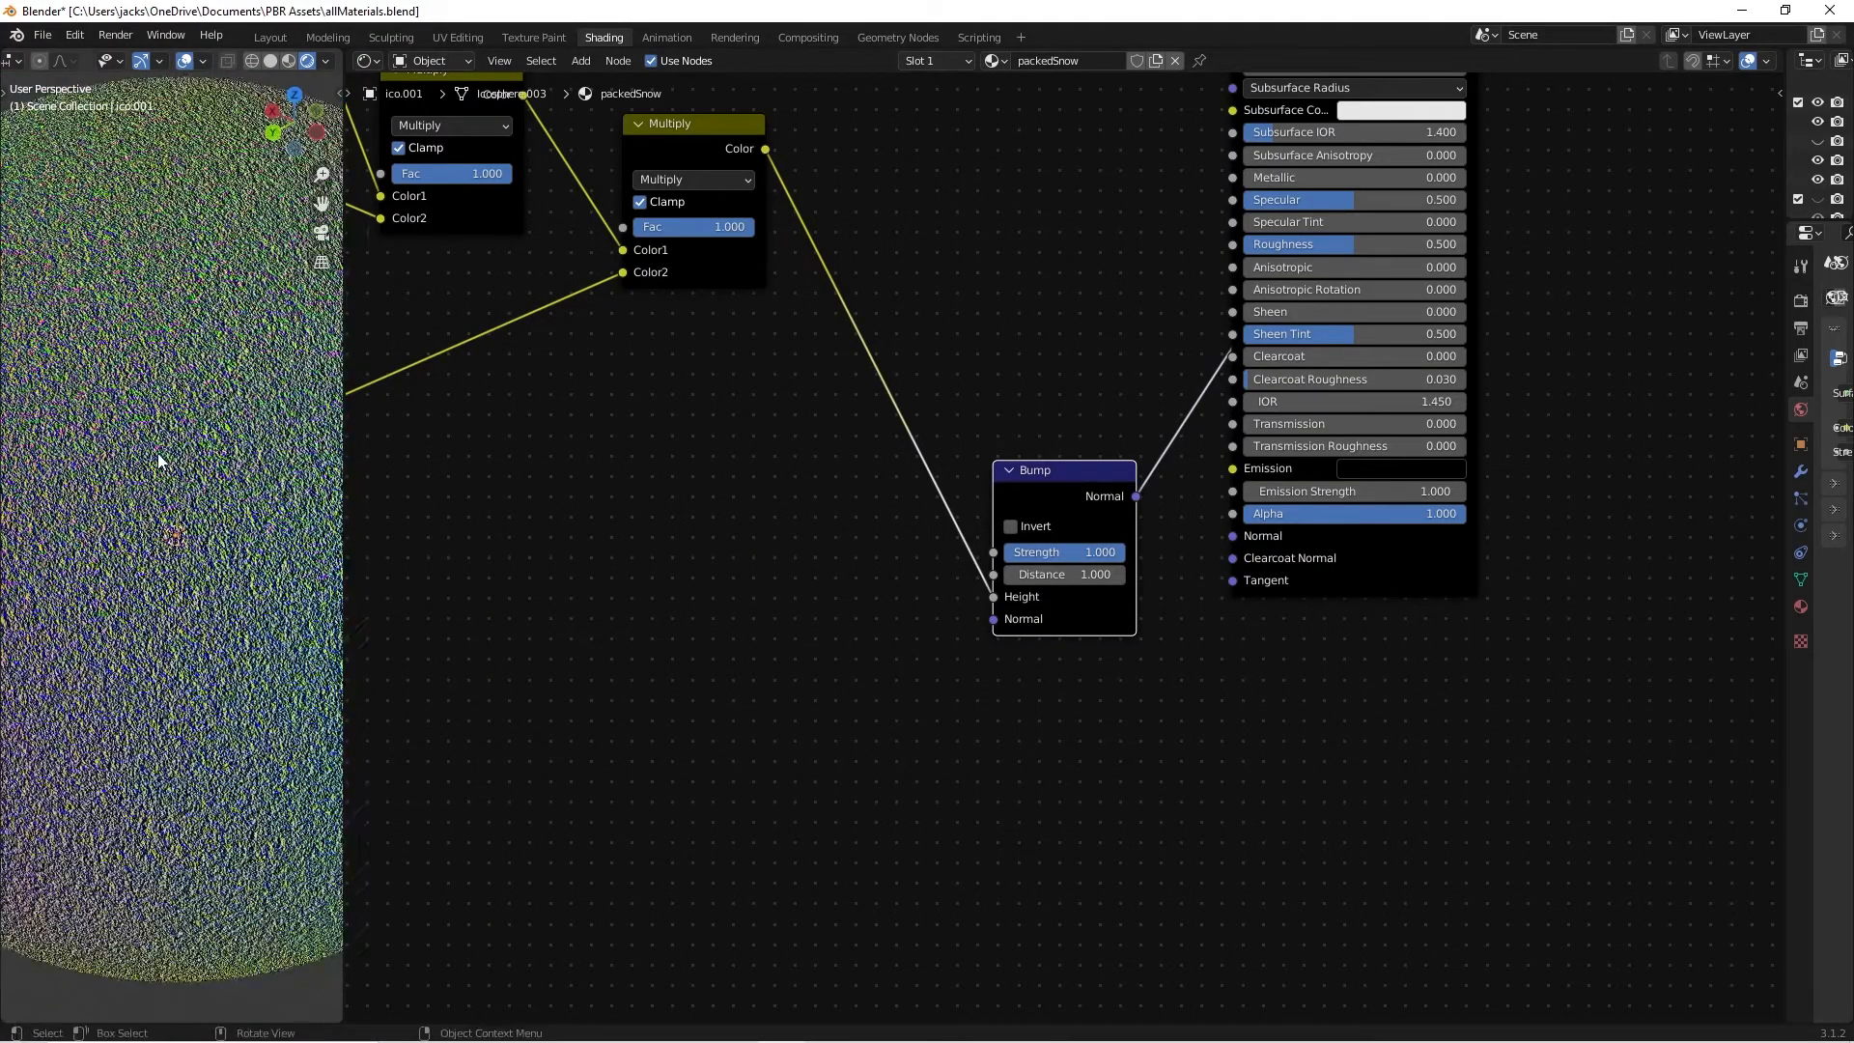
pyautogui.click(1088, 546)
pyautogui.write('.1')
pyautogui.press('Return')
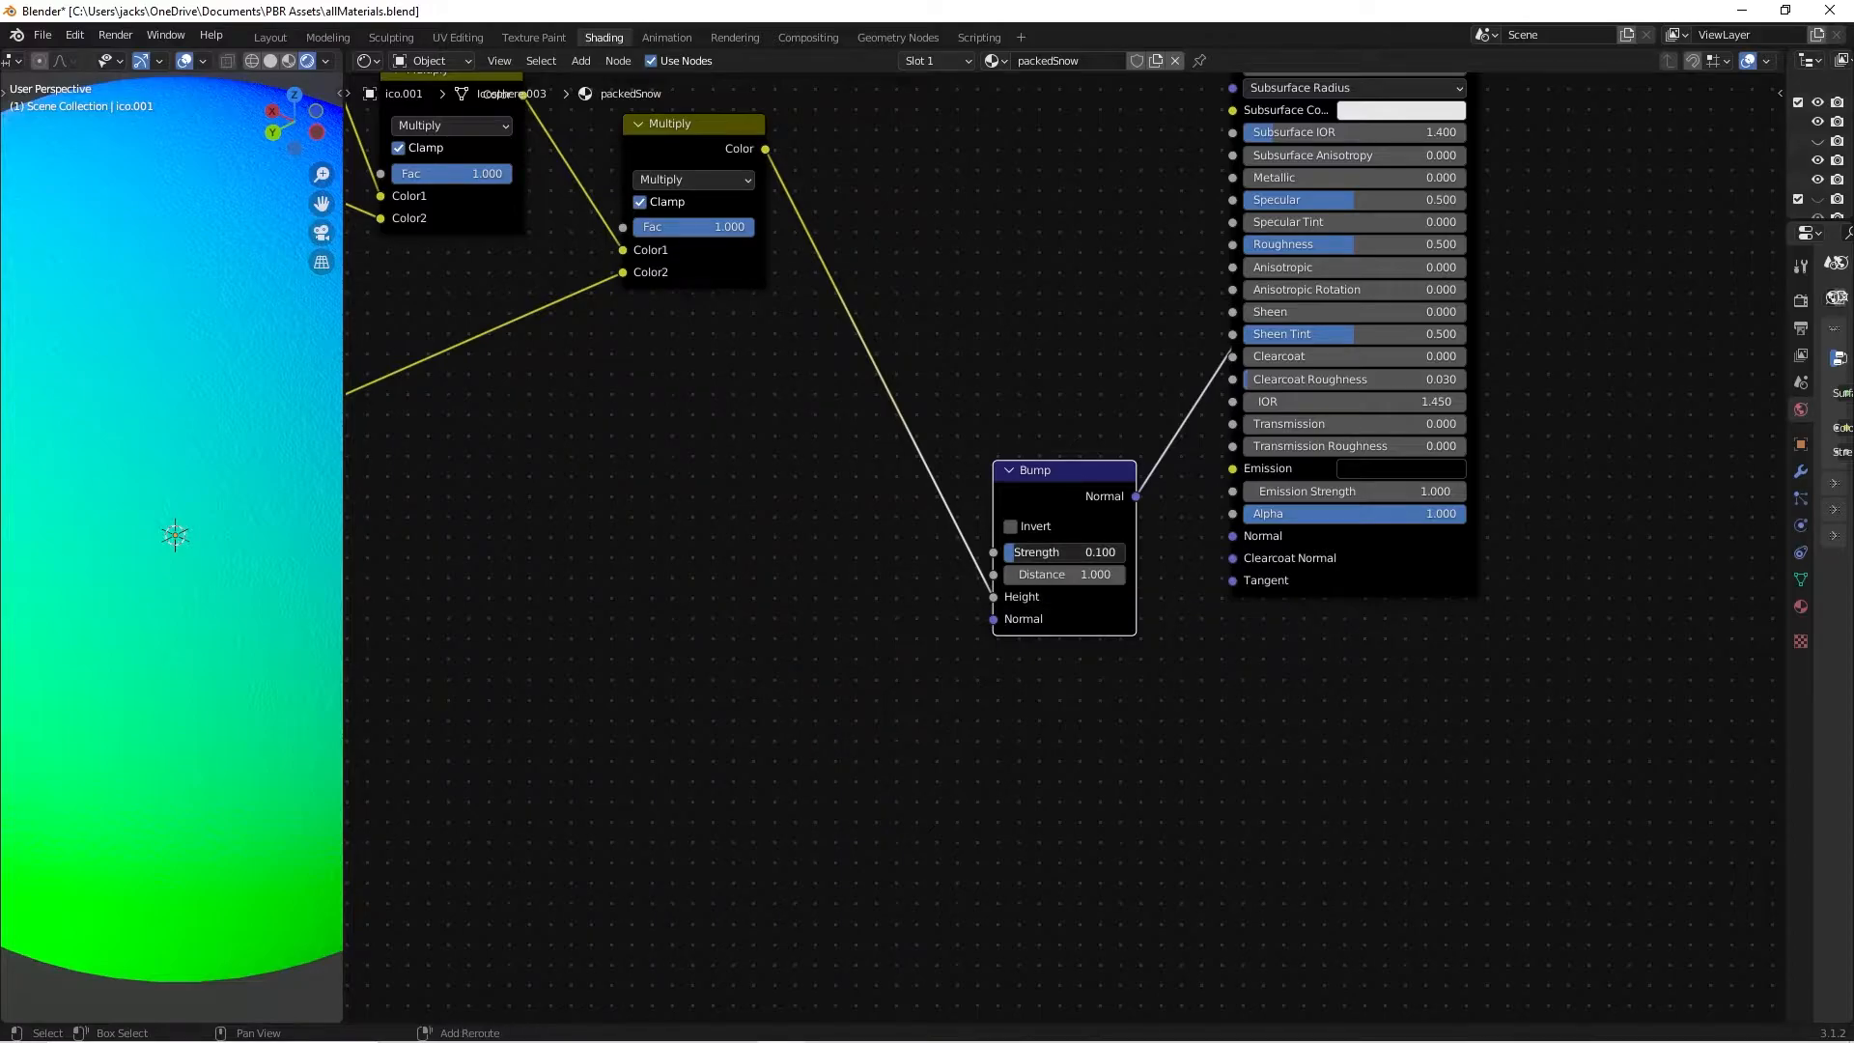
pyautogui.moveTo(1010, 553); pyautogui.dragTo(1012, 552)
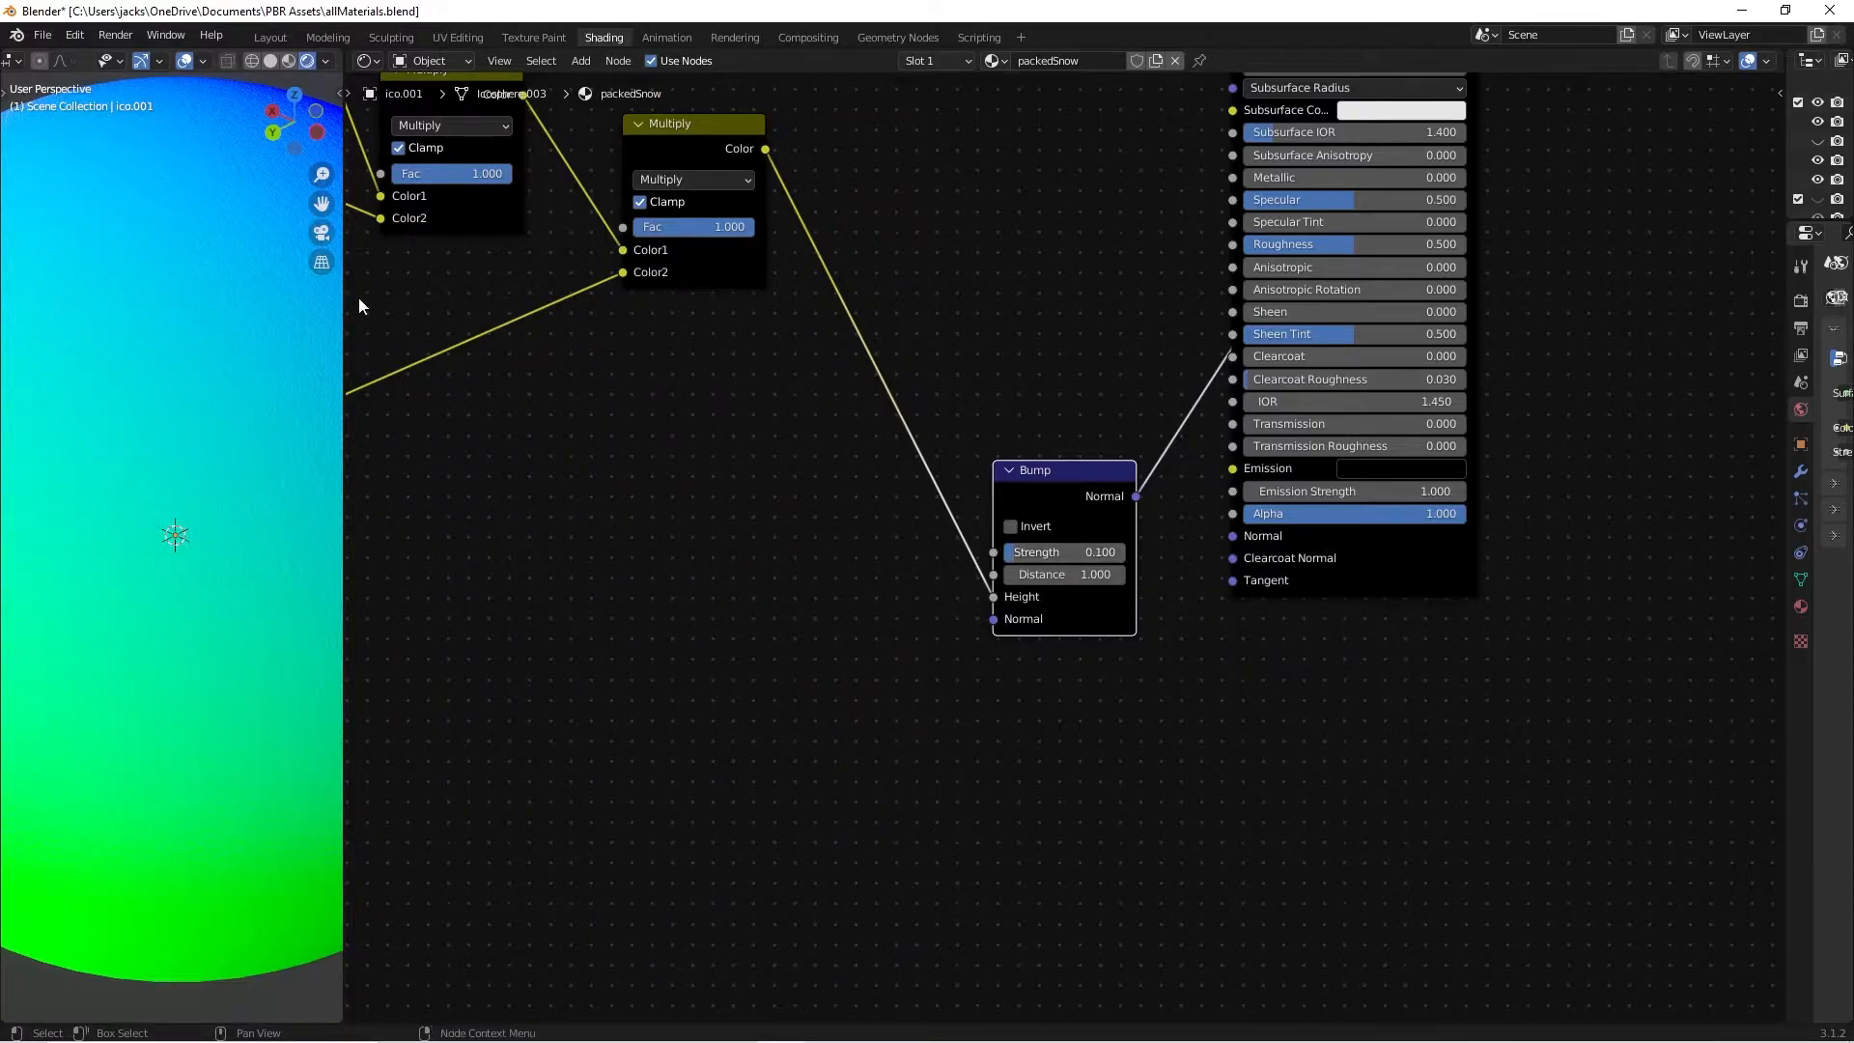
pyautogui.click(623, 606)
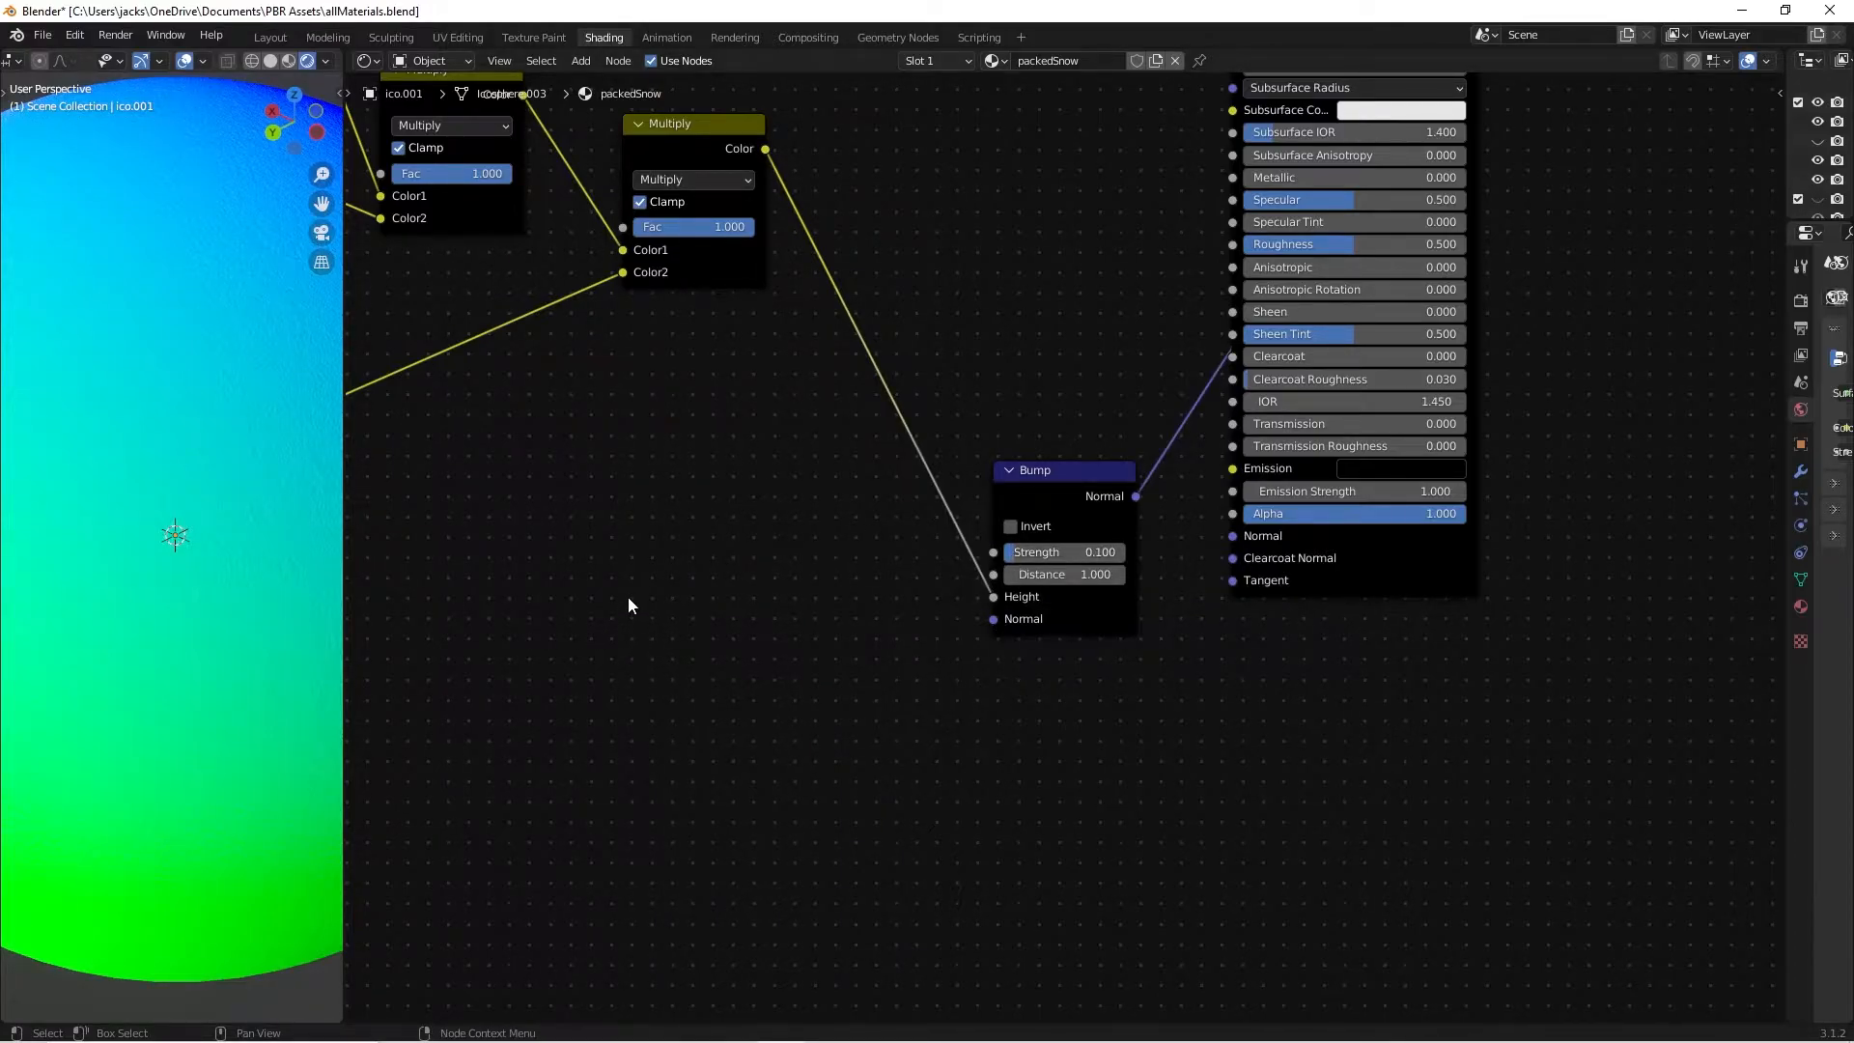
# Link the Bump node's Normal output to the Principled BSDF's Normal input and show the shader on the sphere.
pyautogui.moveTo(1124, 529); pyautogui.dragTo(1230, 535)
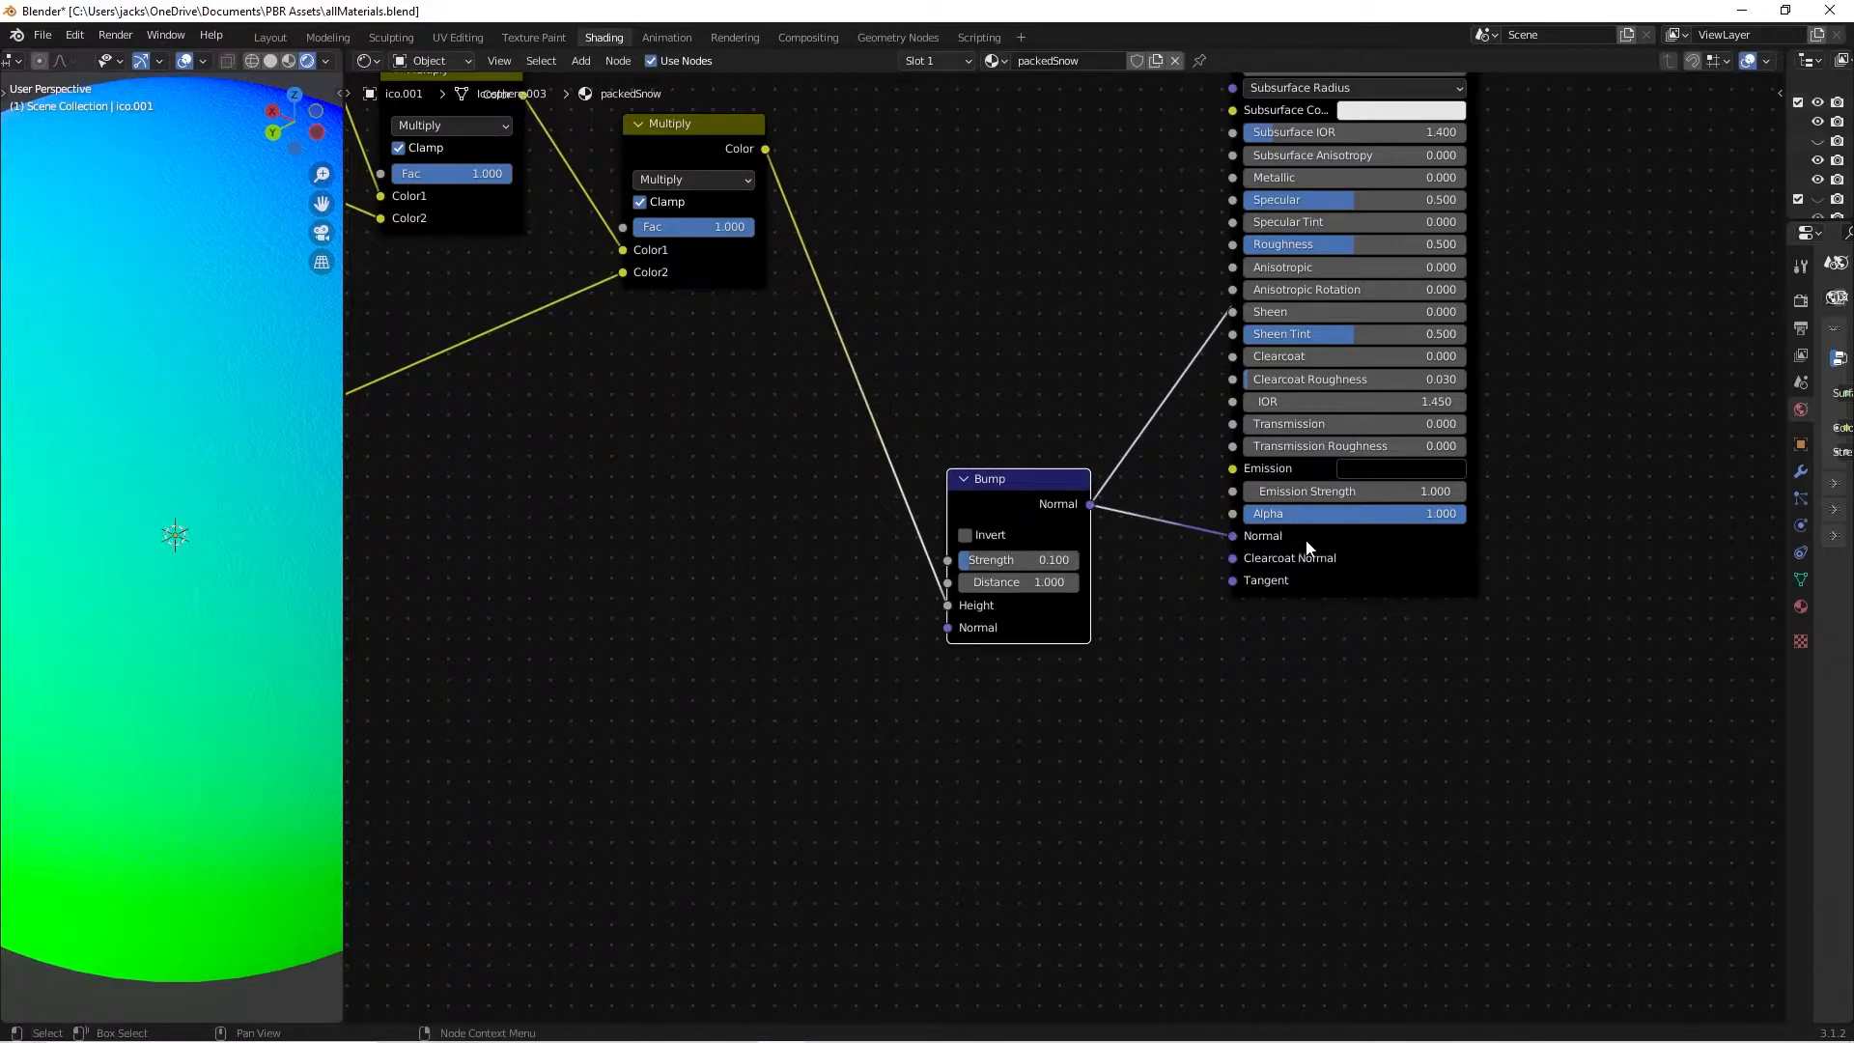
pyautogui.keyDown('ctrl'); pyautogui.keyDown('shift'); pyautogui.click(1369, 557); pyautogui.keyUp('shift'); pyautogui.keyUp('ctrl')
pyautogui.moveTo(988, 295); pyautogui.dragTo(971, 414, button='middle')
pyautogui.scroll(-4, 1005, 307)
pyautogui.moveTo(145, 462); pyautogui.dragTo(179, 606, button='middle')
pyautogui.scroll(-3, 209, 479)
pyautogui.scroll(2, 174, 512)
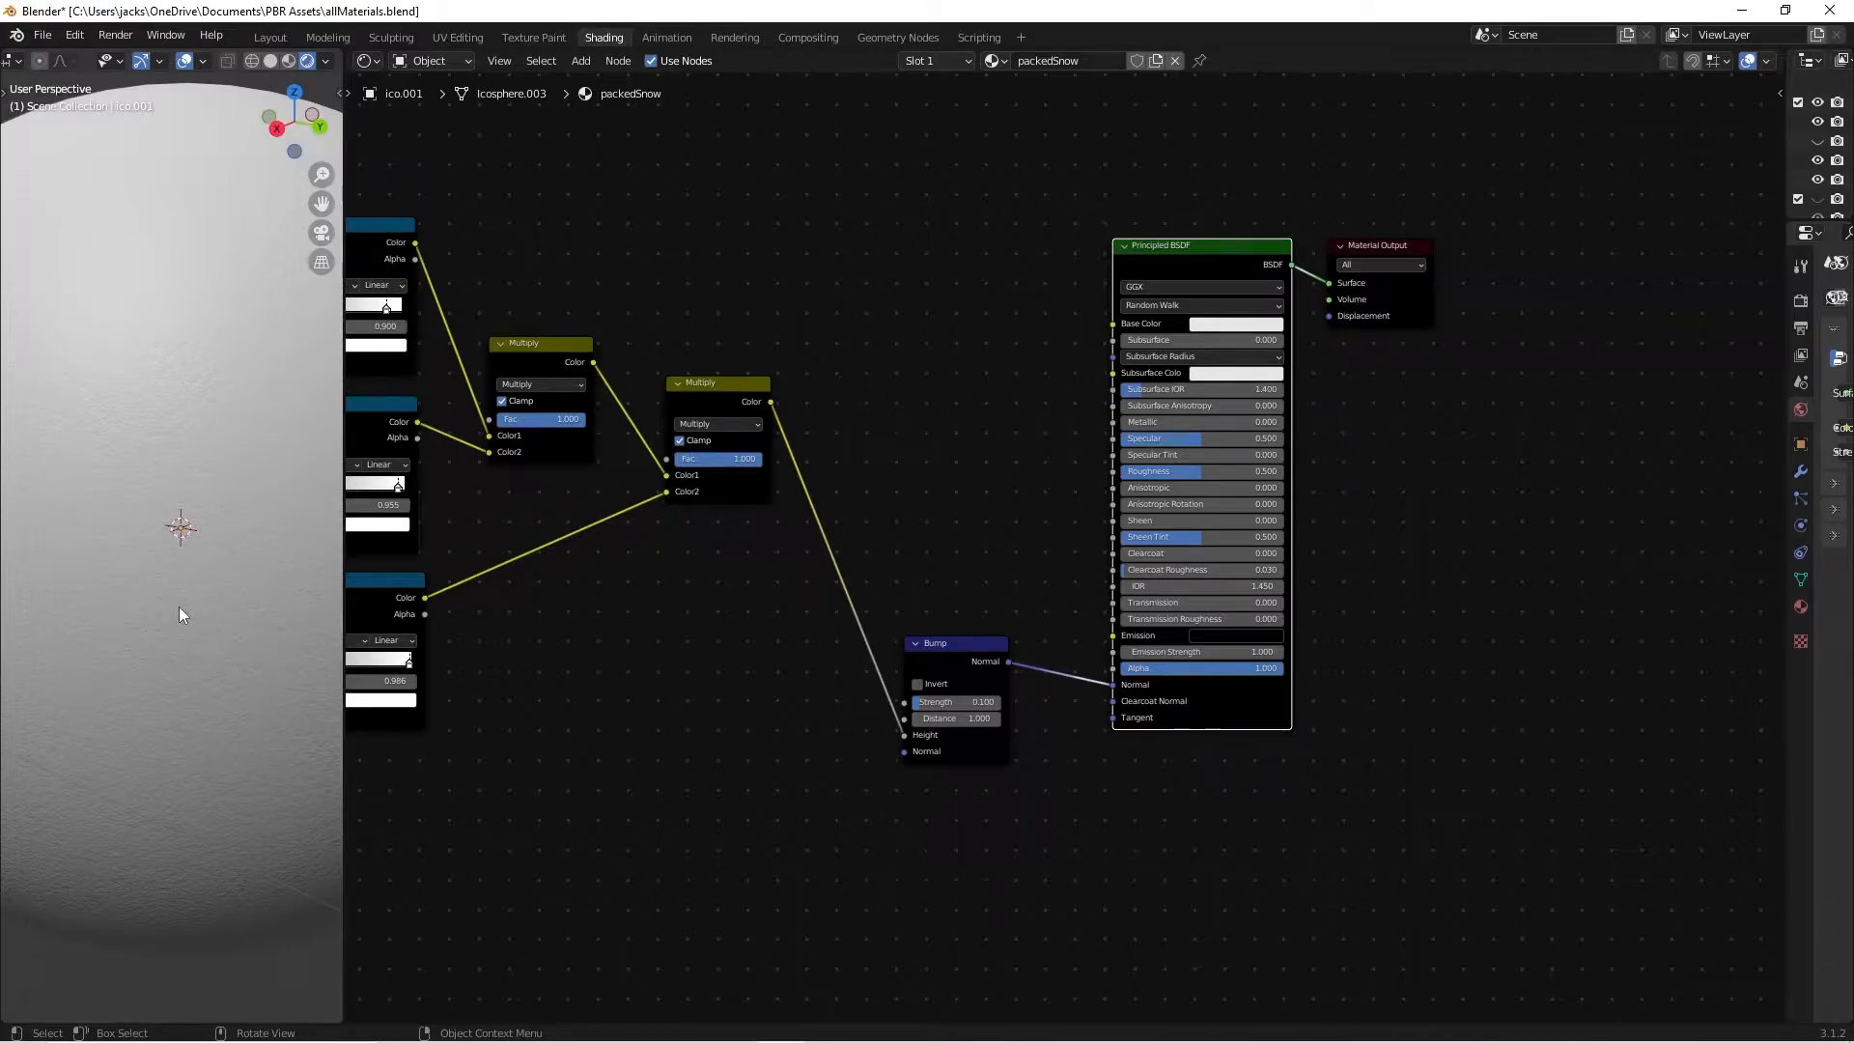
# Save the file and link the second Multiply node's Color to the Principled BSDF's Roughness, checking the sphere from the camera.
pyautogui.hotkey('ctrl', 's')
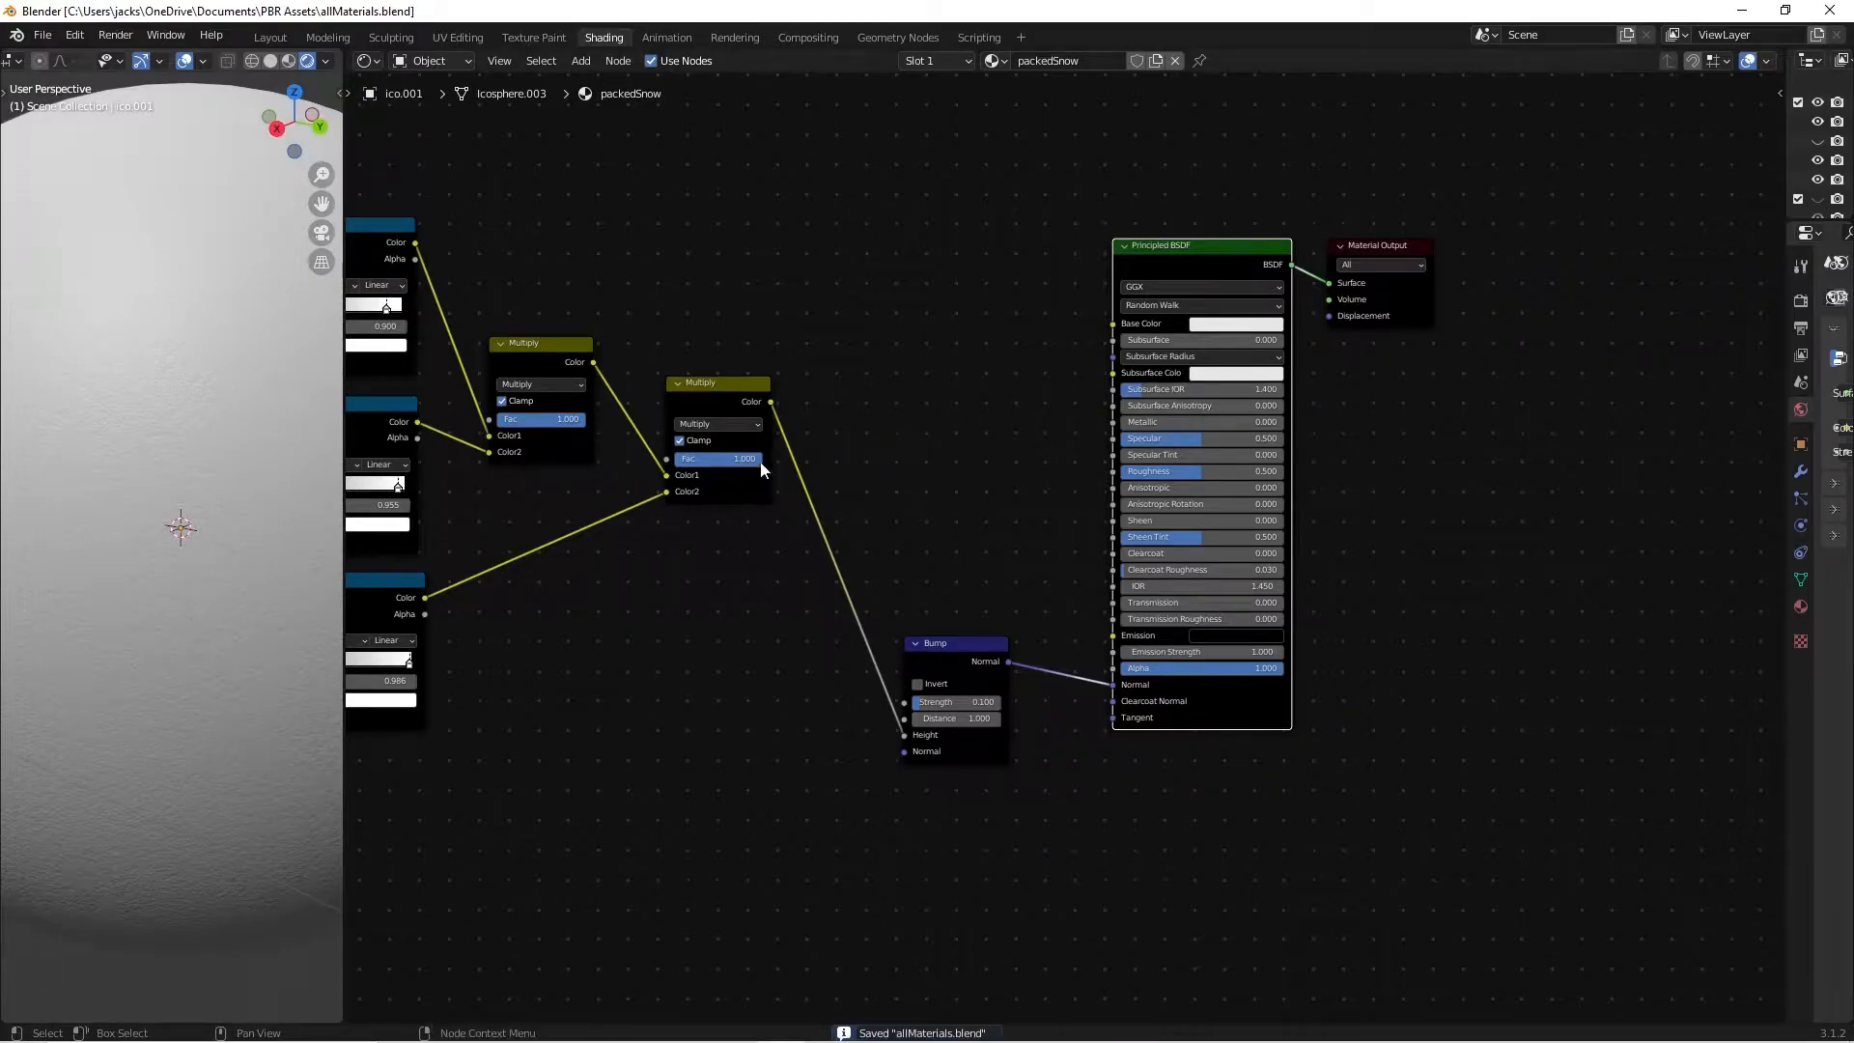
pyautogui.moveTo(830, 446); pyautogui.dragTo(816, 501, button='middle')
pyautogui.scroll(2, 849, 497)
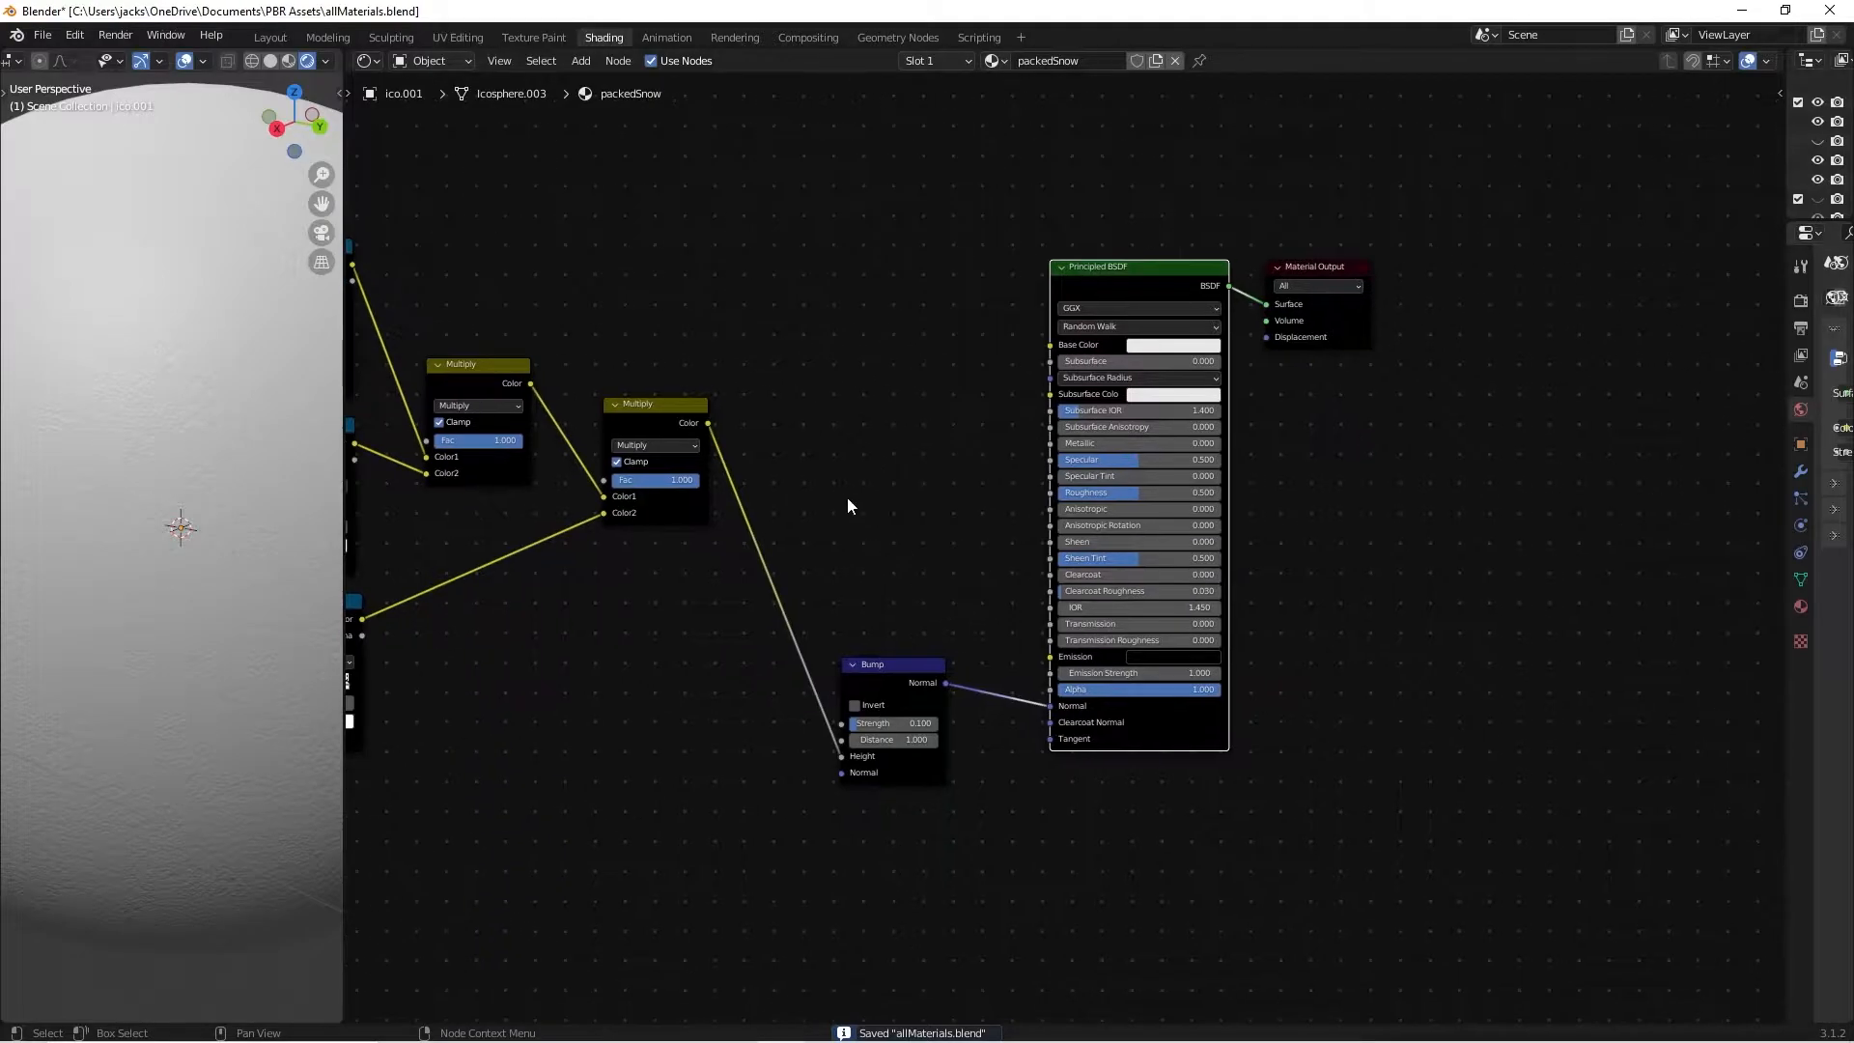
pyautogui.moveTo(615, 390); pyautogui.dragTo(1046, 479)
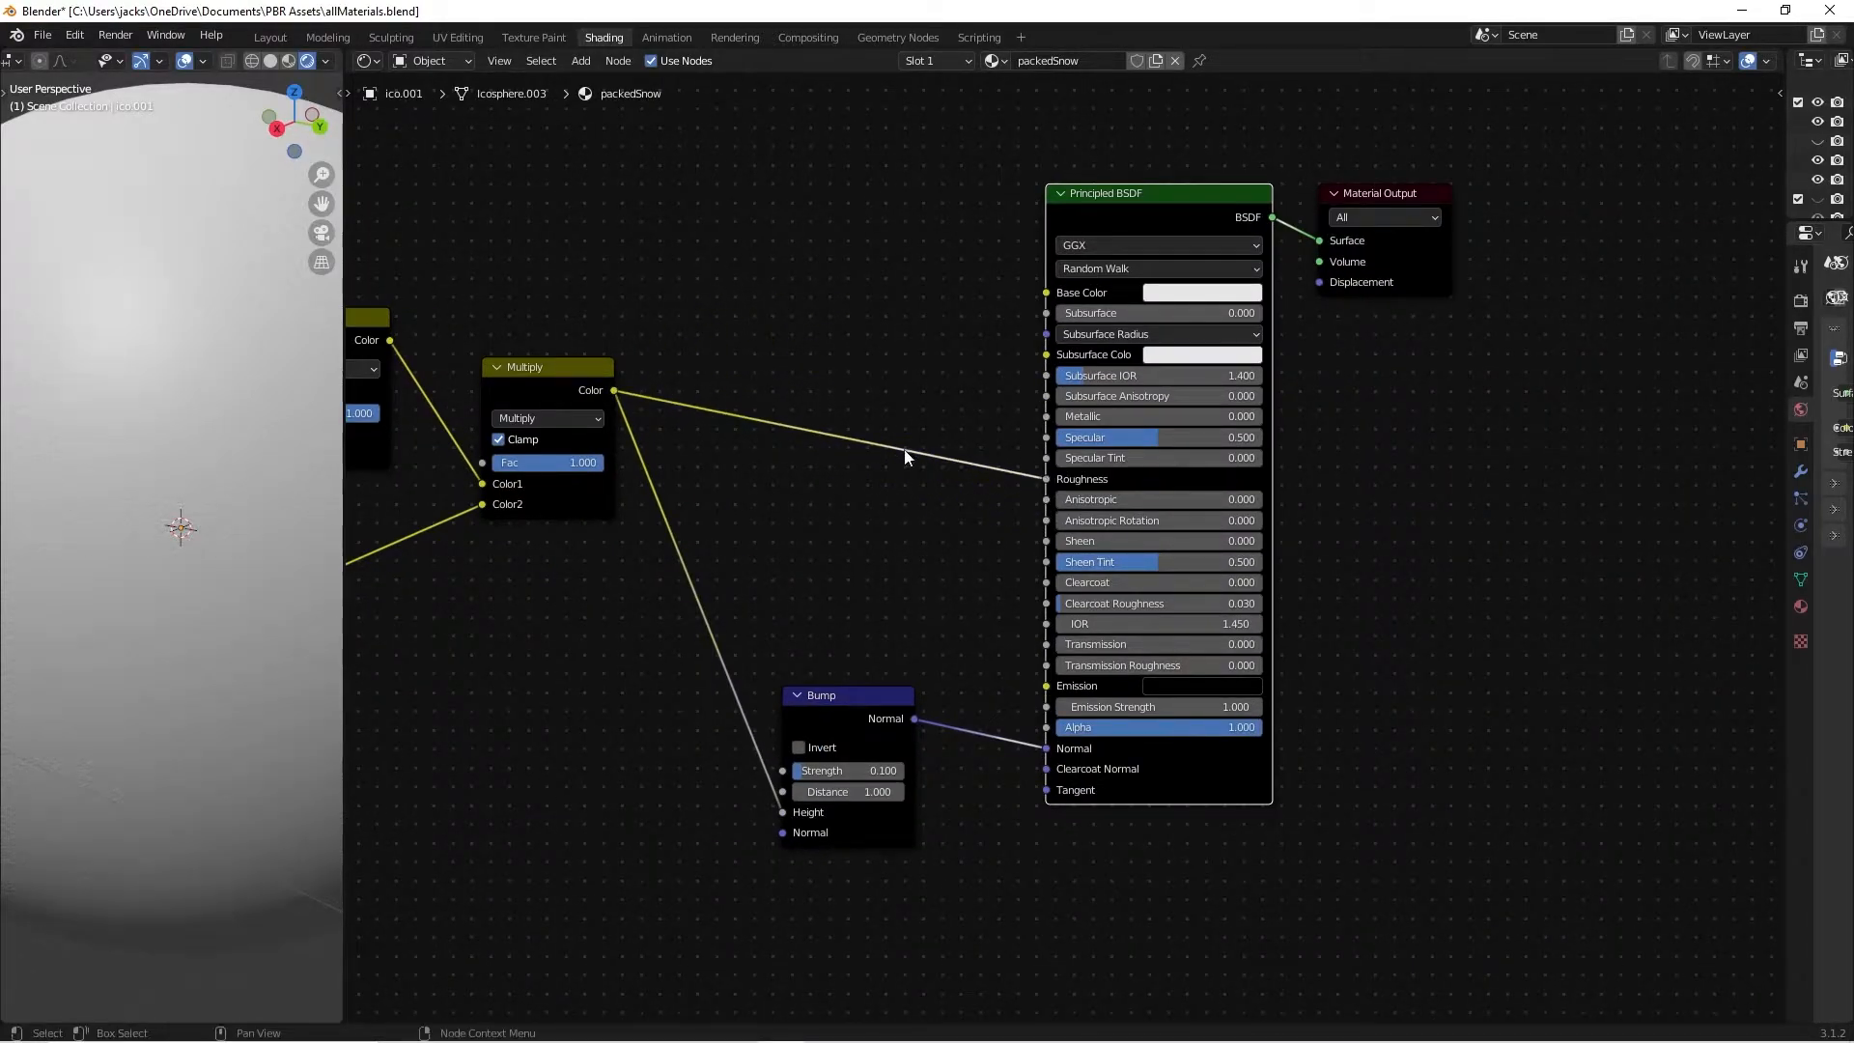
pyautogui.moveTo(15, 518); pyautogui.dragTo(215, 411, button='middle')
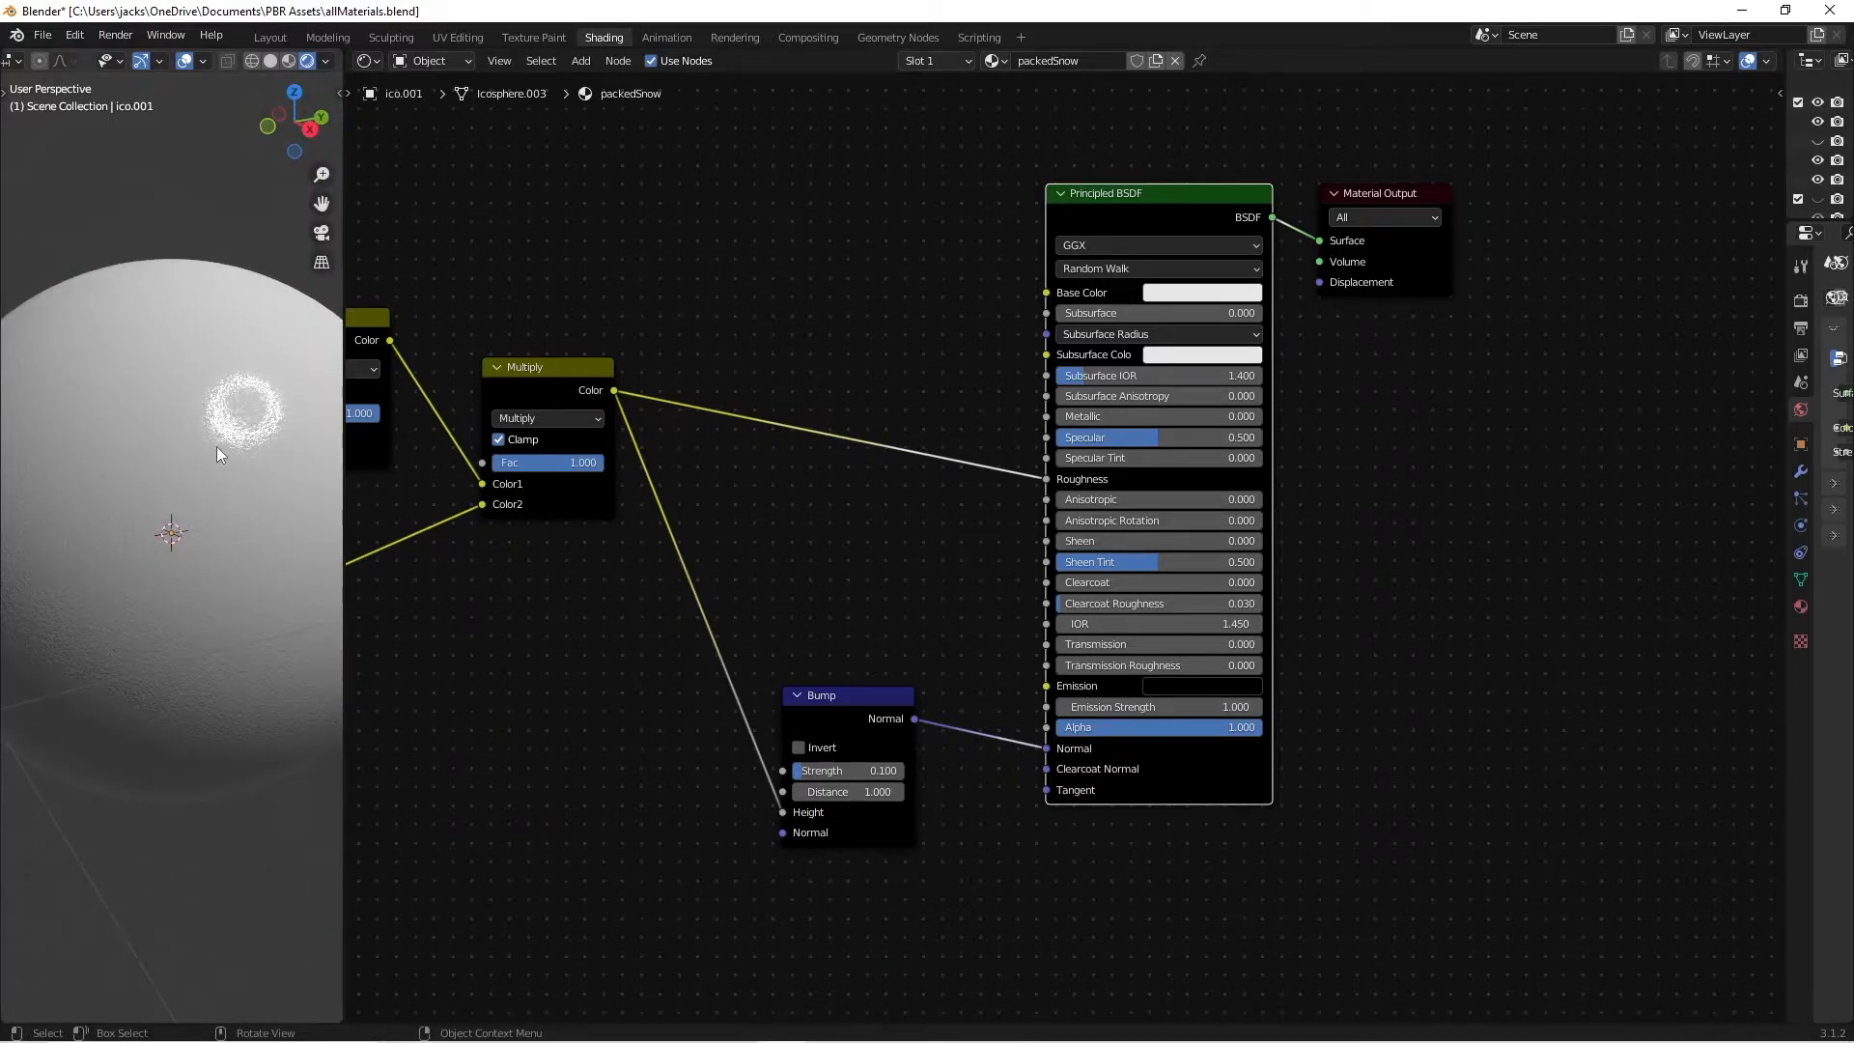
pyautogui.moveTo(191, 358); pyautogui.dragTo(205, 456, button='middle')
pyautogui.scroll(-6, 234, 445)
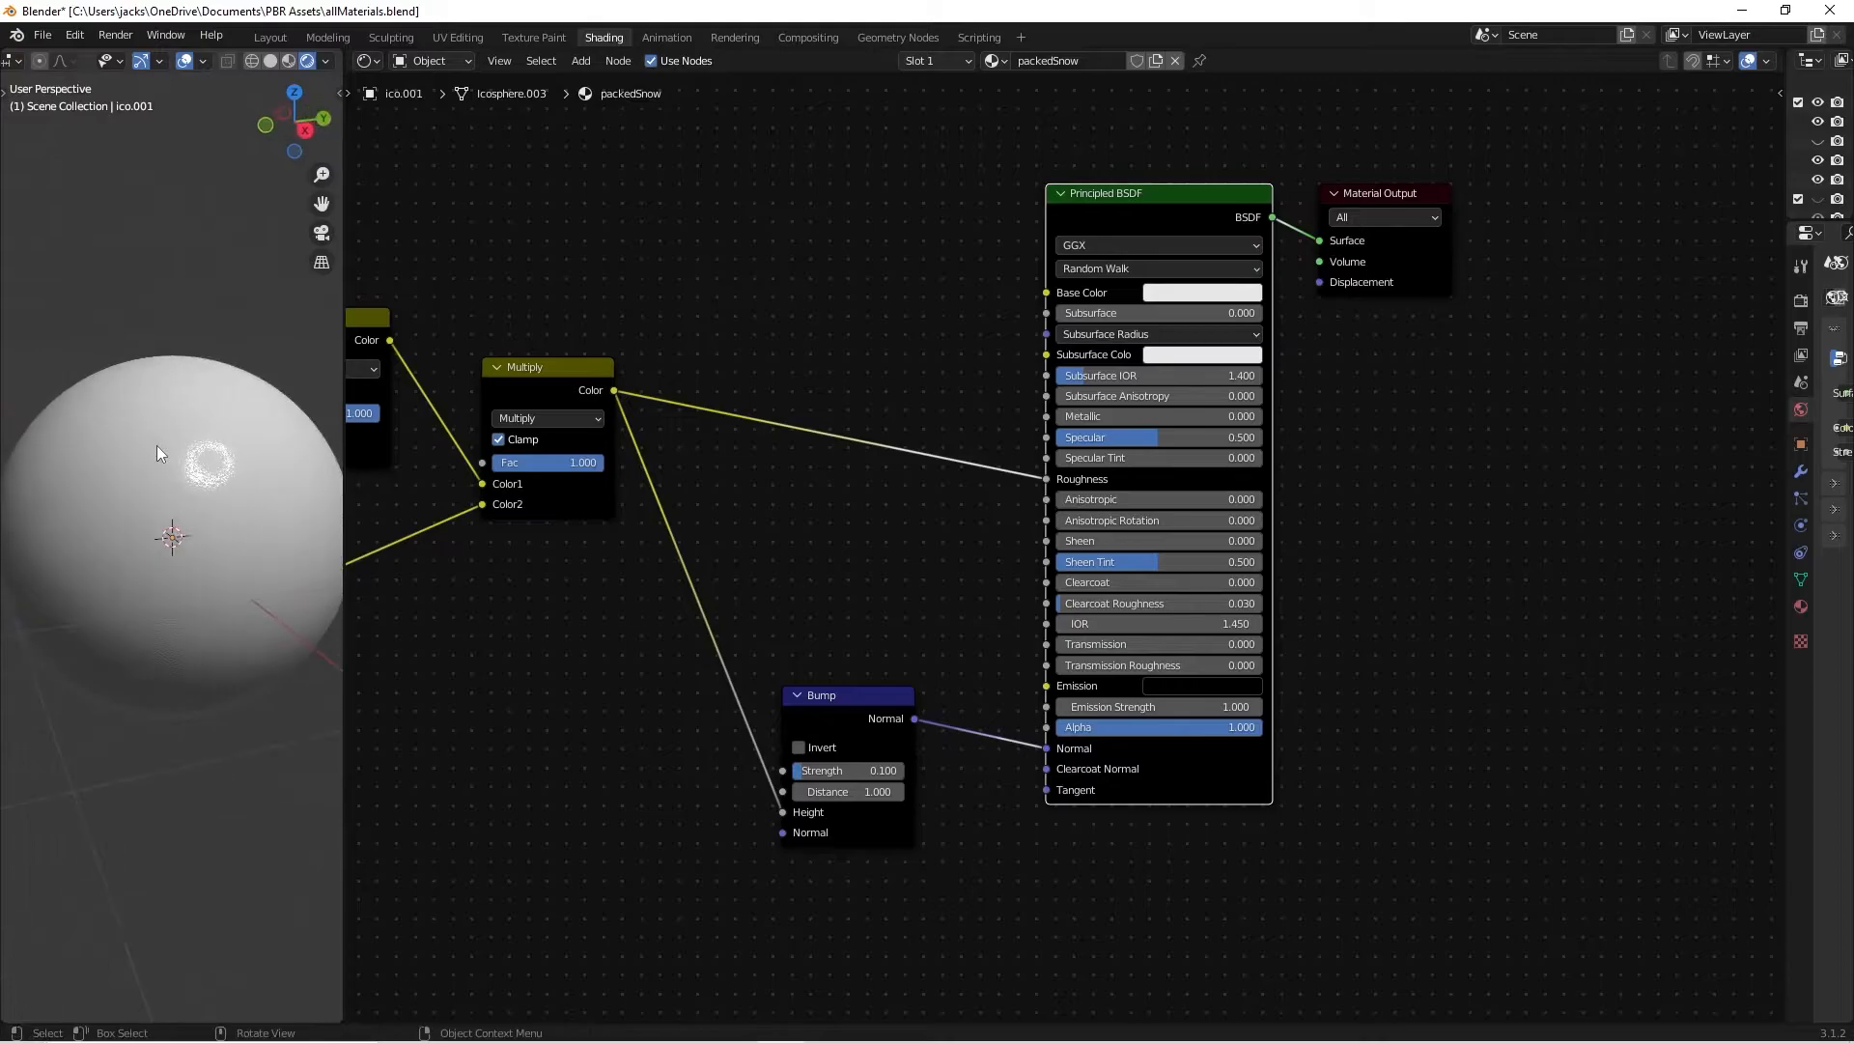
pyautogui.press('KP_0')
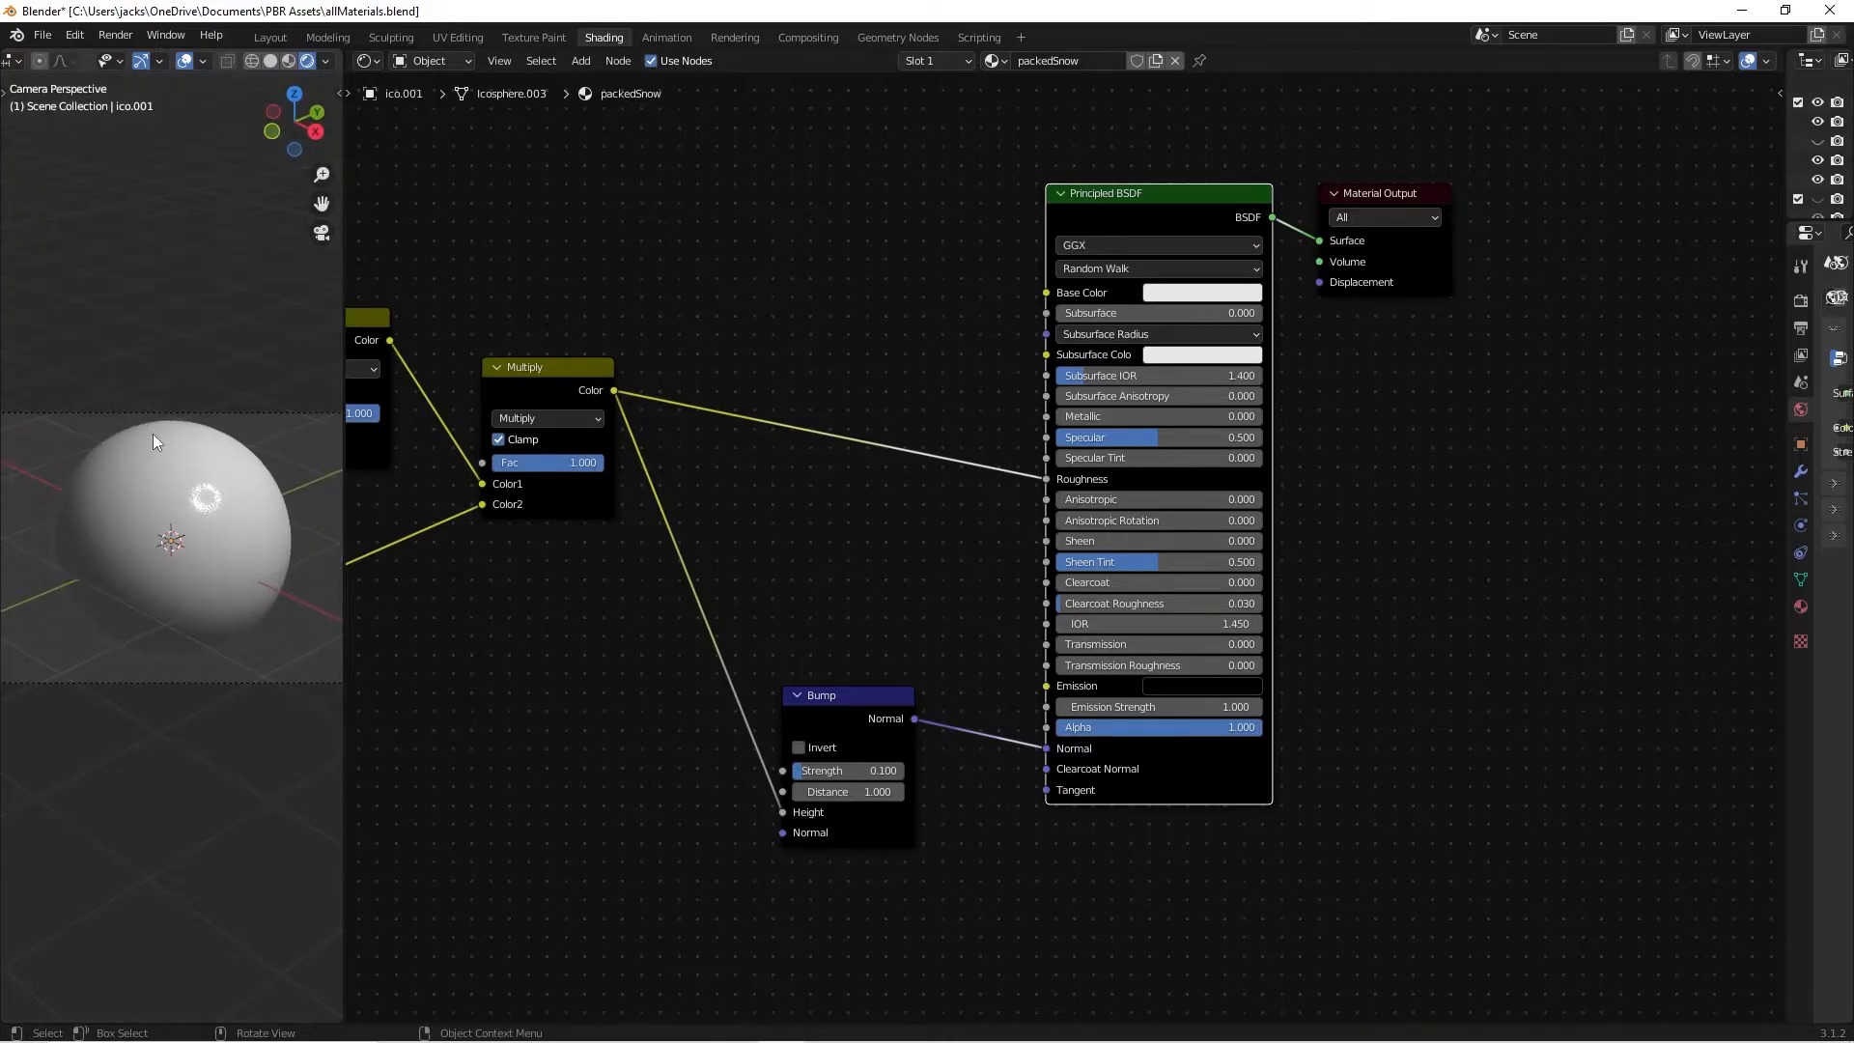
# Try viewing the sphere without Scene Lights and Scene World, and turn both back on.
pyautogui.click(325, 61)
pyautogui.click(275, 156)
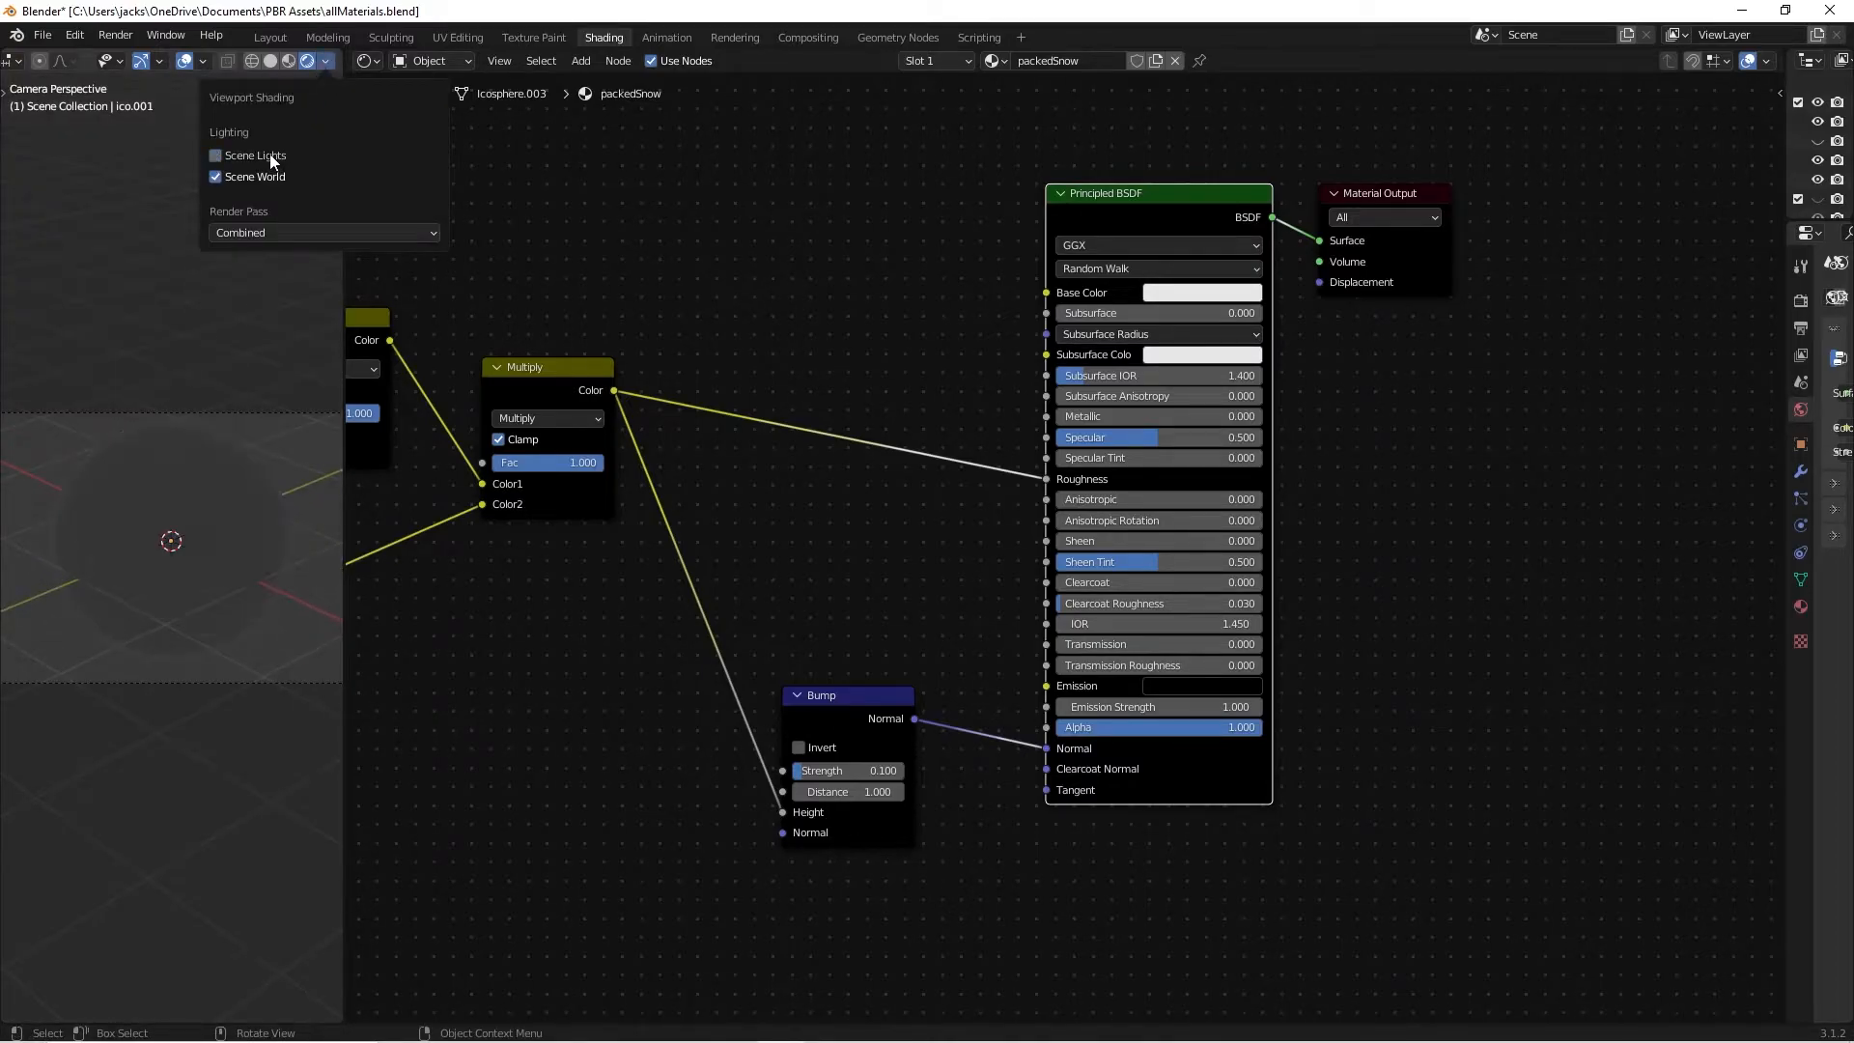
pyautogui.click(270, 177)
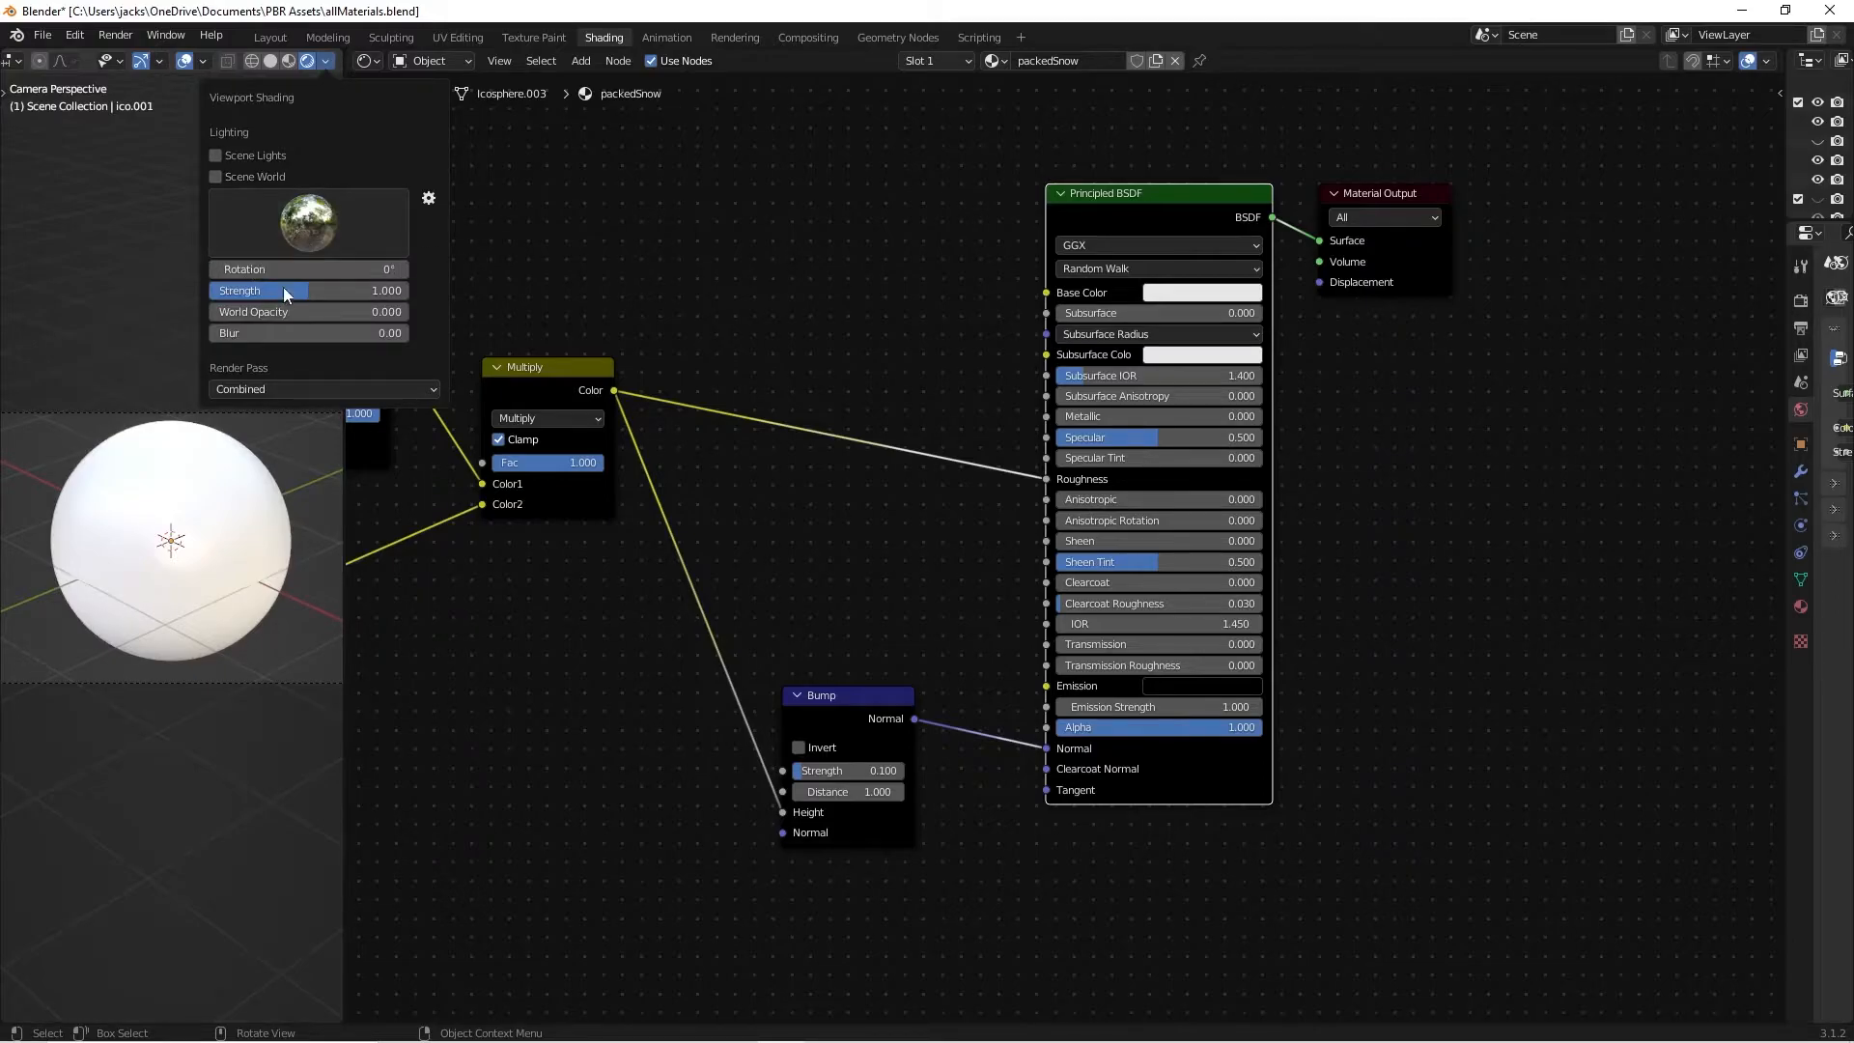
pyautogui.click(325, 61)
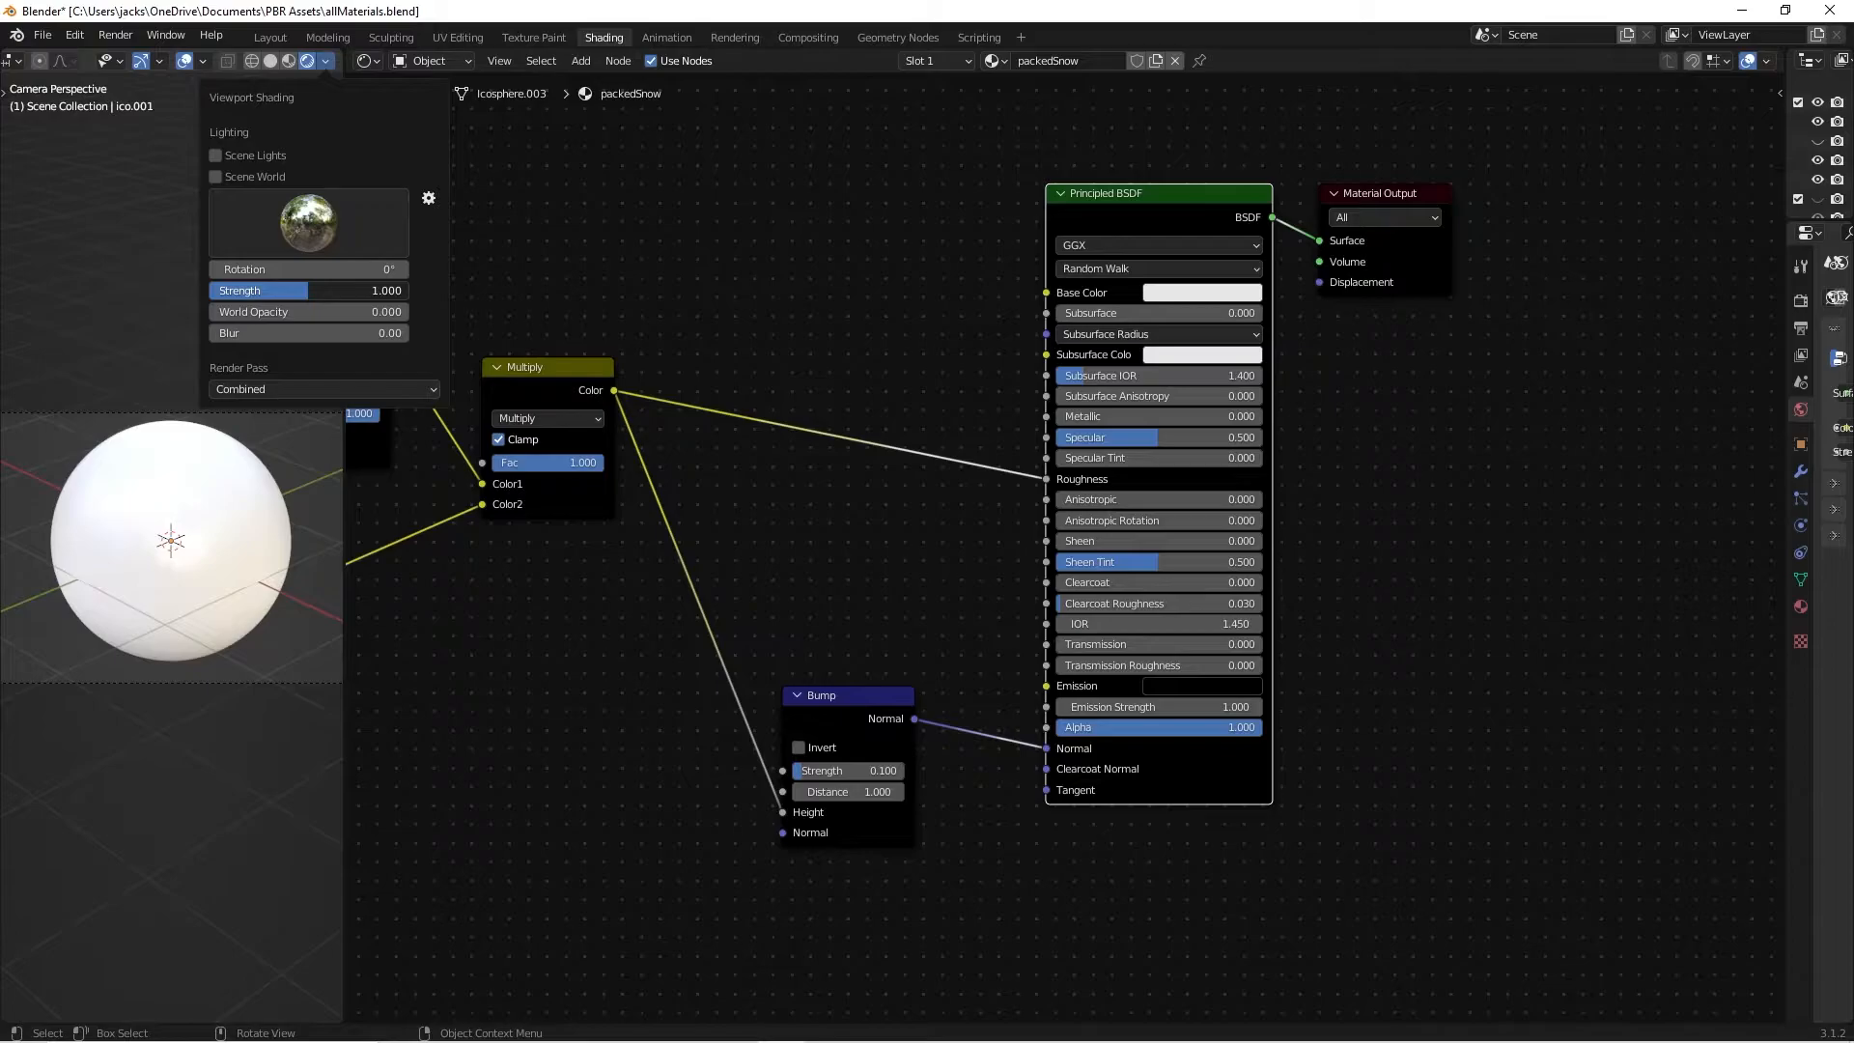
pyautogui.moveTo(307, 290)
pyautogui.mouseDown()
pyautogui.moveTo(269, 290)
pyautogui.moveTo(321, 290)
pyautogui.mouseUp()
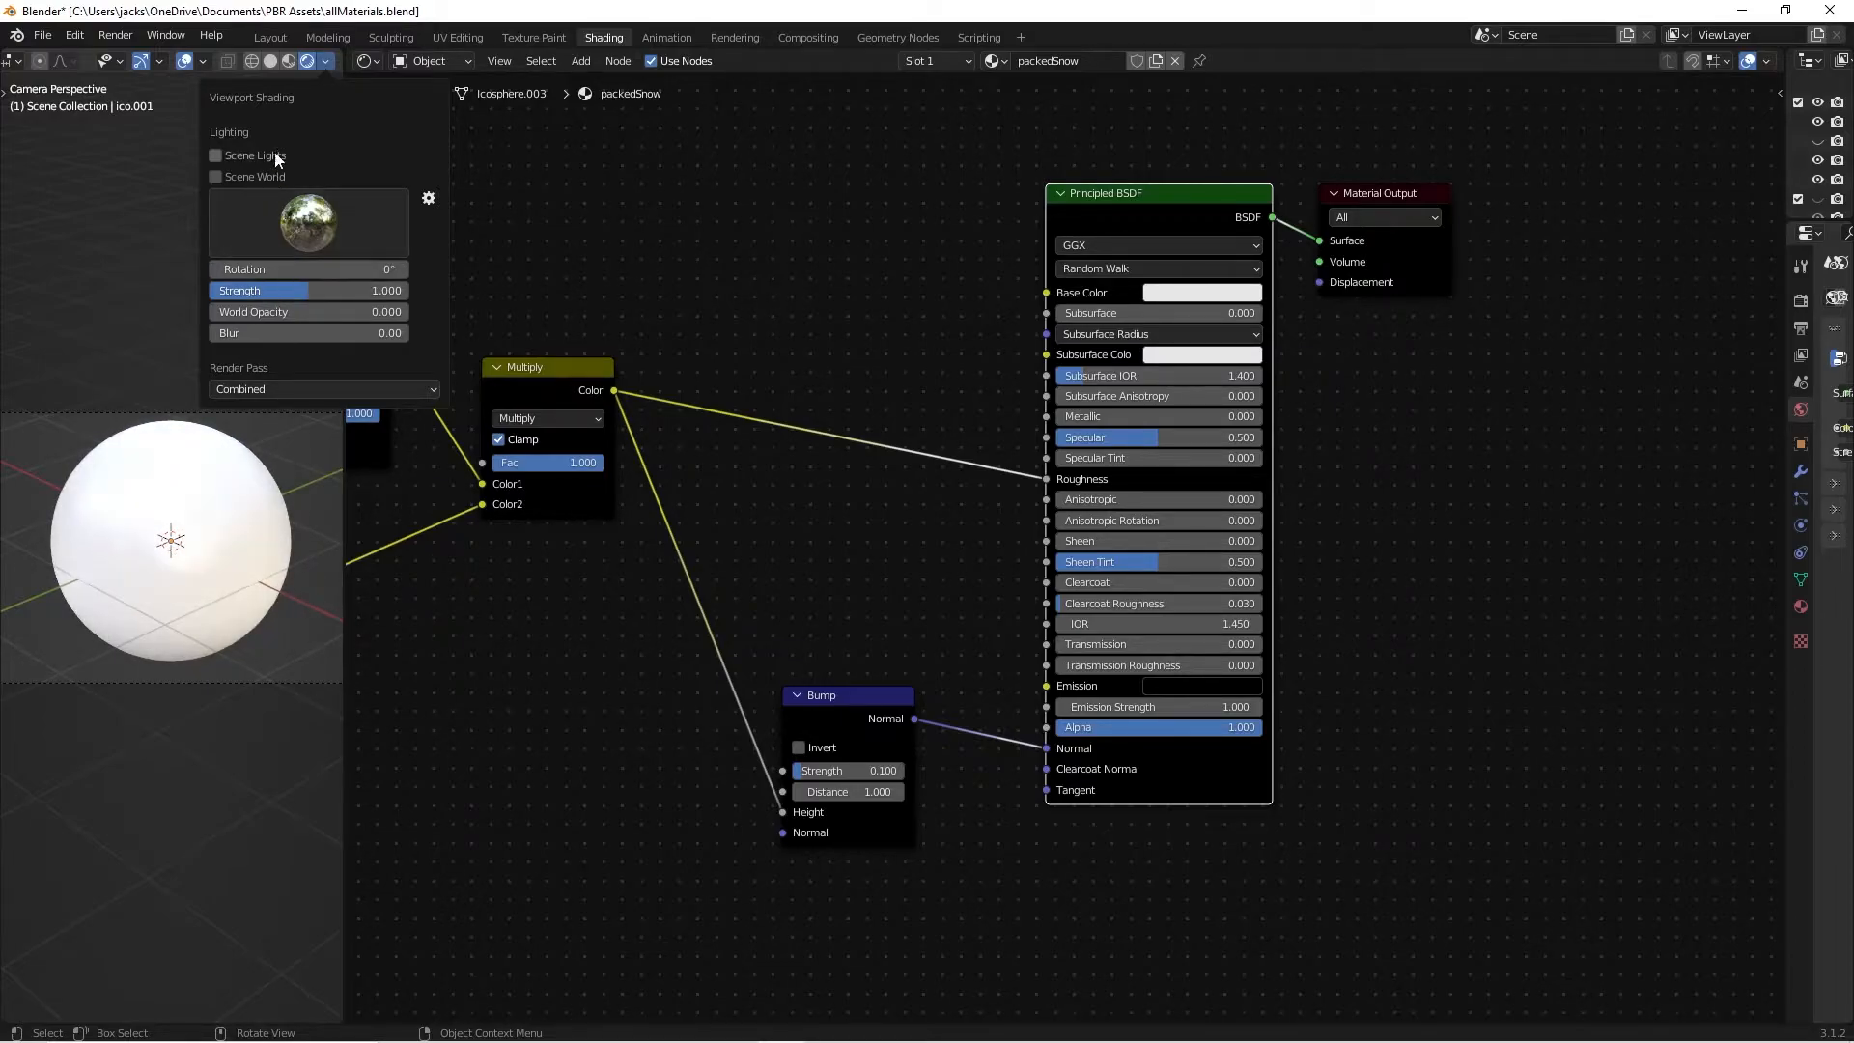
pyautogui.click(215, 176)
pyautogui.click(216, 155)
pyautogui.click(110, 535)
pyautogui.click(272, 651)
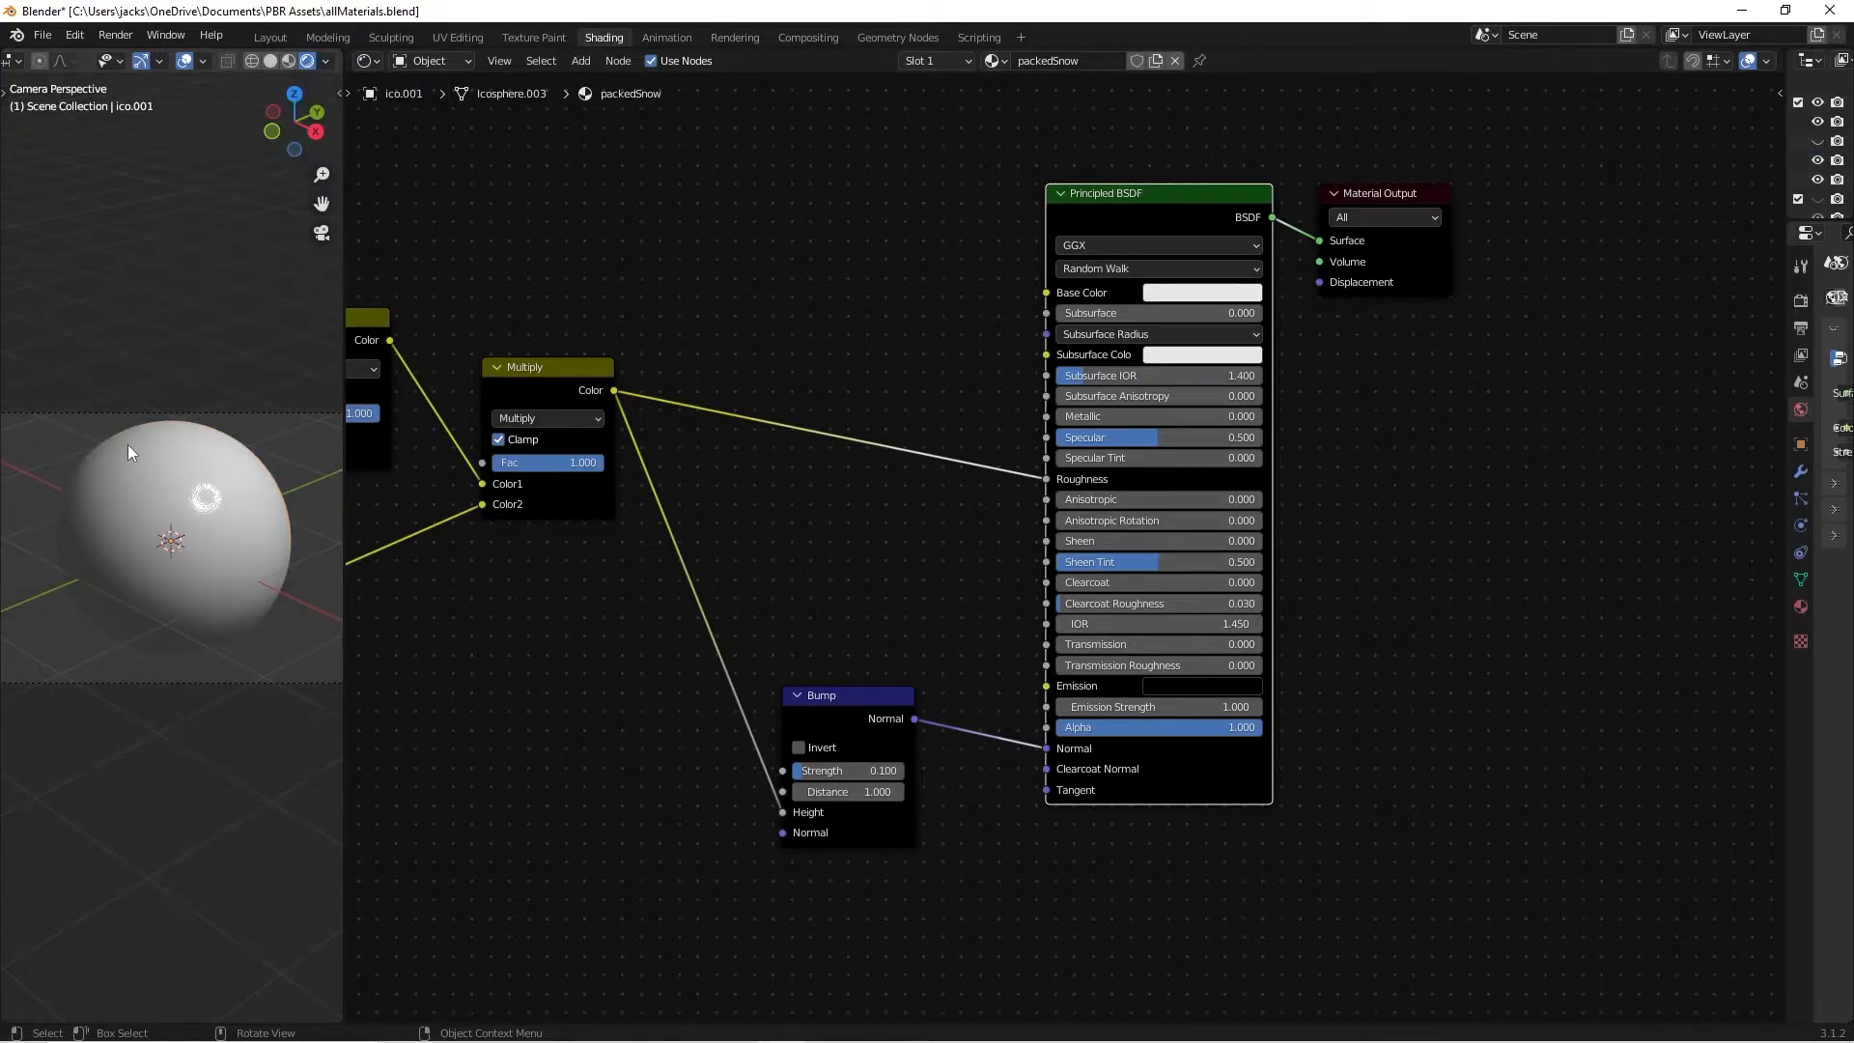
# Add a fourth Noise Texture below the other three and link the Mapping node's Vector output to it.
pyautogui.moveTo(426, 770); pyautogui.dragTo(802, 711, button='middle')
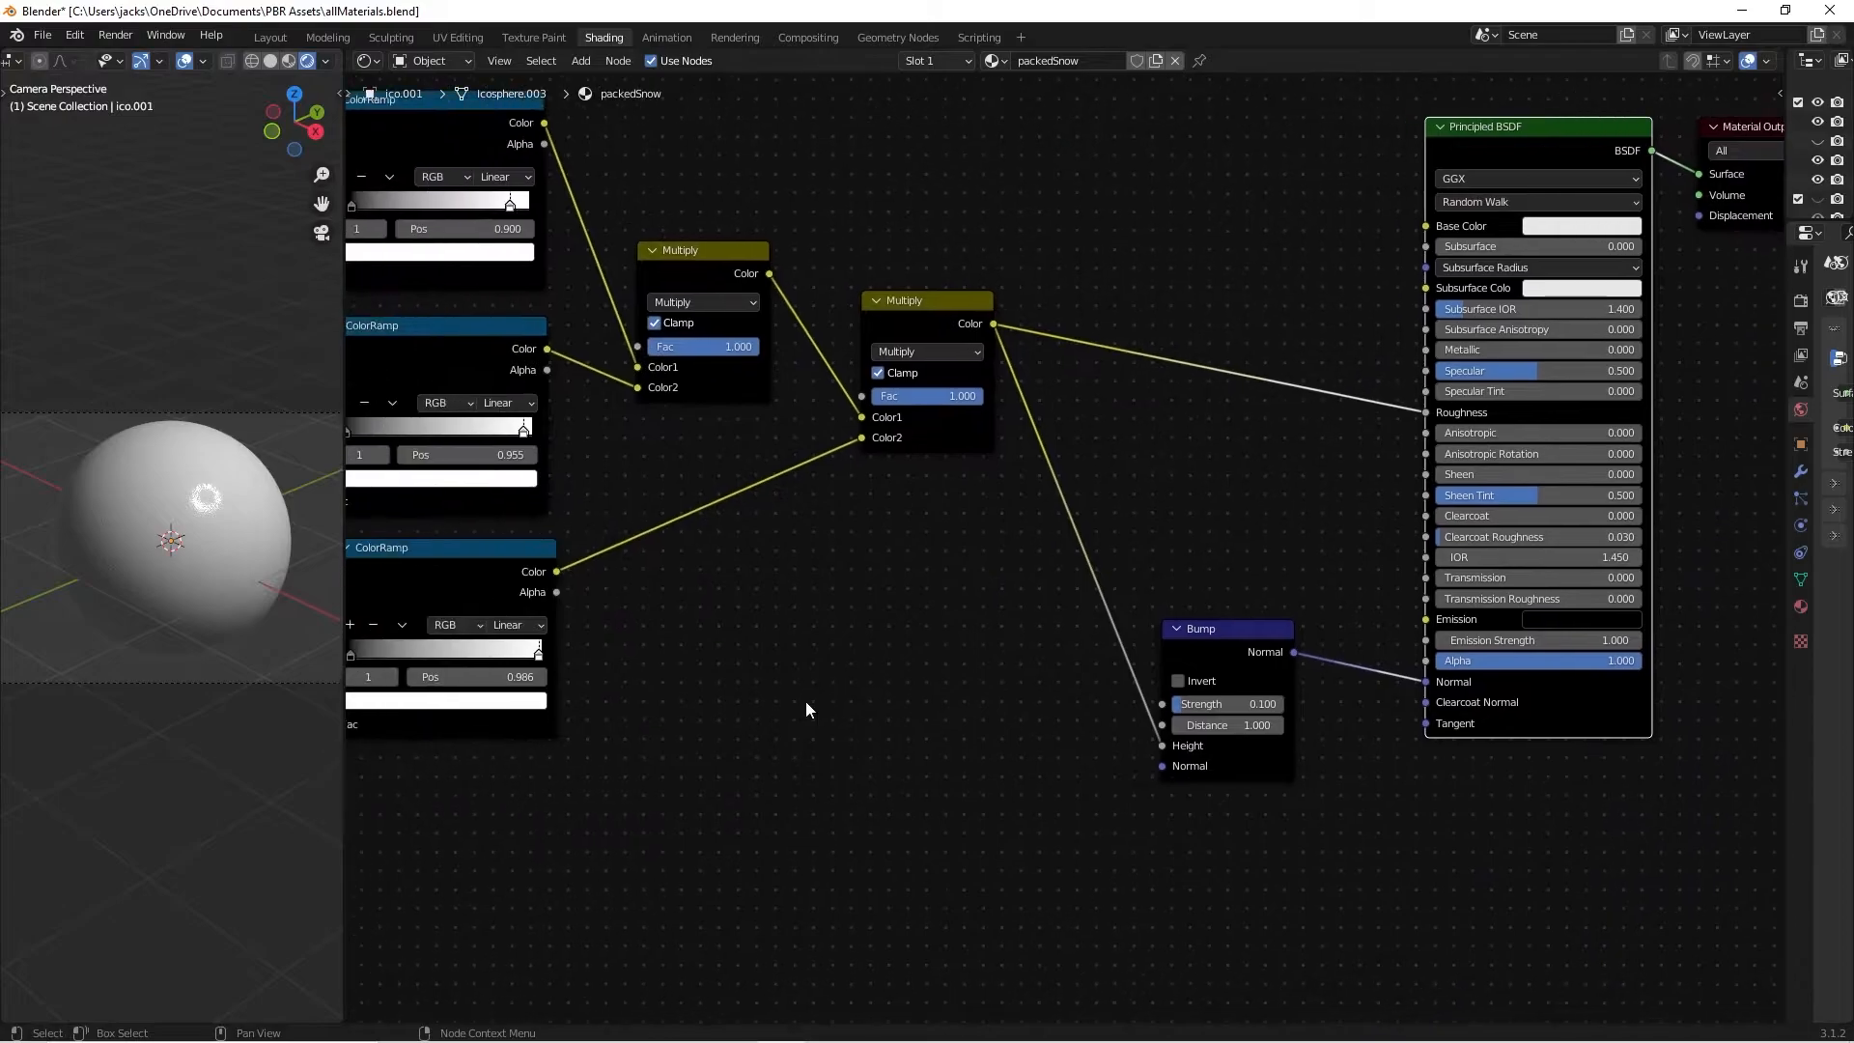
pyautogui.scroll(-2, 869, 645)
pyautogui.moveTo(869, 646); pyautogui.dragTo(1017, 628, button='middle')
pyautogui.hotkey('shift', 'a')
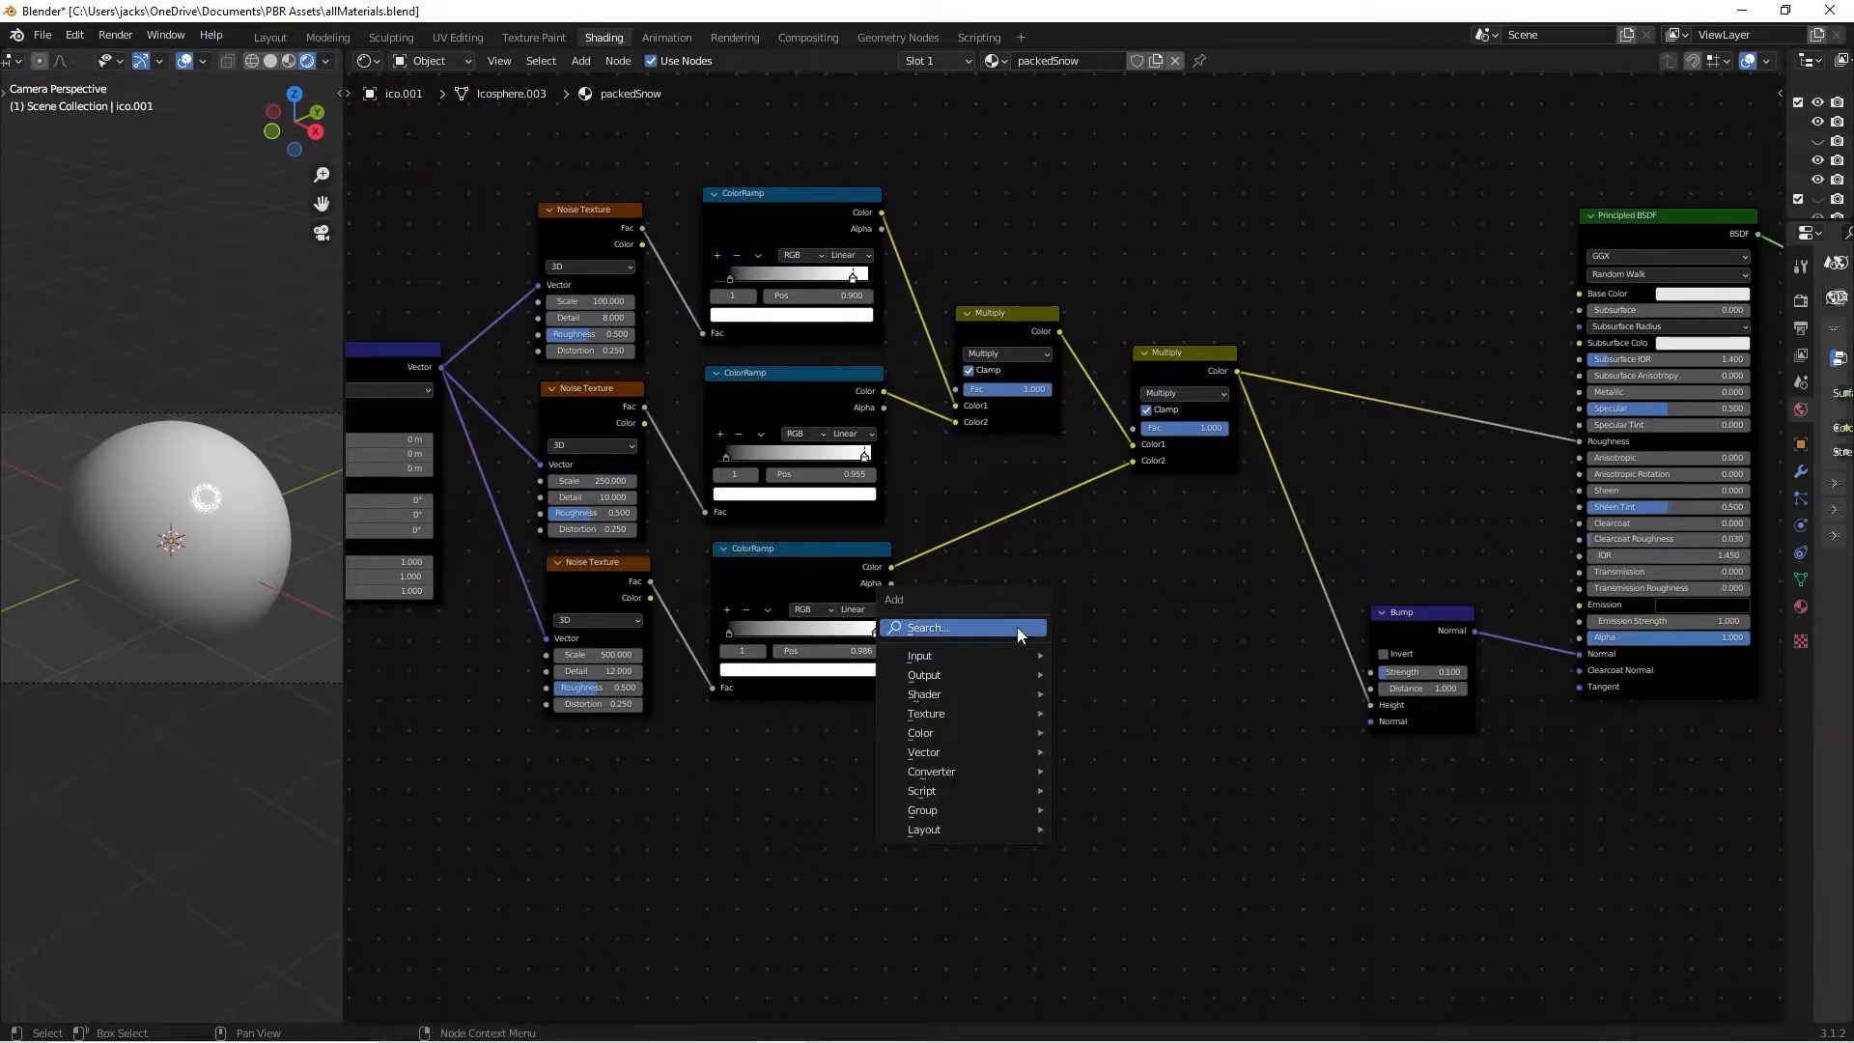
pyautogui.write('nois')
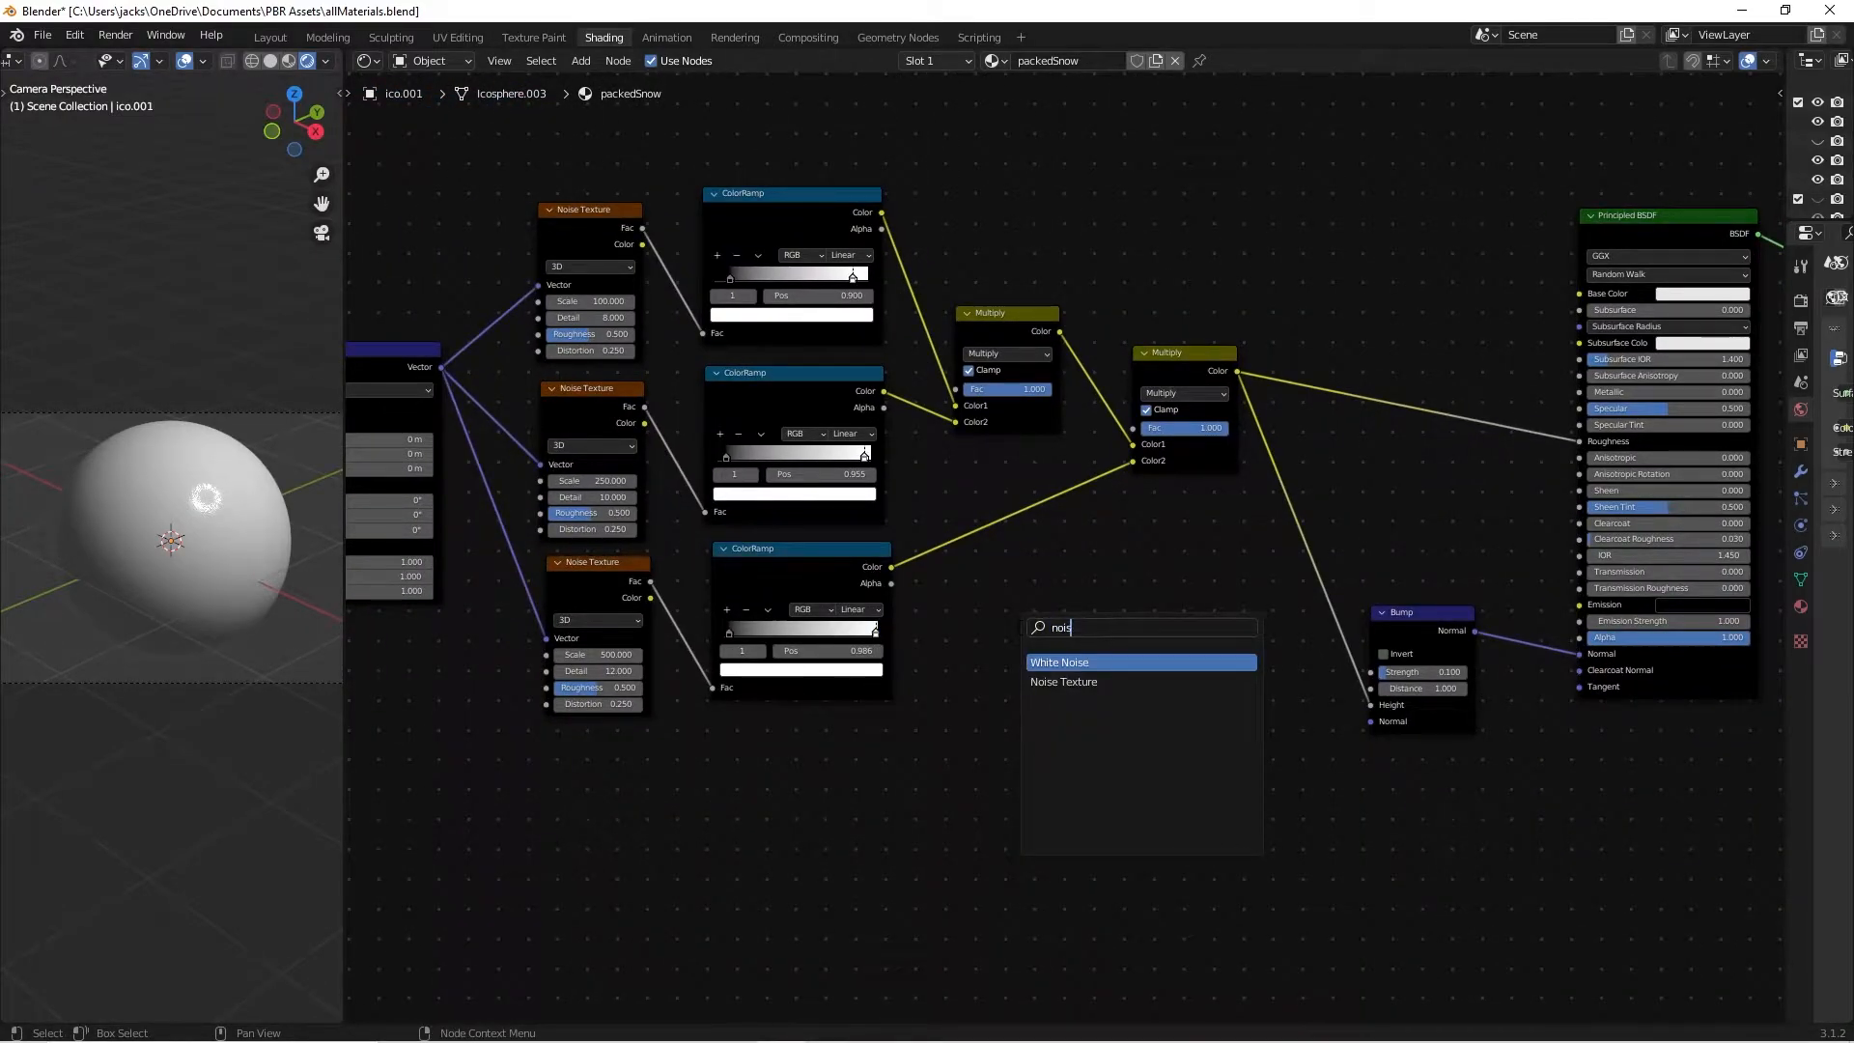
pyautogui.press('Down')
pyautogui.press('Return')
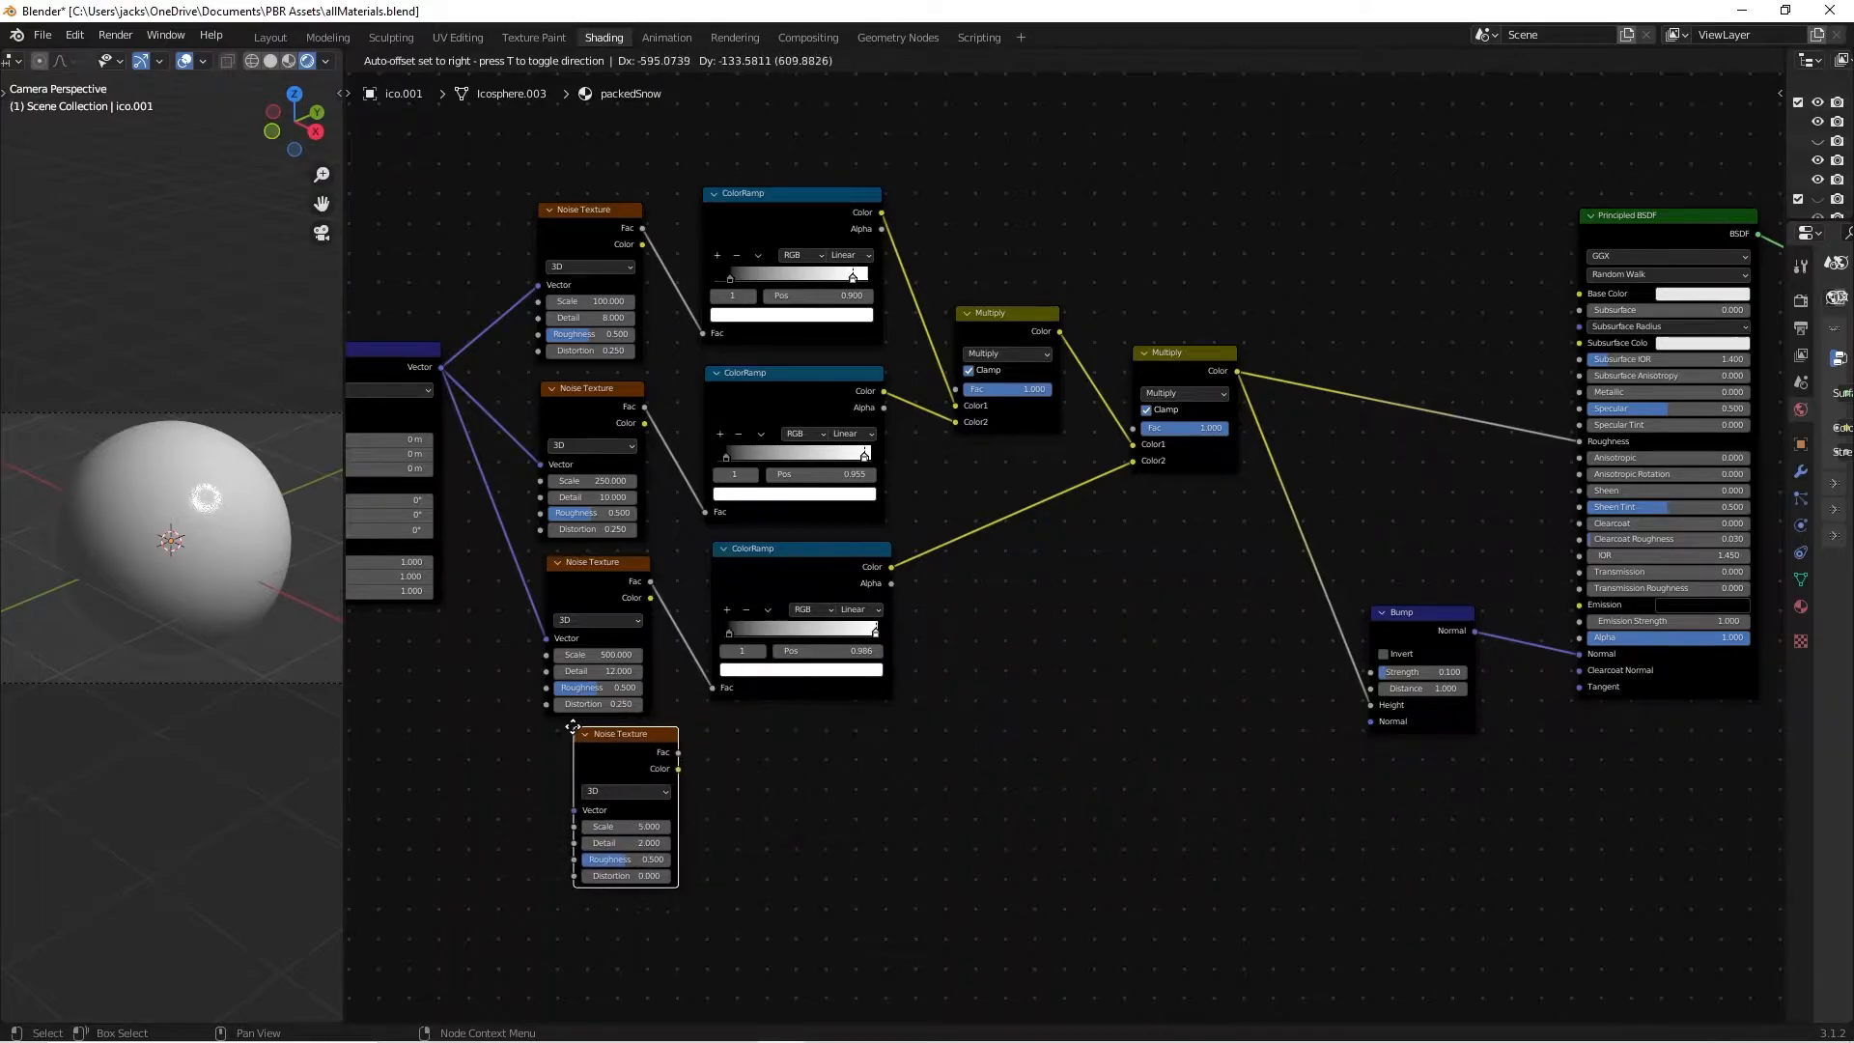
pyautogui.click(552, 760)
pyautogui.moveTo(617, 766); pyautogui.dragTo(572, 803)
pyautogui.click(694, 760)
pyautogui.click(685, 803)
pyautogui.moveTo(441, 369); pyautogui.dragTo(537, 859)
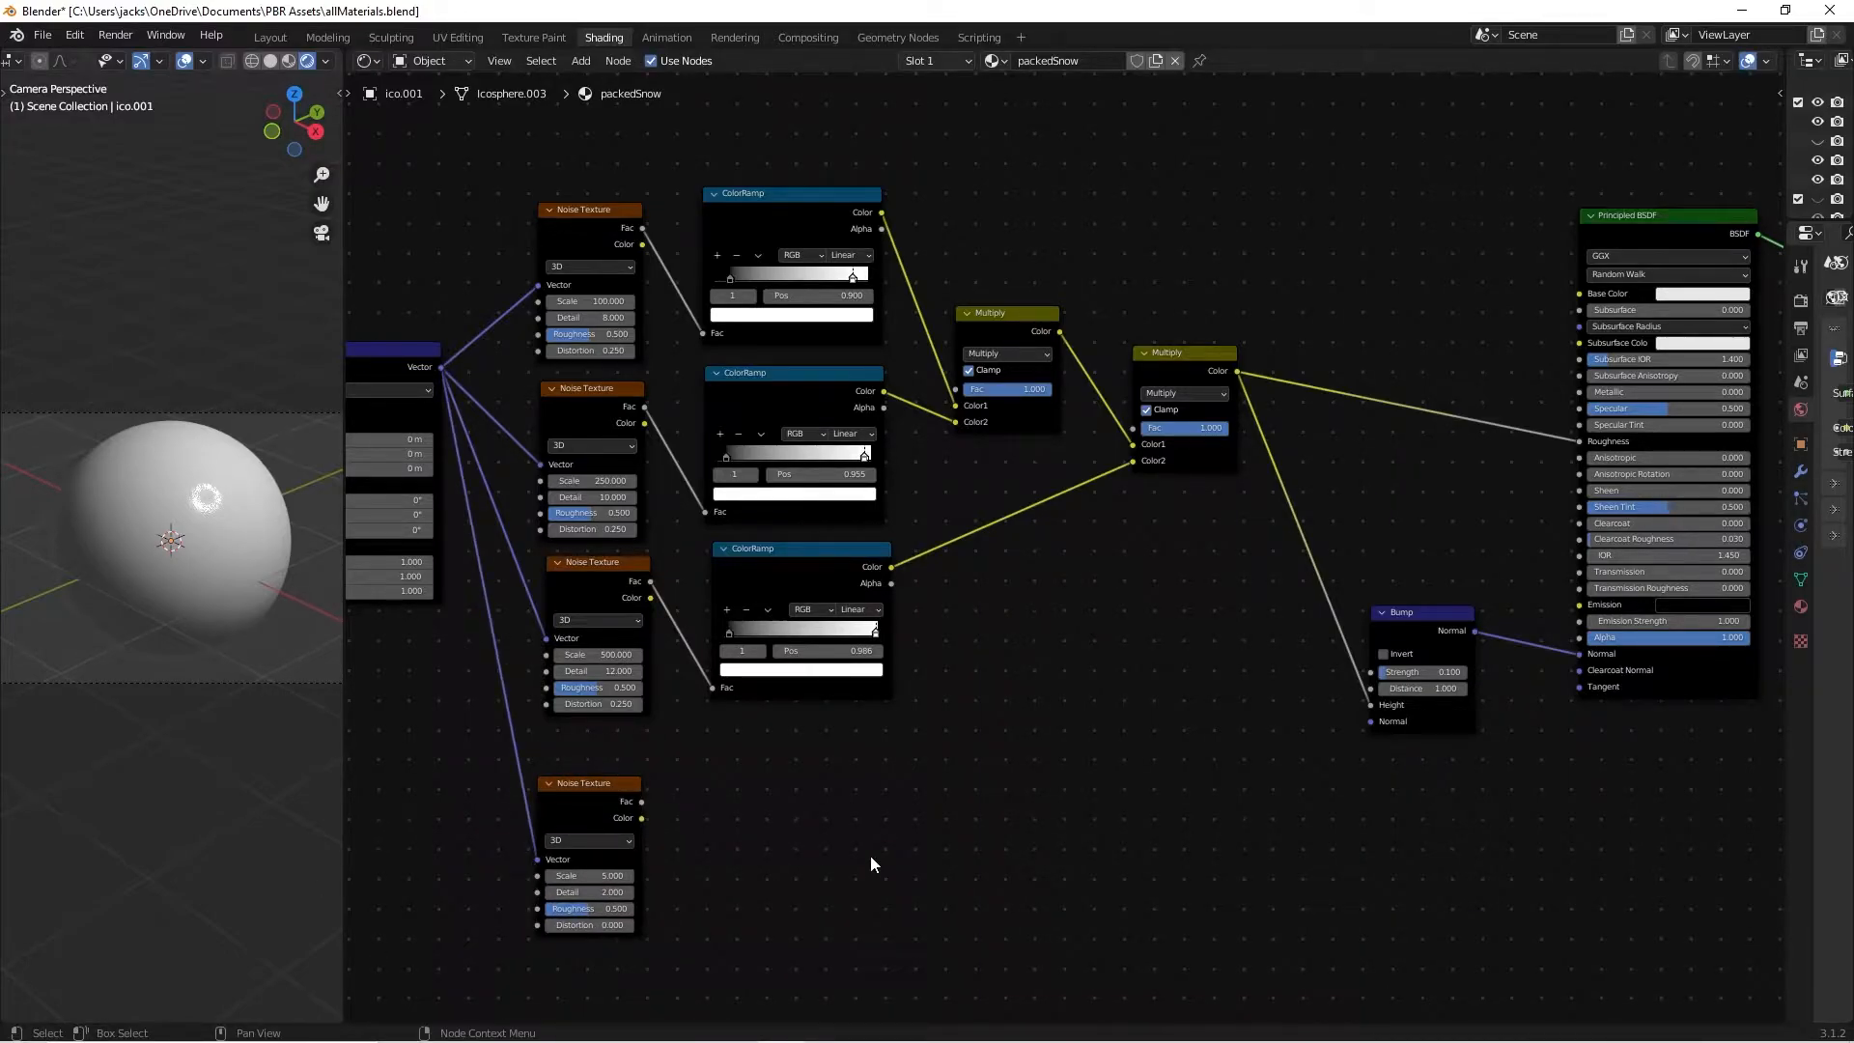
# Set the bottom Noise Texture's Scale to 3, Detail to 4 and Roughness to 0.2.
pyautogui.scroll(3, 1005, 889)
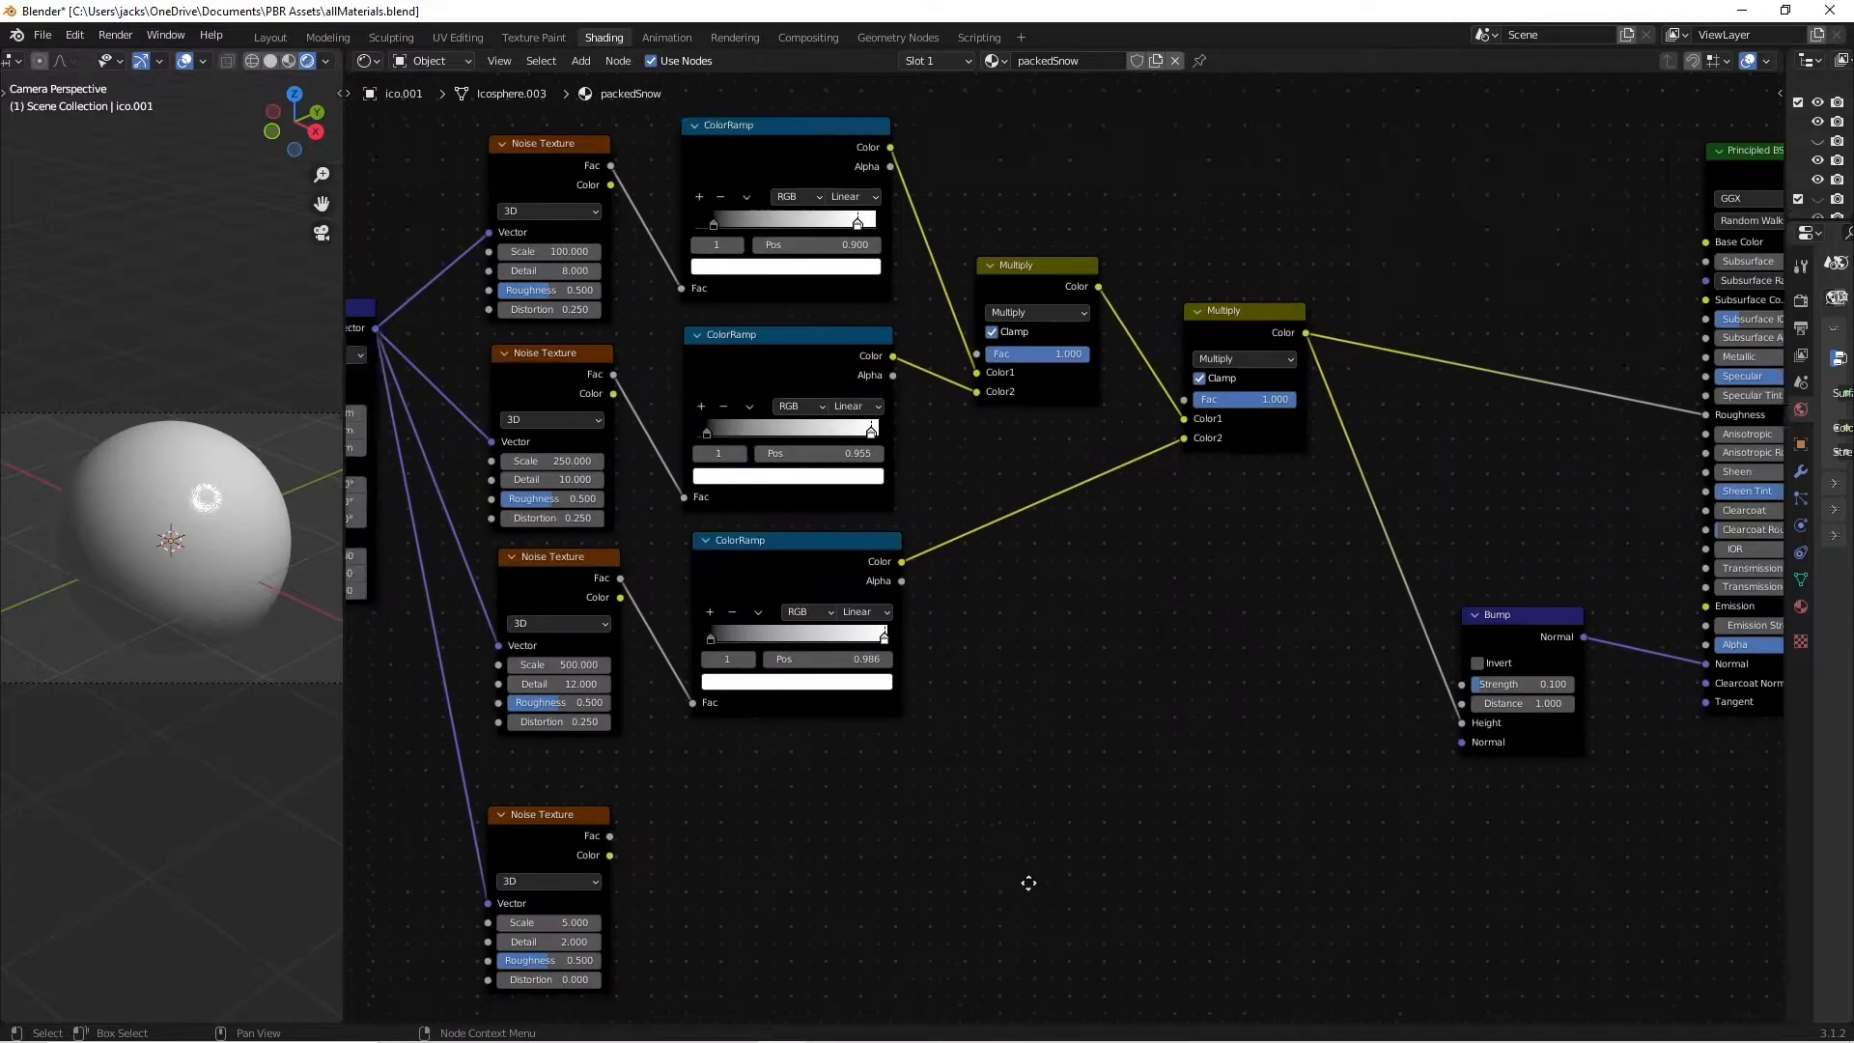
pyautogui.scroll(1, 1213, 781)
pyautogui.moveTo(721, 771); pyautogui.dragTo(726, 750)
pyautogui.doubleClick(698, 837)
pyautogui.write('3')
pyautogui.press('Return')
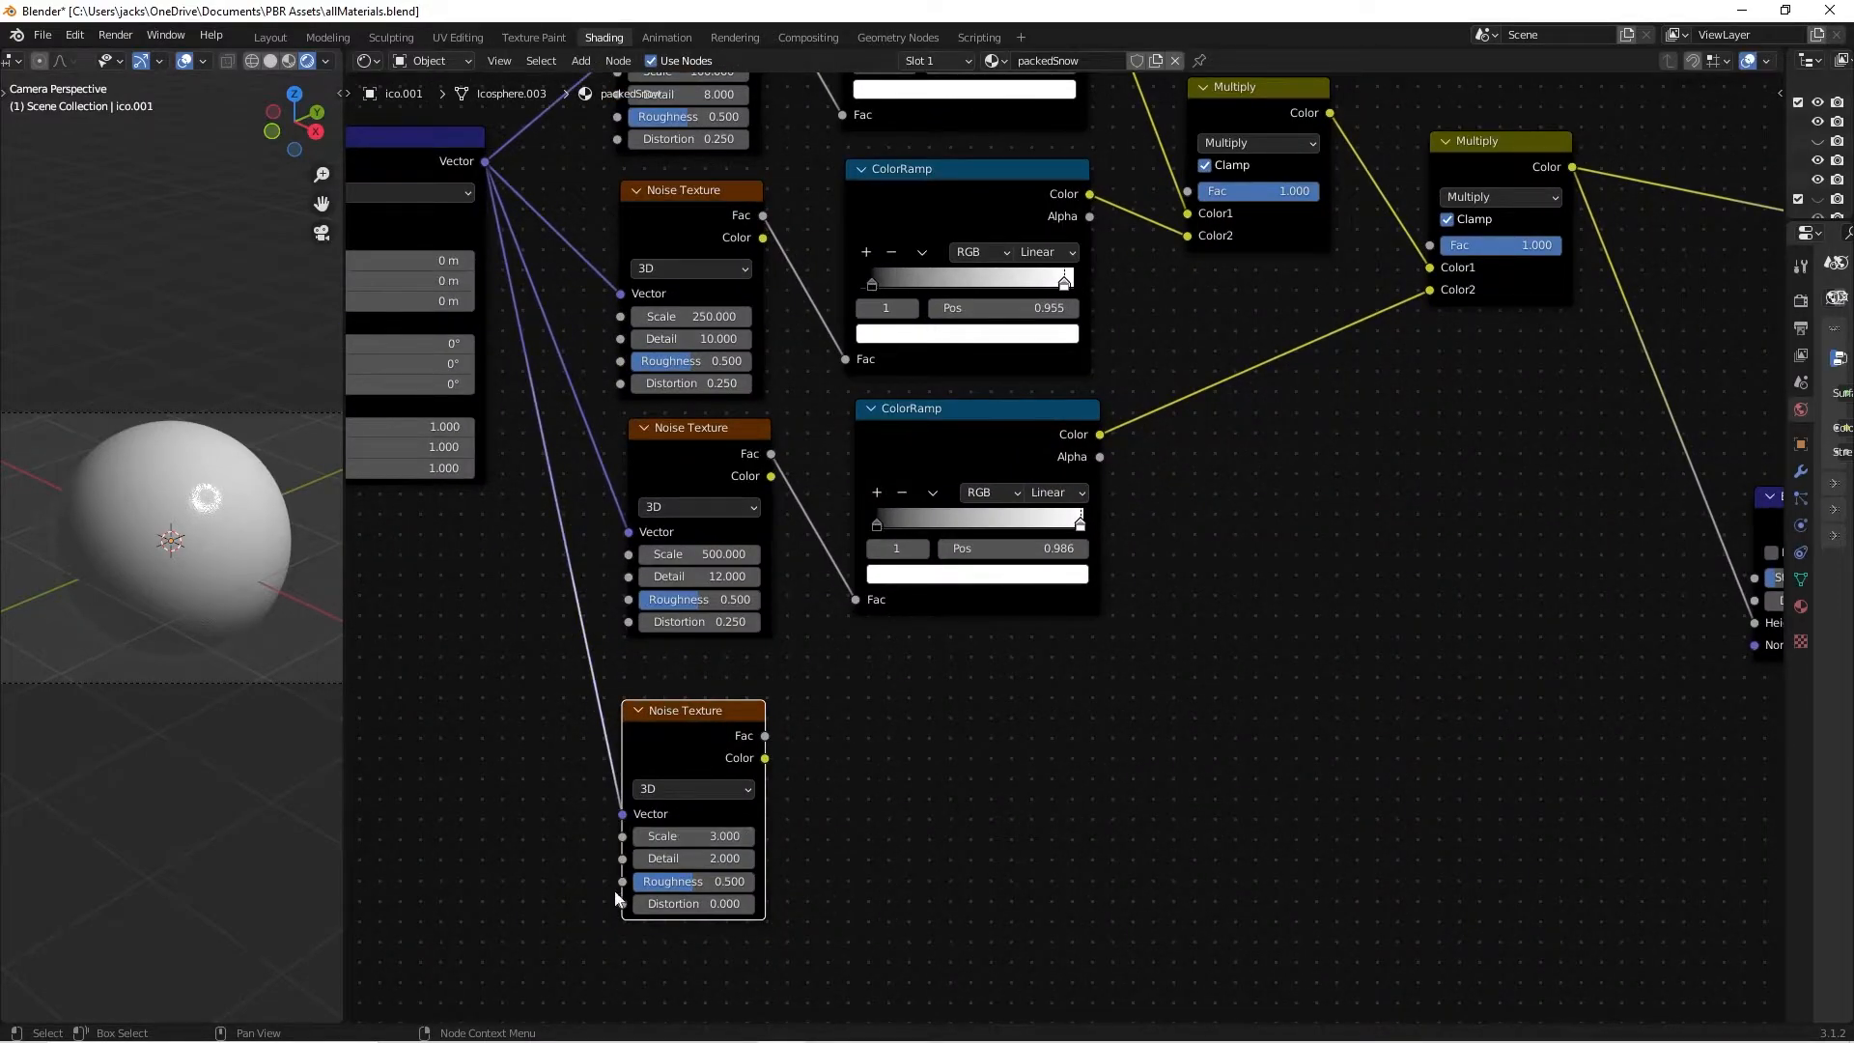
pyautogui.doubleClick(667, 859)
pyautogui.write('4')
pyautogui.press('Return')
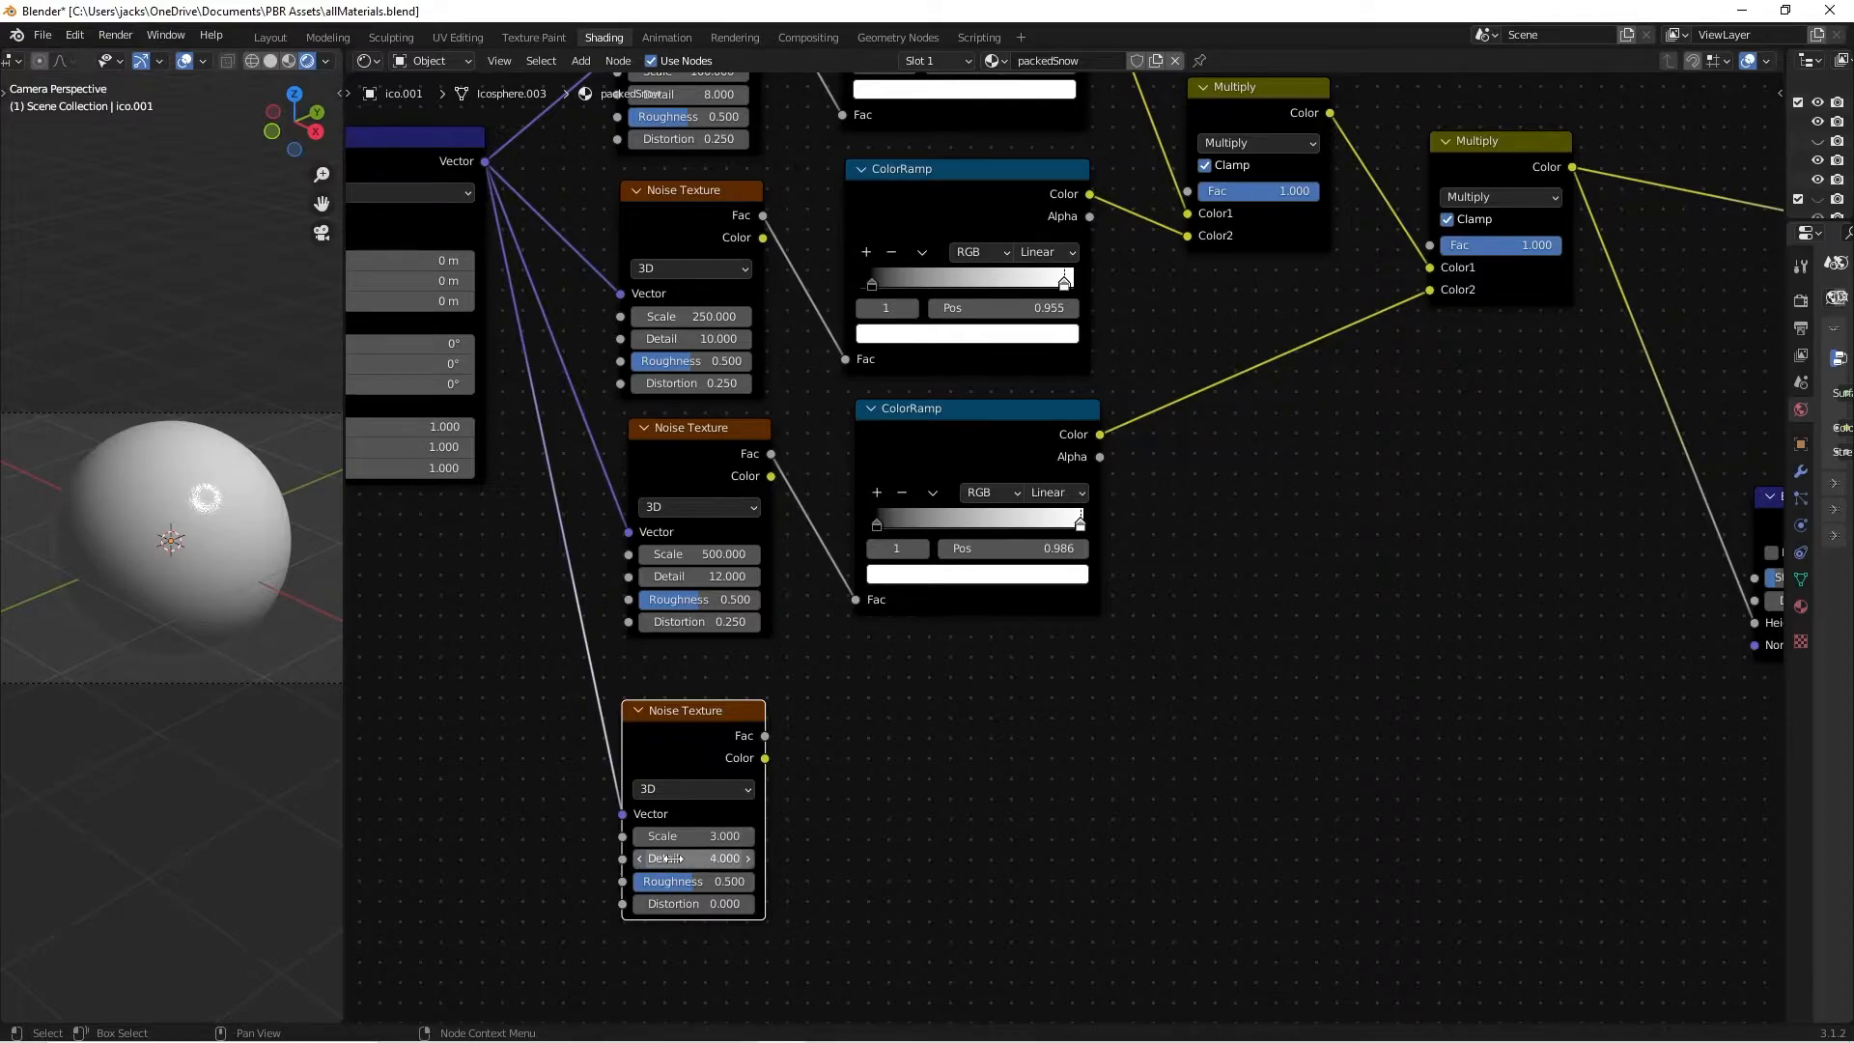
pyautogui.doubleClick(712, 882)
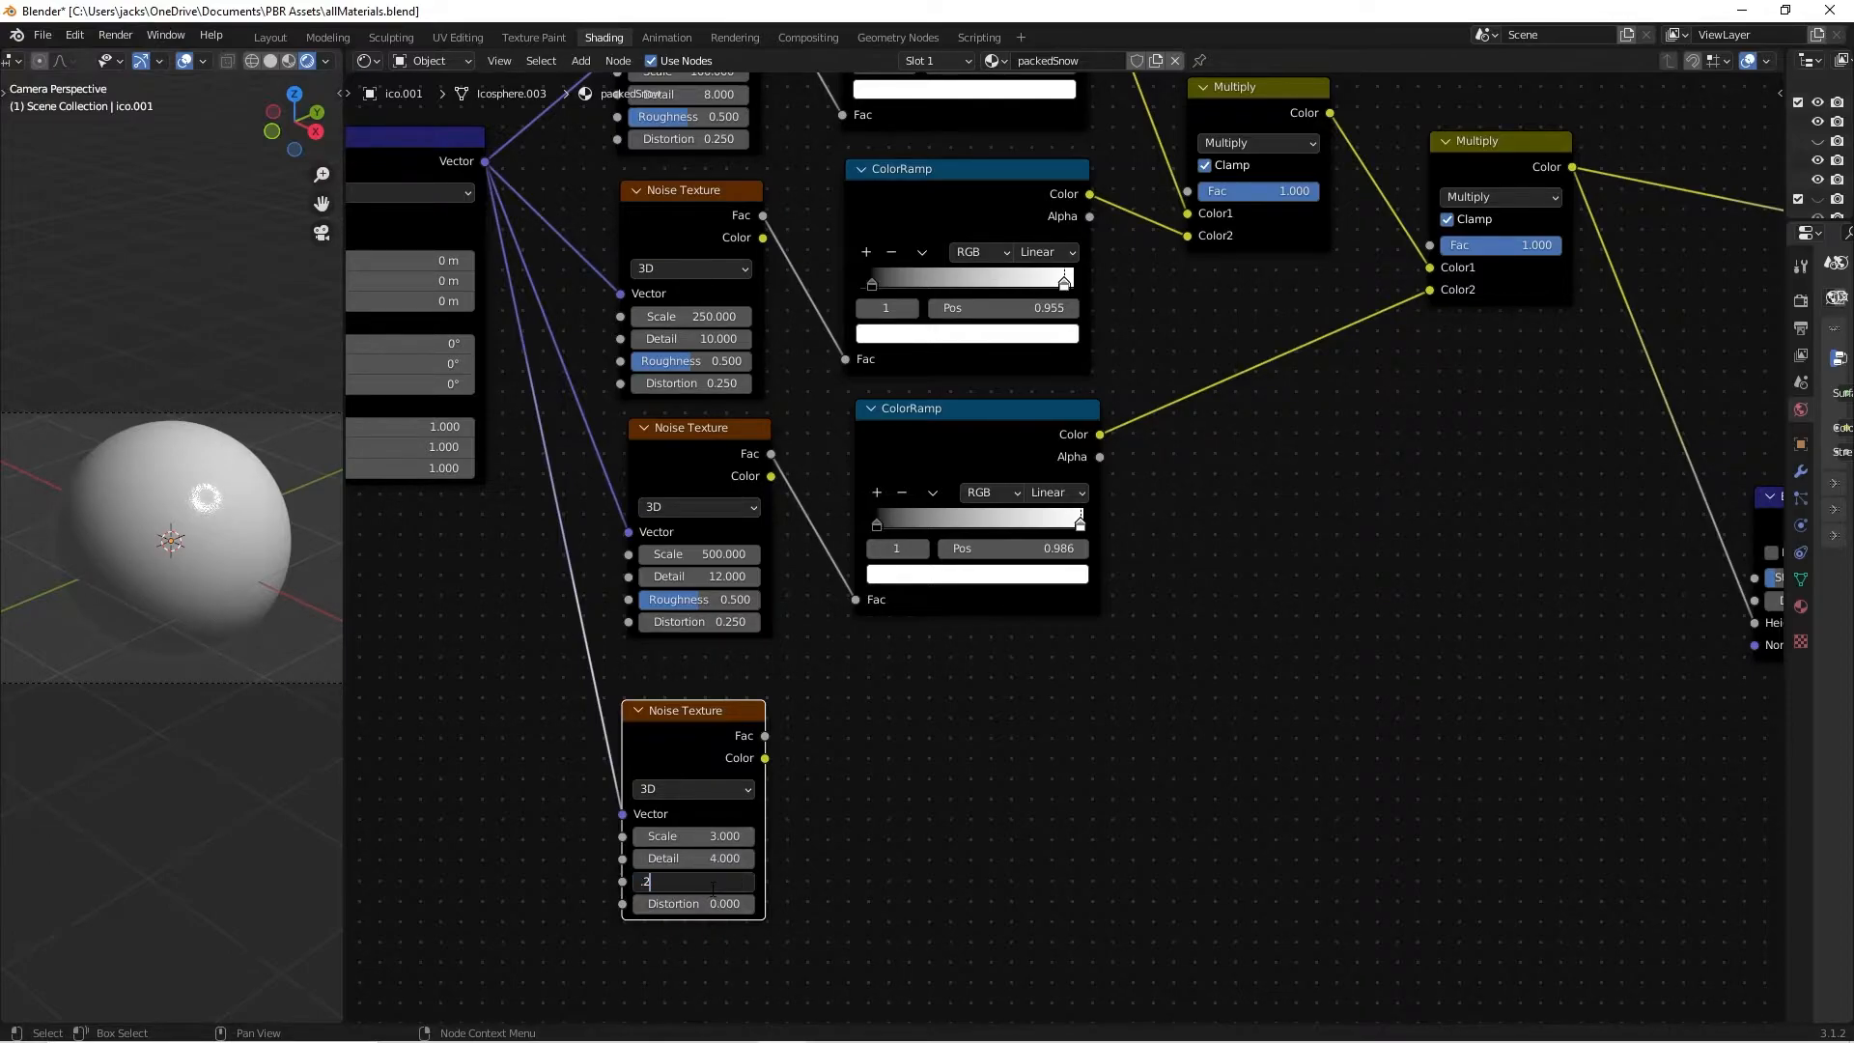
pyautogui.press('Return')
# Add a ColorRamp beside the bottom Noise Texture and link the noise's Fac output to the ramp's Fac input.
pyautogui.click(964, 436)
pyautogui.hotkey('shift', 'a')
pyautogui.click(1016, 758)
pyautogui.write('ramp')
pyautogui.press('Return')
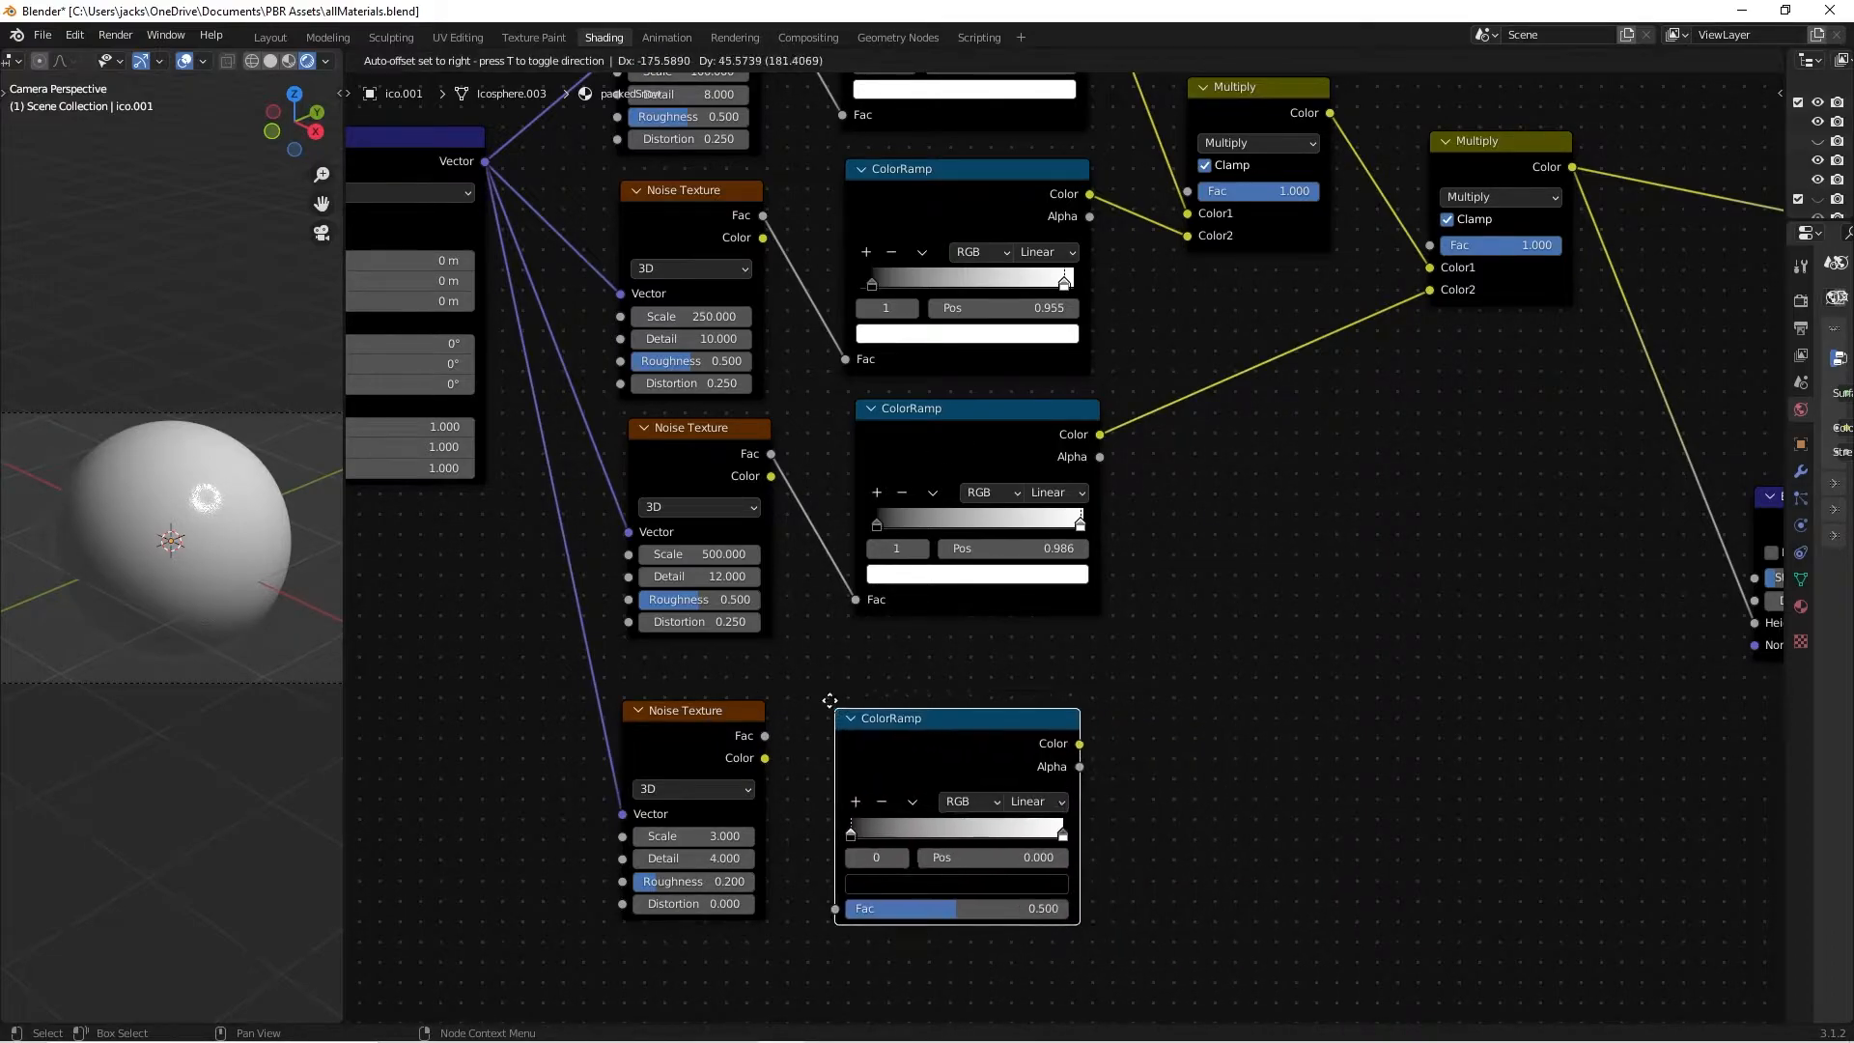
pyautogui.click(825, 692)
pyautogui.moveTo(766, 738); pyautogui.dragTo(827, 896)
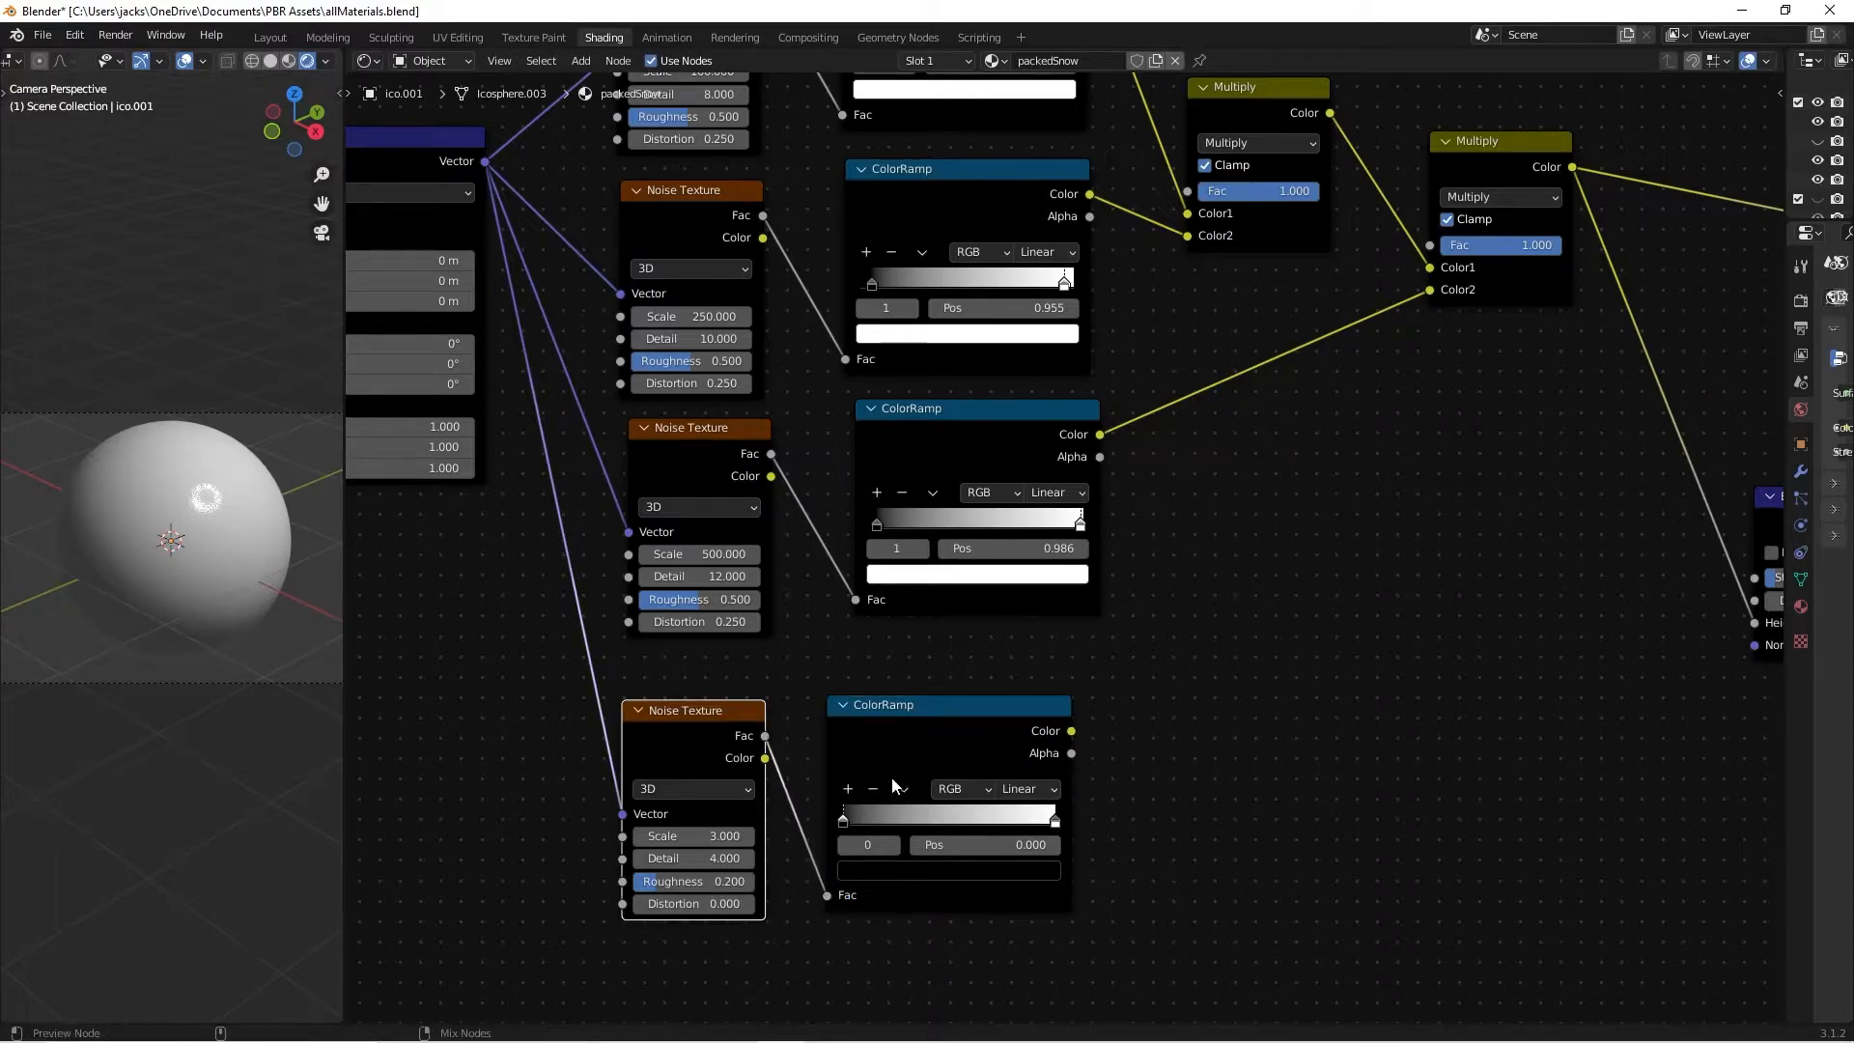
# Preview the new ColorRamp on the sphere and move its black stop to 0.150 and its white stop to 0.841.
pyautogui.keyDown('ctrl'); pyautogui.keyDown('shift'); pyautogui.click(904, 758); pyautogui.keyUp('shift'); pyautogui.keyUp('ctrl')
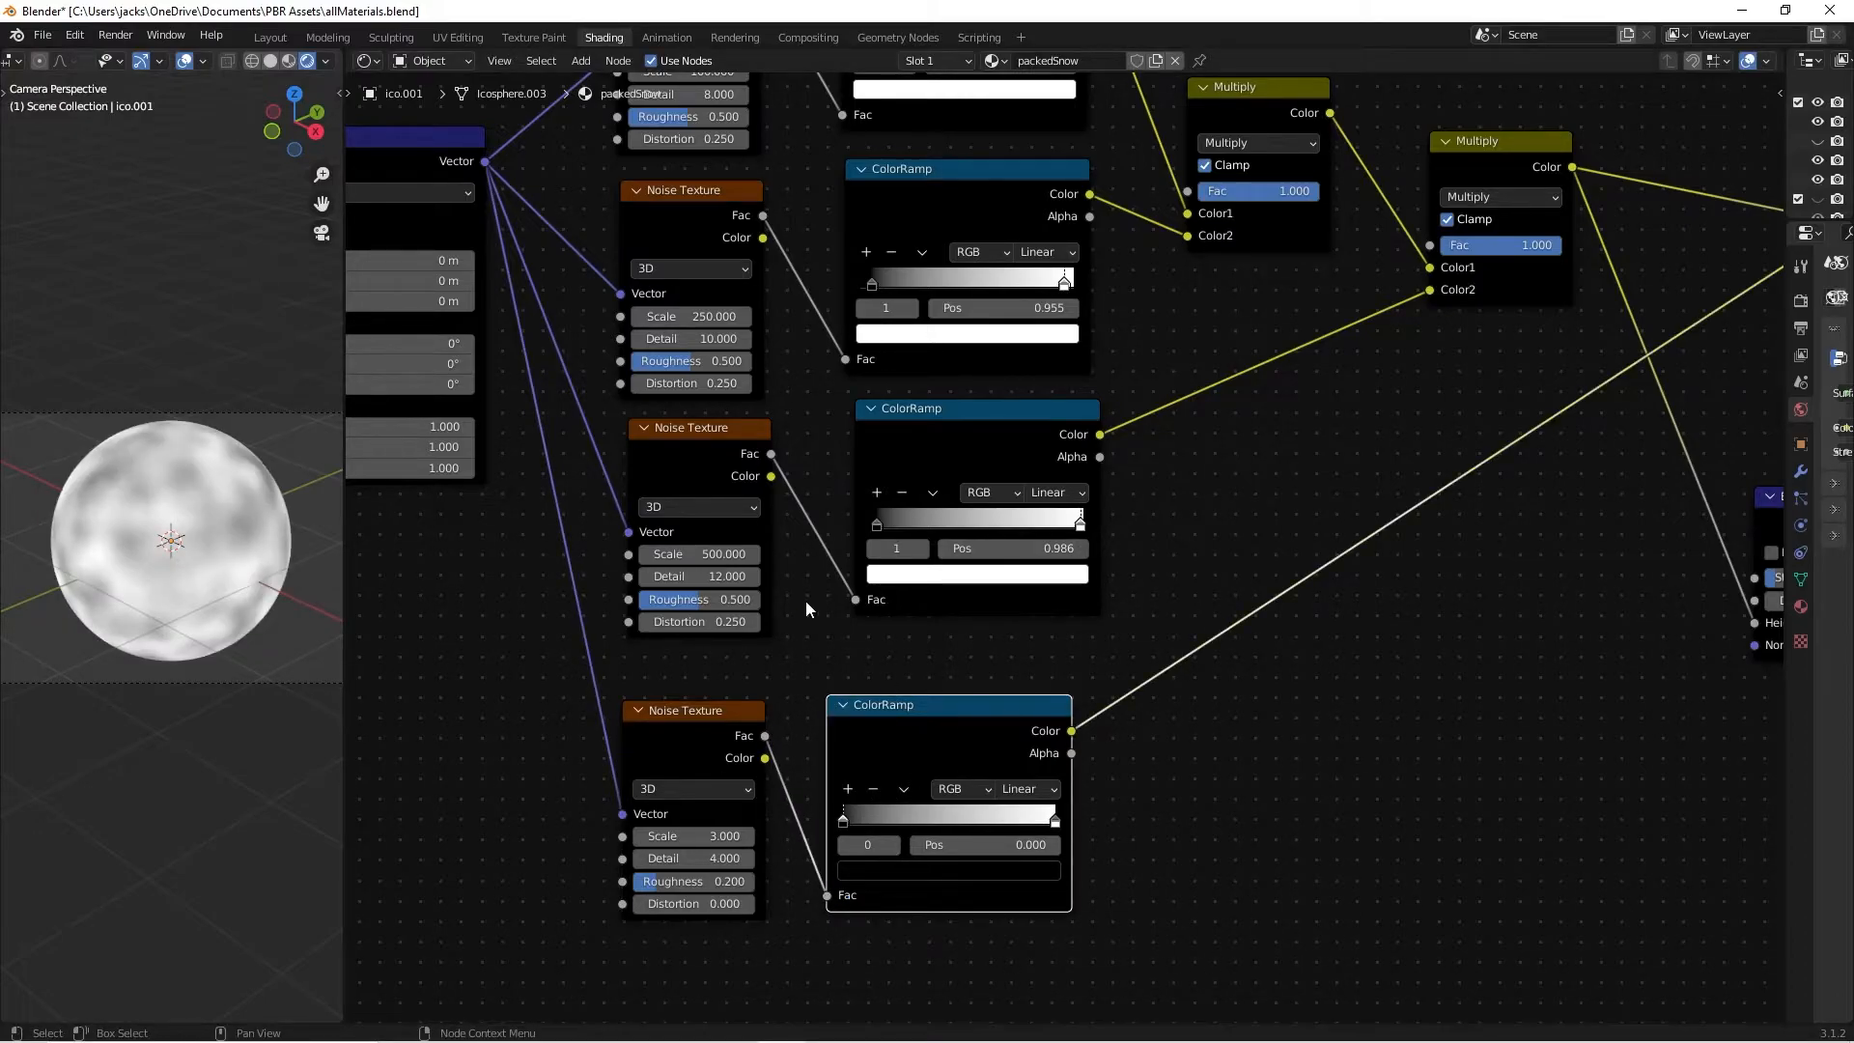
pyautogui.moveTo(1169, 836); pyautogui.dragTo(1172, 778, button='middle')
pyautogui.scroll(2, 1172, 778)
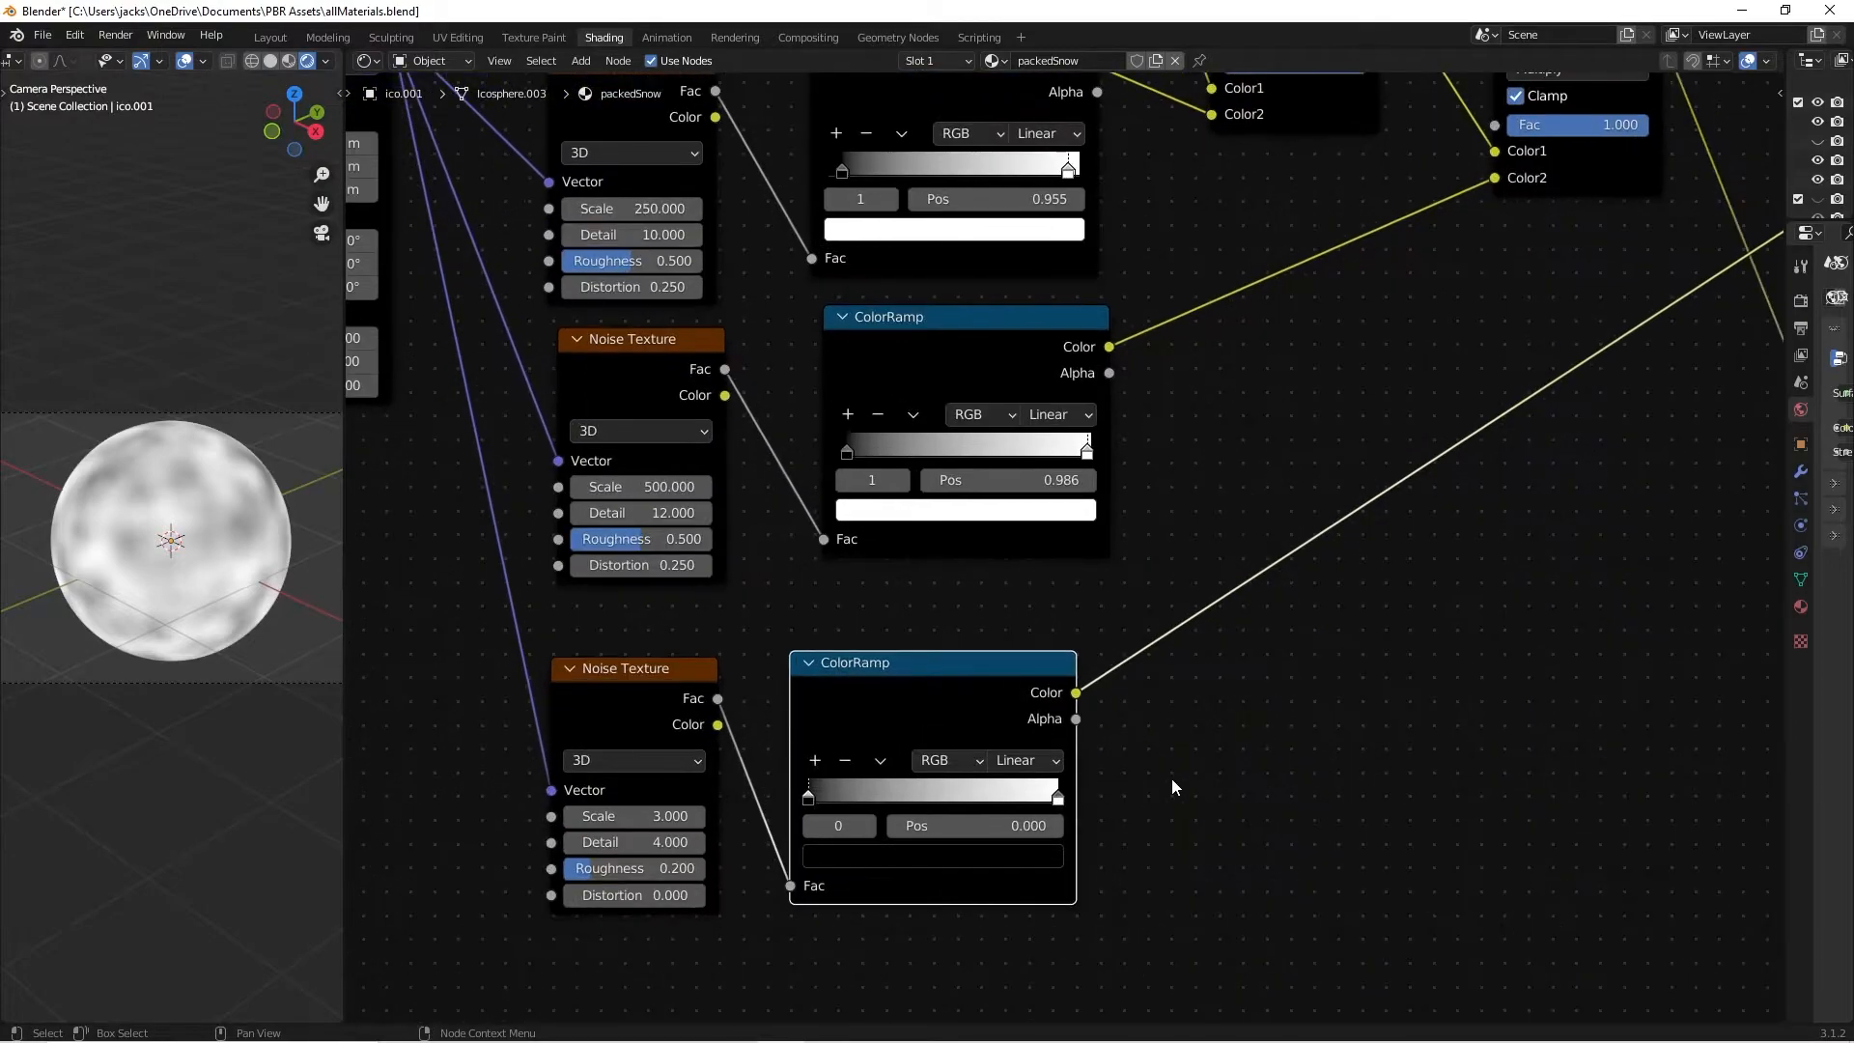
pyautogui.moveTo(812, 802); pyautogui.dragTo(846, 809)
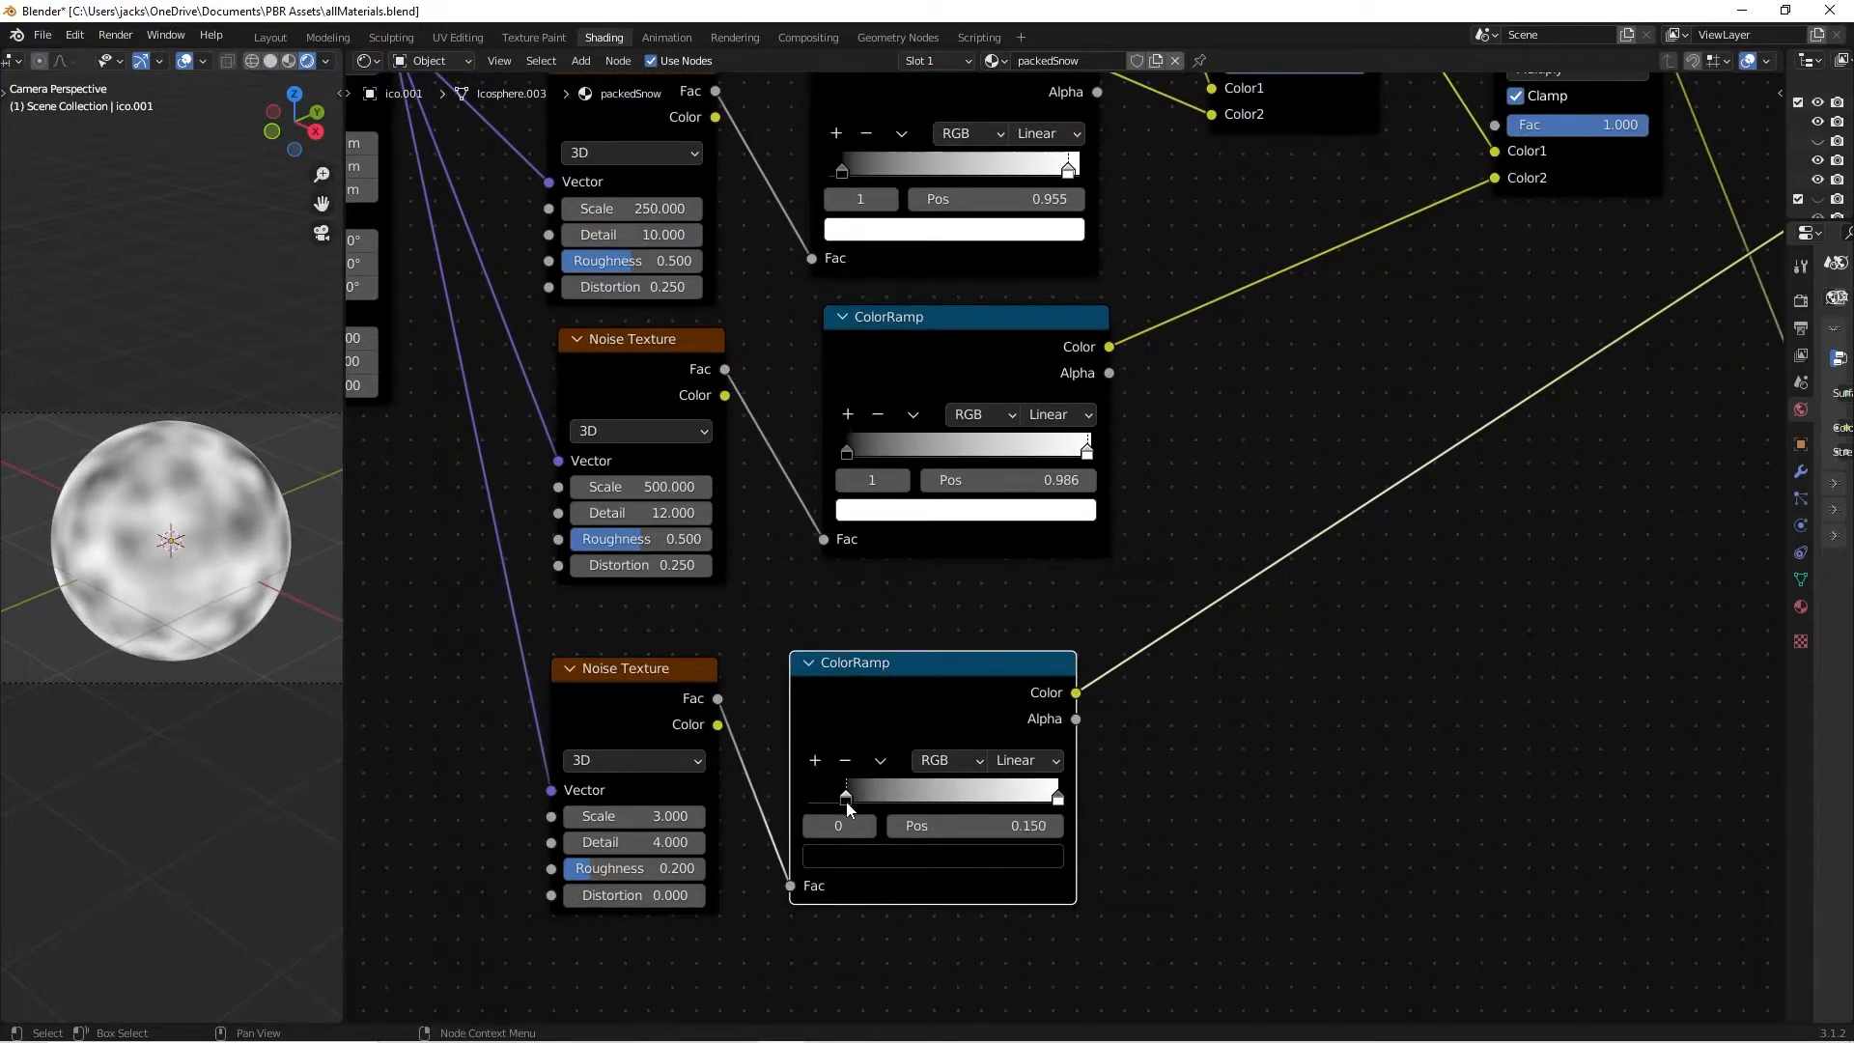
pyautogui.moveTo(1059, 793); pyautogui.dragTo(1020, 794)
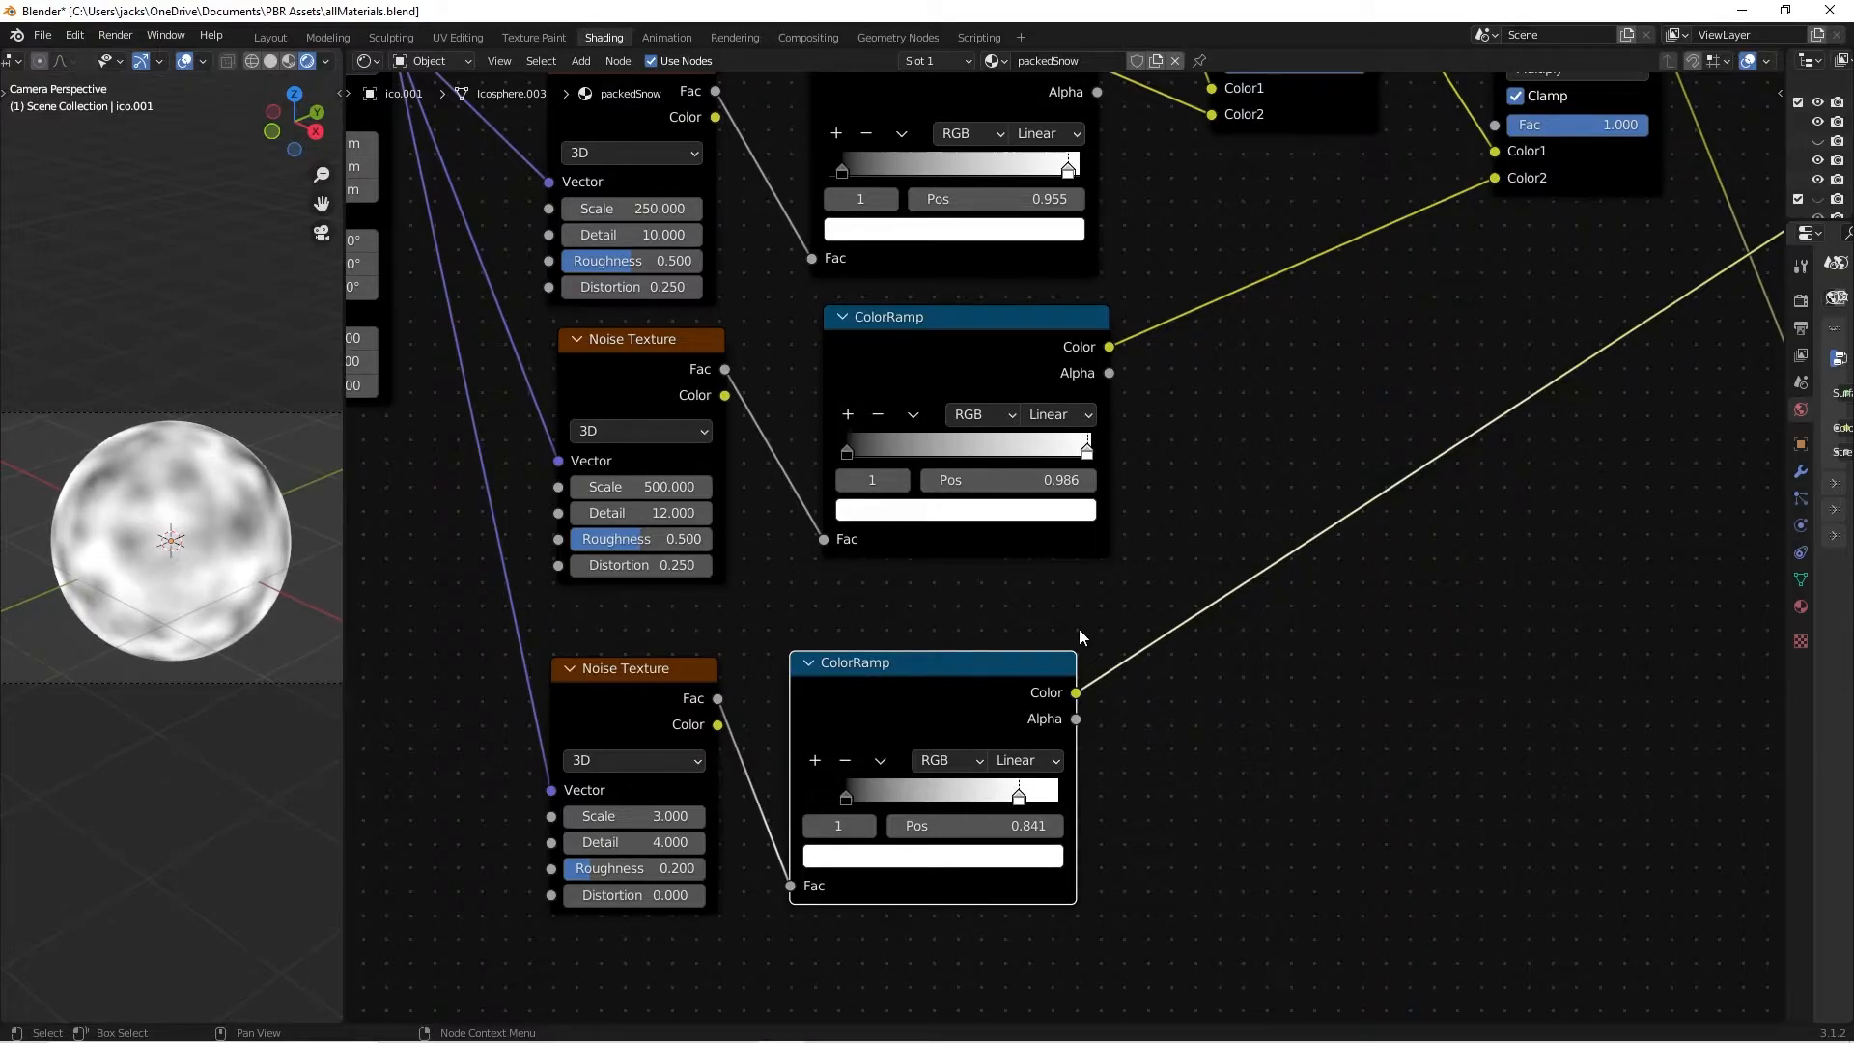
pyautogui.moveTo(914, 630); pyautogui.dragTo(1007, 606, button='middle')
pyautogui.scroll(2, 193, 541)
pyautogui.moveTo(69, 557); pyautogui.dragTo(143, 576, button='middle')
pyautogui.scroll(6, 92, 539)
pyautogui.scroll(-4, 203, 522)
pyautogui.scroll(-3, 816, 612)
# Save the file, add a second Bump node before the existing one and link the bottom ColorRamp's Color to its Height.
pyautogui.moveTo(1668, 607); pyautogui.dragTo(1300, 612, button='middle')
pyautogui.moveTo(1476, 487); pyautogui.dragTo(1512, 483)
pyautogui.hotkey('ctrl', 's')
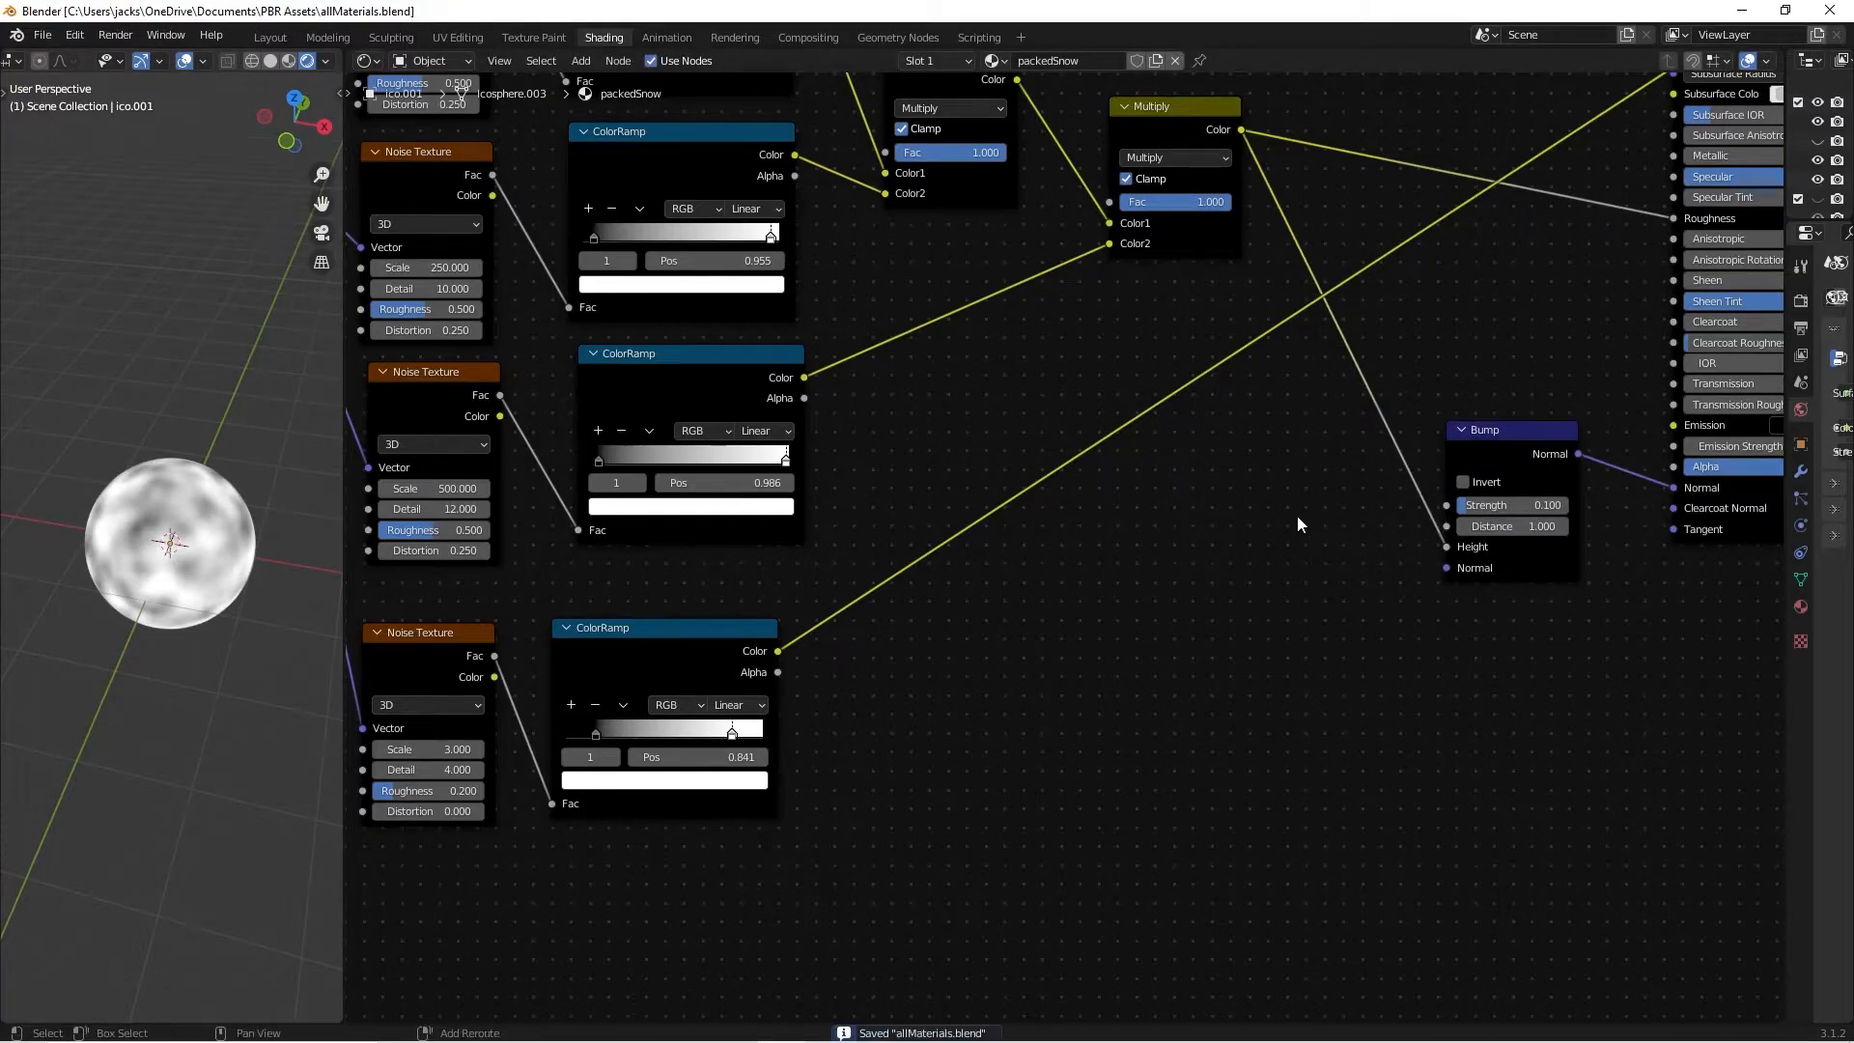
pyautogui.hotkey('shift', 'a')
pyautogui.write('bump')
pyautogui.press('Return')
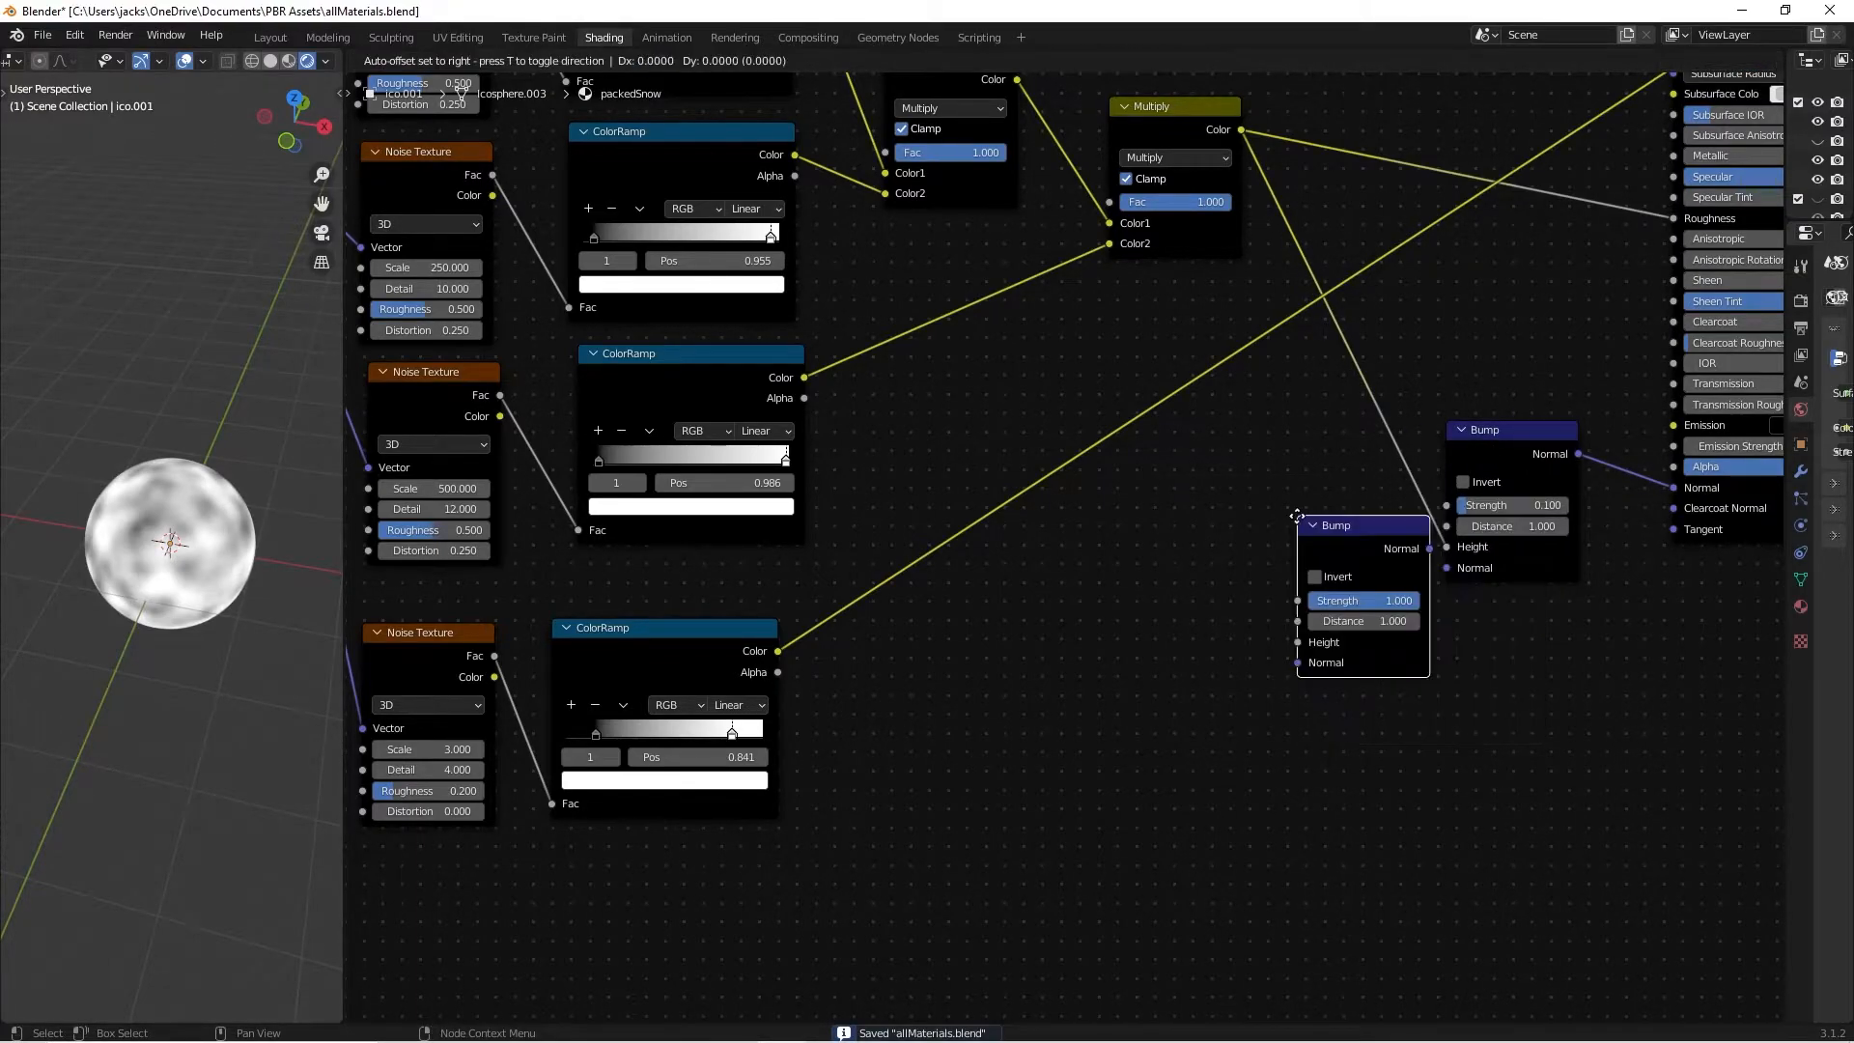
pyautogui.click(1252, 506)
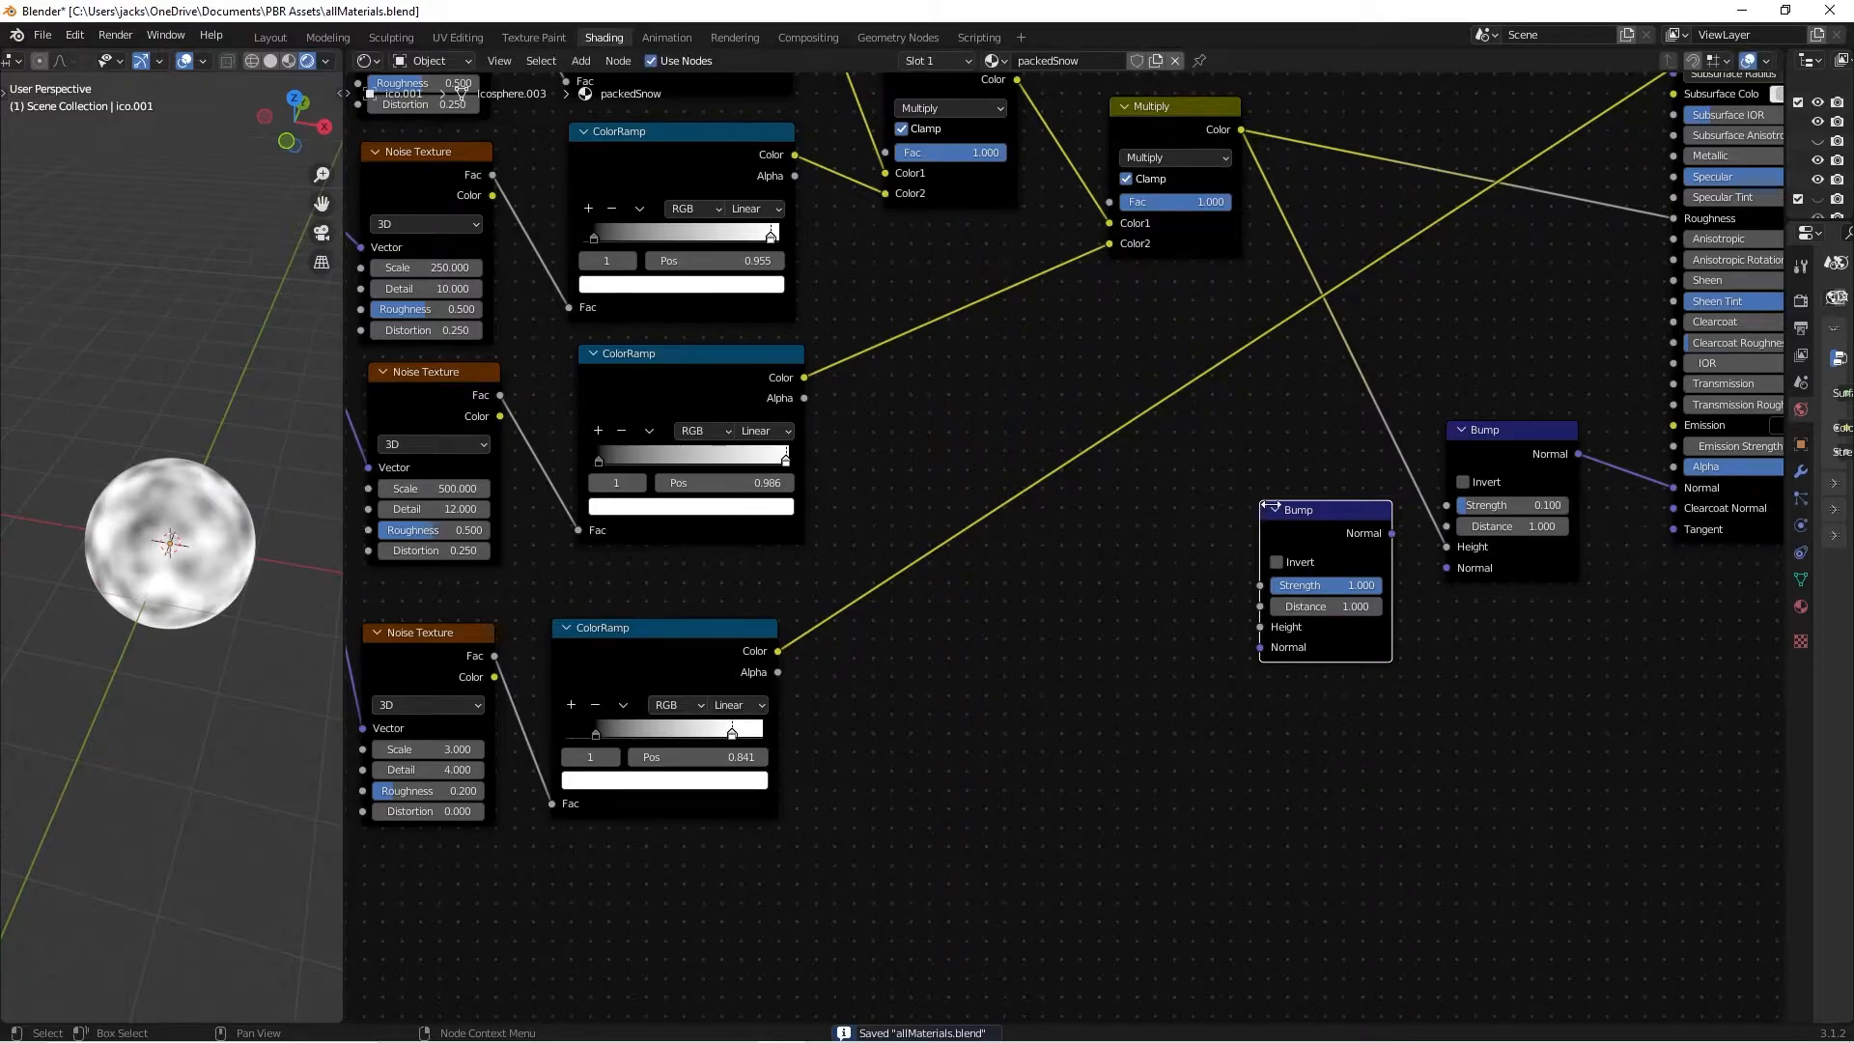
pyautogui.moveTo(778, 651); pyautogui.dragTo(1263, 639)
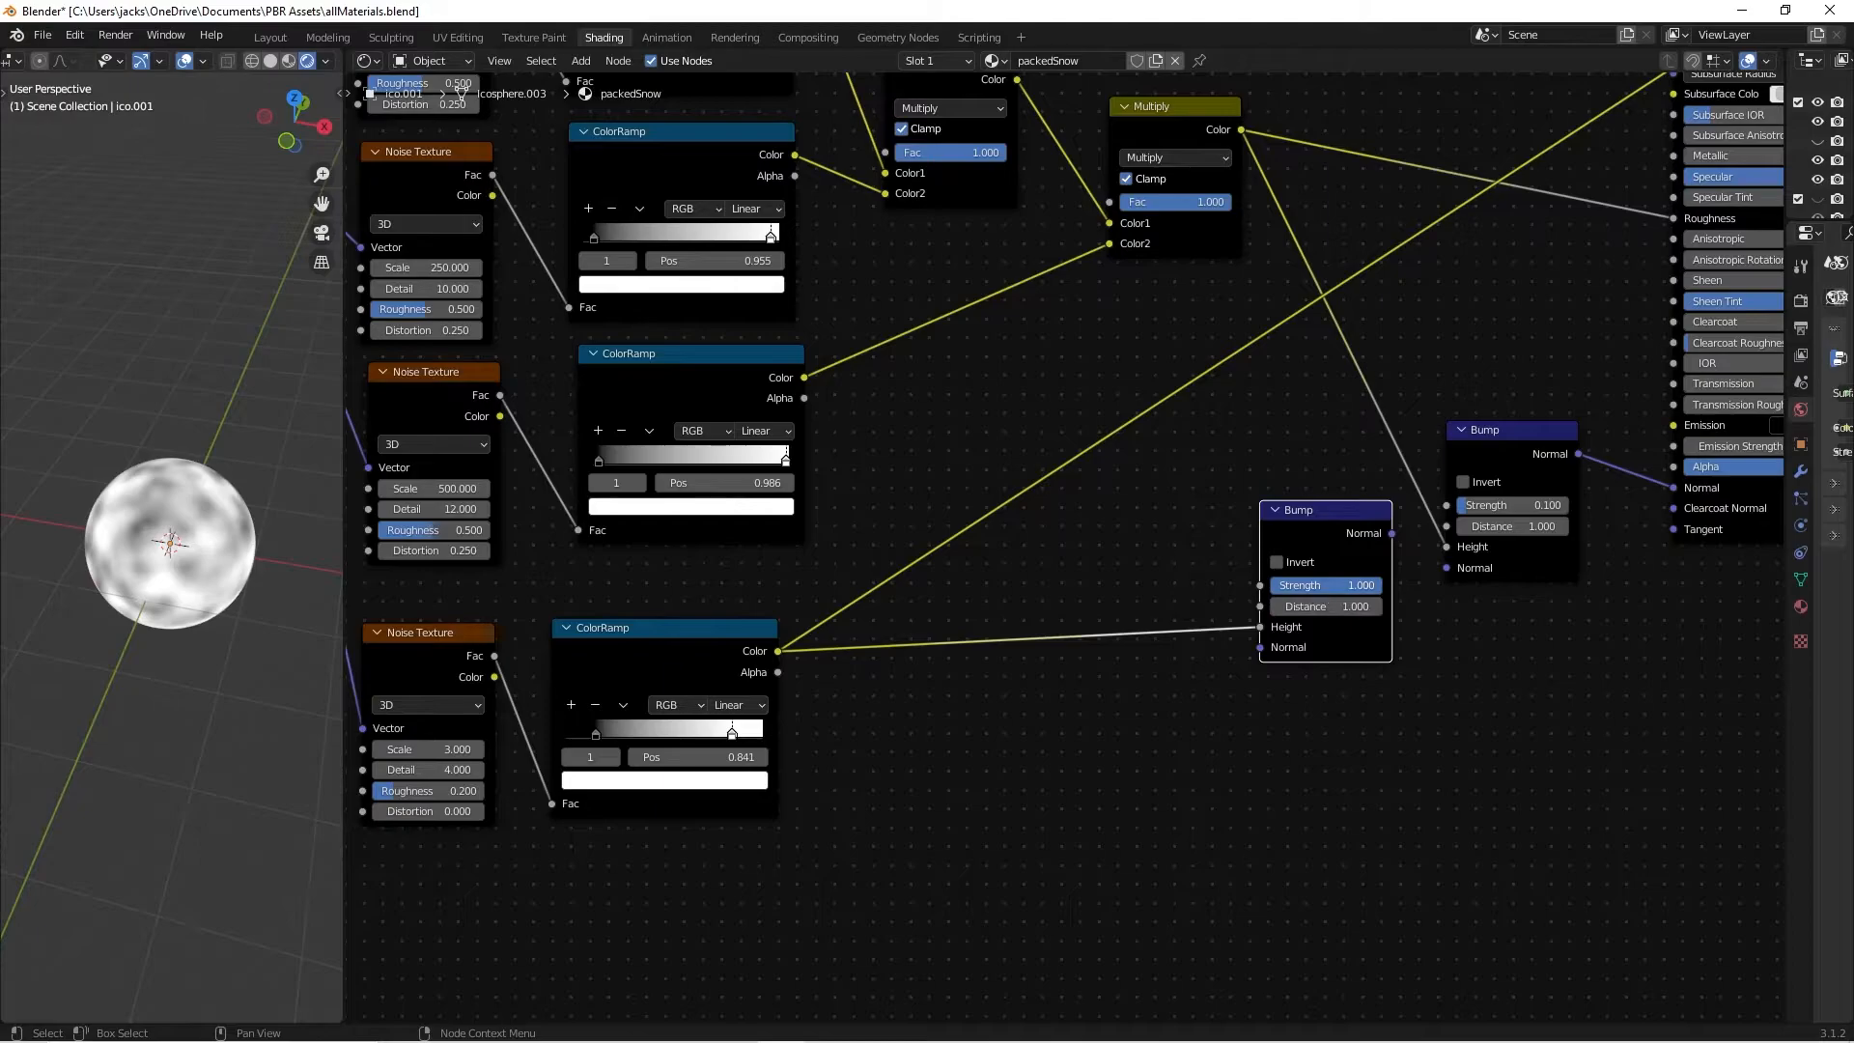
# Set the new Bump node's Strength to 0.3, shift it away from the existing Bump and preview its normals on the sphere.
pyautogui.click(1323, 587)
pyautogui.press('BackSpace')
pyautogui.write('.3')
pyautogui.press('Return')
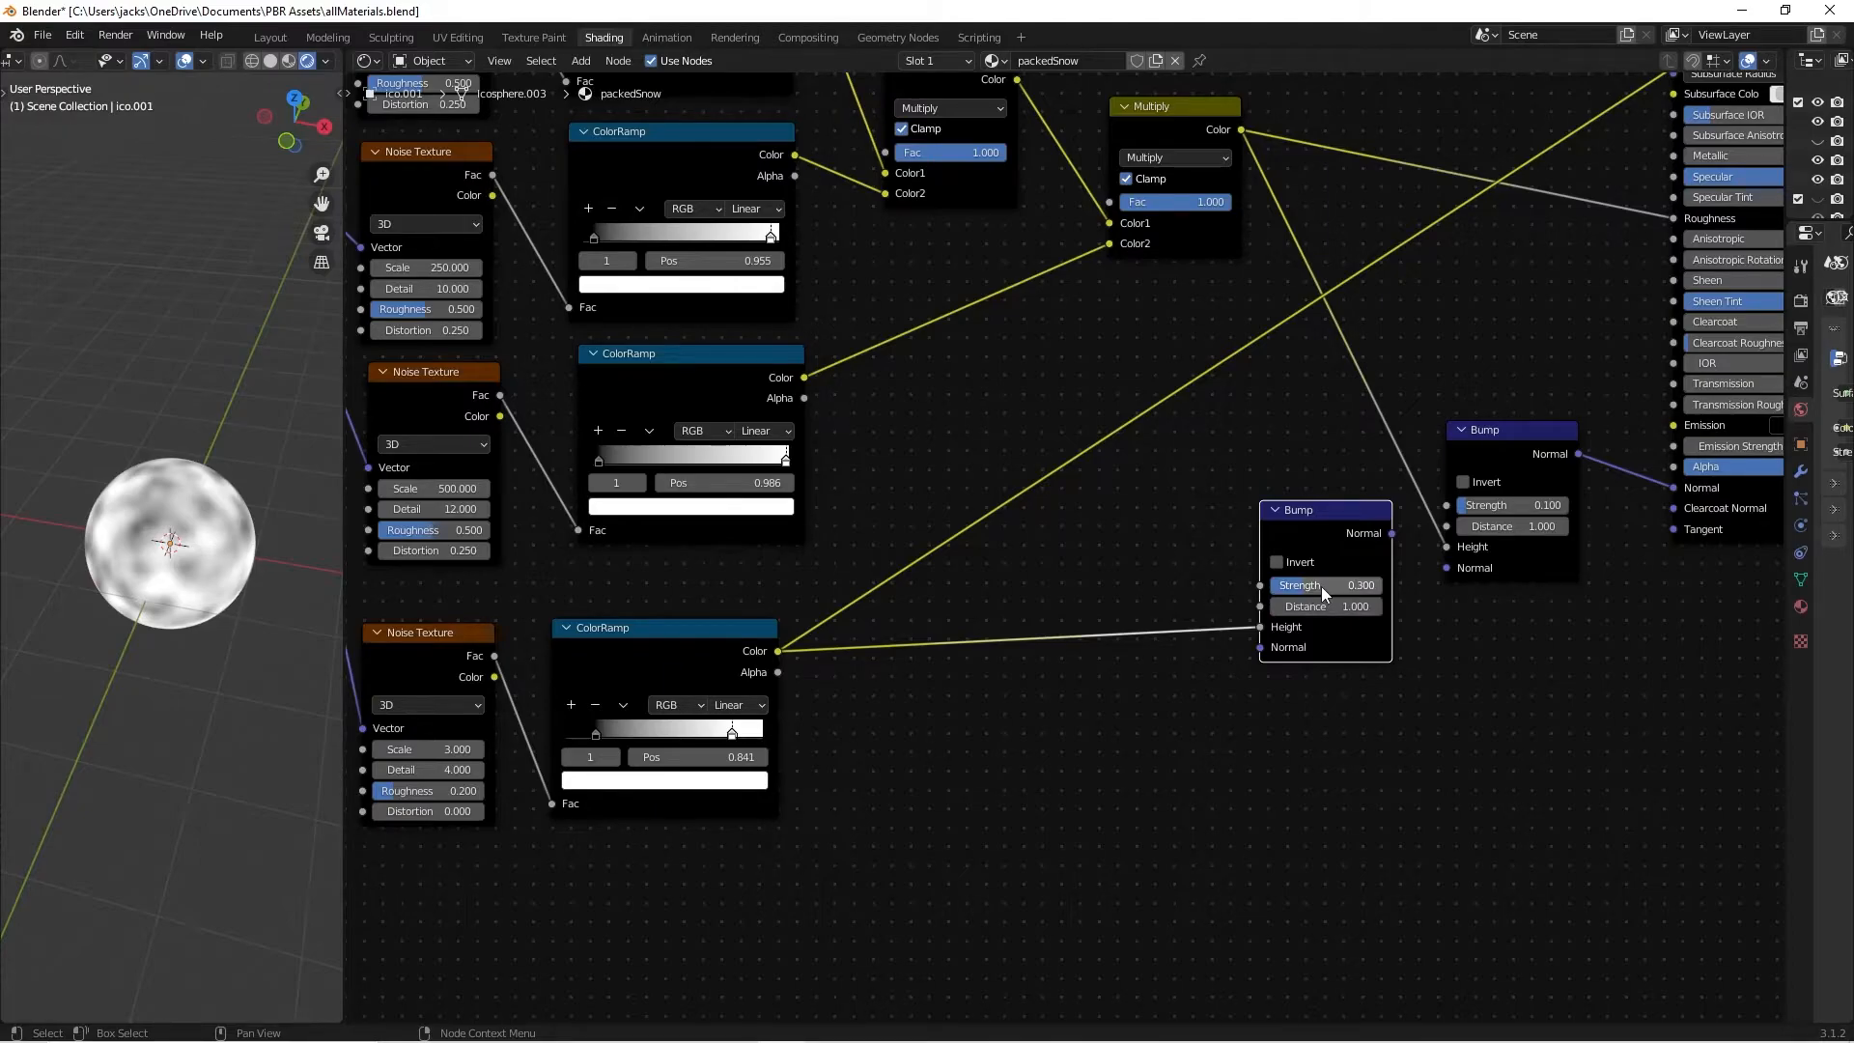
pyautogui.press('g')
pyautogui.click(1176, 539)
pyautogui.keyDown('ctrl'); pyautogui.keyDown('shift'); pyautogui.click(1250, 550); pyautogui.keyUp('shift'); pyautogui.keyUp('ctrl')
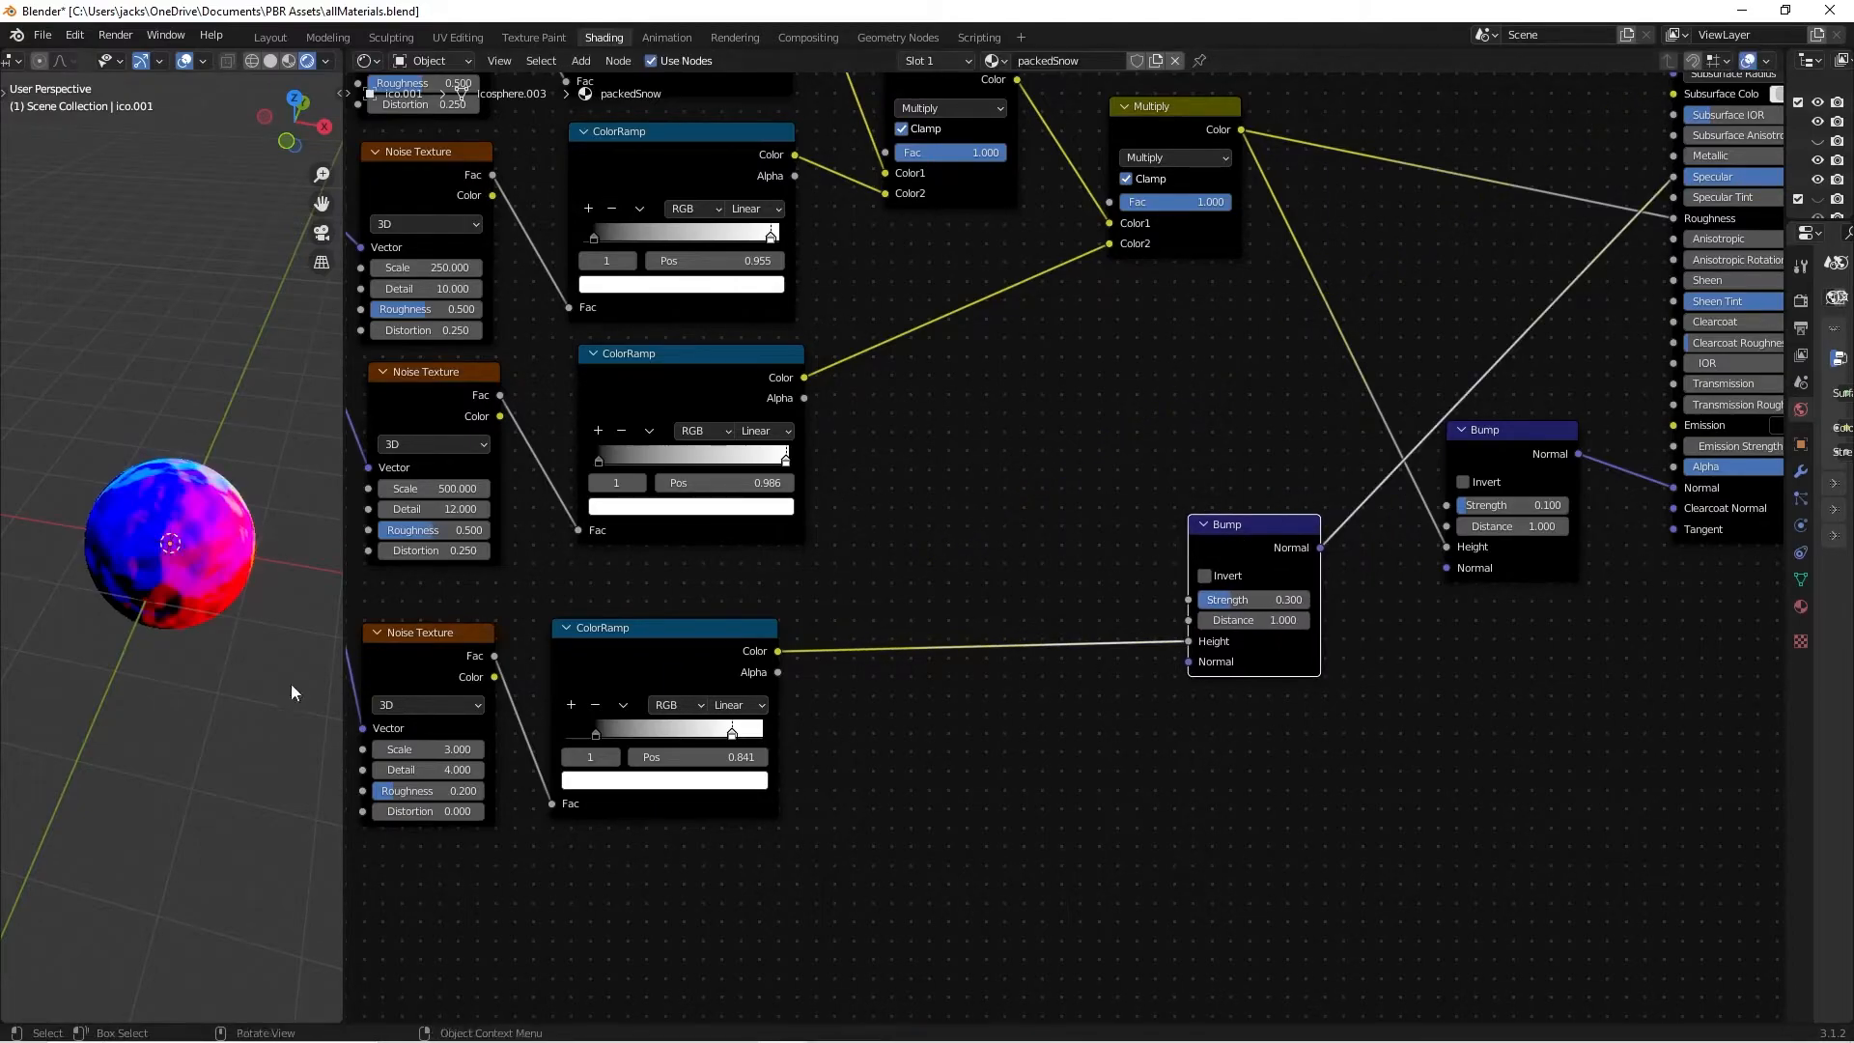
pyautogui.scroll(4, 269, 547)
pyautogui.moveTo(266, 545); pyautogui.dragTo(309, 572, button='middle')
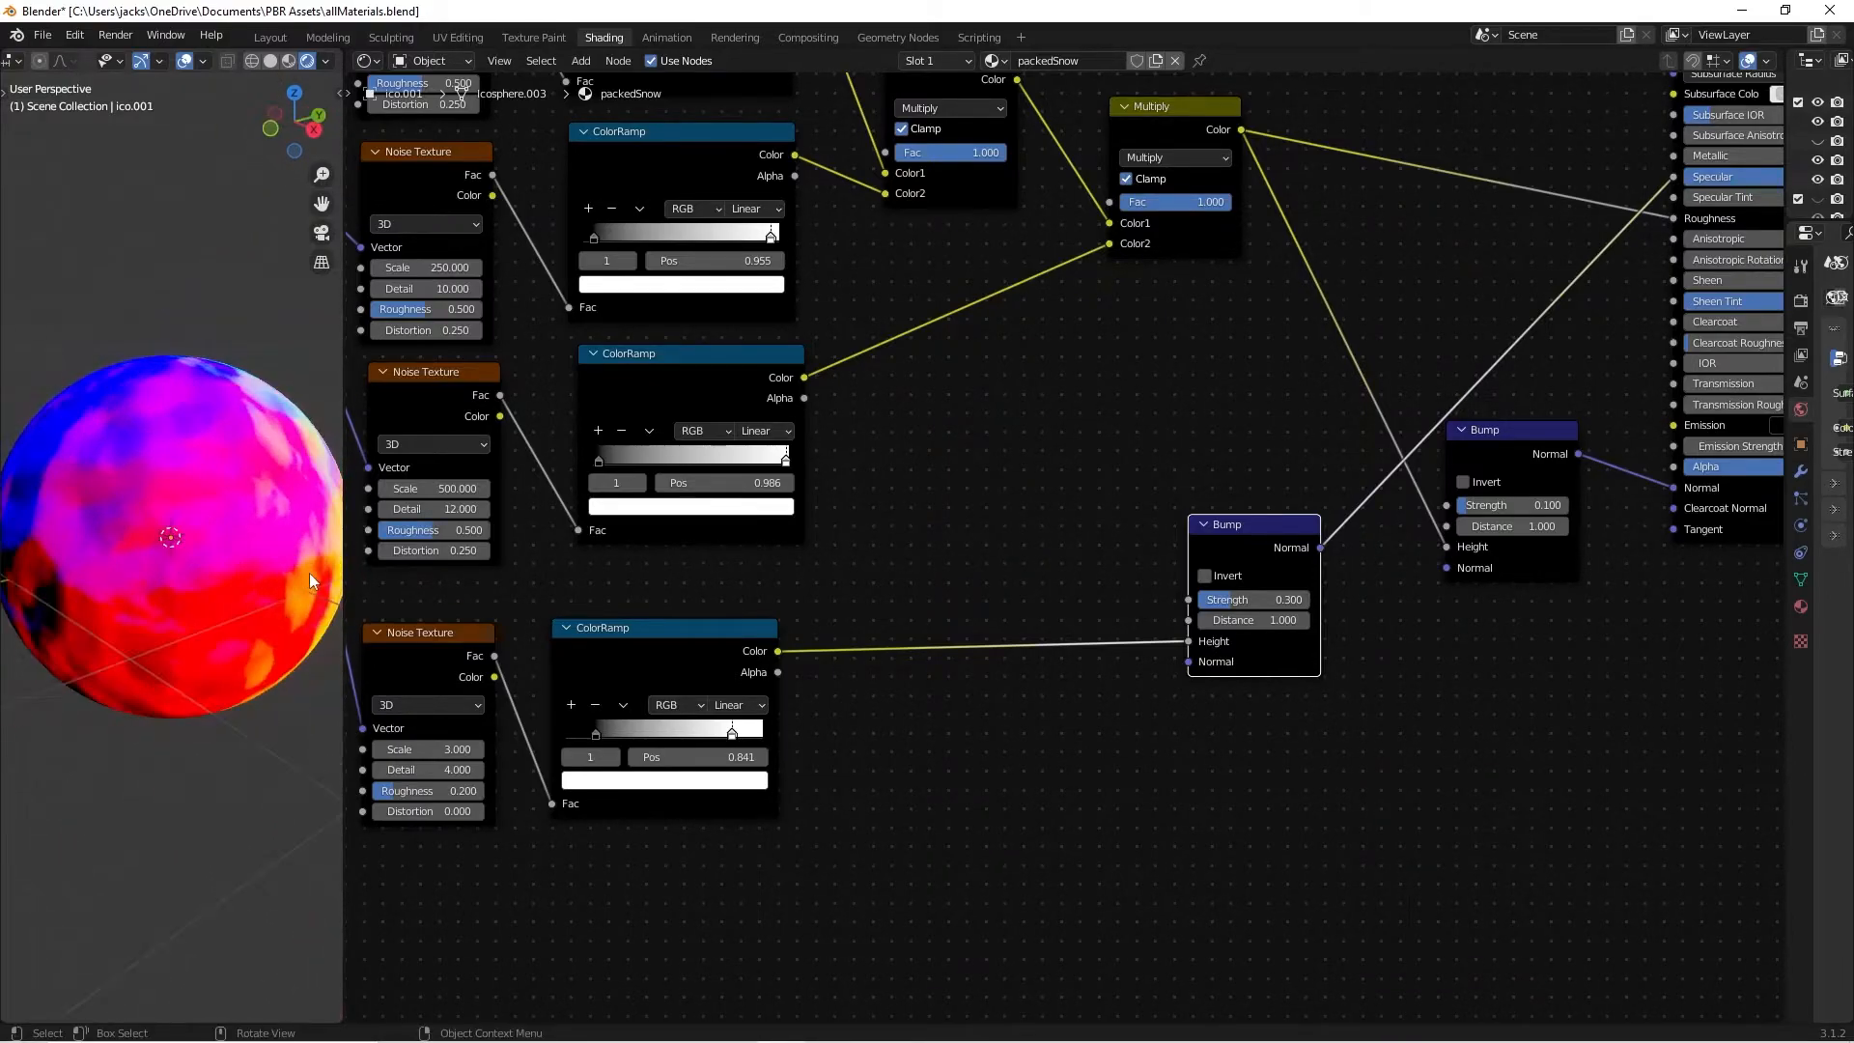
pyautogui.moveTo(176, 572); pyautogui.dragTo(251, 570, button='middle')
pyautogui.moveTo(1235, 604); pyautogui.dragTo(1288, 604)
pyautogui.rightClick(1285, 607)
pyautogui.click(1411, 569)
# Link the new Bump's Normal output to the existing Bump's Normal input and show the Principled BSDF on the sphere.
pyautogui.moveTo(1319, 549); pyautogui.dragTo(1447, 568)
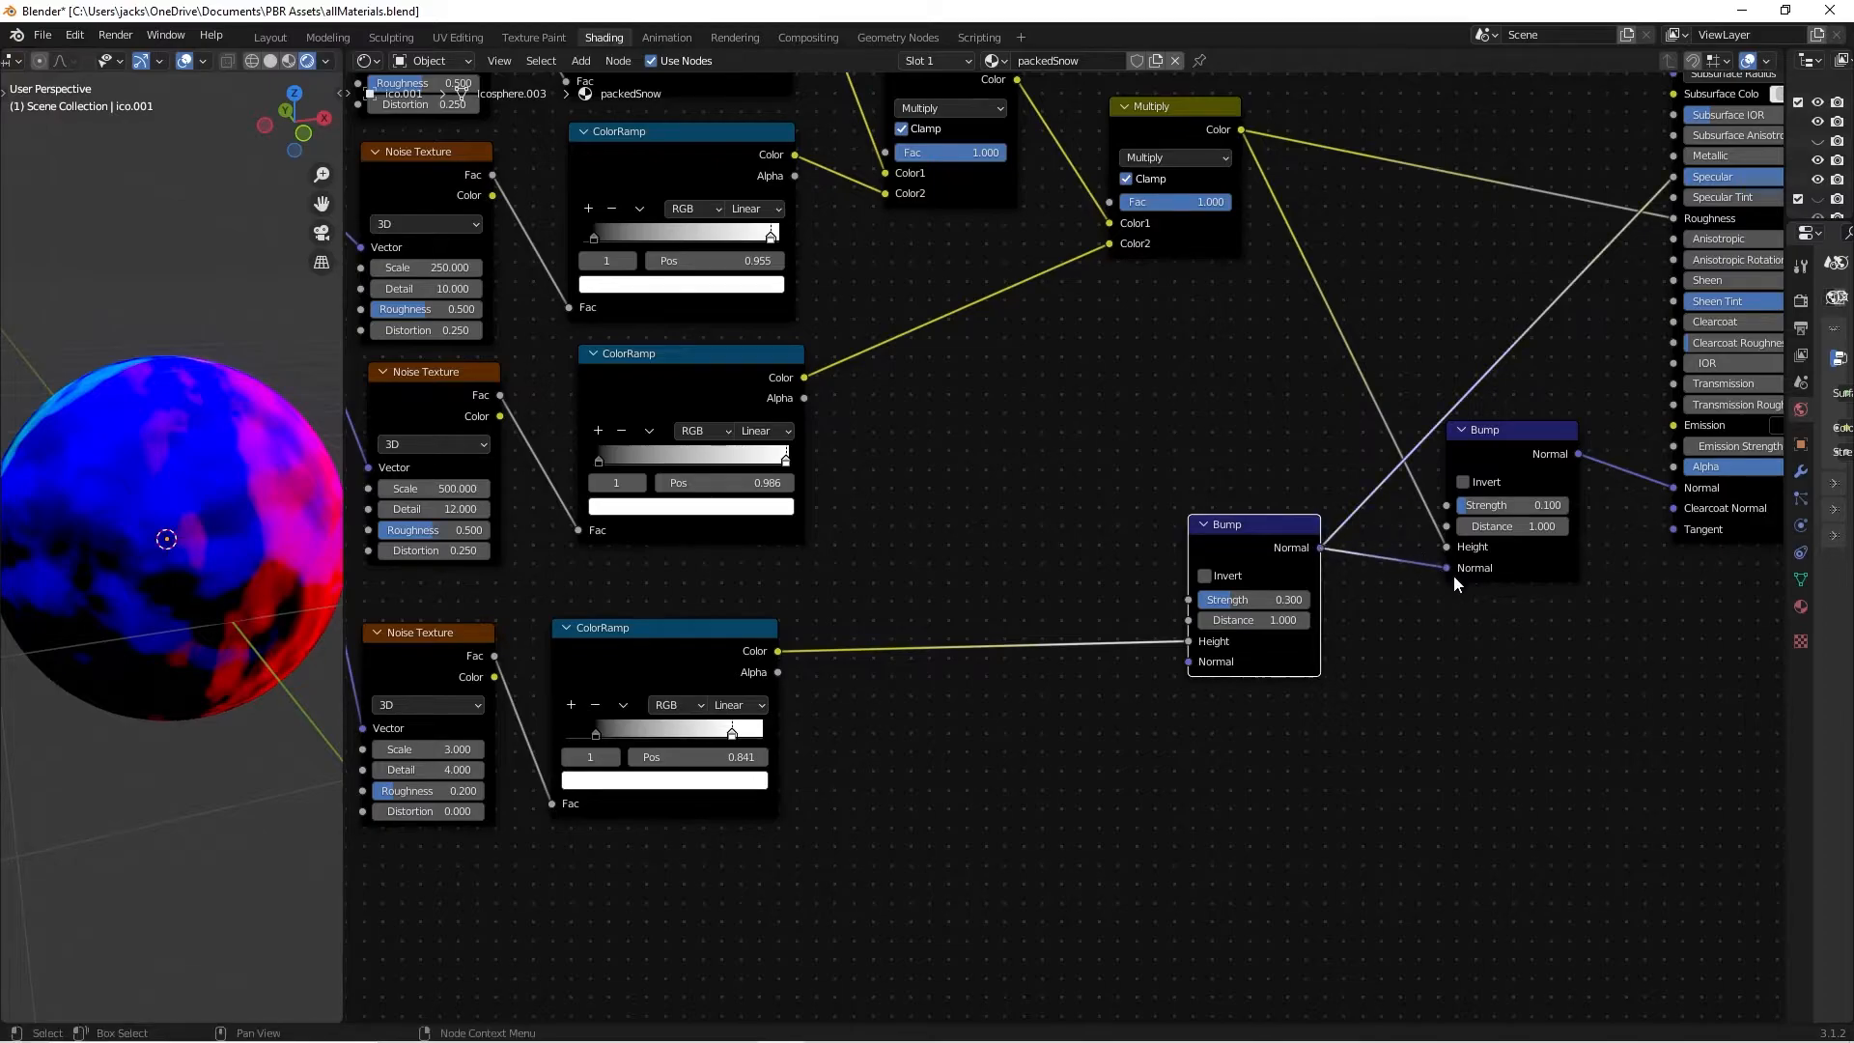
pyautogui.moveTo(1532, 451); pyautogui.dragTo(1590, 486)
pyautogui.click(1580, 421)
pyautogui.moveTo(1578, 417); pyautogui.dragTo(1326, 516, button='middle')
pyautogui.keyDown('ctrl'); pyautogui.keyDown('shift'); pyautogui.click(1620, 634); pyautogui.keyUp('shift'); pyautogui.keyUp('ctrl')
pyautogui.moveTo(1162, 323); pyautogui.dragTo(1075, 530, button='middle')
pyautogui.scroll(-1, 1226, 281)
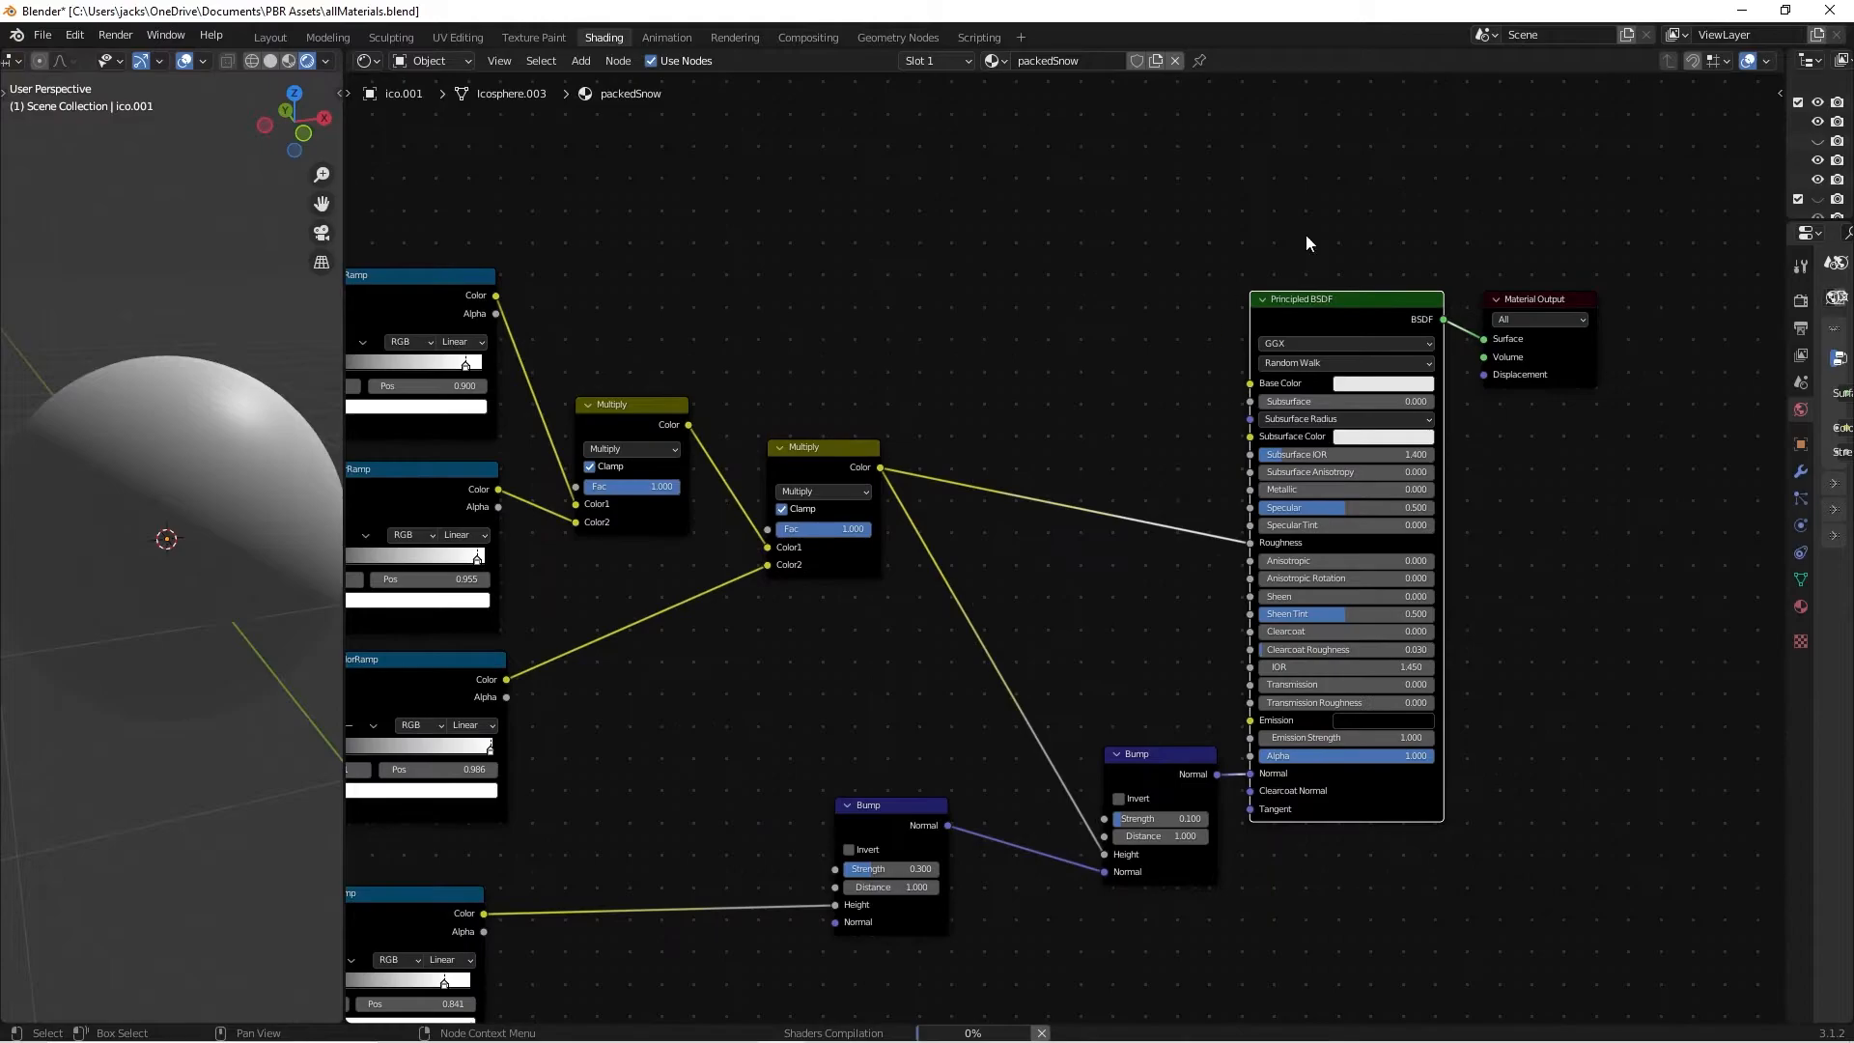
pyautogui.moveTo(995, 628); pyautogui.dragTo(1196, 522, button='middle')
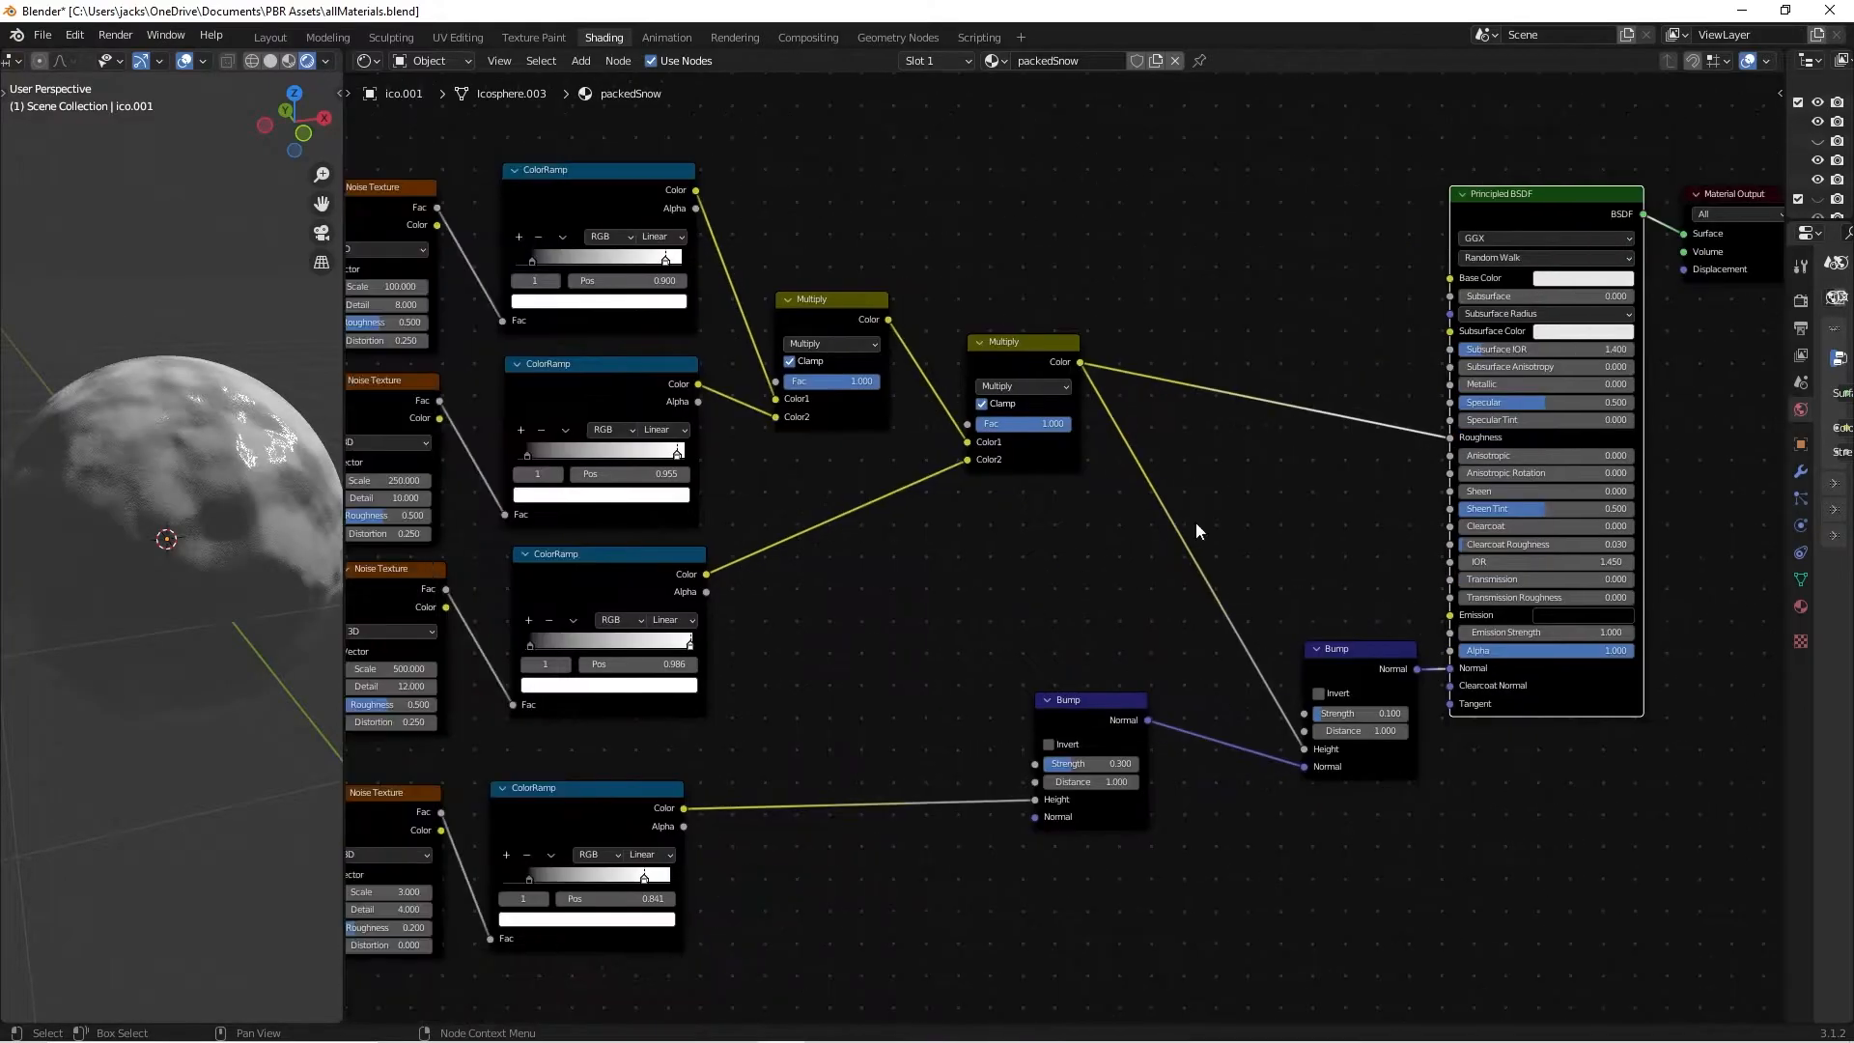
pyautogui.moveTo(206, 573); pyautogui.dragTo(107, 571, button='middle')
pyautogui.moveTo(264, 564); pyautogui.dragTo(170, 566, button='middle')
# Set the large-scale noise's Bump Strength to 0.2 and save the file.
pyautogui.click(1091, 764)
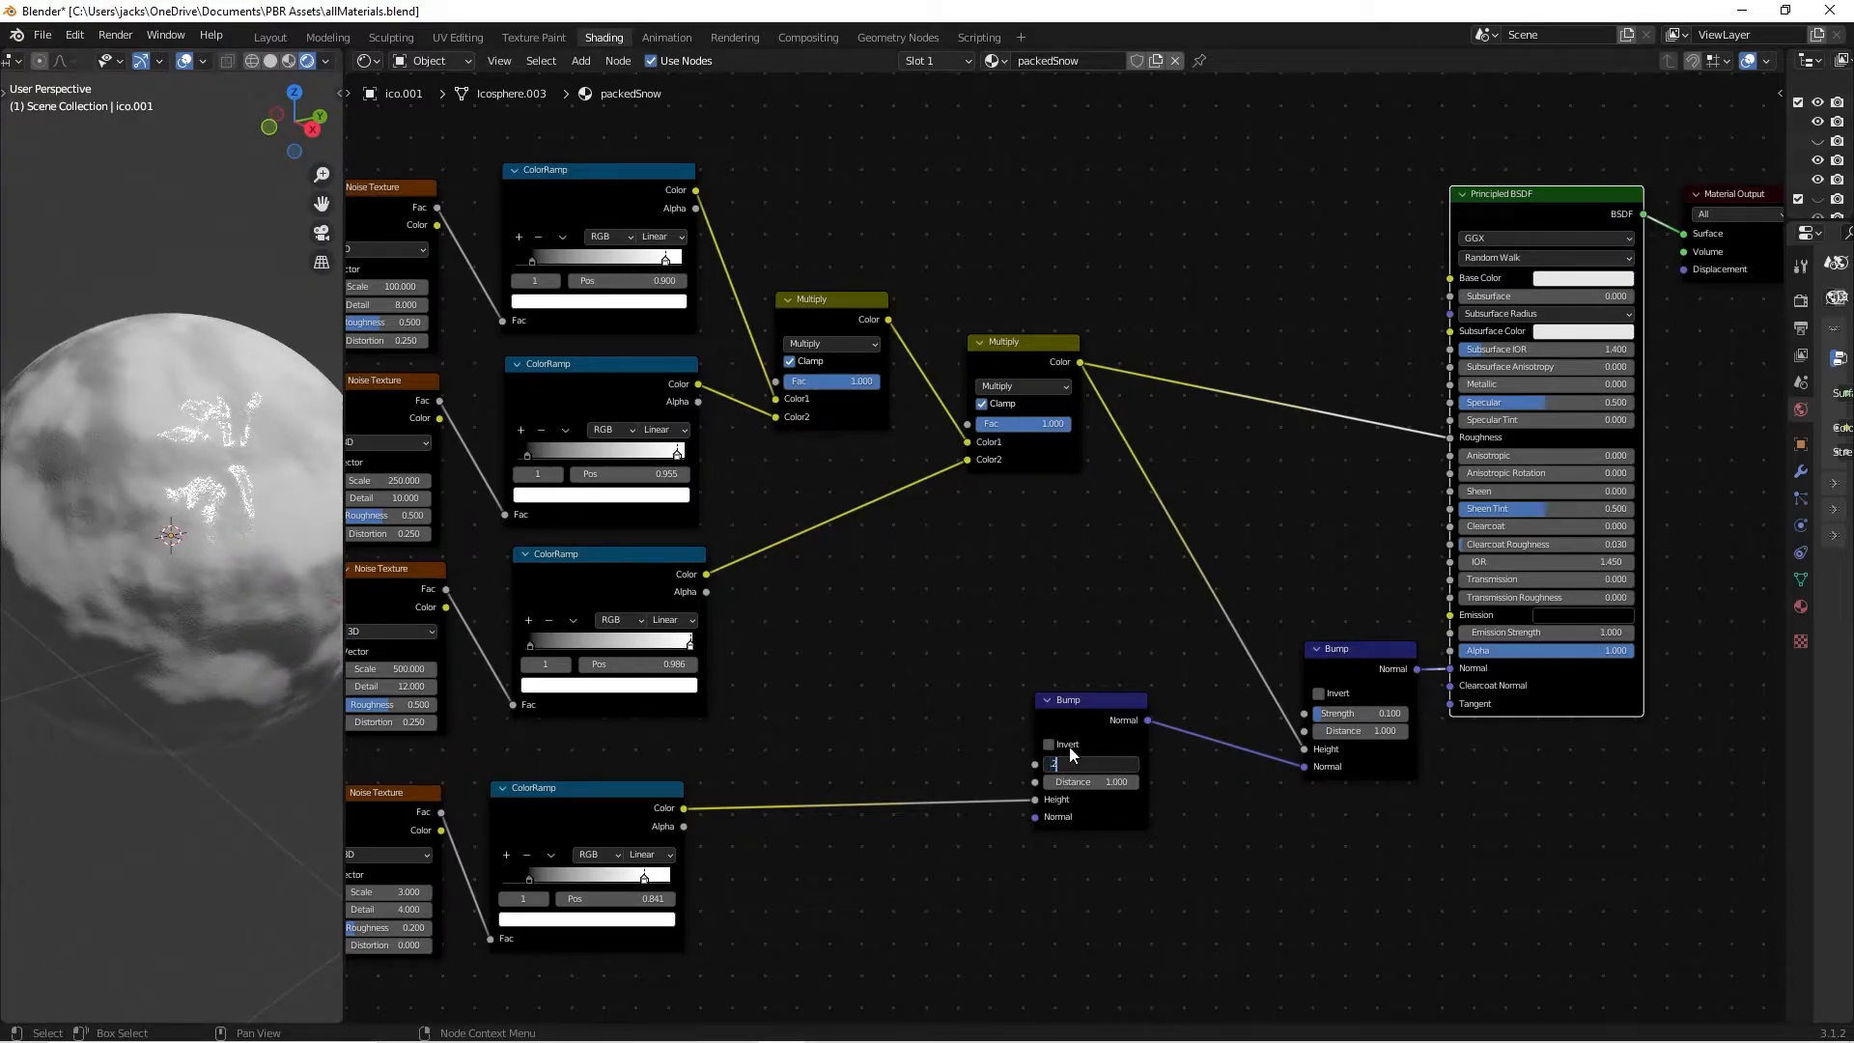
pyautogui.write('.2')
pyautogui.press('Return')
pyautogui.moveTo(245, 606)
pyautogui.mouseDown(button='middle')
pyautogui.moveTo(136, 581)
pyautogui.moveTo(207, 606)
pyautogui.moveTo(137, 577)
pyautogui.moveTo(210, 603)
pyautogui.moveTo(241, 577)
pyautogui.mouseUp(button='middle')
pyautogui.scroll(2, 241, 578)
pyautogui.hotkey('ctrl', 's')
pyautogui.scroll(2, 131, 591)
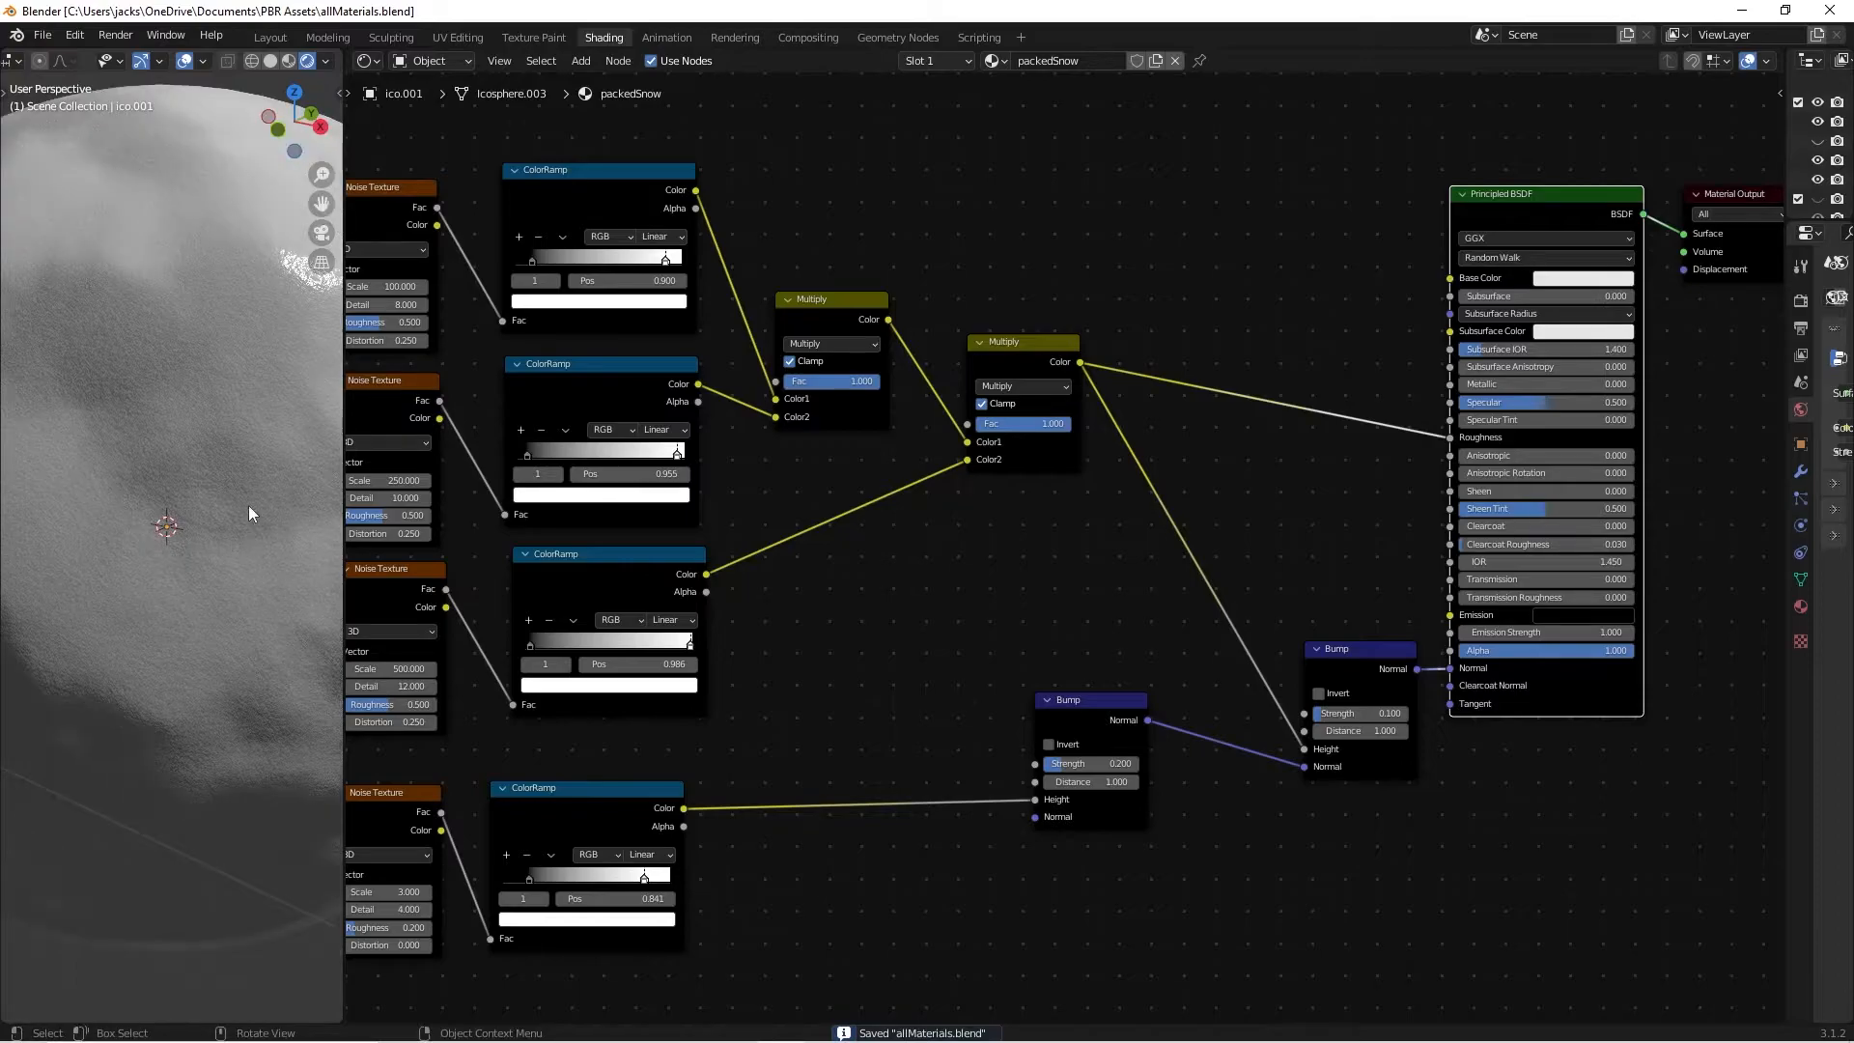
# Set the Strength of the Bump node feeding the Principled BSDF to 0.05 and inspect the sphere's surface.
pyautogui.moveTo(919, 619); pyautogui.dragTo(668, 614, button='middle')
pyautogui.click(1080, 709)
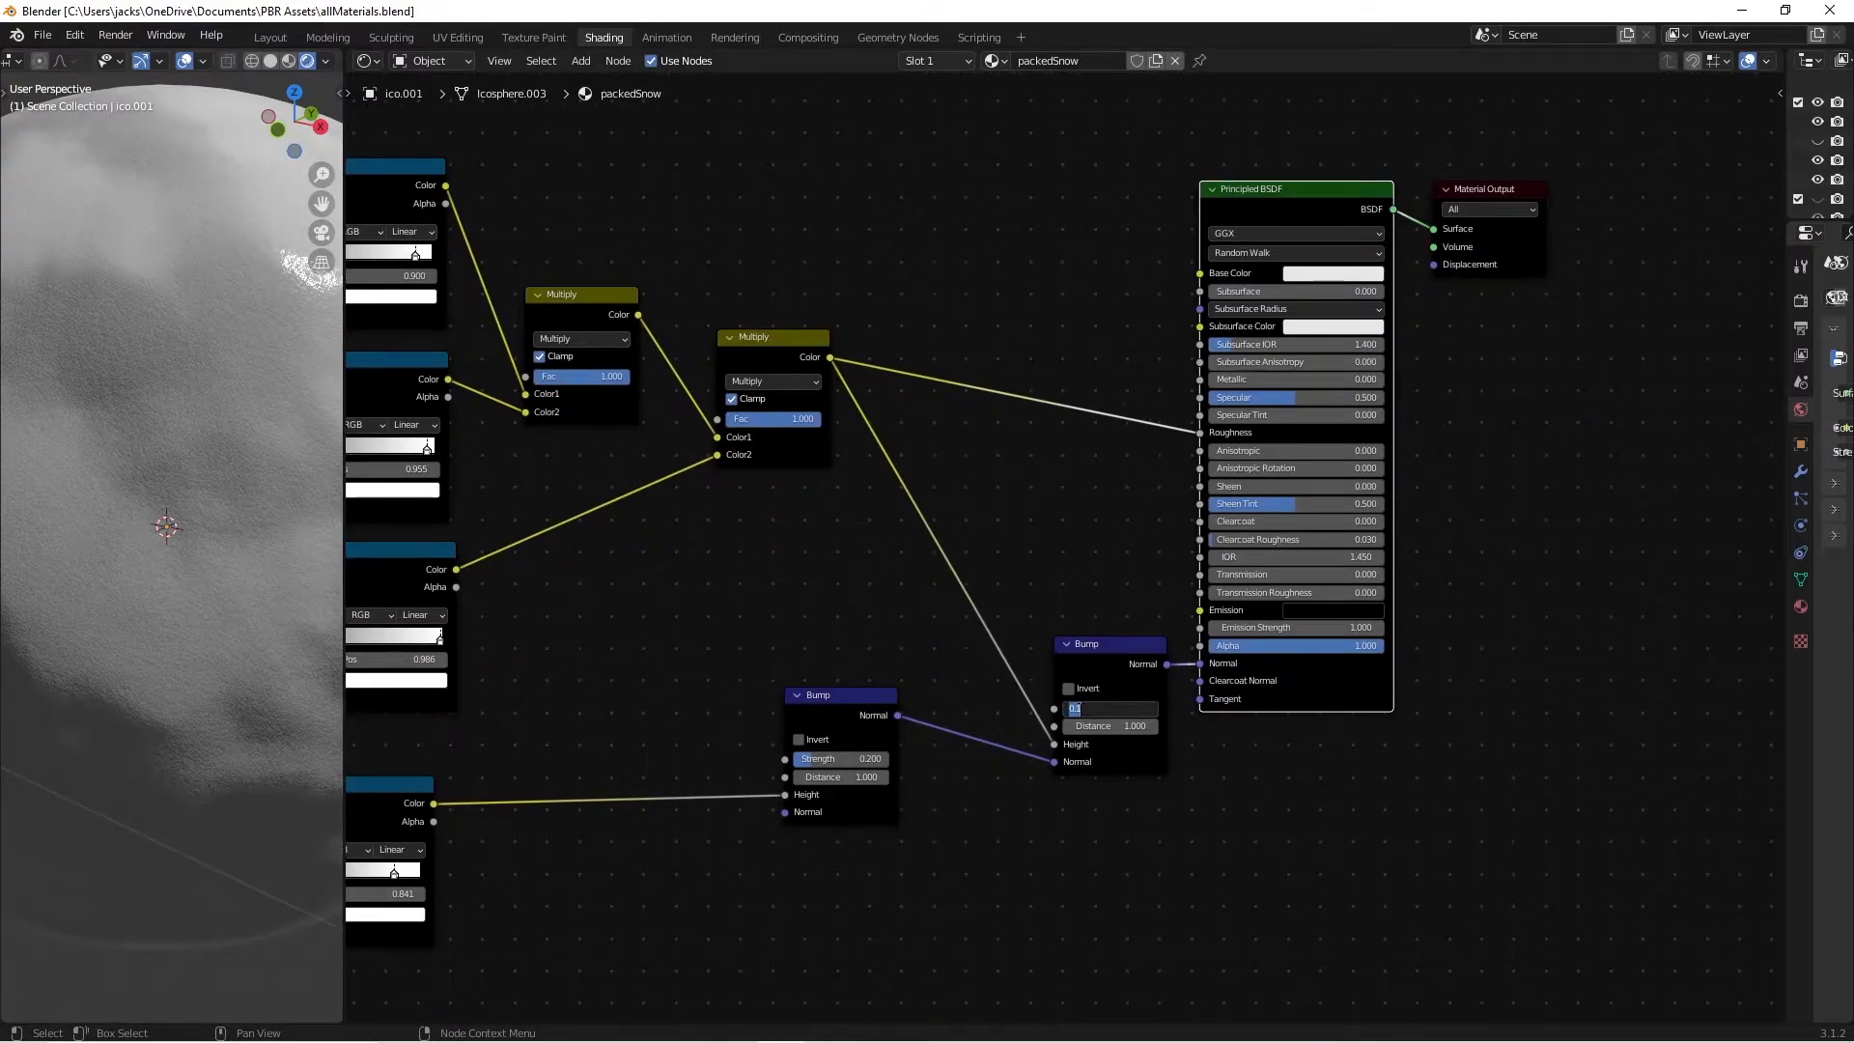
pyautogui.write('.05')
pyautogui.press('Return')
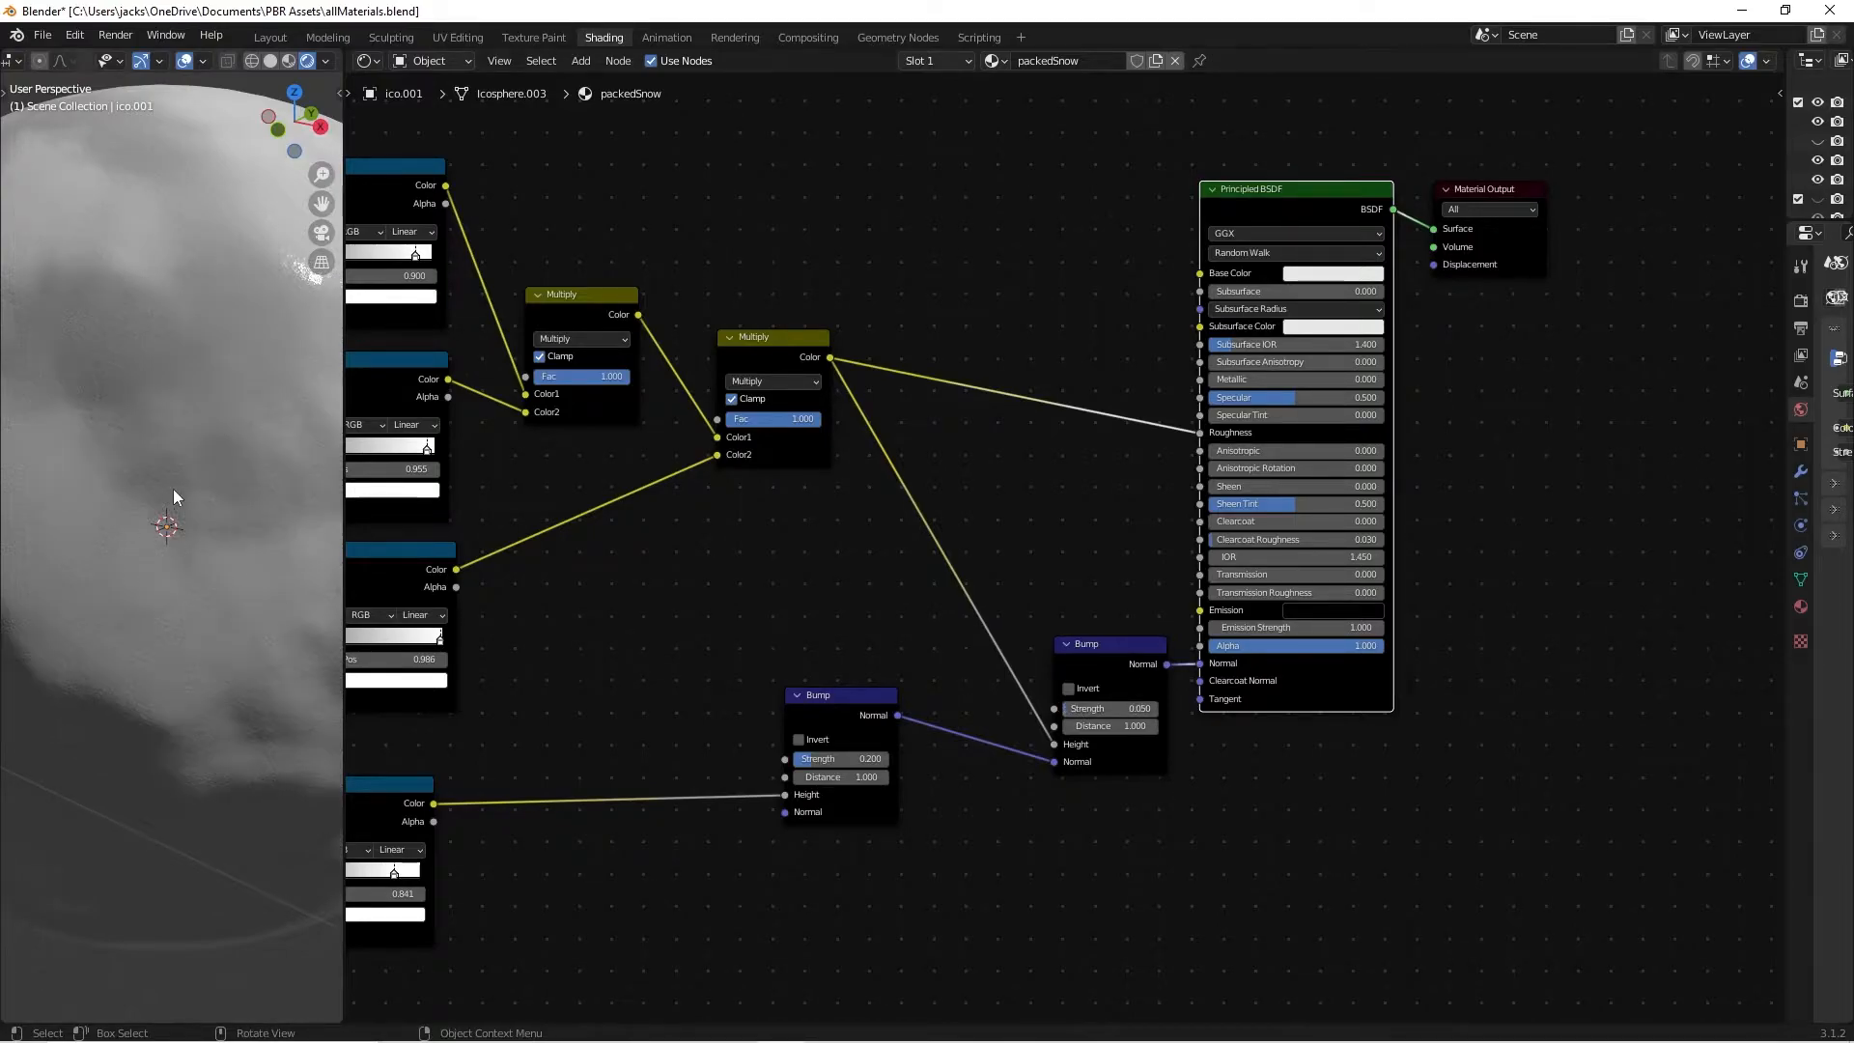
pyautogui.scroll(5, 160, 482)
pyautogui.scroll(-6, 154, 482)
pyautogui.moveTo(317, 450); pyautogui.dragTo(239, 443, button='middle')
pyautogui.scroll(-3, 176, 448)
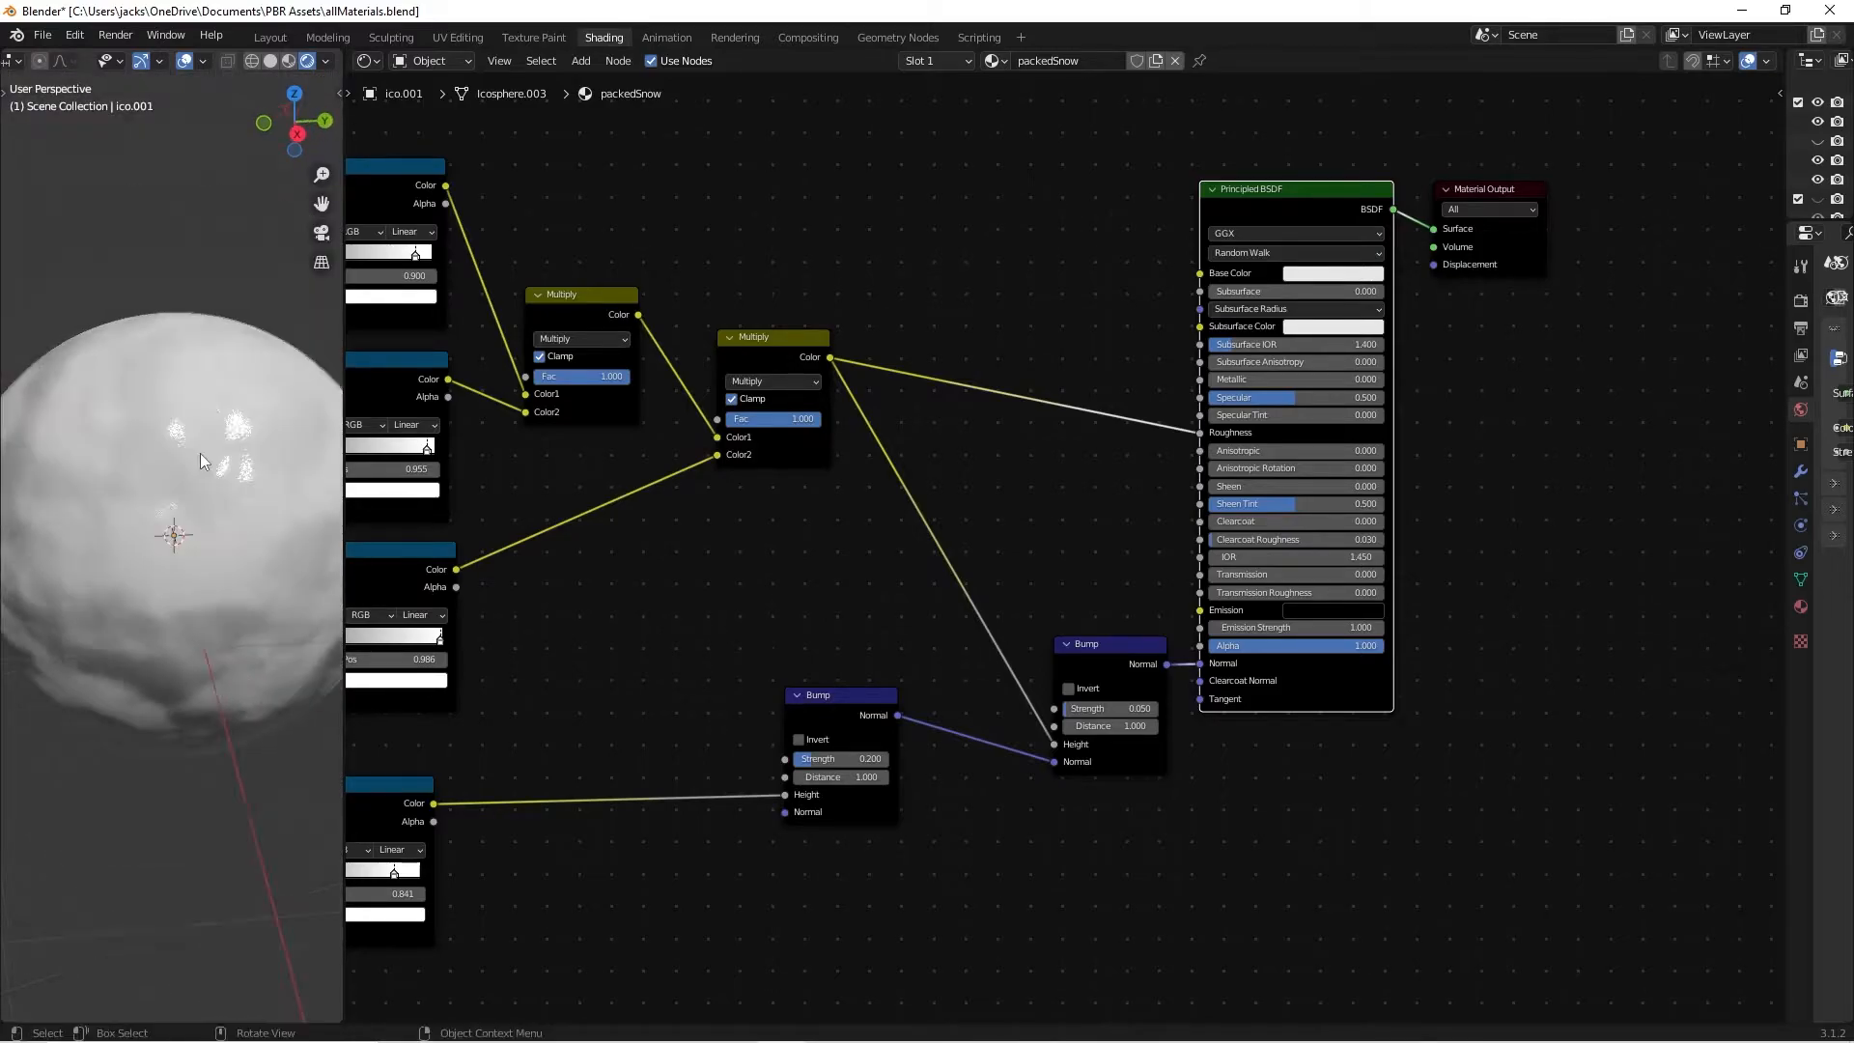
# Arrange the two Bump nodes closer together beside the Principled BSDF and save the file.
pyautogui.moveTo(1126, 697); pyautogui.dragTo(1075, 710)
pyautogui.moveTo(857, 716); pyautogui.dragTo(883, 691)
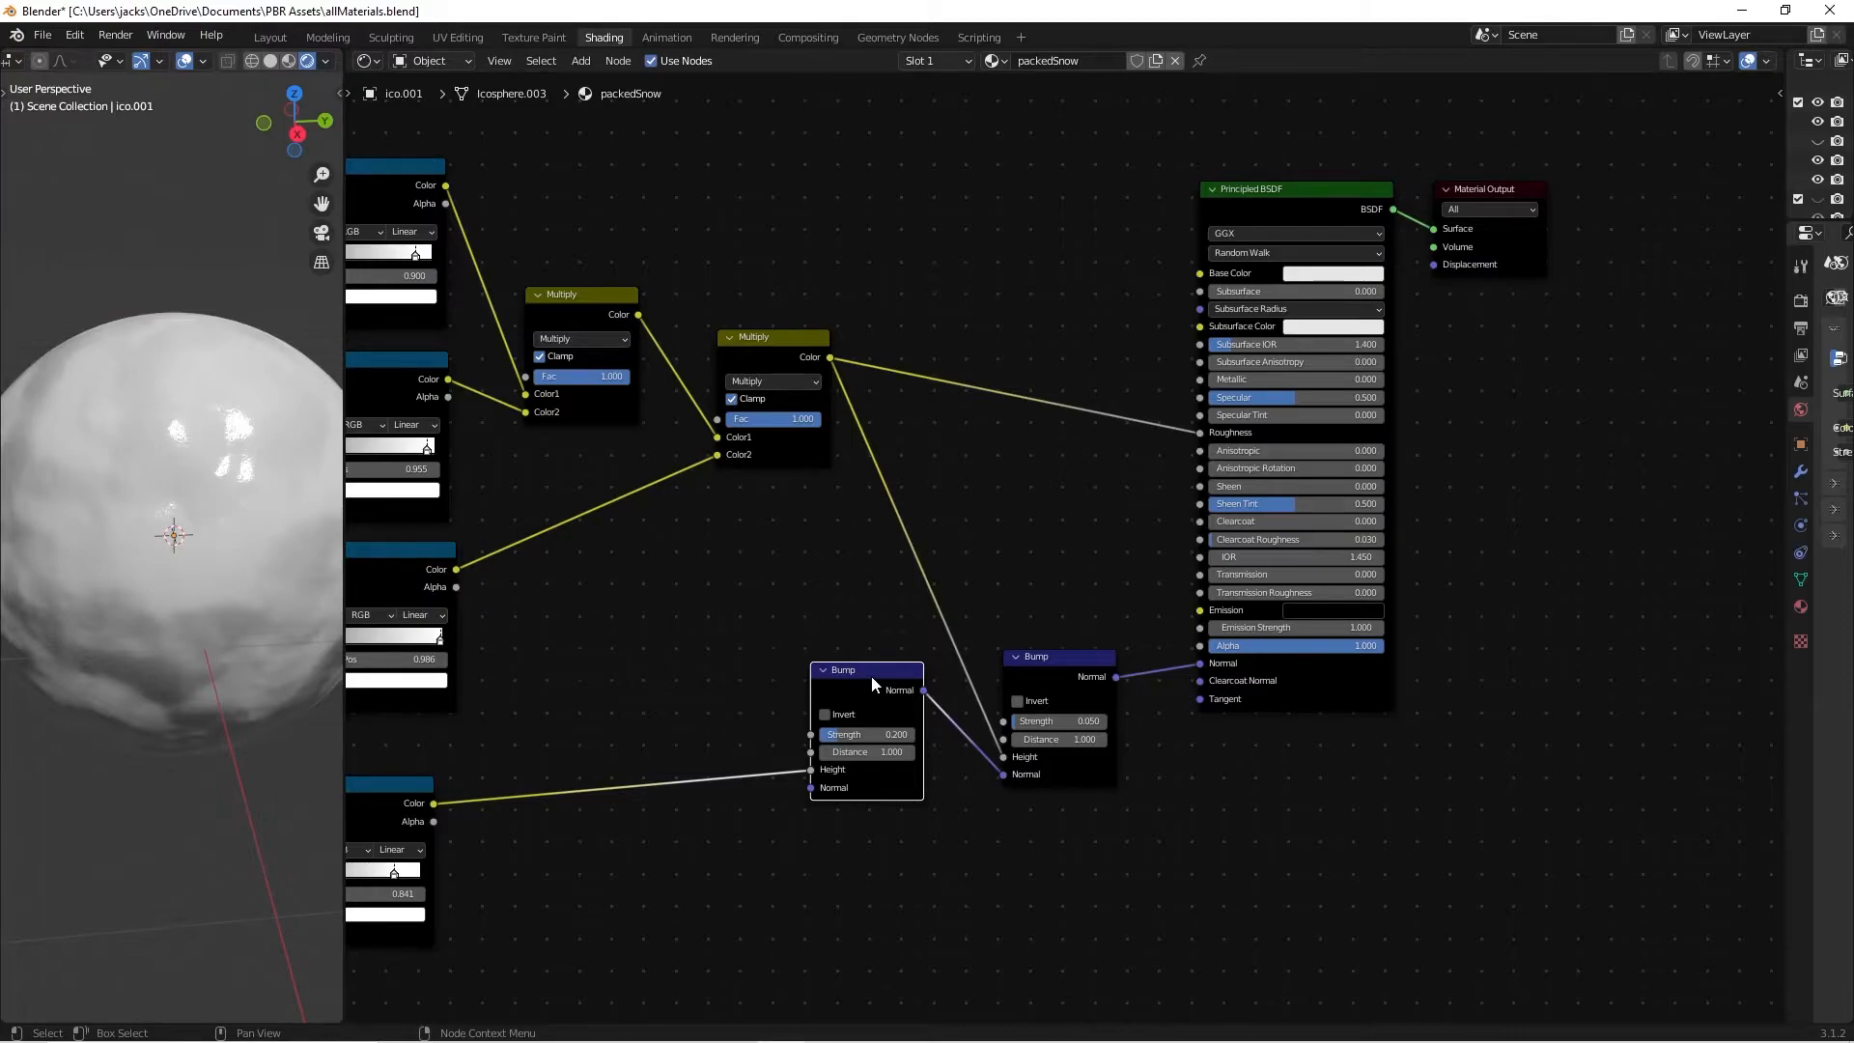
pyautogui.click(830, 650)
pyautogui.hotkey('ctrl', 's')
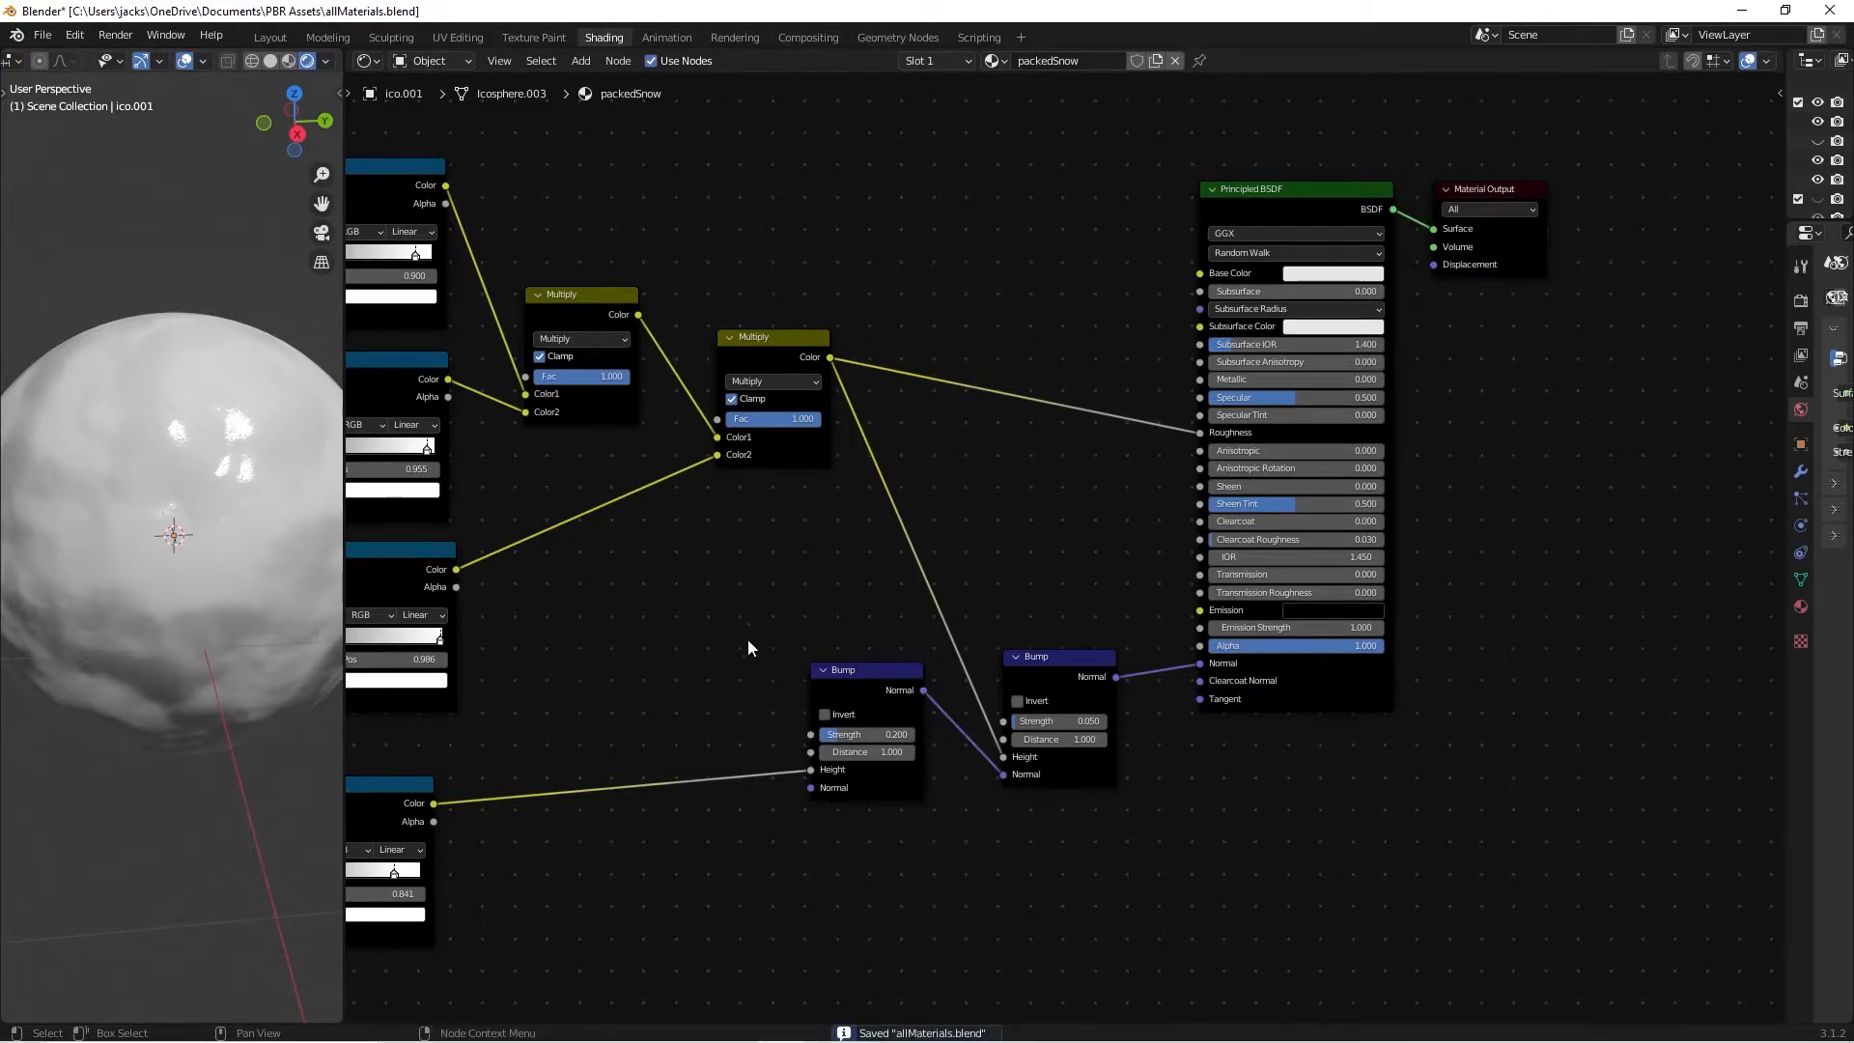
# Add another Noise Texture above the existing ones and link the Mapping node's Vector output to it.
pyautogui.press('Home')
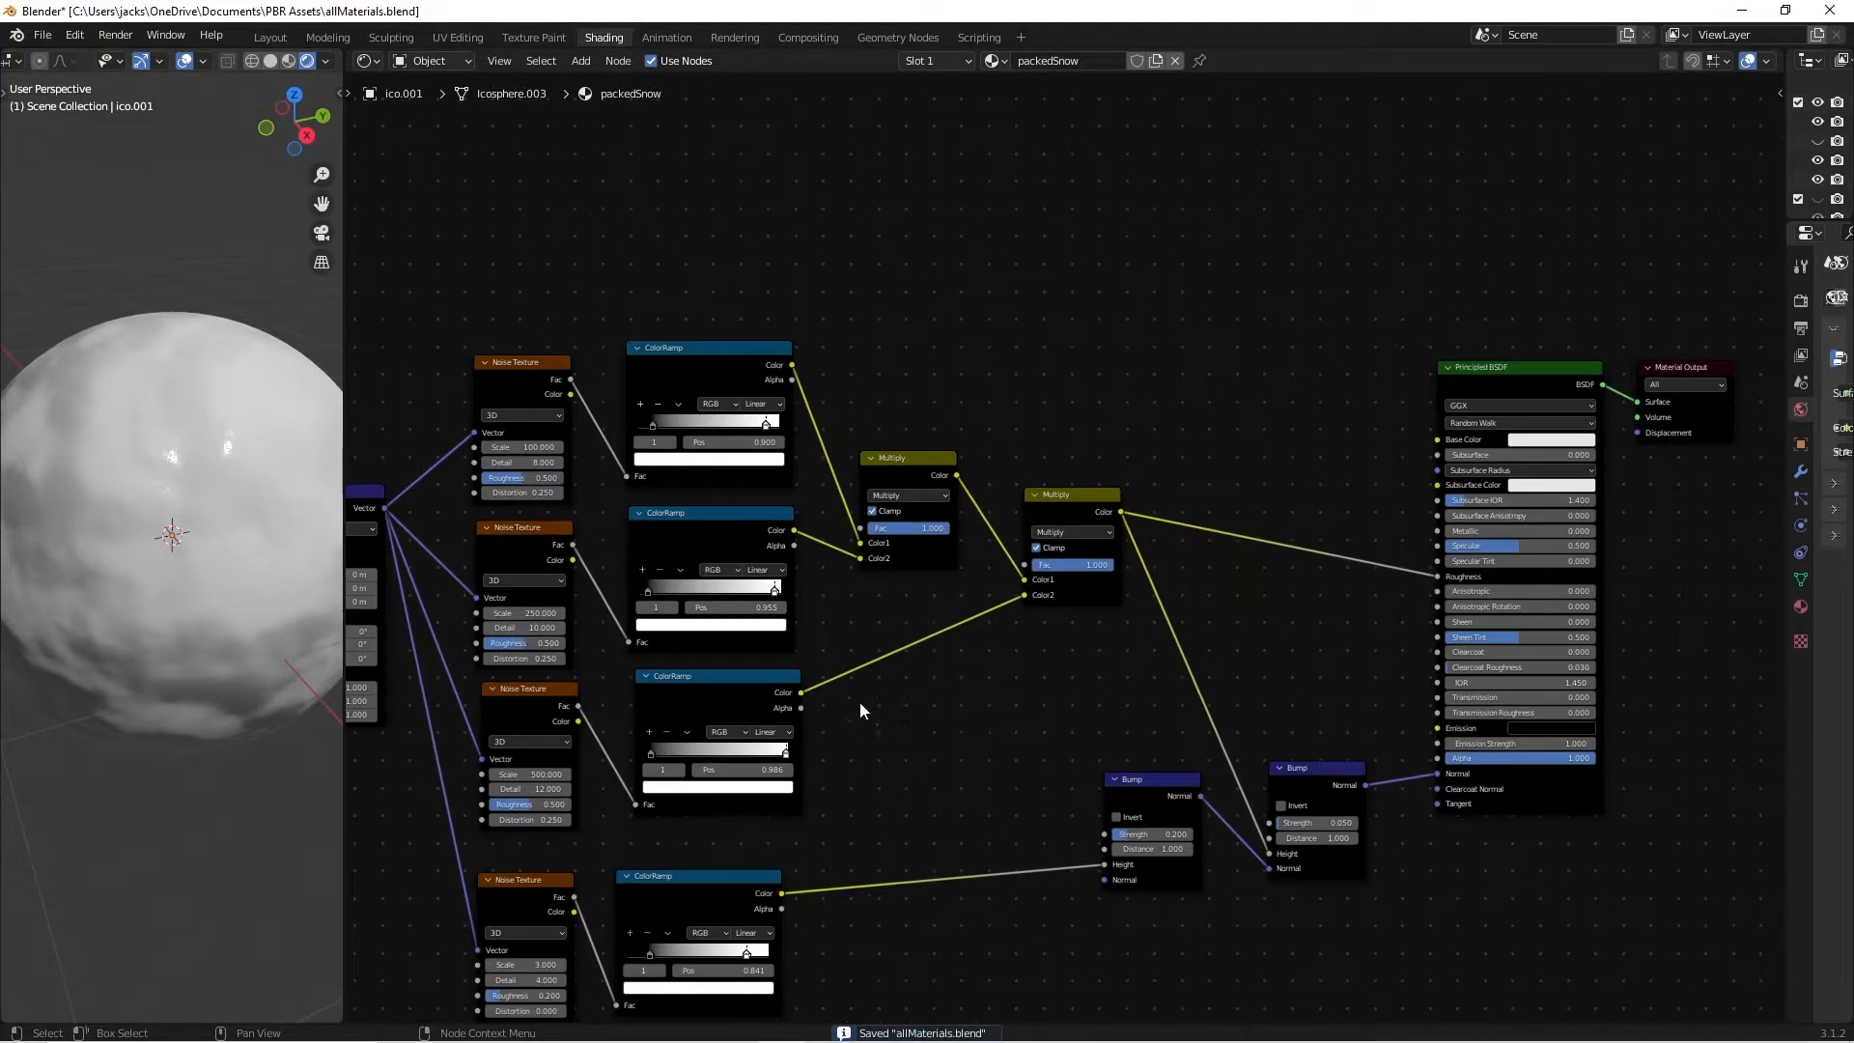
pyautogui.hotkey('shift', 'a')
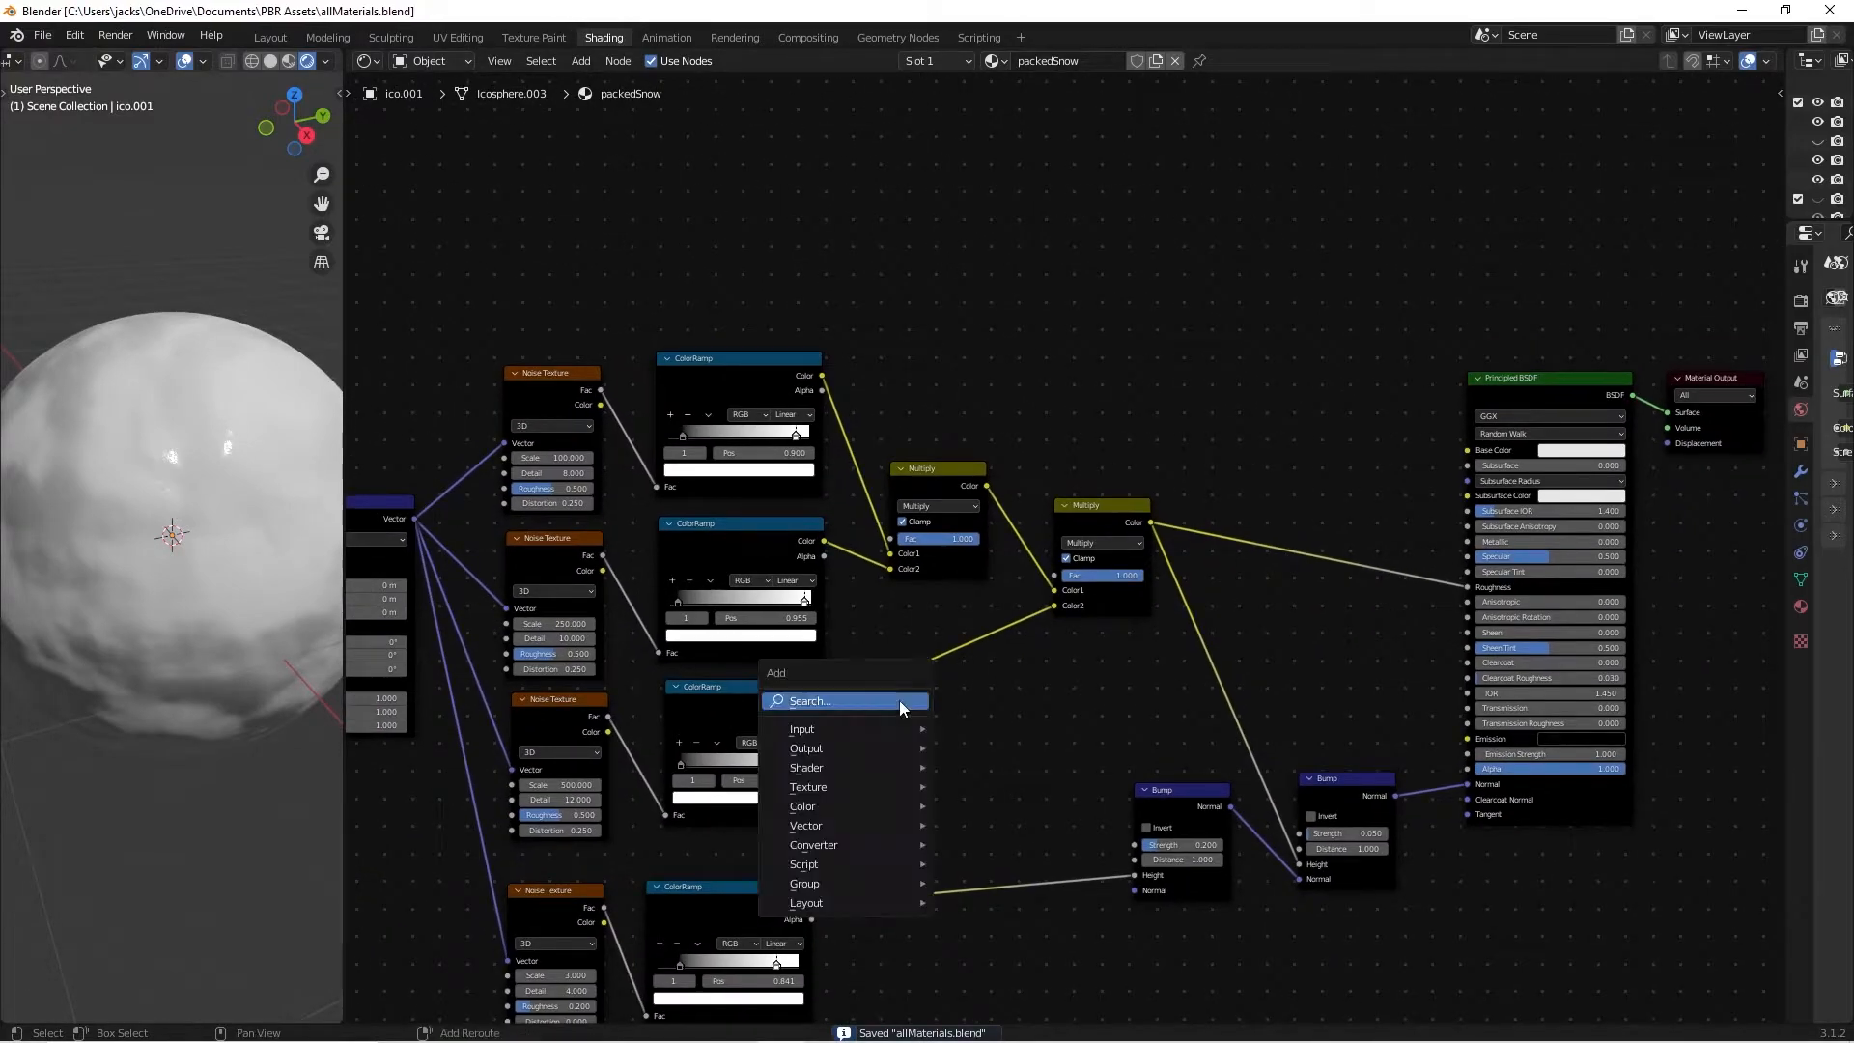
pyautogui.click(903, 708)
pyautogui.write('nois')
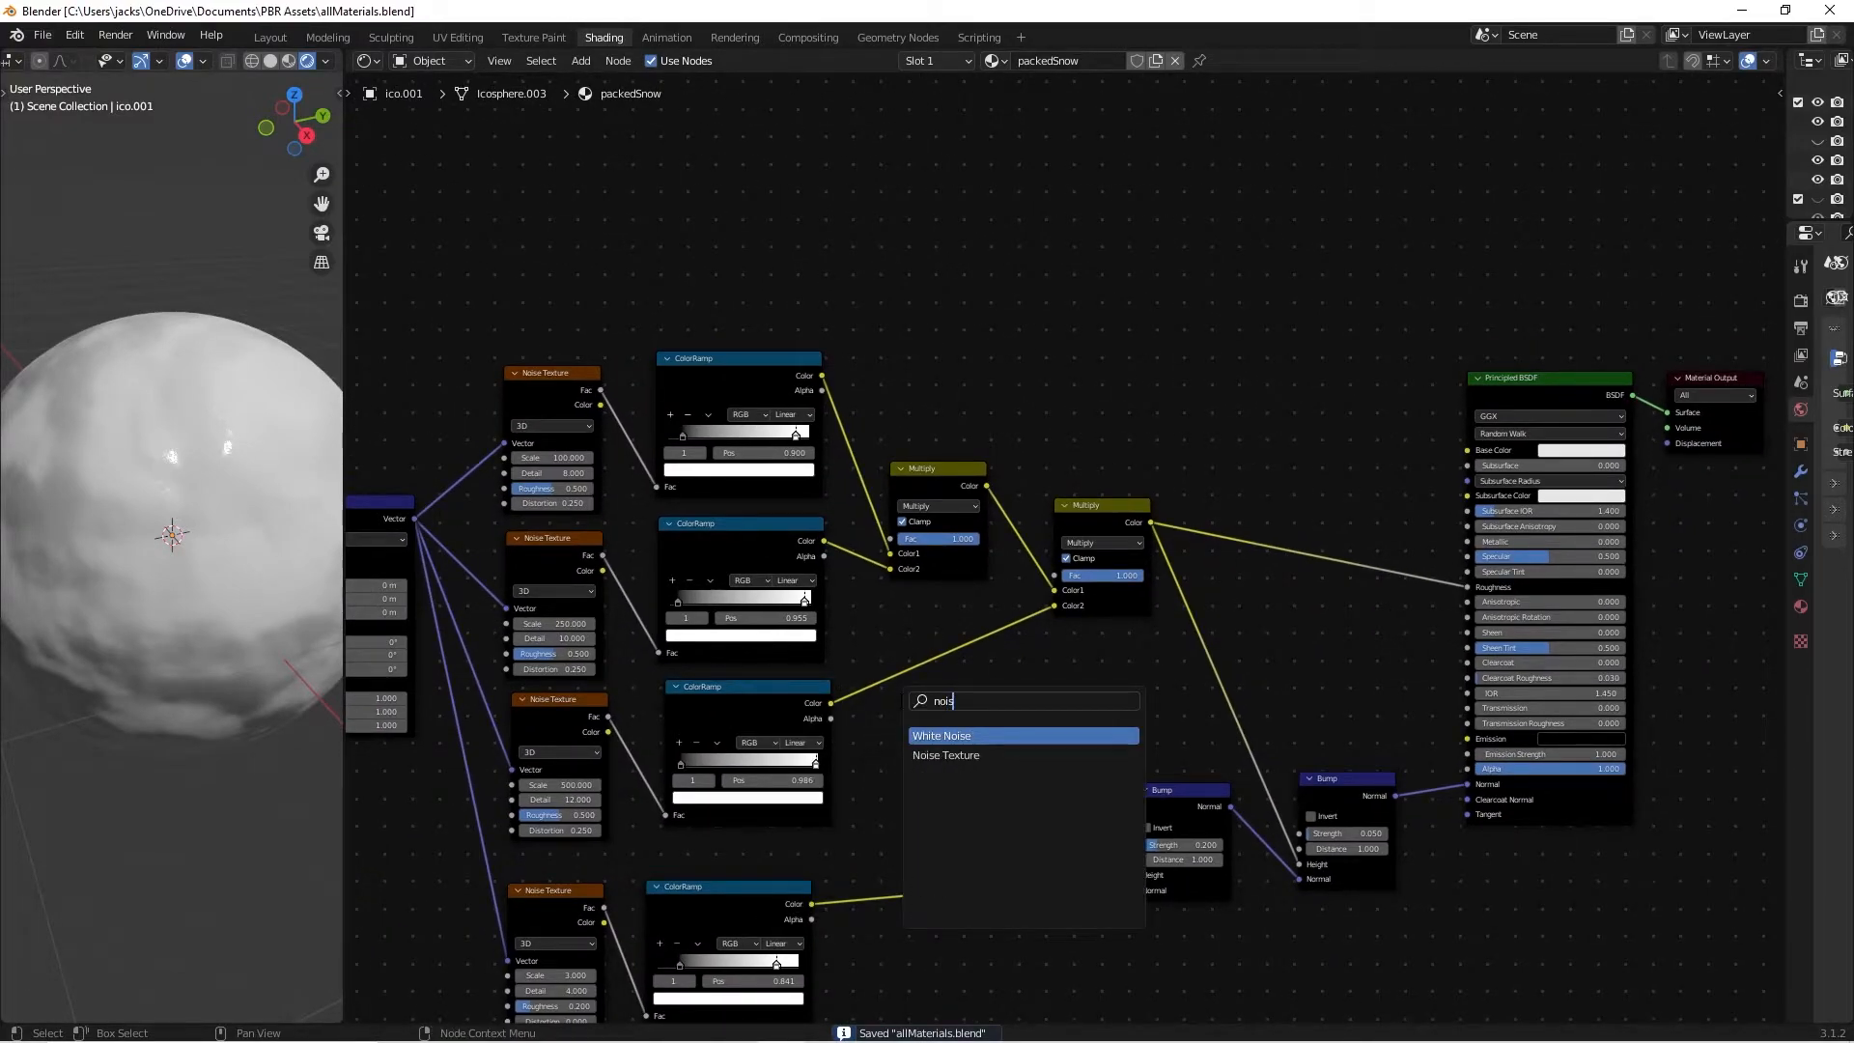
pyautogui.press('Down')
pyautogui.press('Return')
pyautogui.click(519, 212)
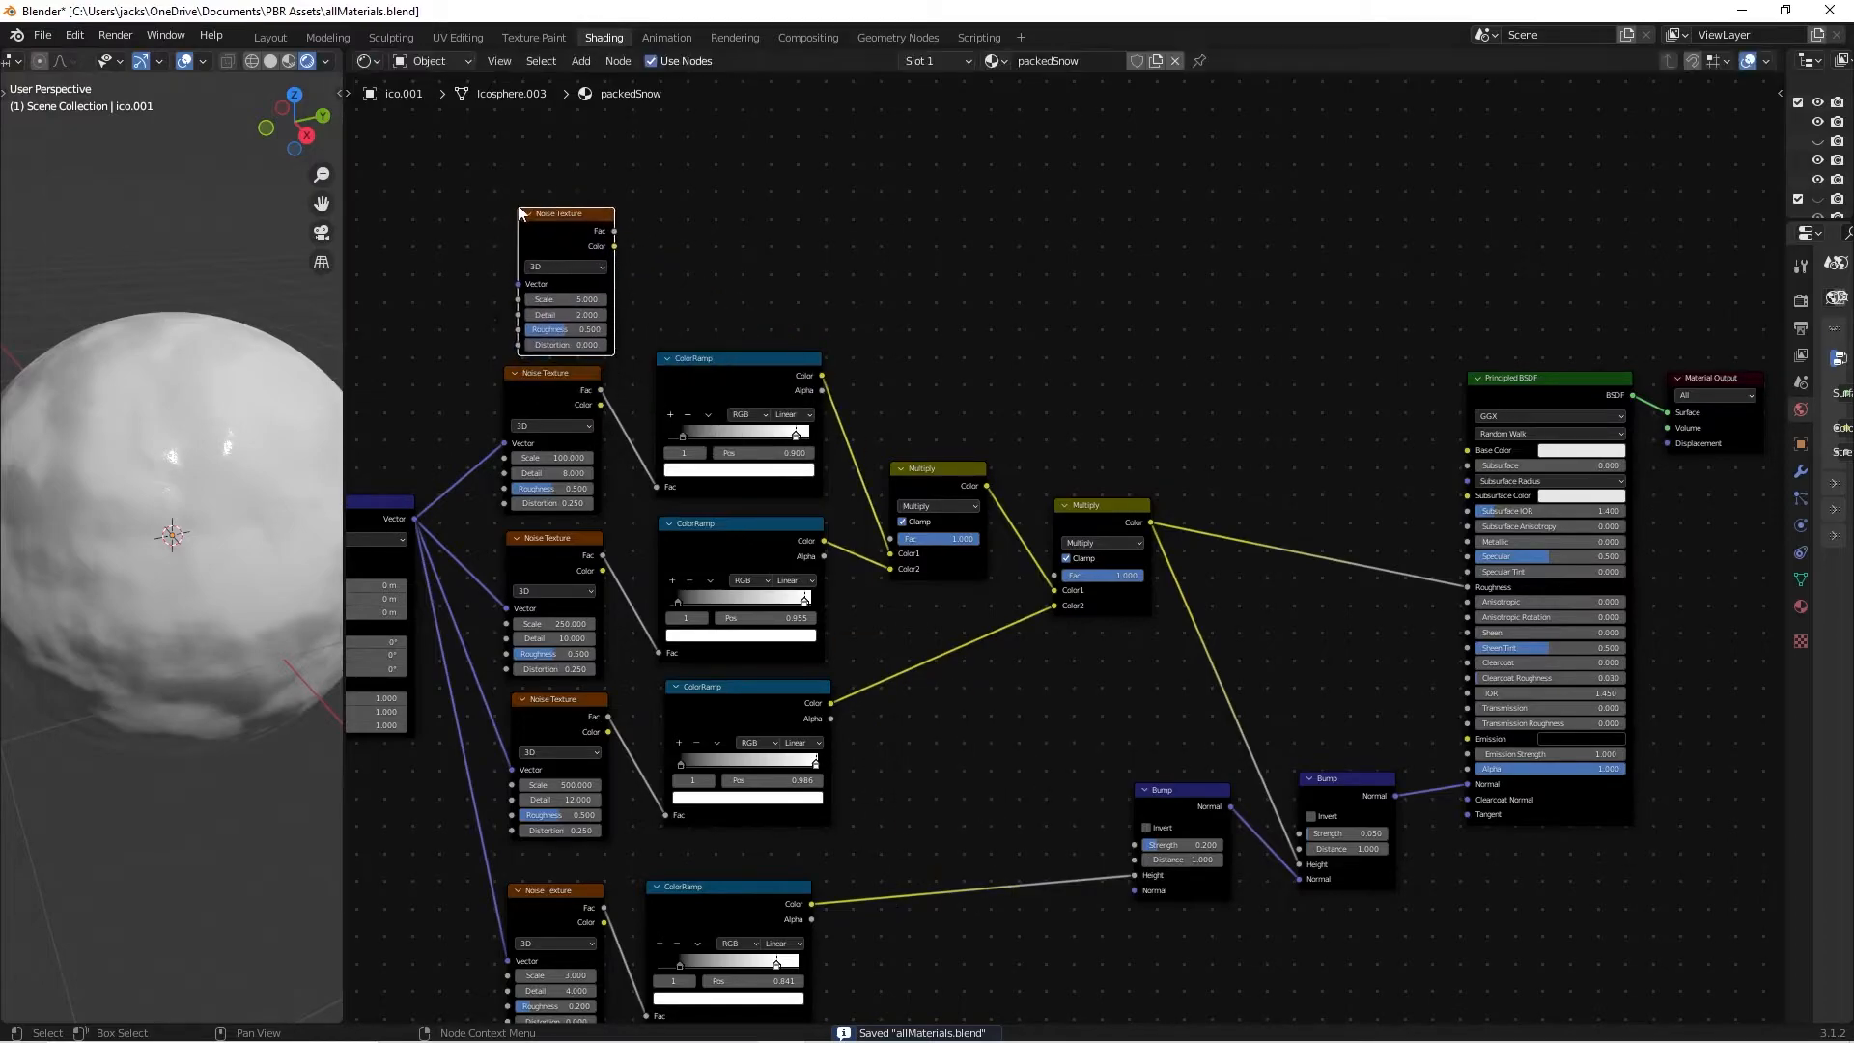
pyautogui.click(528, 214)
pyautogui.moveTo(416, 518); pyautogui.dragTo(500, 241)
pyautogui.click(505, 224)
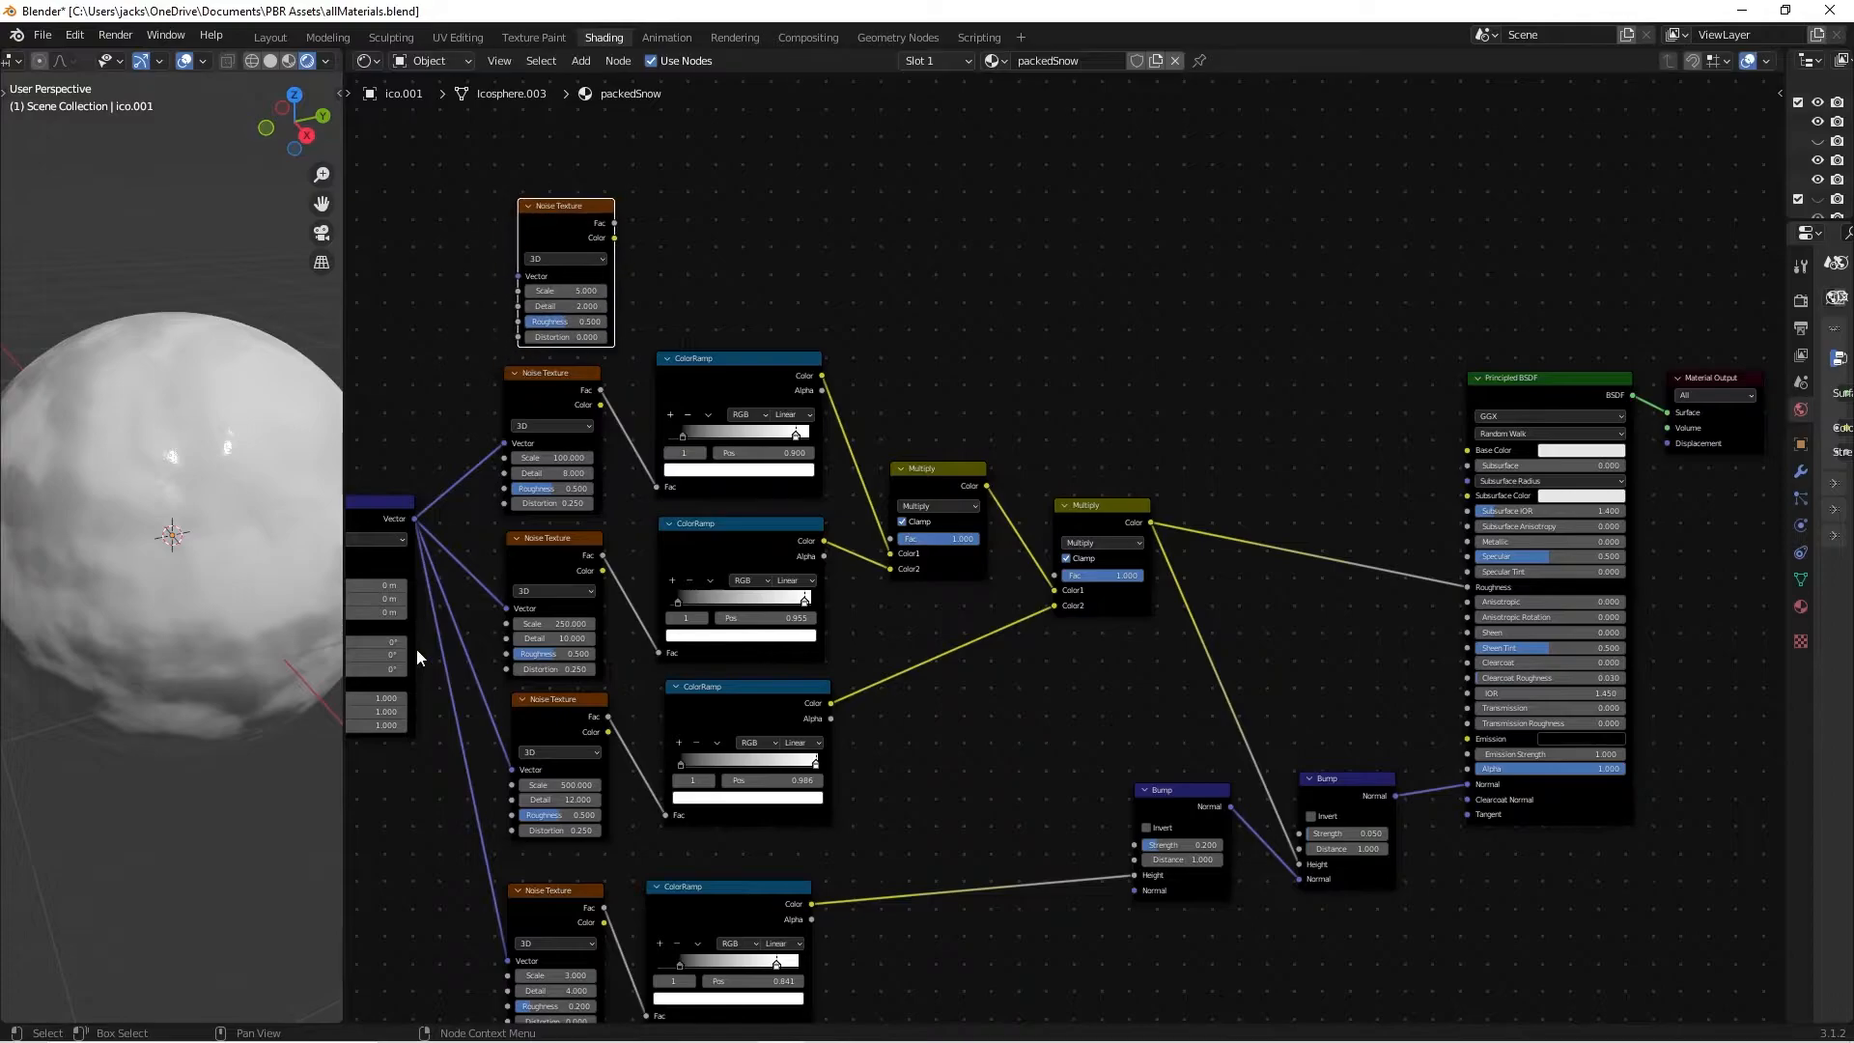
pyautogui.moveTo(416, 518); pyautogui.dragTo(517, 276)
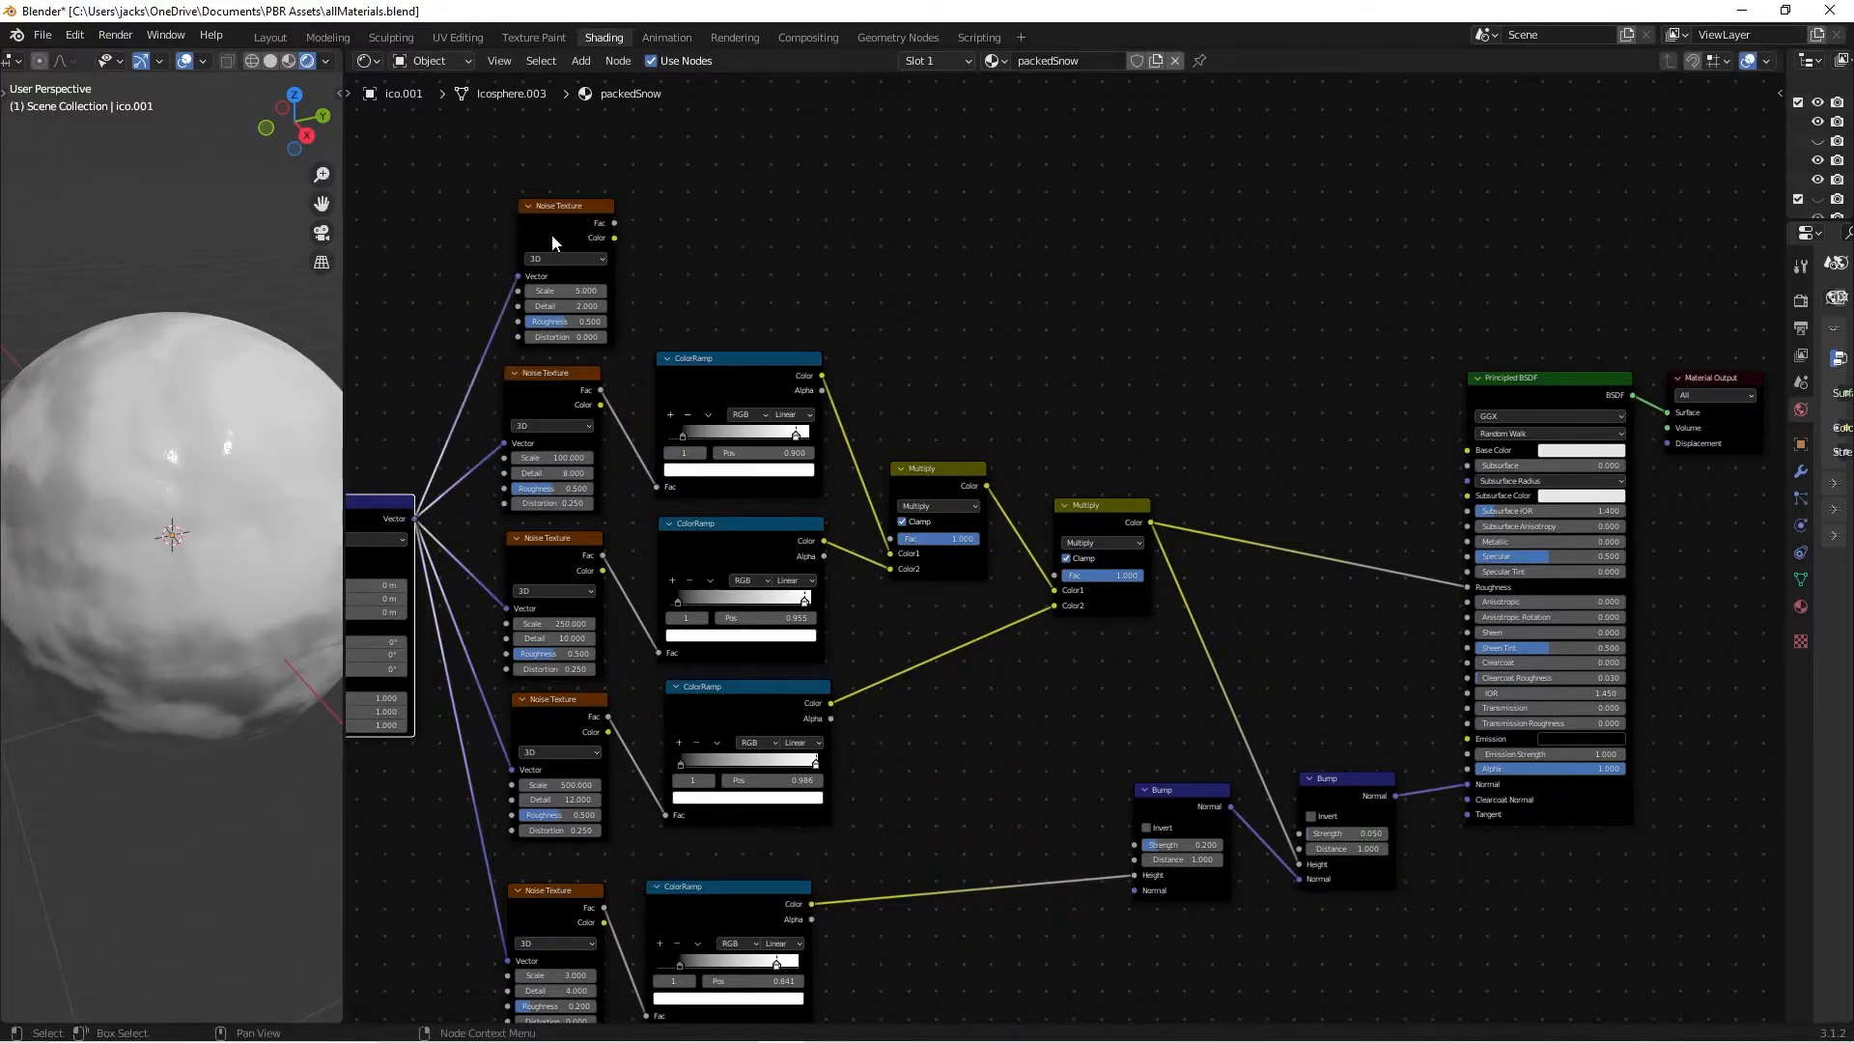
# Preview the new top Noise Texture's Fac output on the sphere.
pyautogui.keyDown('ctrl'); pyautogui.keyDown('shift'); pyautogui.click(552, 234); pyautogui.keyUp('shift'); pyautogui.keyUp('ctrl')
pyautogui.scroll(2, 603, 286)
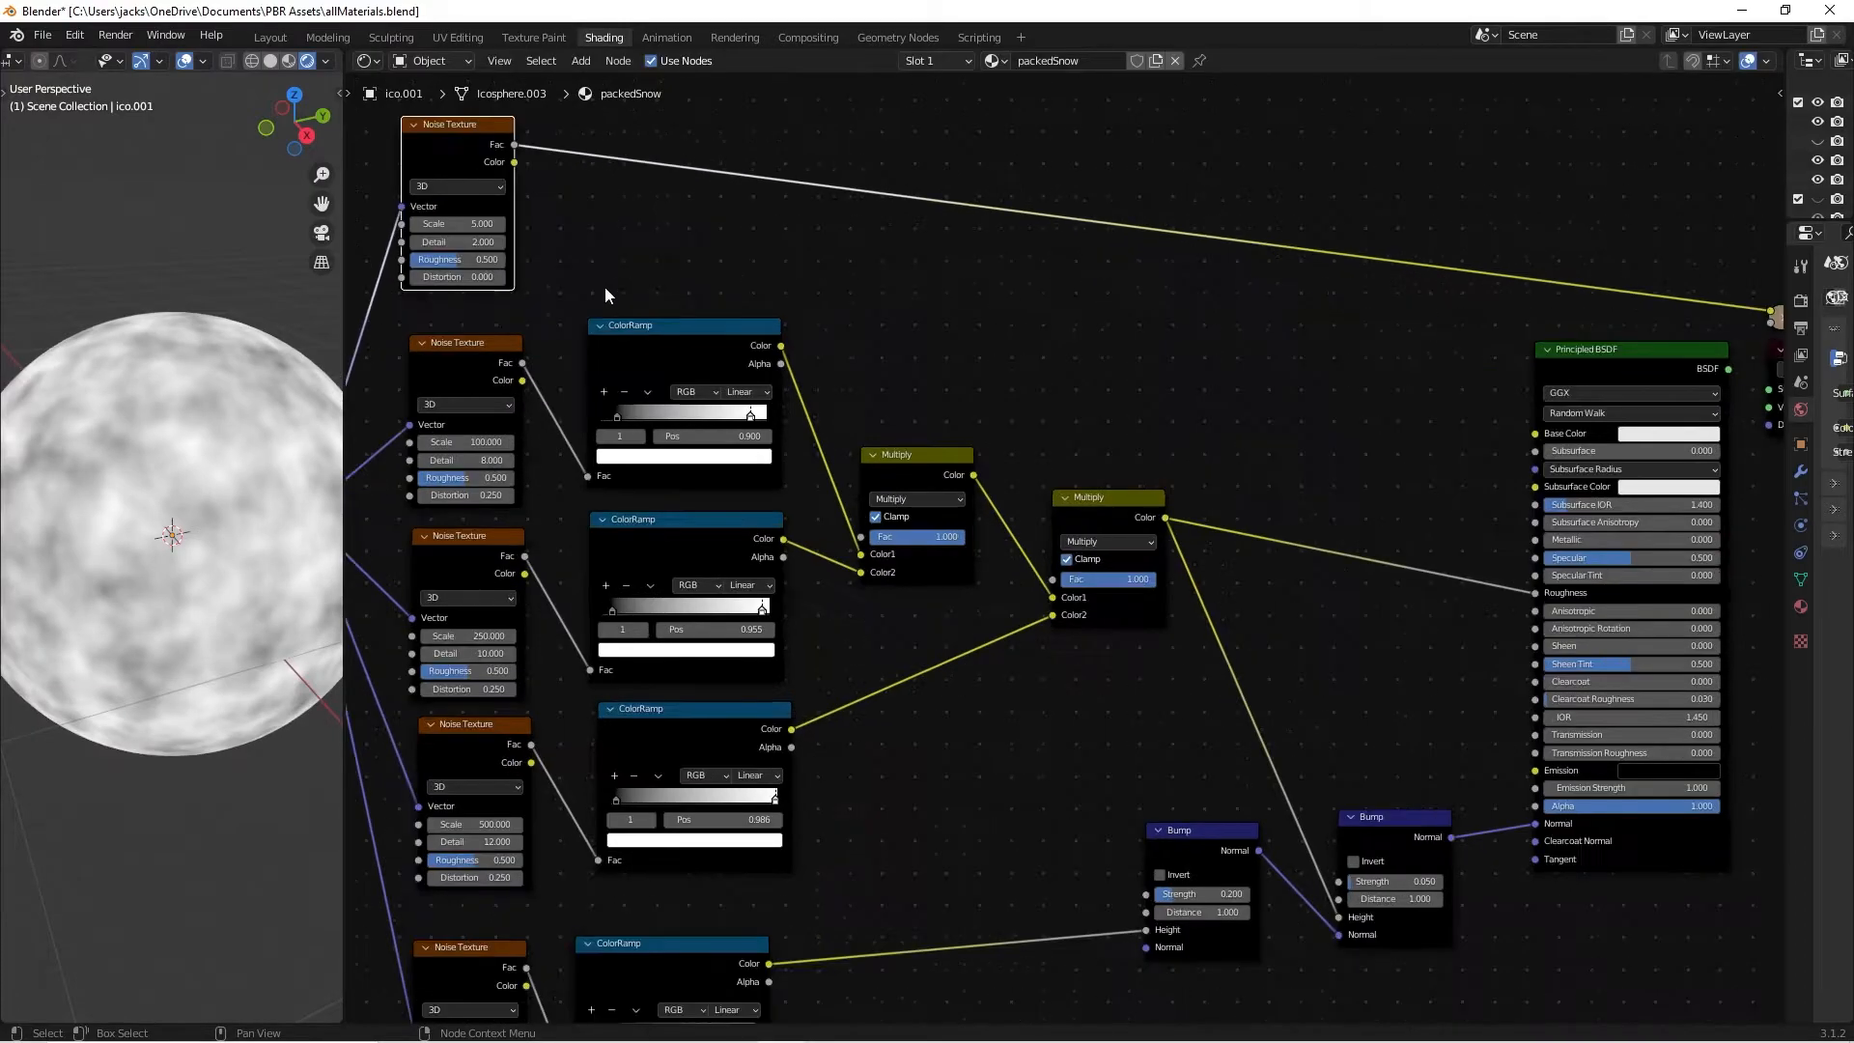
pyautogui.moveTo(603, 286); pyautogui.dragTo(843, 518, button='middle')
pyautogui.scroll(1, 857, 548)
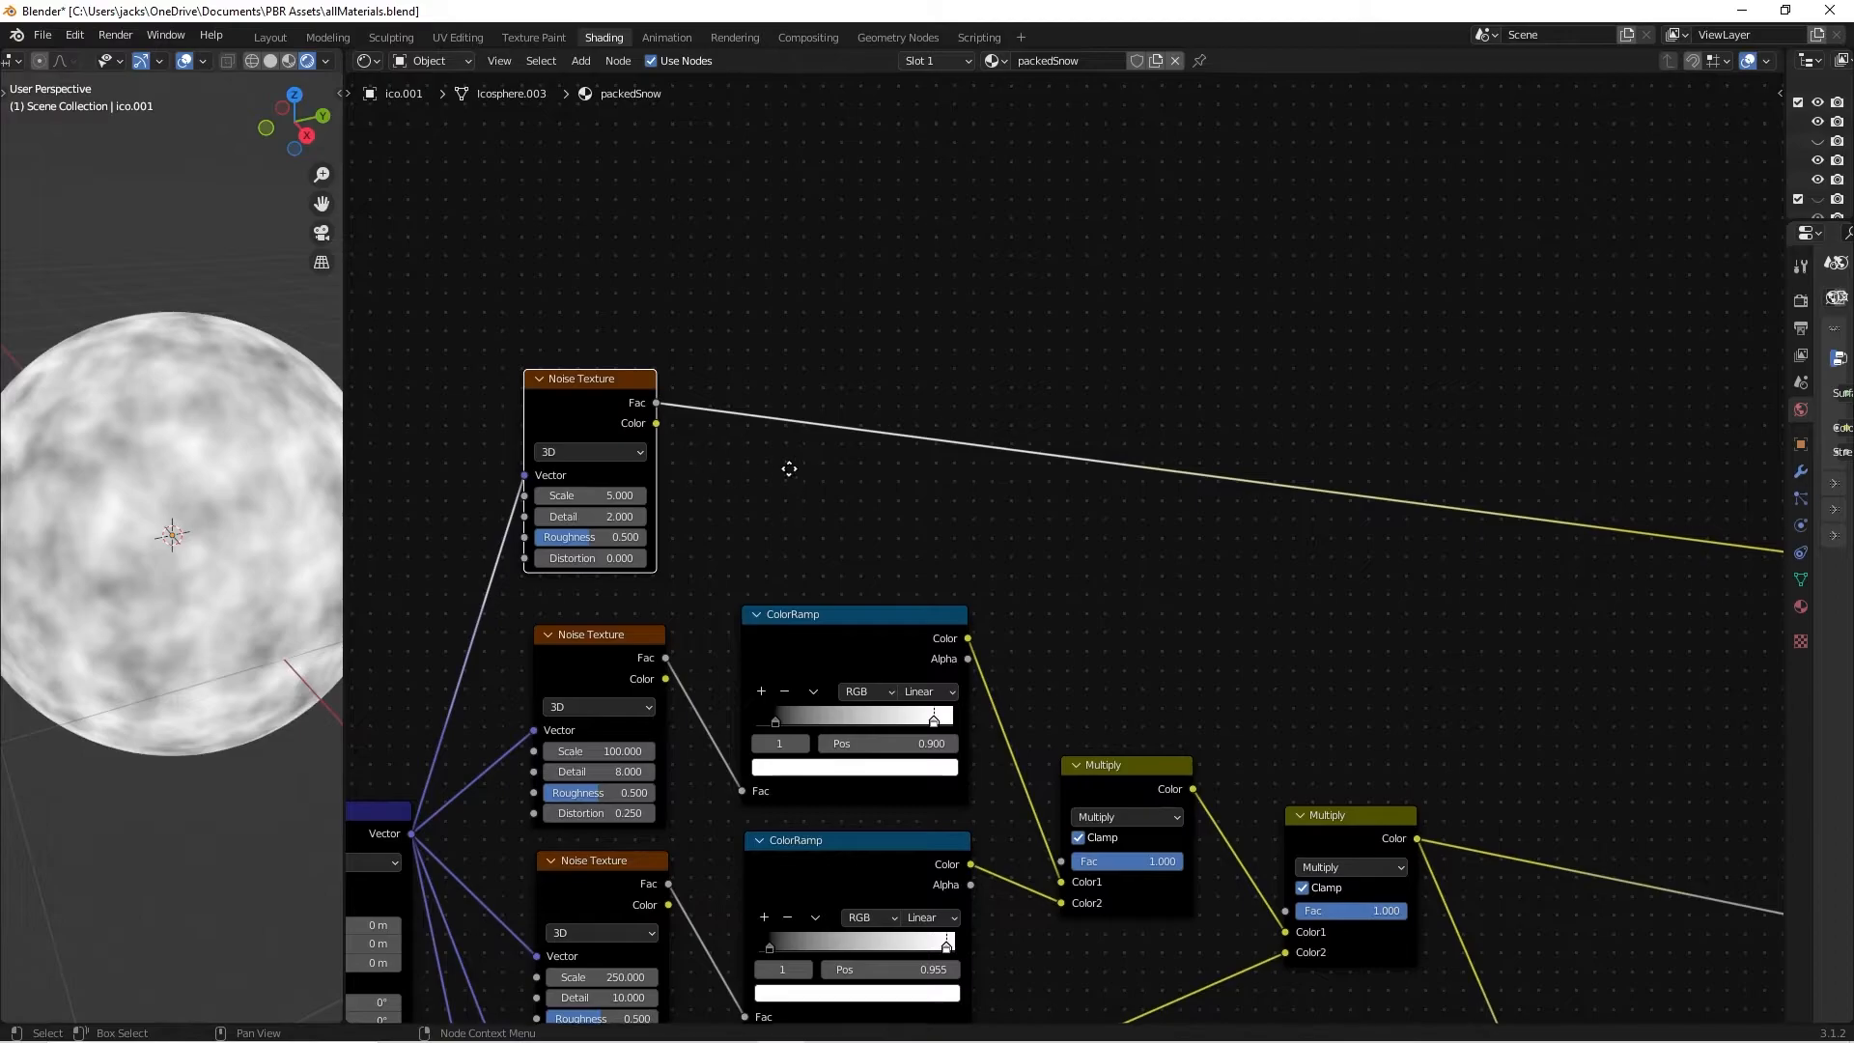
# Set the top Noise Texture's Scale to 1 and check the larger pattern on the sphere.
pyautogui.scroll(1, 786, 467)
pyautogui.click(569, 506)
pyautogui.write('1')
pyautogui.press('Return')
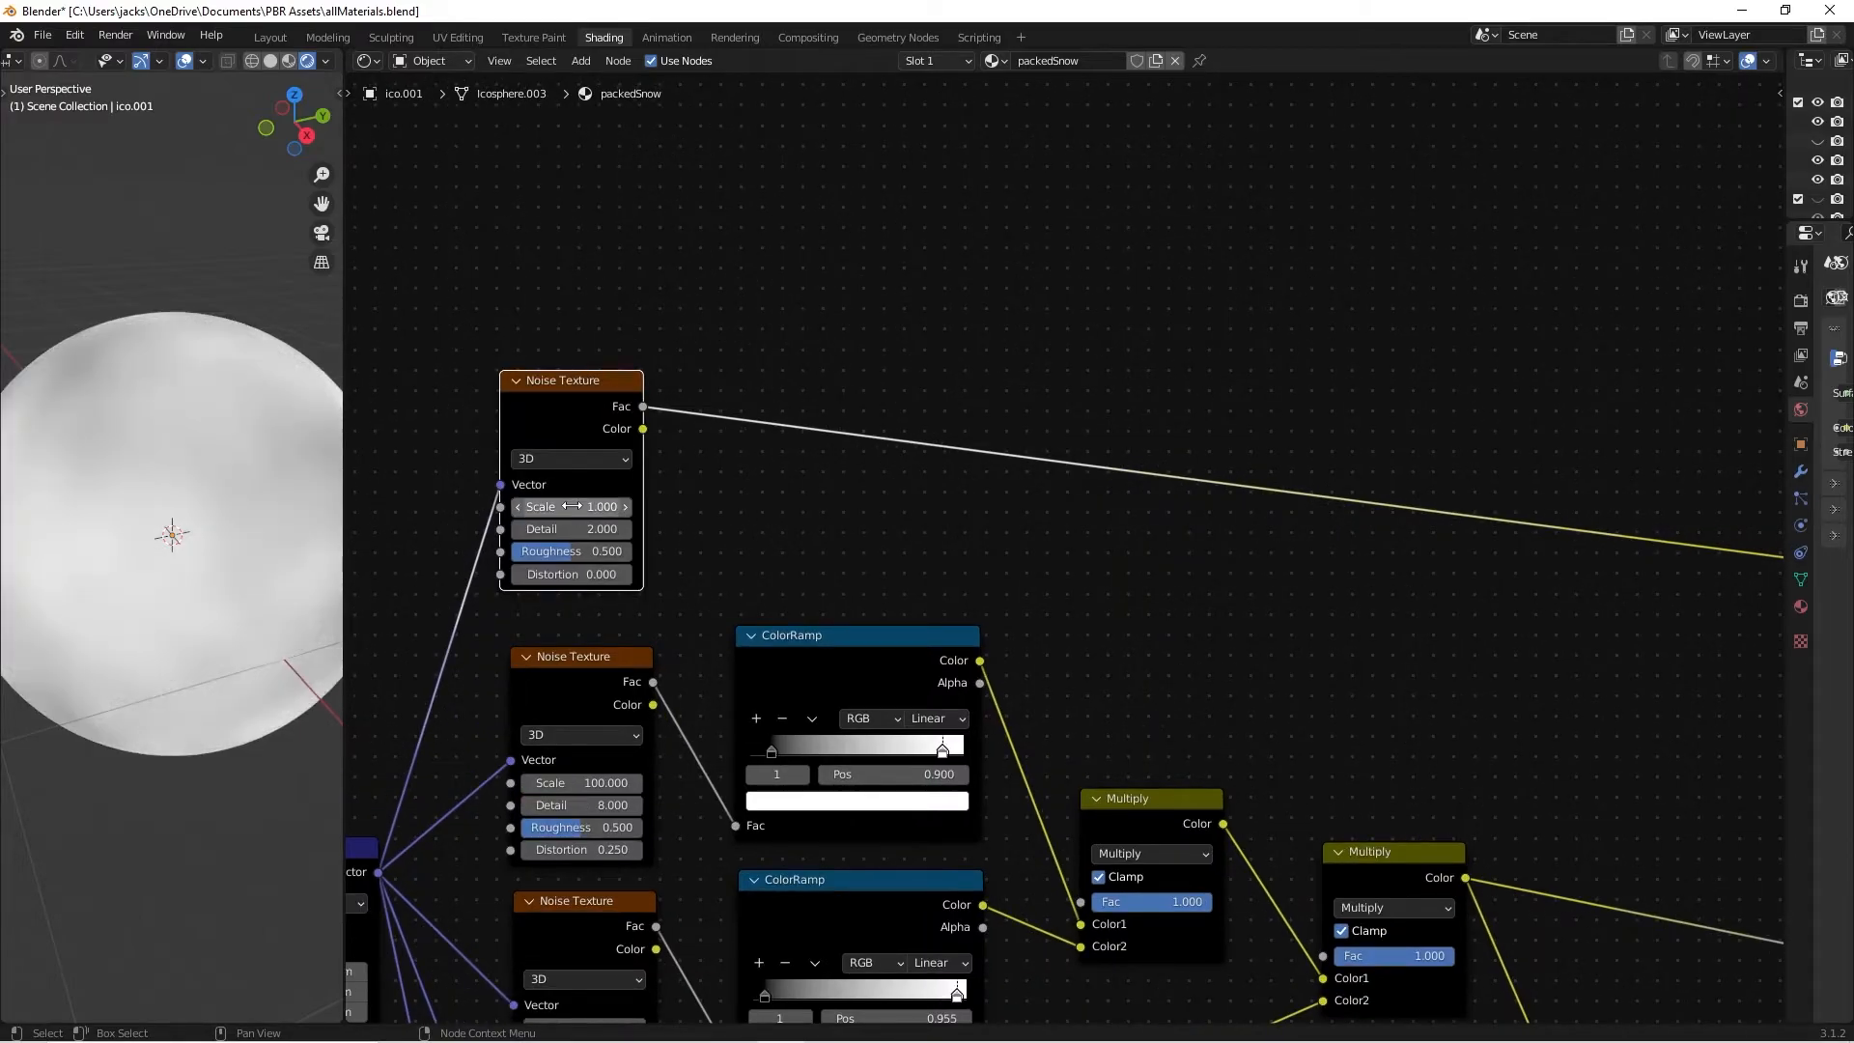
pyautogui.scroll(-2, 303, 500)
pyautogui.moveTo(303, 500); pyautogui.dragTo(173, 488, button='middle')
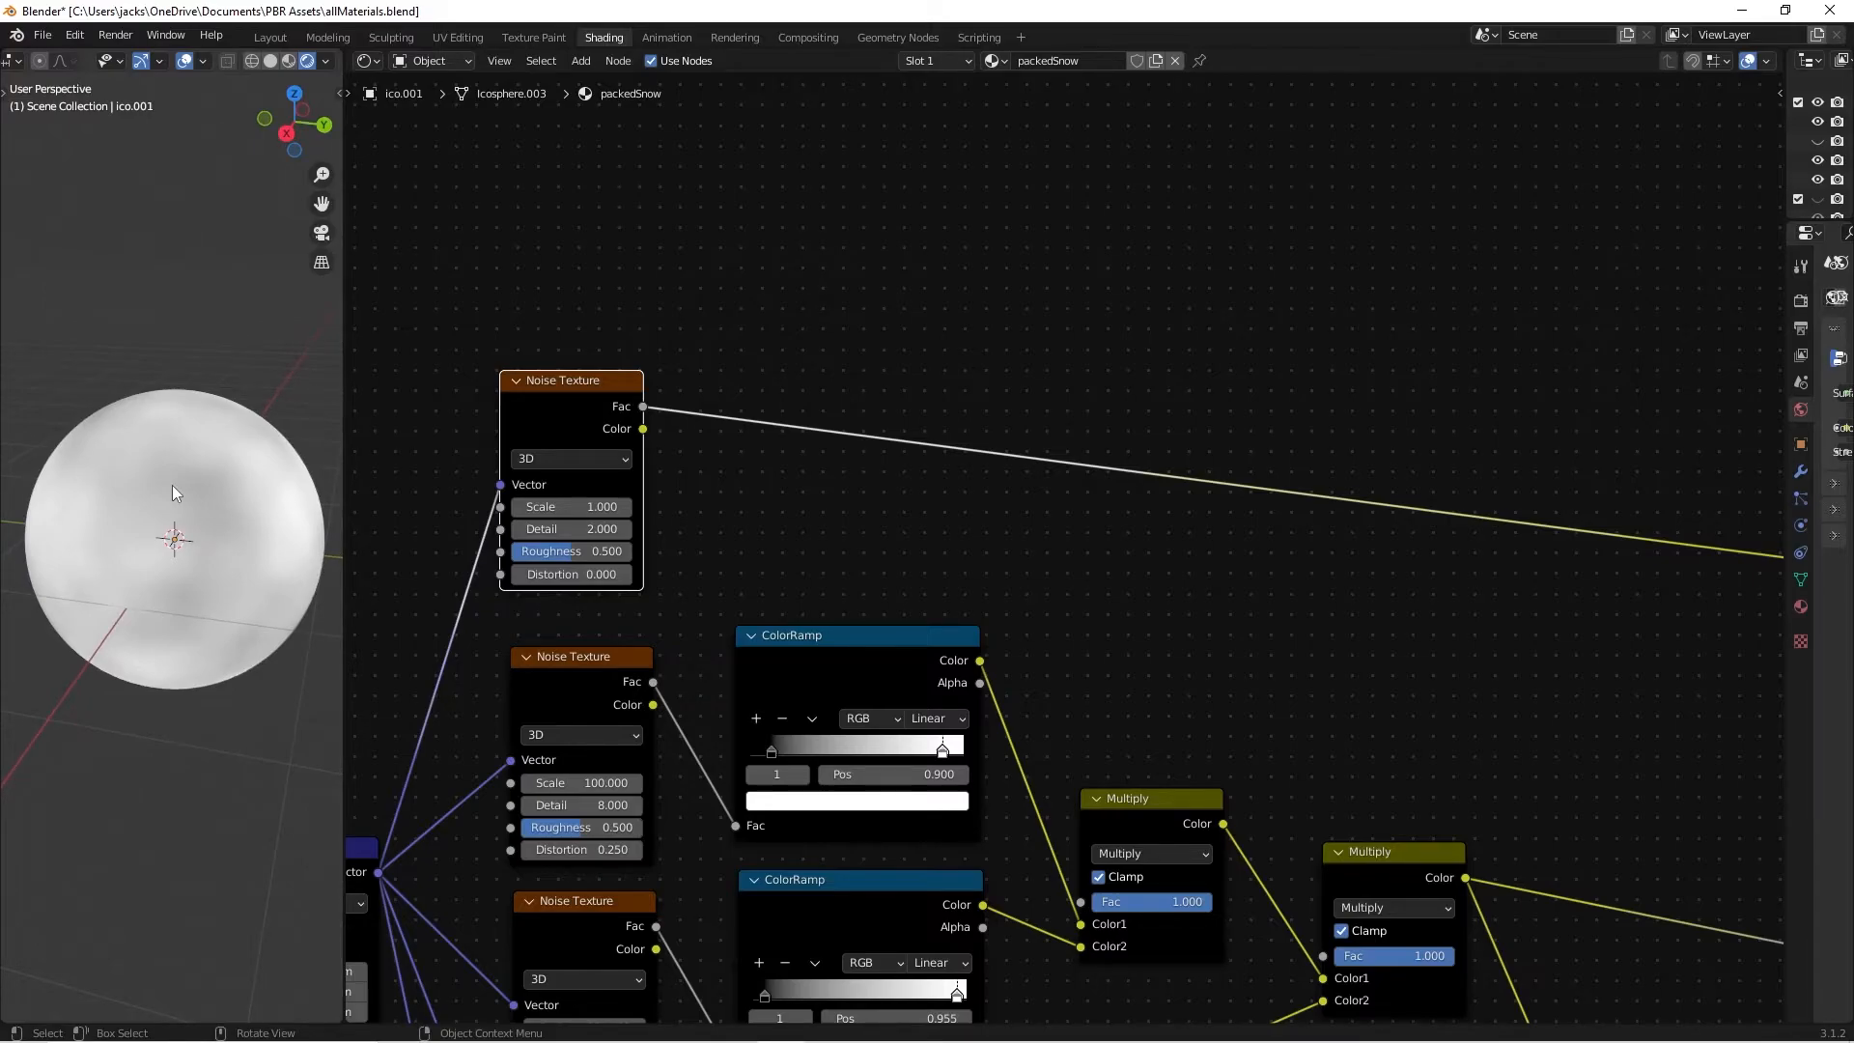
# Set the top Noise Texture's Detail to 4 and Roughness to 0.2, and check the pattern on the sphere.
pyautogui.click(537, 531)
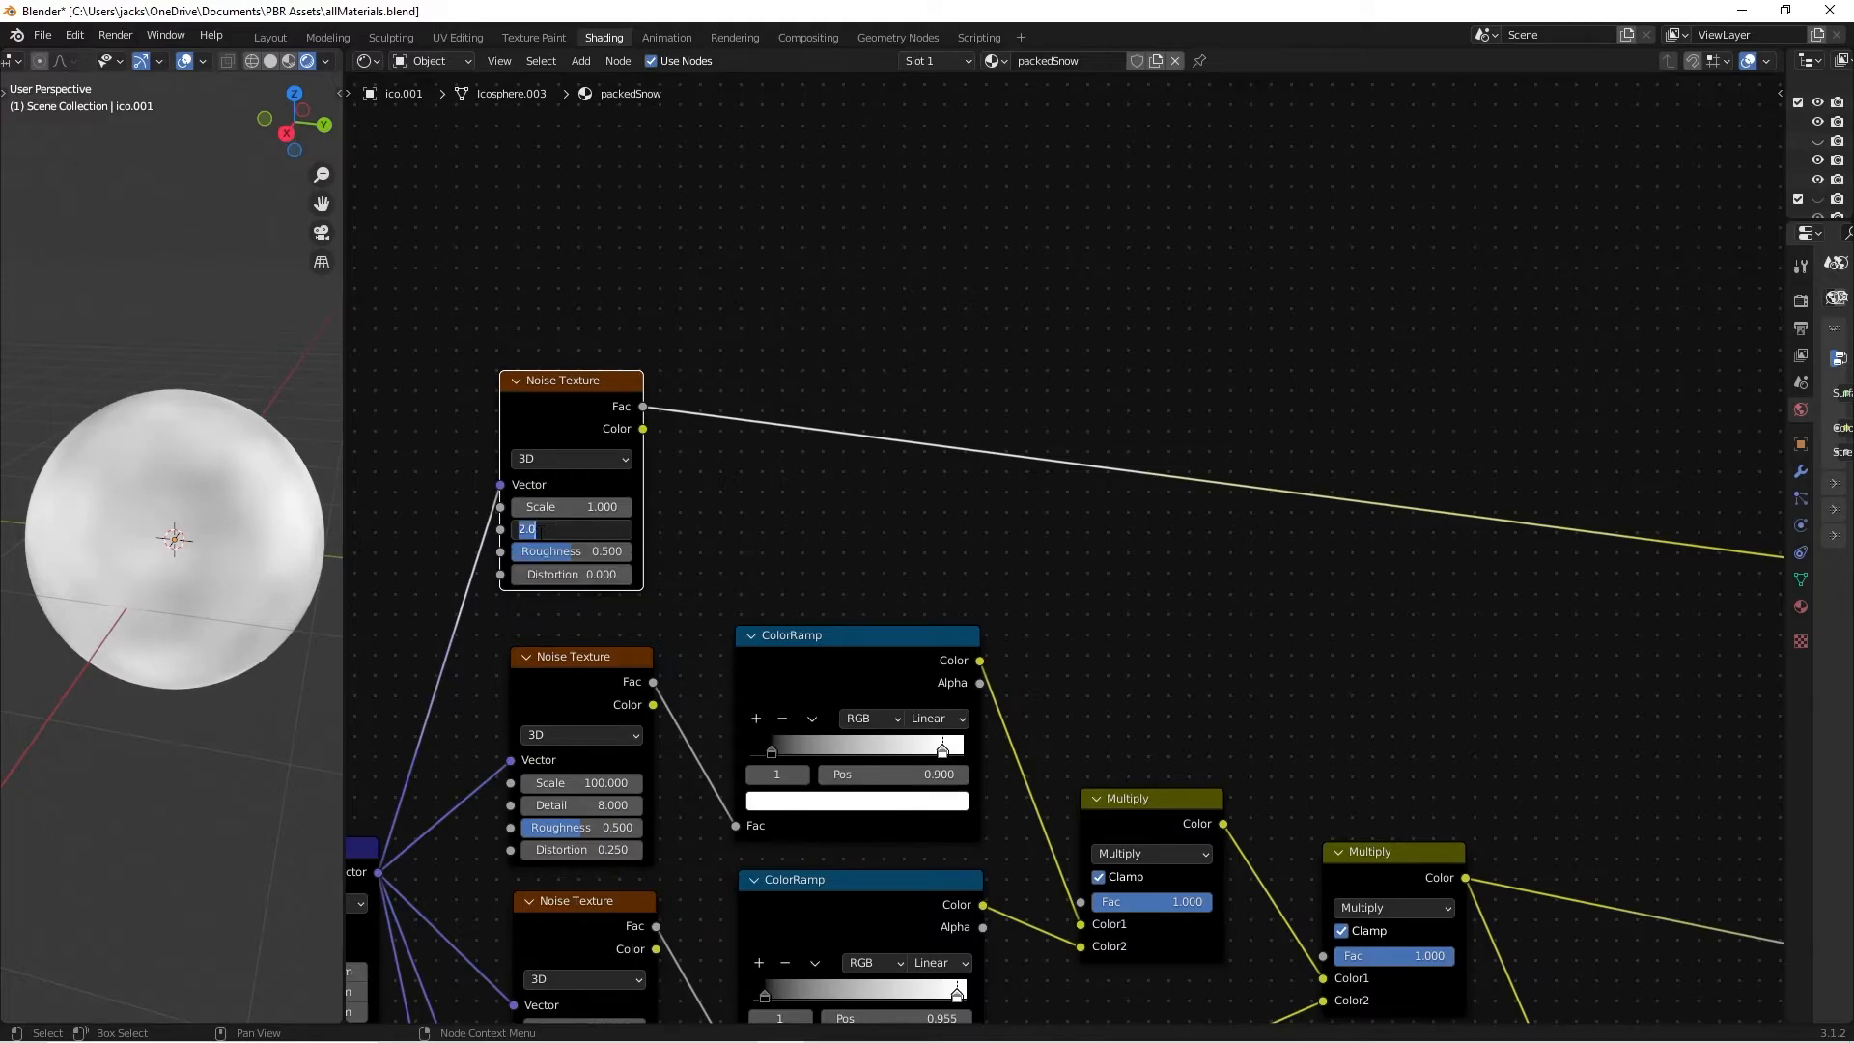
pyautogui.write('4')
pyautogui.press('Return')
pyautogui.click(601, 552)
pyautogui.write('.2')
pyautogui.press('Return')
pyautogui.moveTo(156, 558); pyautogui.dragTo(112, 500, button='middle')
pyautogui.scroll(3, 200, 560)
pyautogui.scroll(-2, 152, 499)
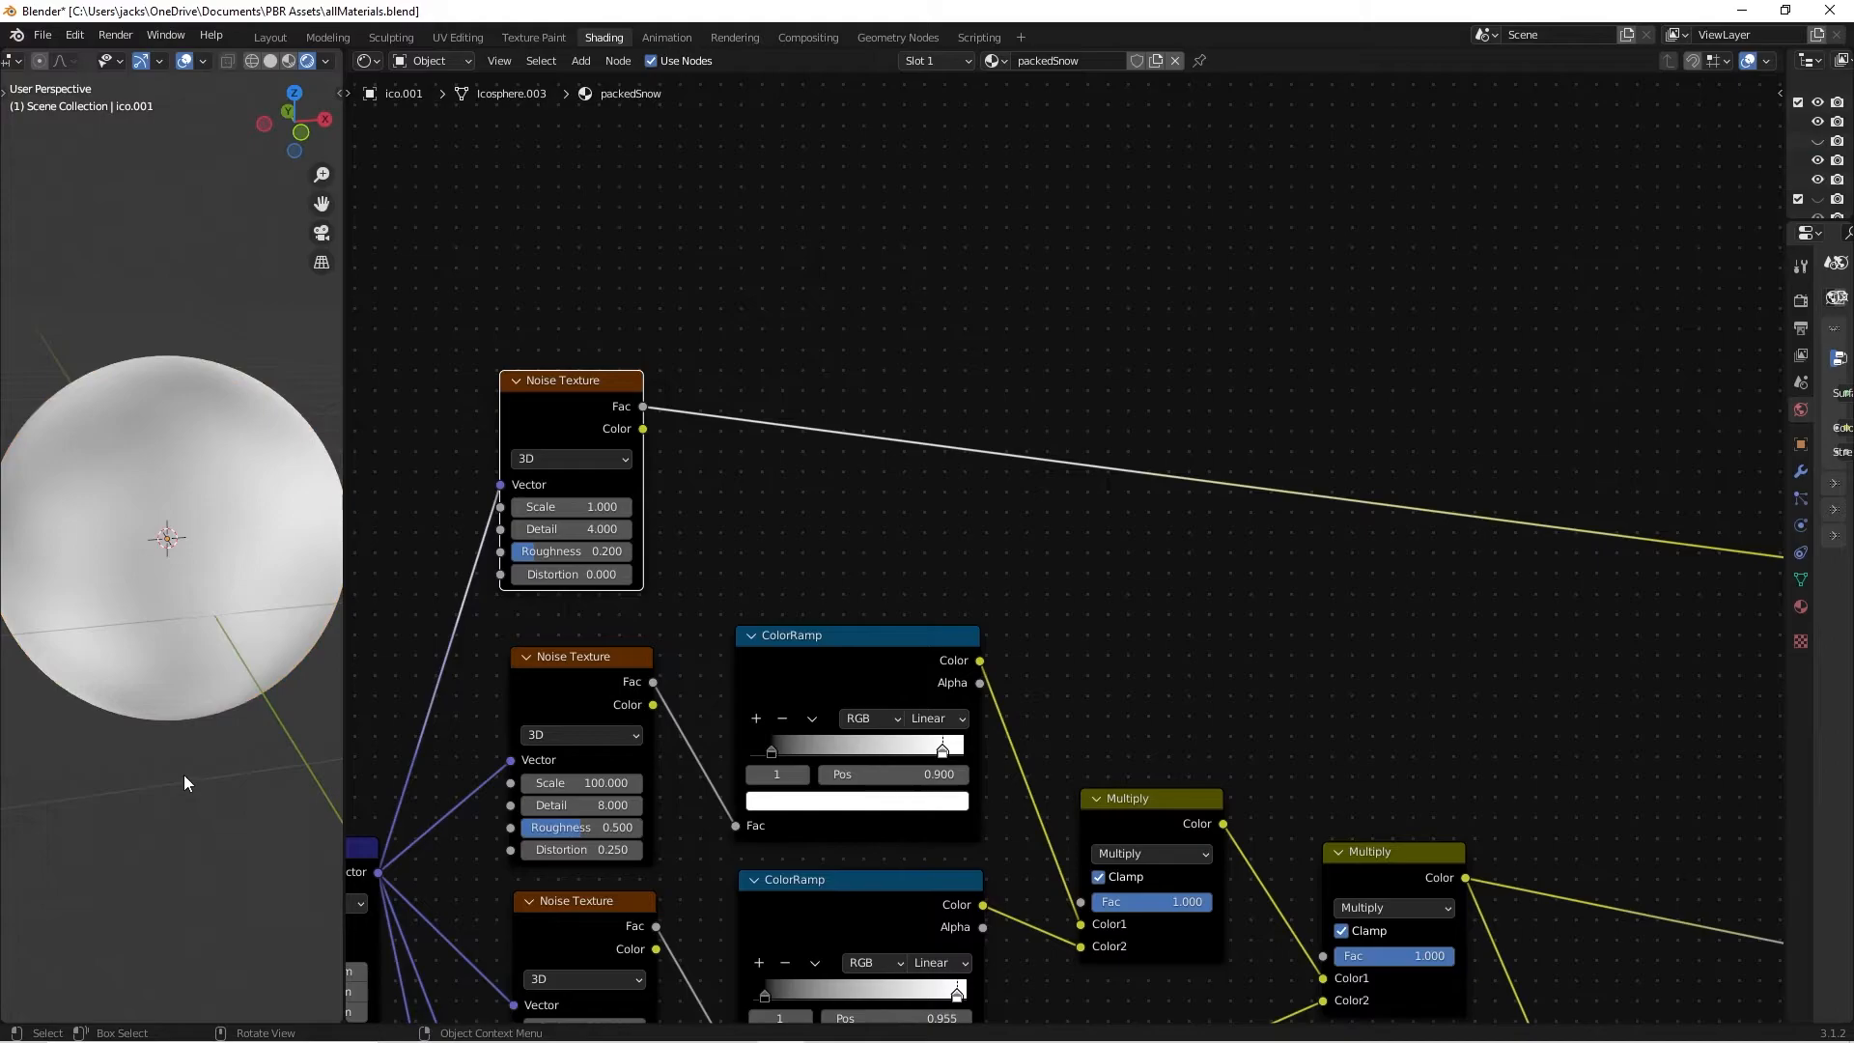
# Save the file and insert a ColorRamp on the link leaving the top Noise Texture, placed just beside it.
pyautogui.hotkey('ctrl', 's')
pyautogui.click(684, 558)
pyautogui.hotkey('shift', 'a')
pyautogui.write('sramp')
pyautogui.press('Return')
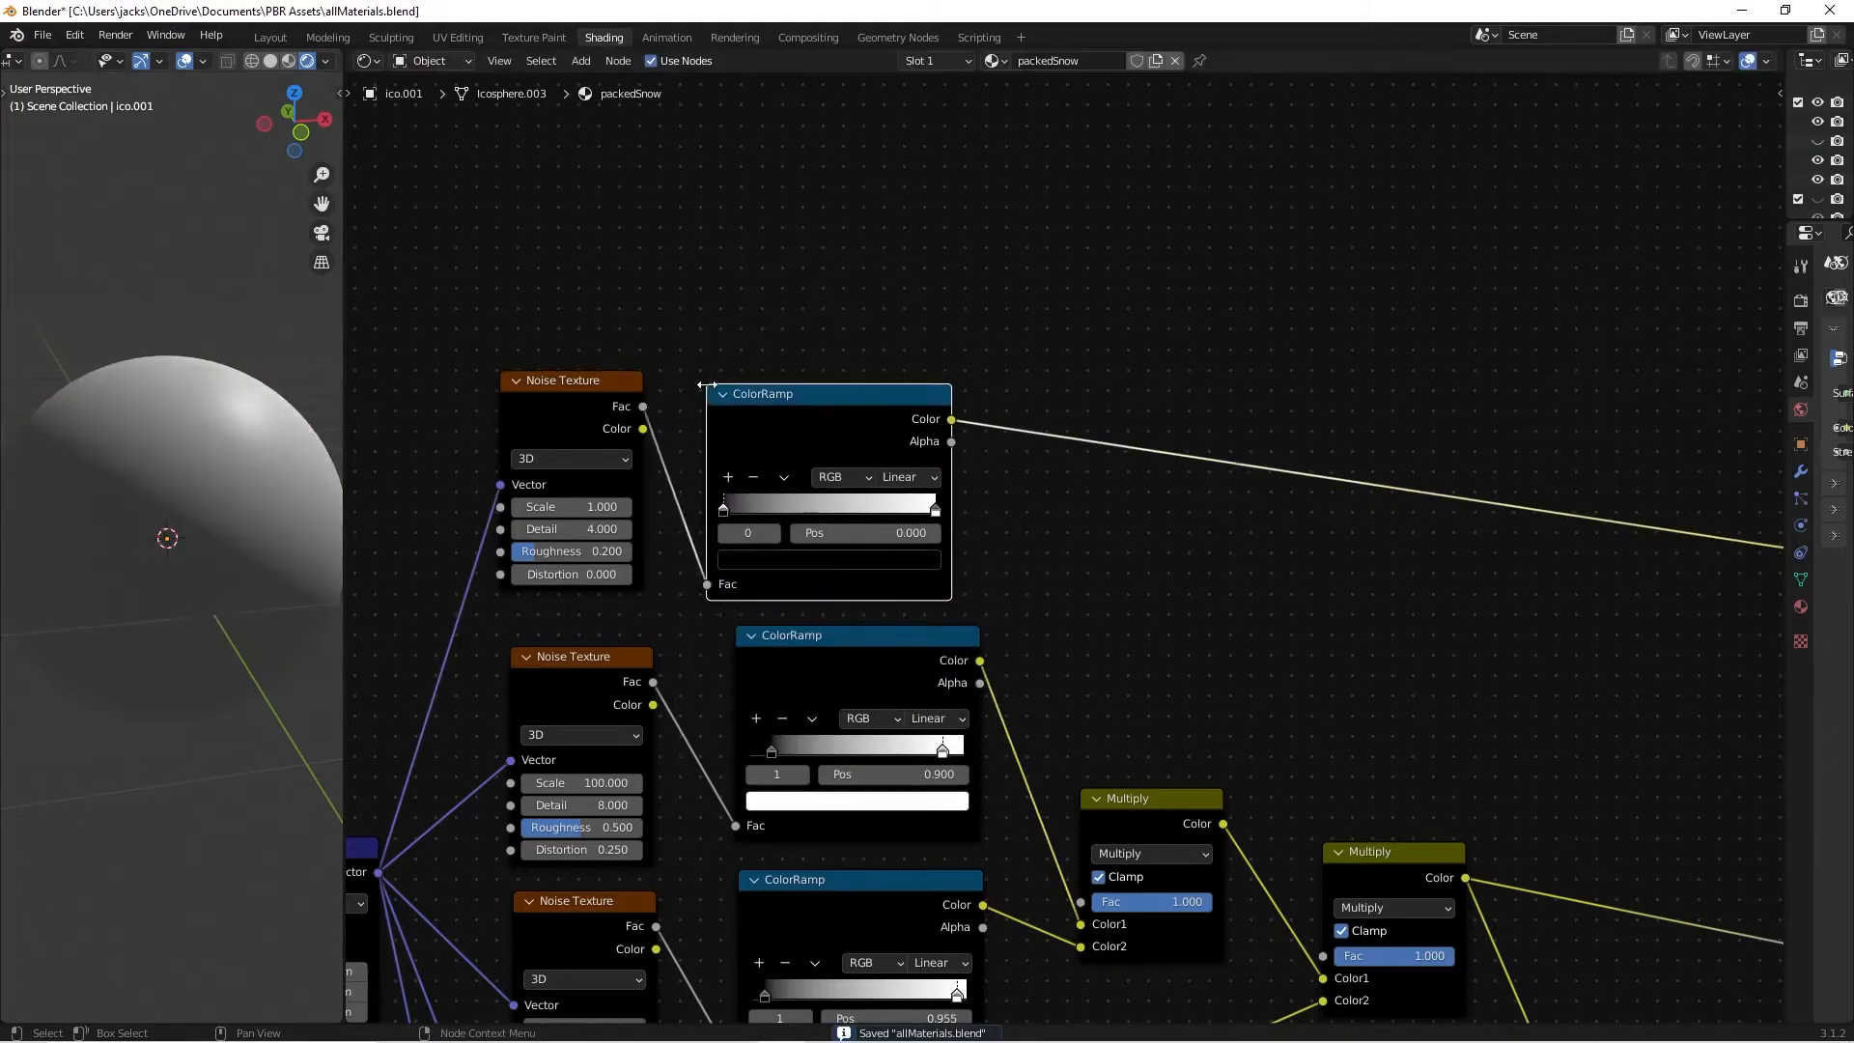
pyautogui.click(803, 404)
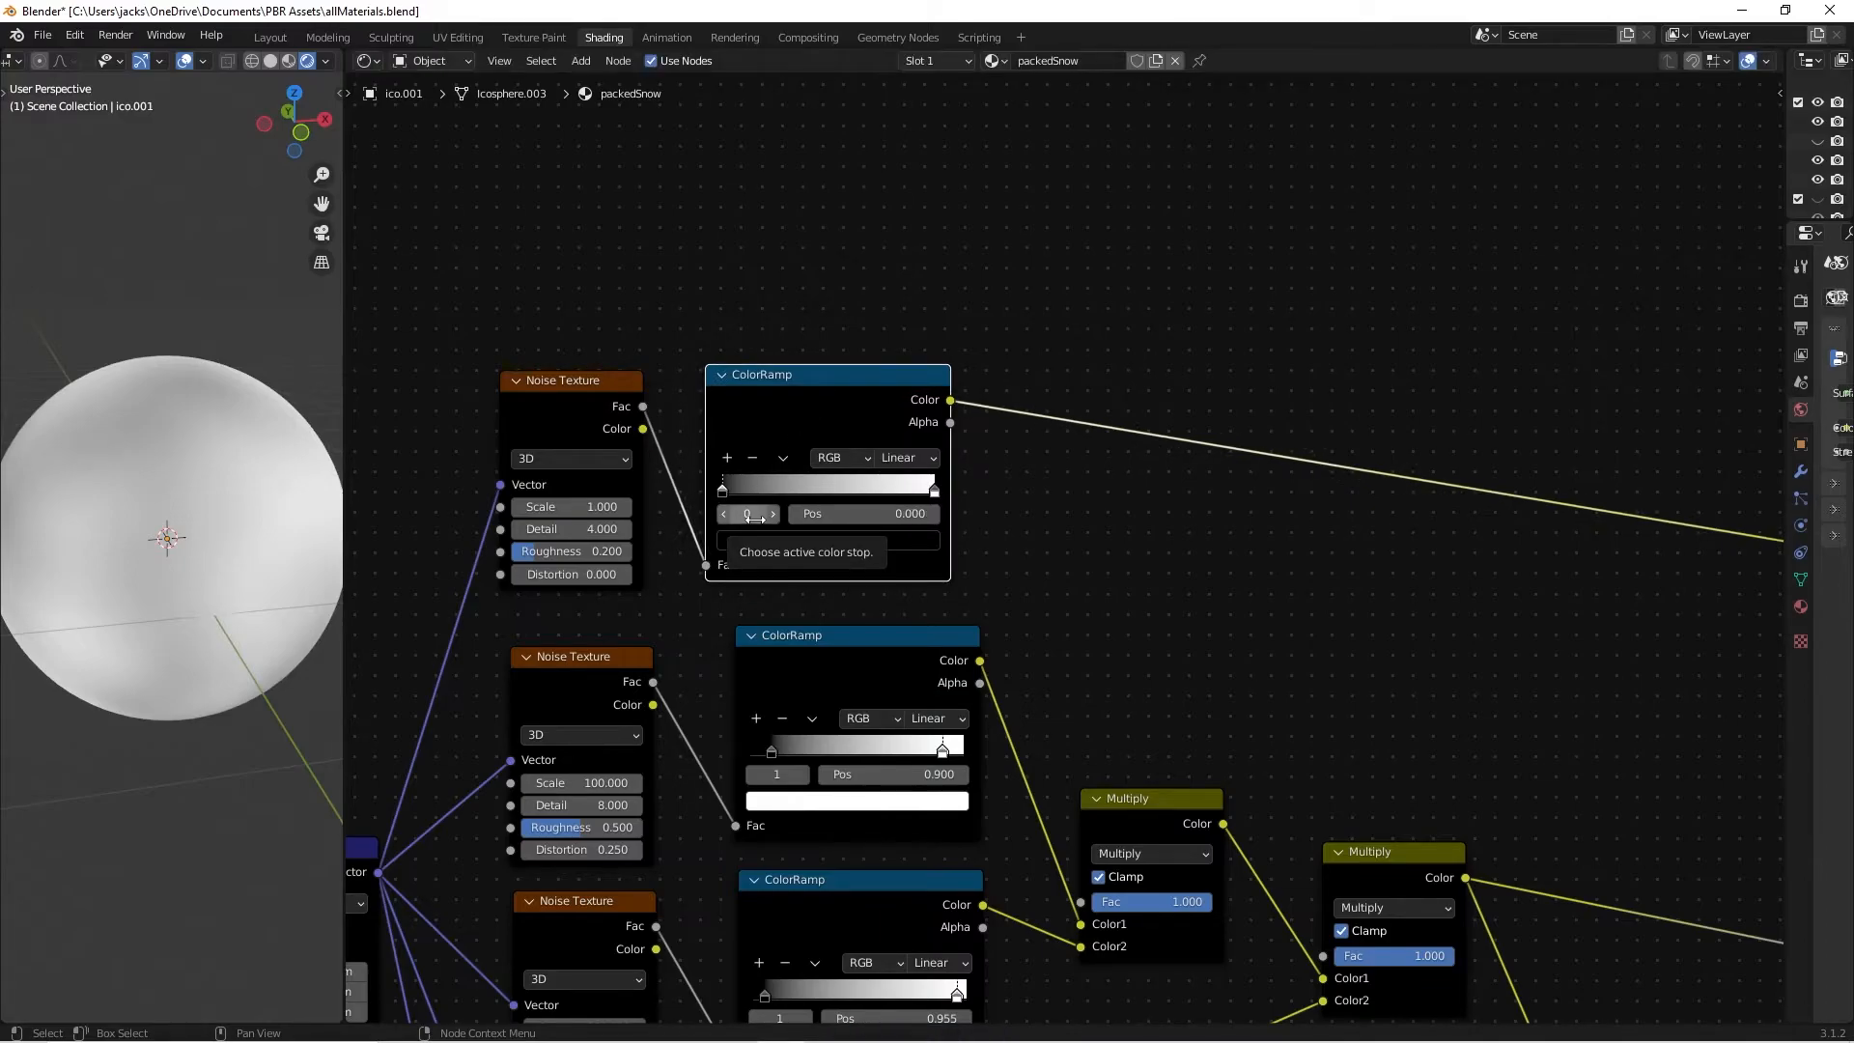
# Give the top ColorRamp's black stop a pale blue colour with hue 0.643 and value 0.751.
pyautogui.scroll(1, 611, 478)
pyautogui.click(669, 537)
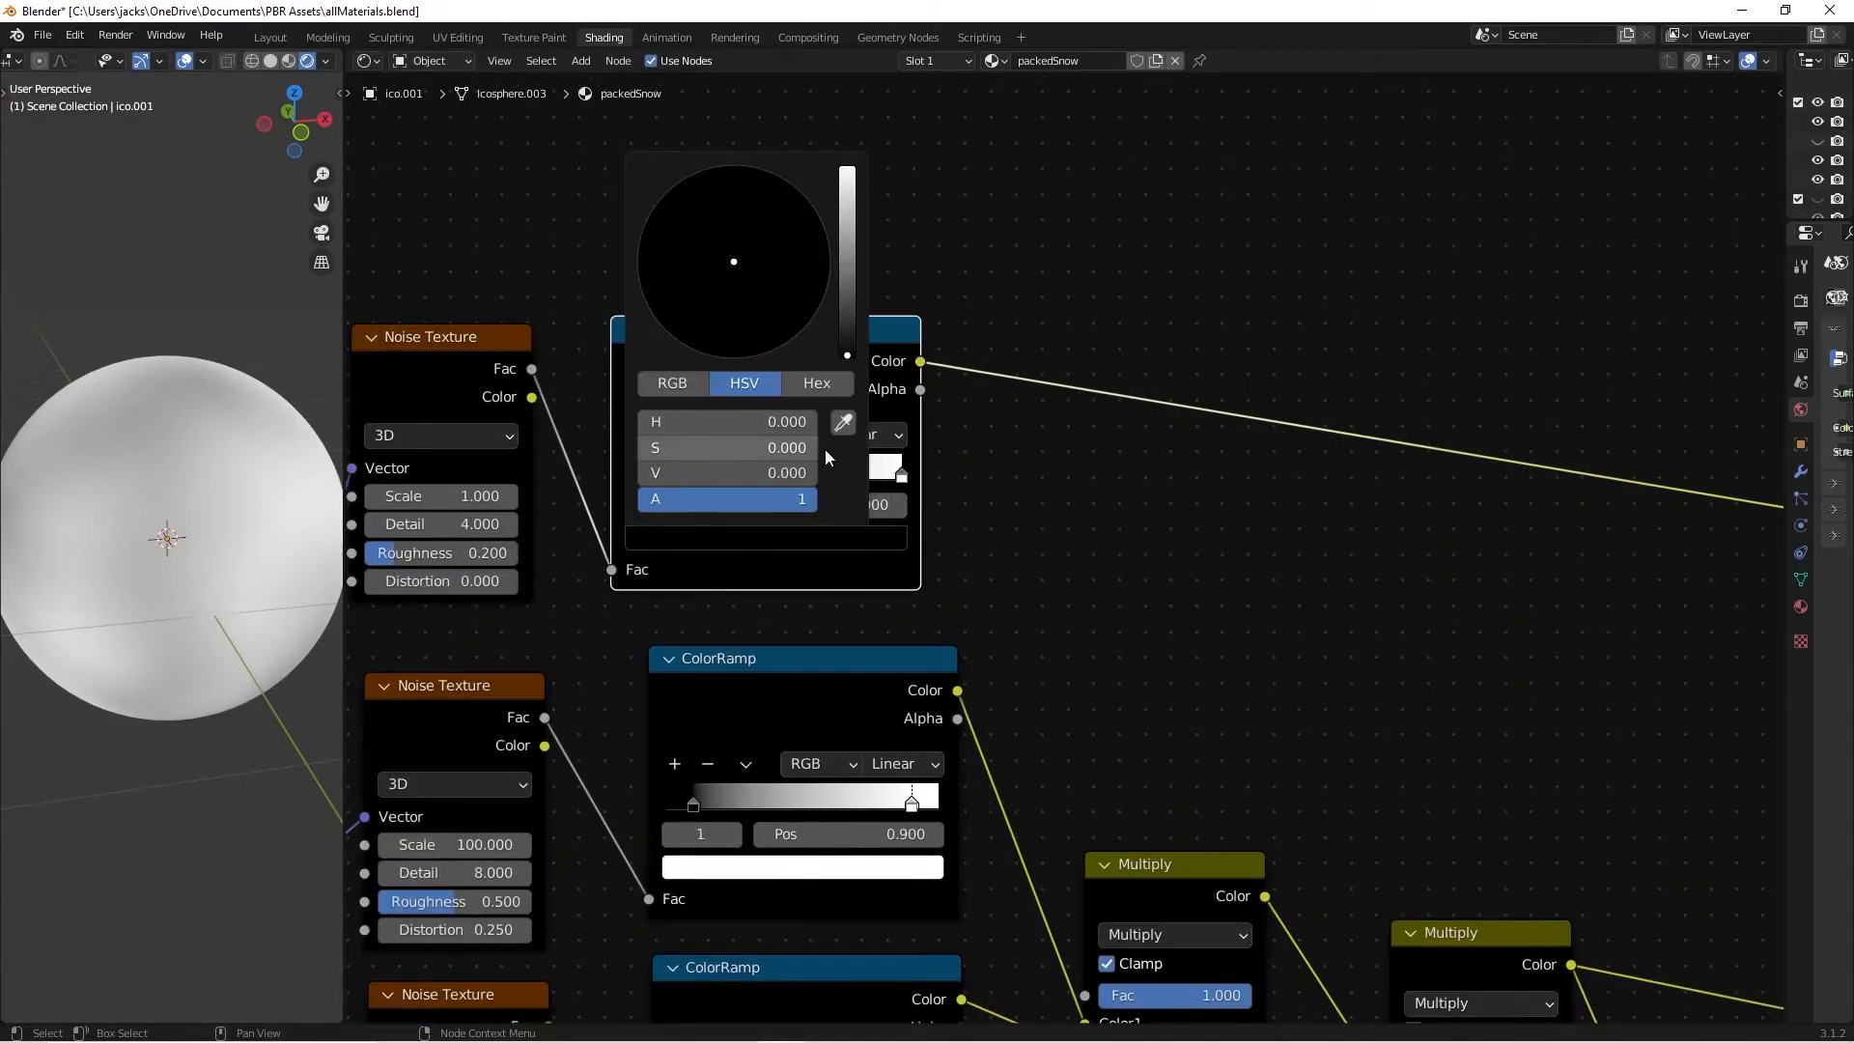
pyautogui.moveTo(763, 421); pyautogui.dragTo(871, 421)
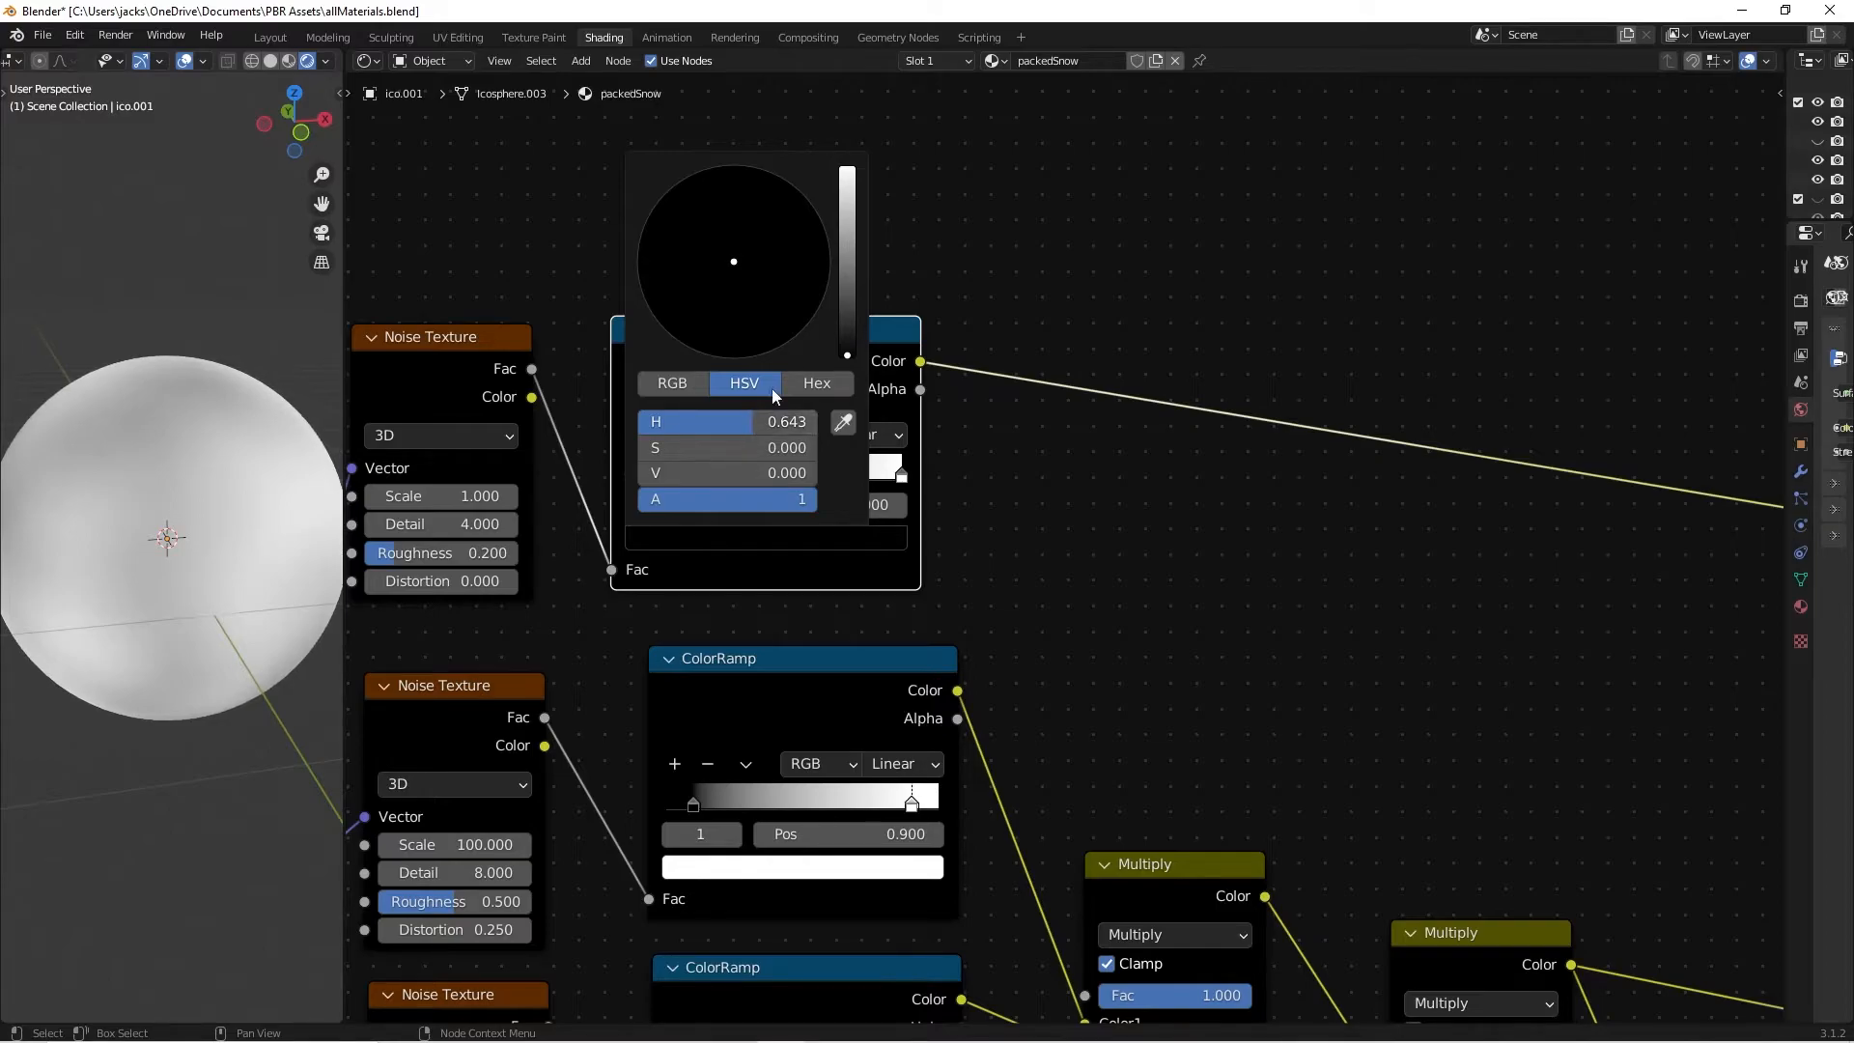
pyautogui.moveTo(676, 472); pyautogui.dragTo(778, 473)
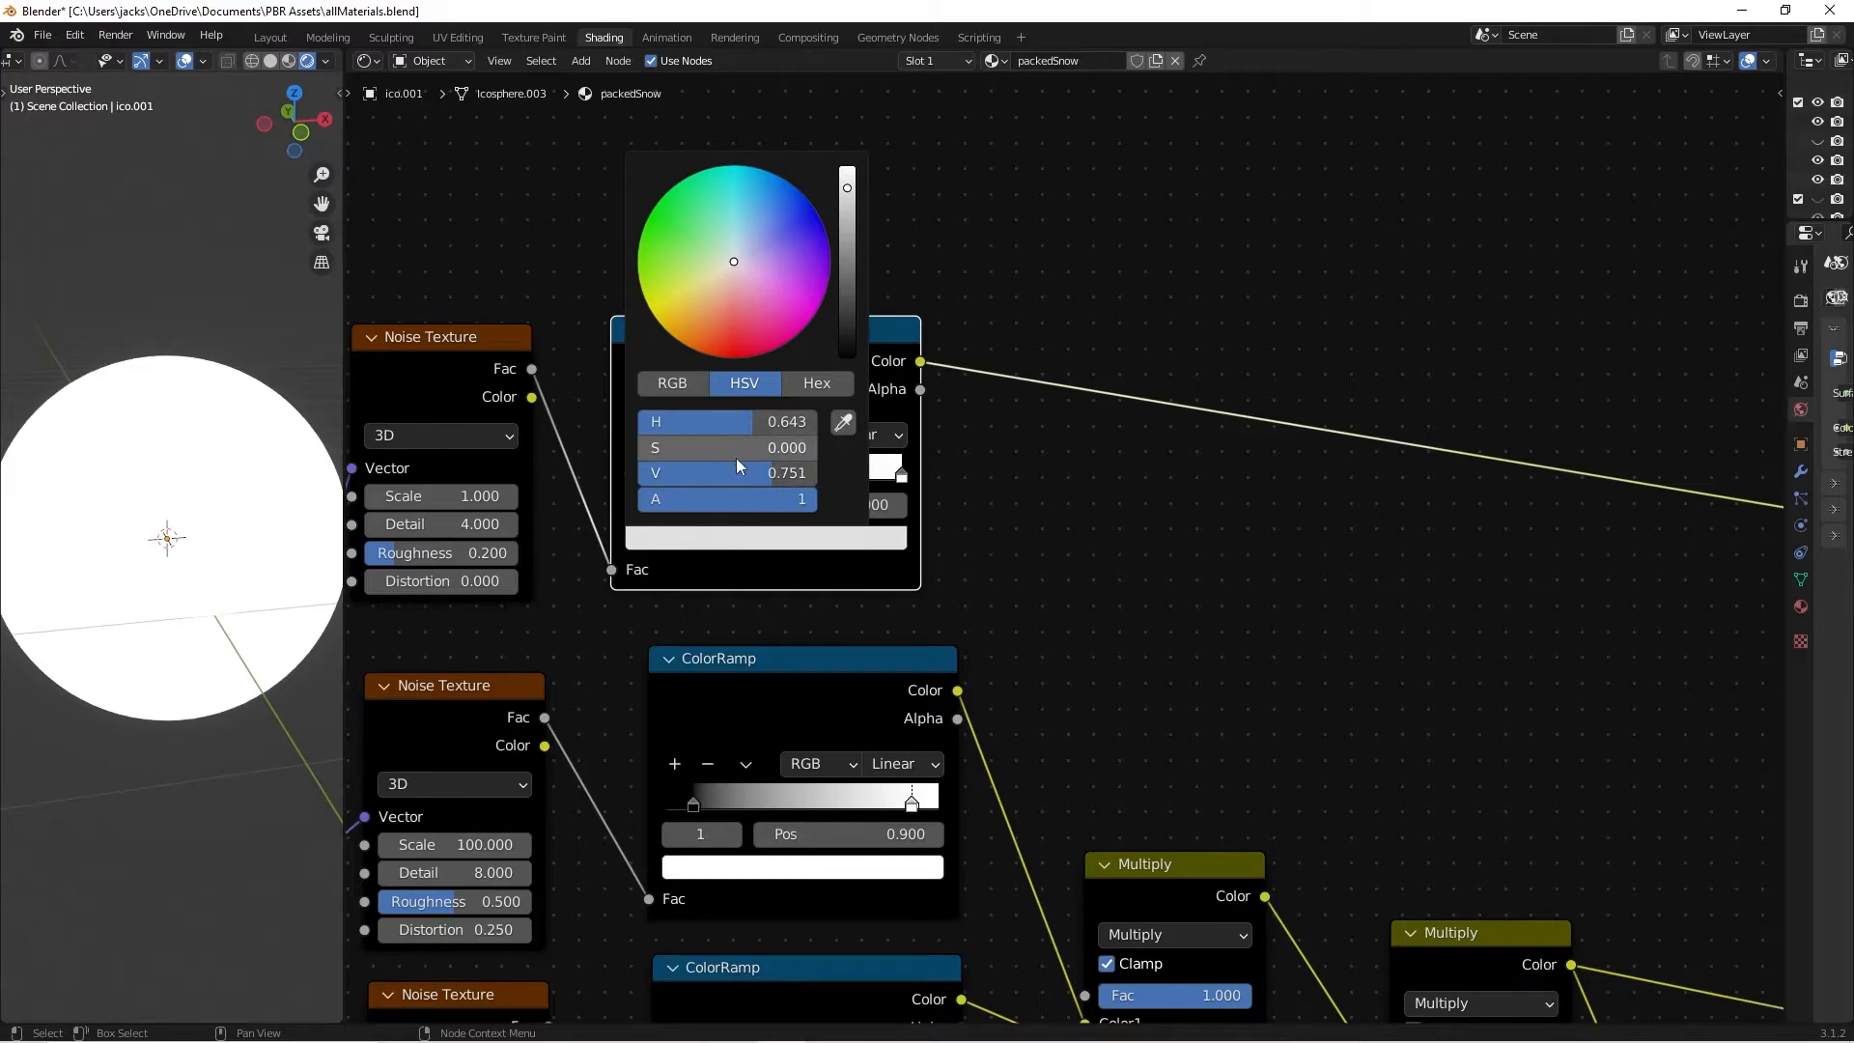
pyautogui.moveTo(657, 447)
pyautogui.mouseDown()
pyautogui.moveTo(712, 447)
pyautogui.moveTo(680, 448)
pyautogui.mouseUp()
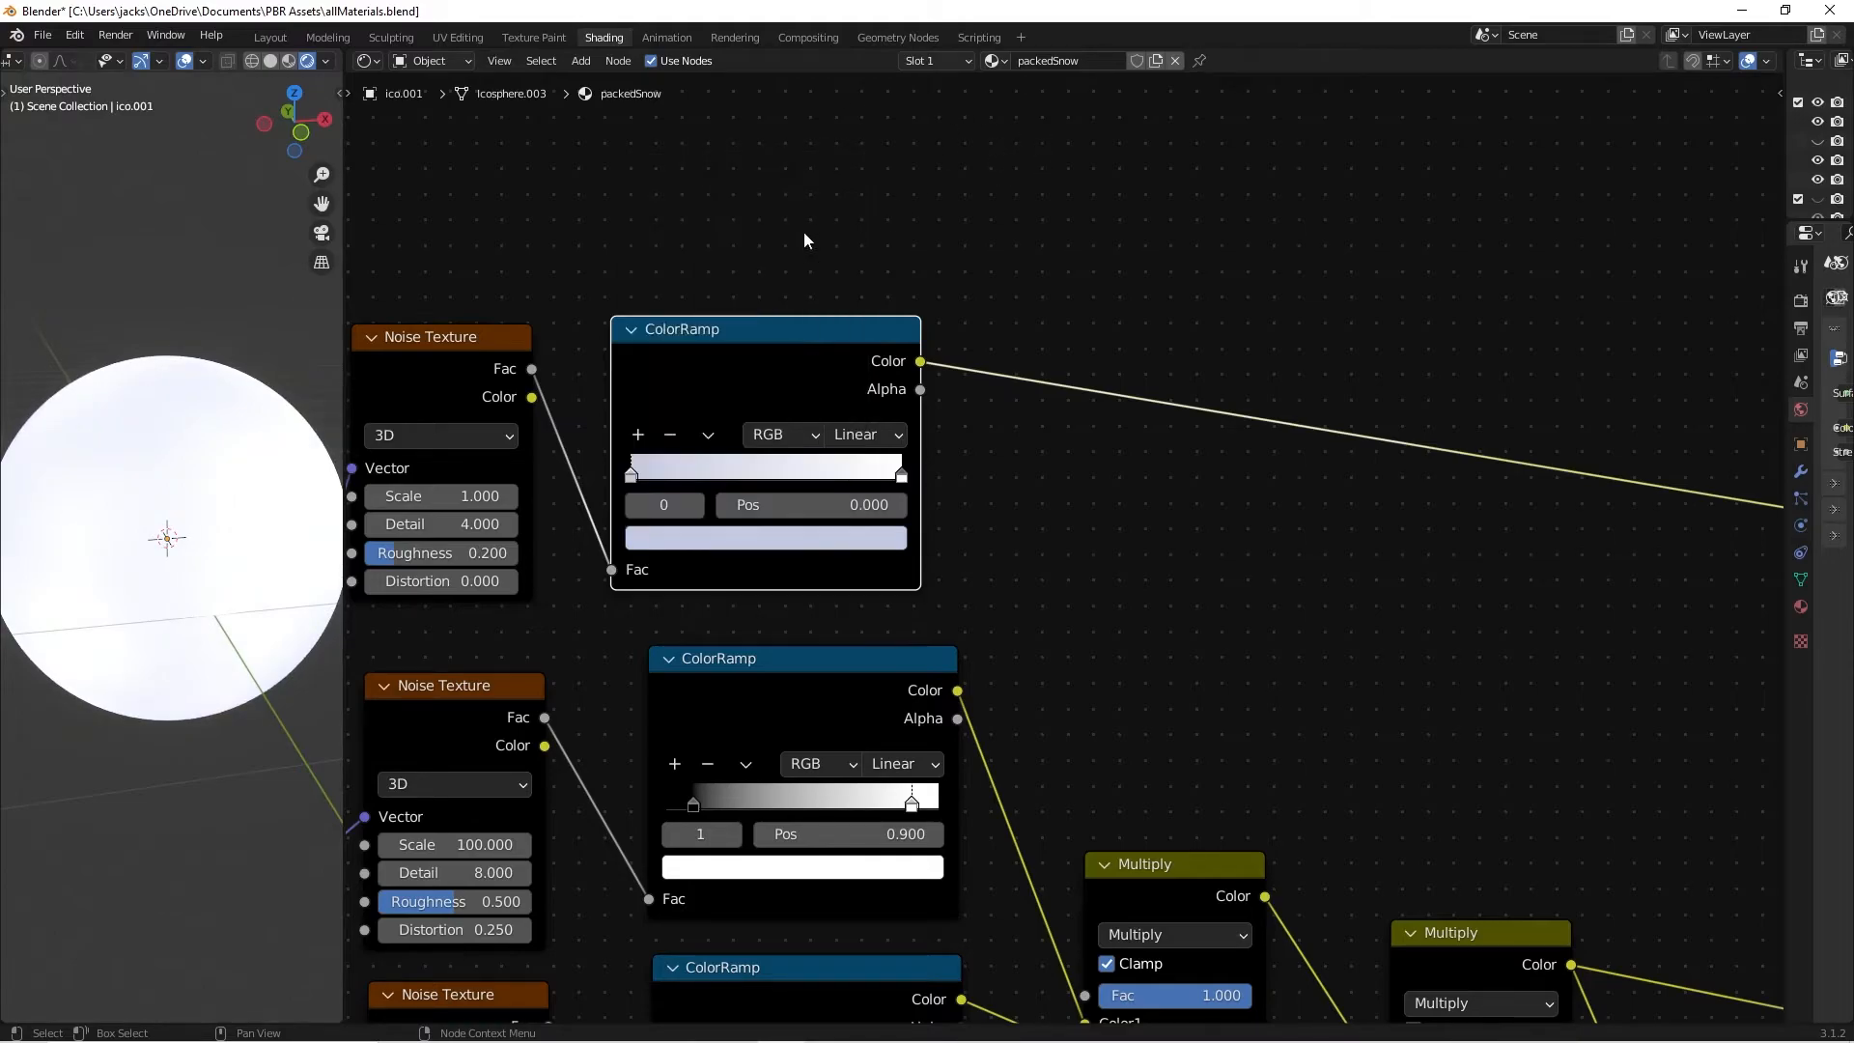
pyautogui.moveTo(239, 538); pyautogui.dragTo(237, 537, button='middle')
pyautogui.moveTo(111, 532); pyautogui.dragTo(165, 542, button='middle')
# Tint the top ColorRamp's white stop to hue 0.660, saturation 0.080 and value 0.925, and check the sphere.
pyautogui.click(902, 475)
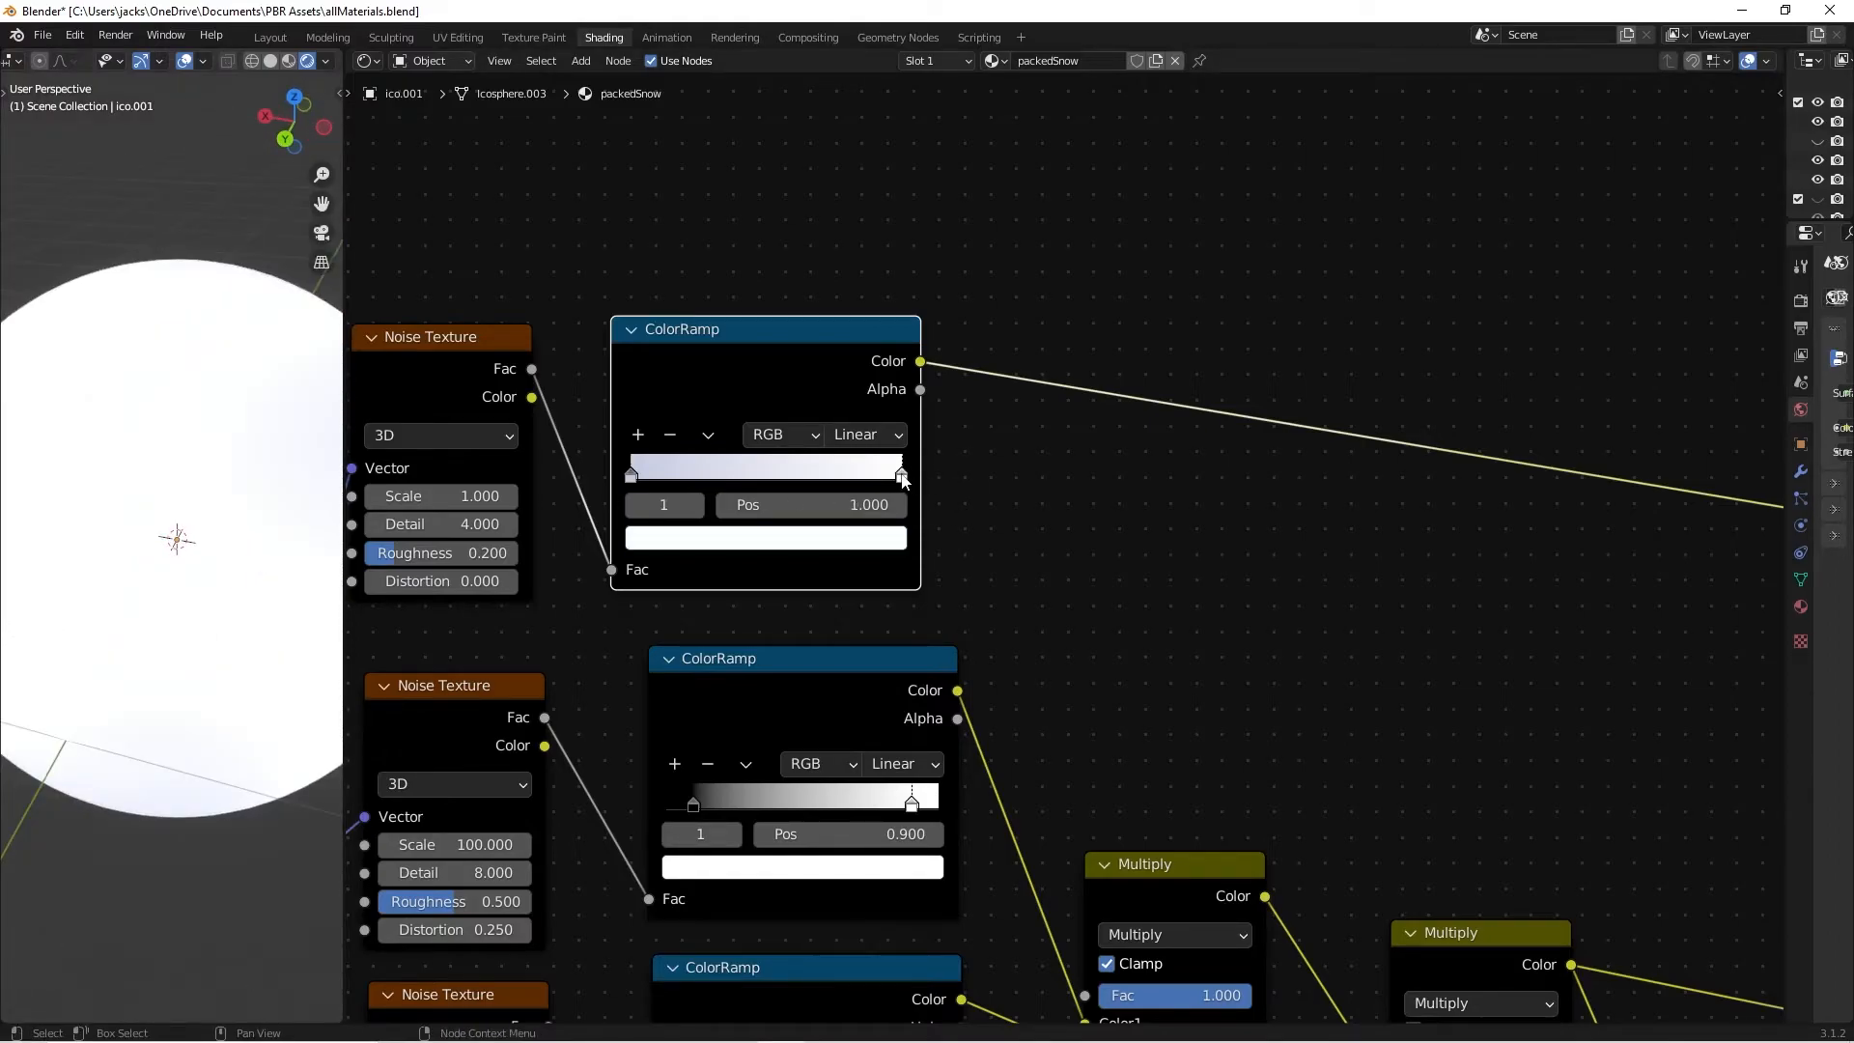
pyautogui.click(885, 540)
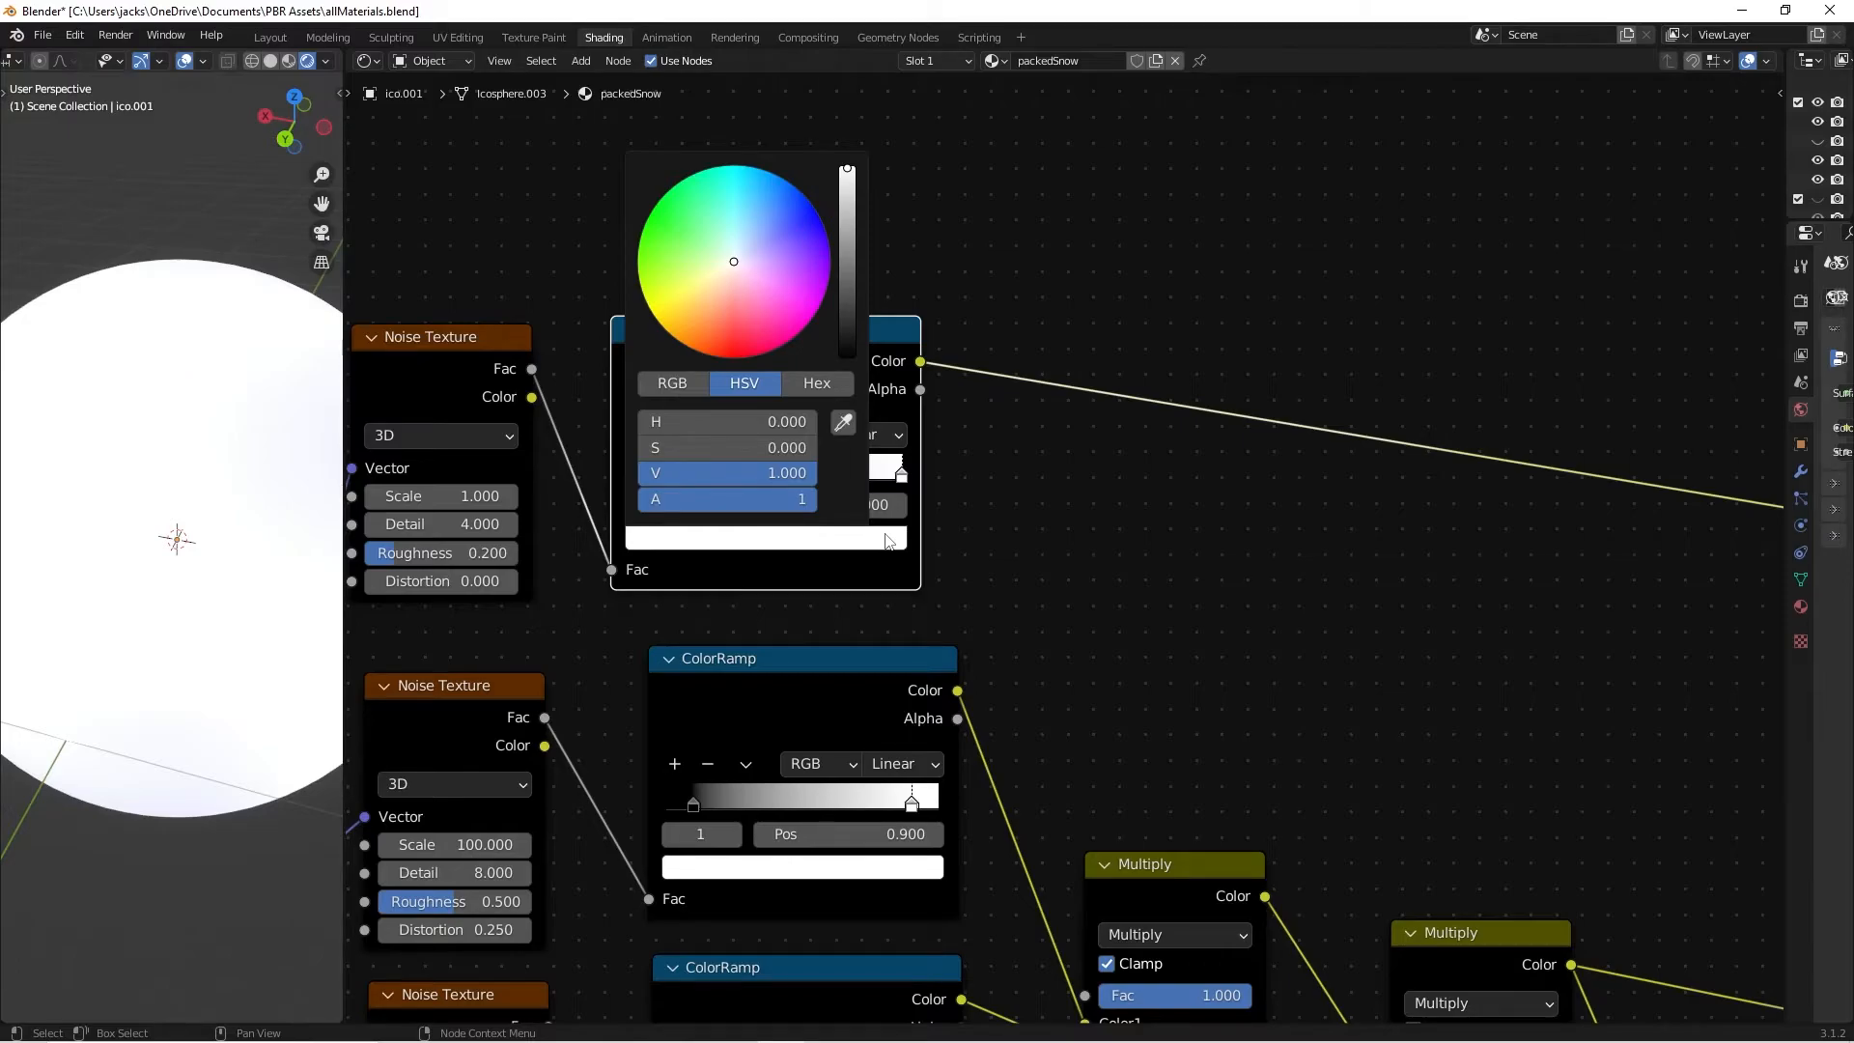
pyautogui.moveTo(668, 425); pyautogui.dragTo(724, 426)
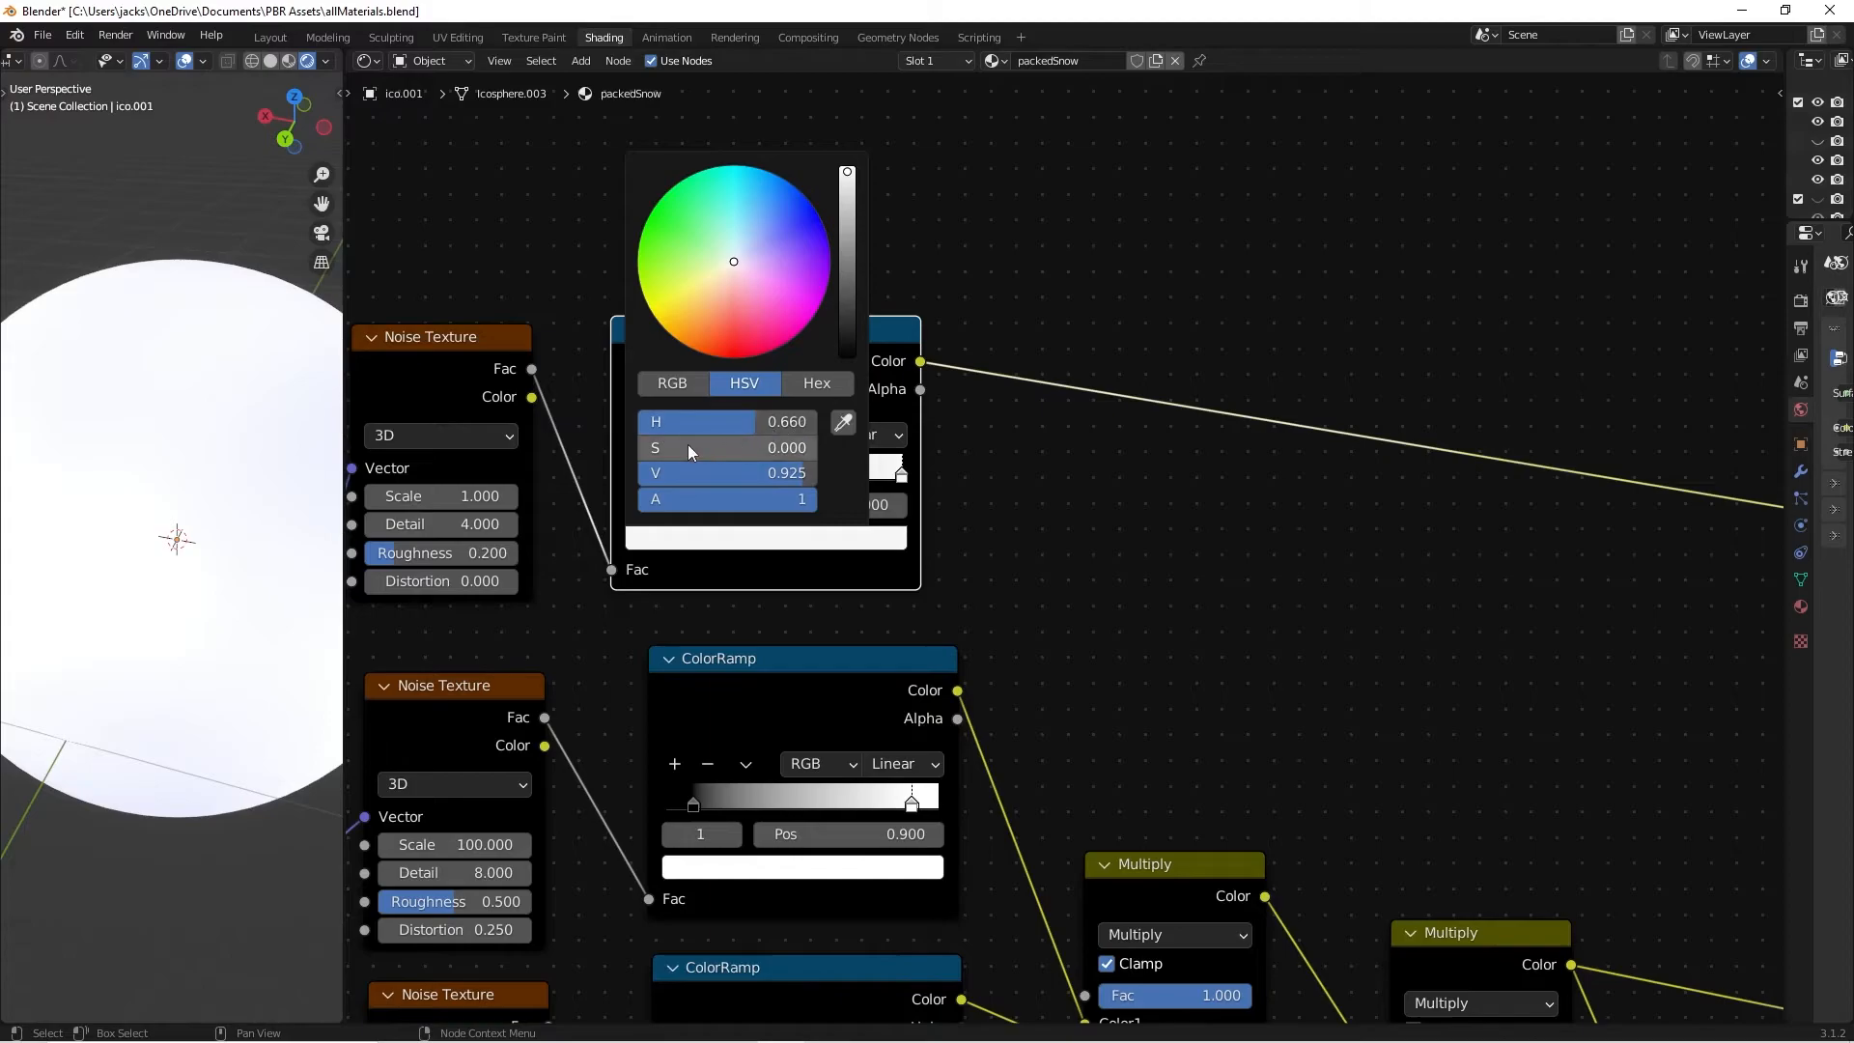
pyautogui.click(658, 447)
pyautogui.moveTo(659, 447); pyautogui.dragTo(673, 448)
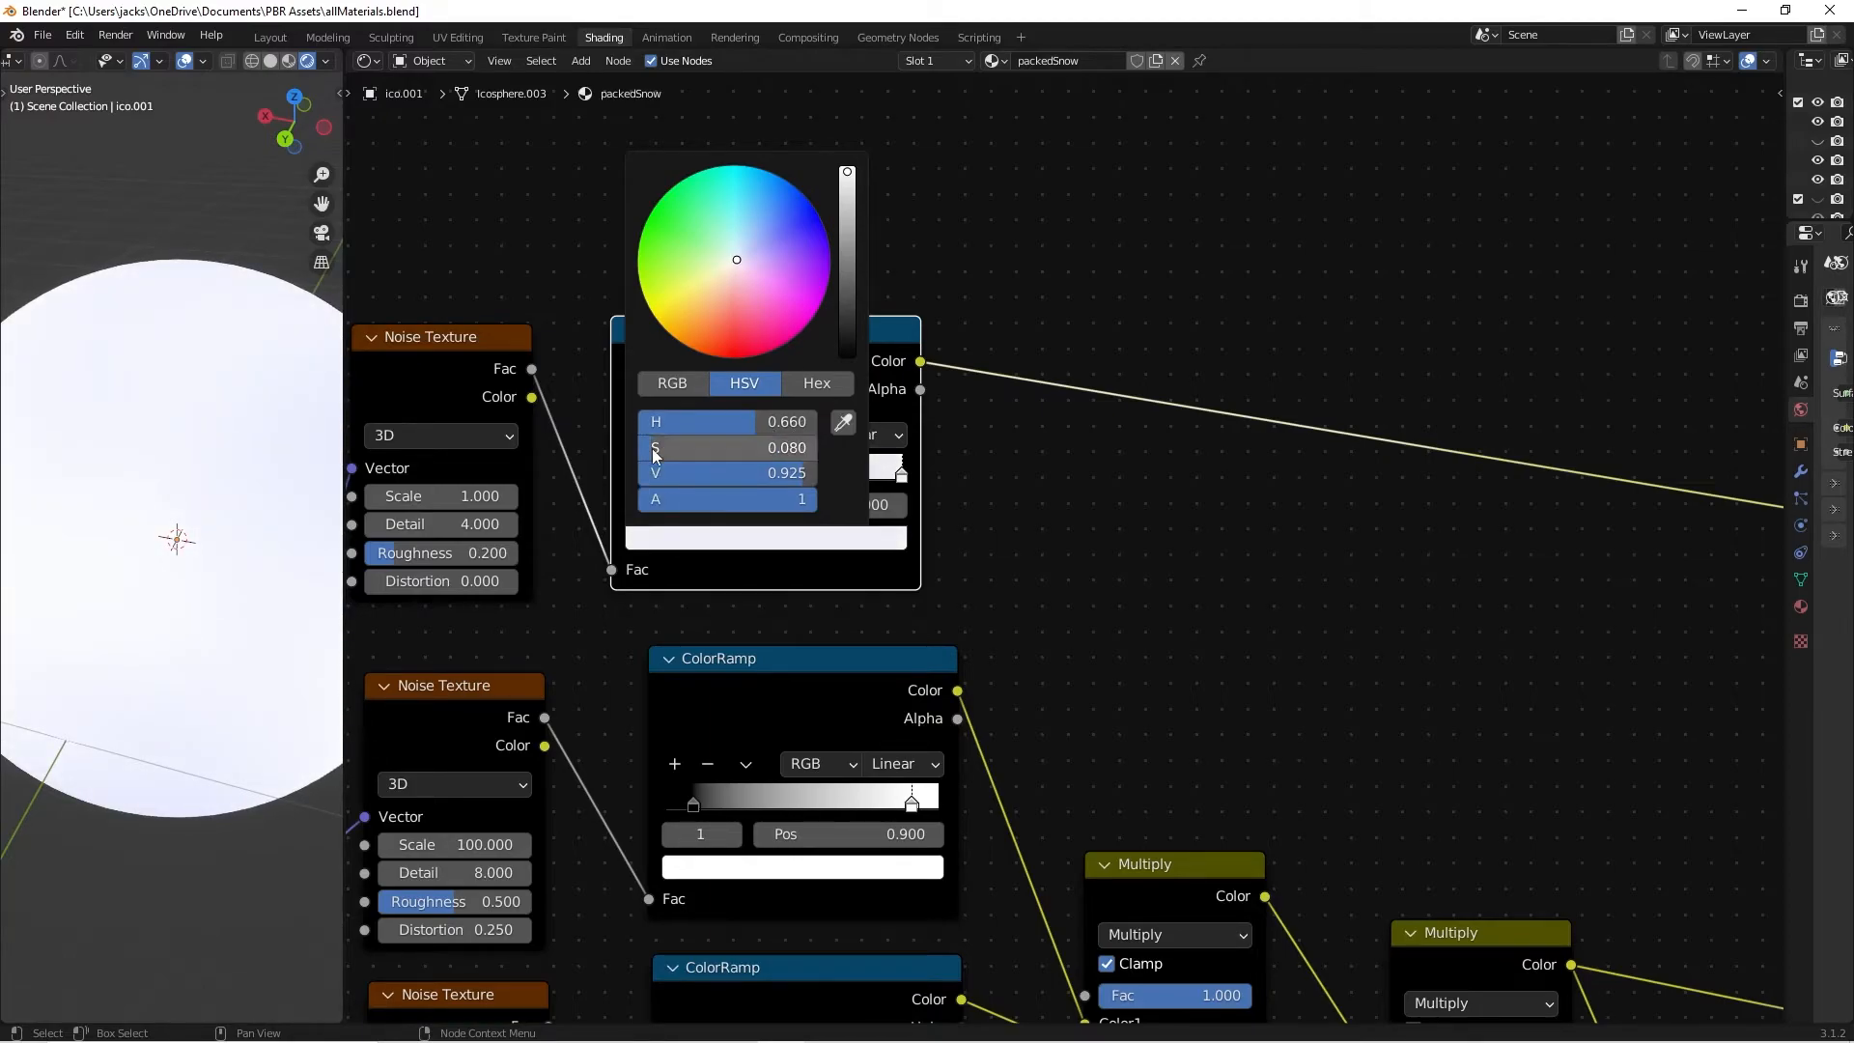
pyautogui.scroll(-3, 111, 563)
pyautogui.moveTo(144, 555); pyautogui.dragTo(268, 507, button='middle')
pyautogui.scroll(3, 222, 512)
pyautogui.moveTo(150, 517); pyautogui.dragTo(228, 508, button='middle')
pyautogui.scroll(-2, 253, 507)
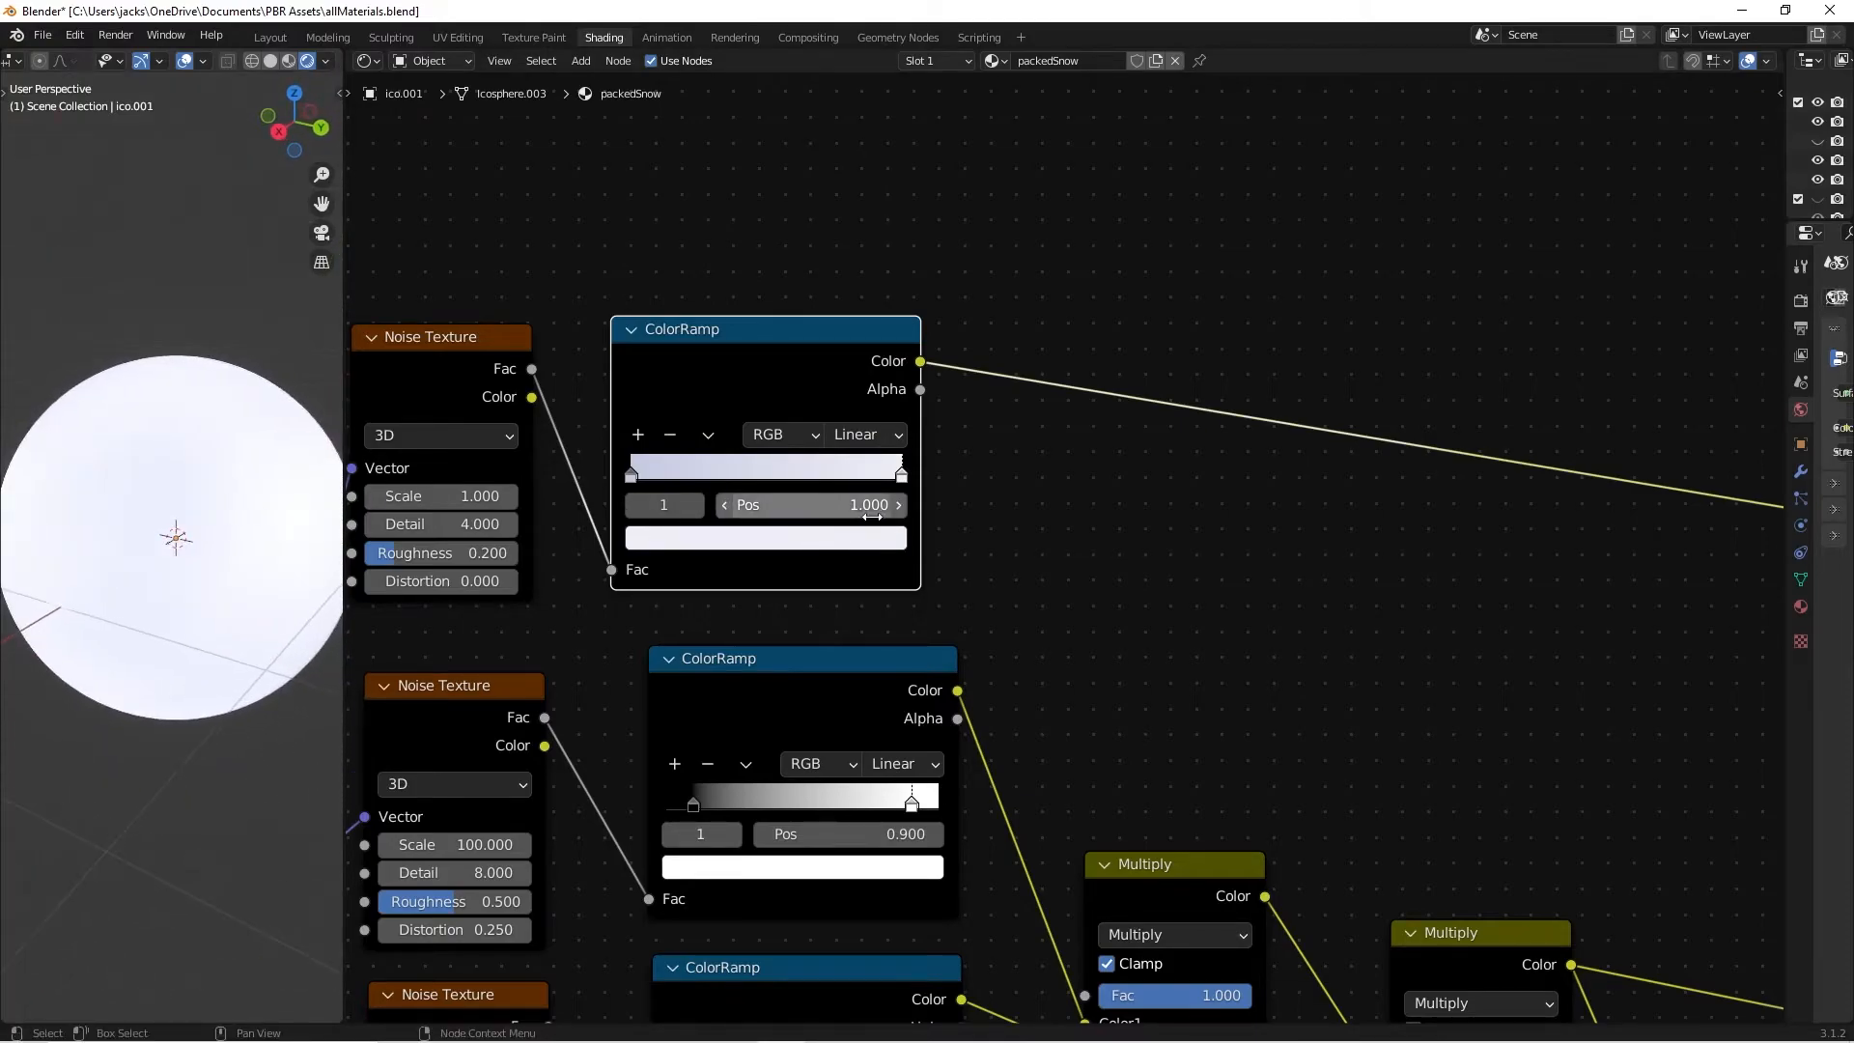
# Try the top ColorRamp's two stops close together near the middle, with the lighter one at 0.573.
pyautogui.moveTo(903, 475); pyautogui.dragTo(850, 477)
pyautogui.moveTo(645, 483); pyautogui.dragTo(787, 475)
pyautogui.scroll(-2, 229, 498)
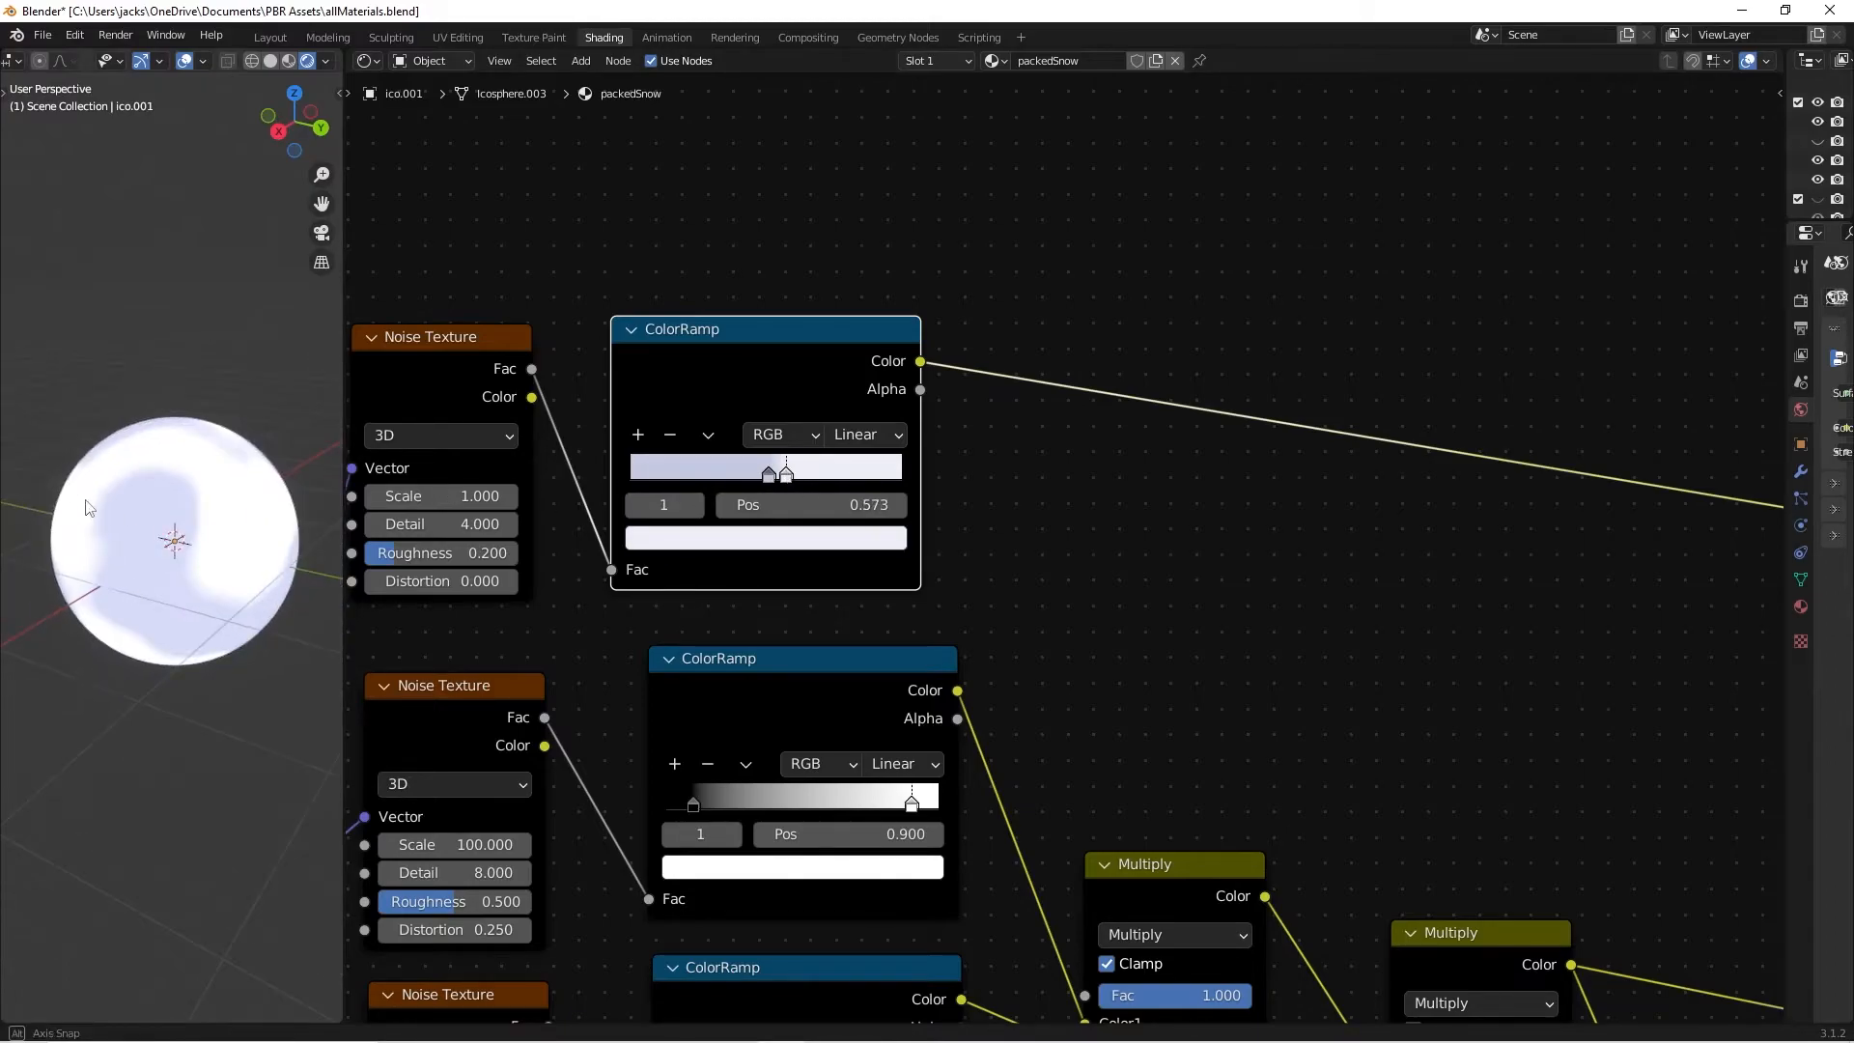
pyautogui.moveTo(102, 507); pyautogui.dragTo(230, 518, button='middle')
pyautogui.scroll(2, 229, 518)
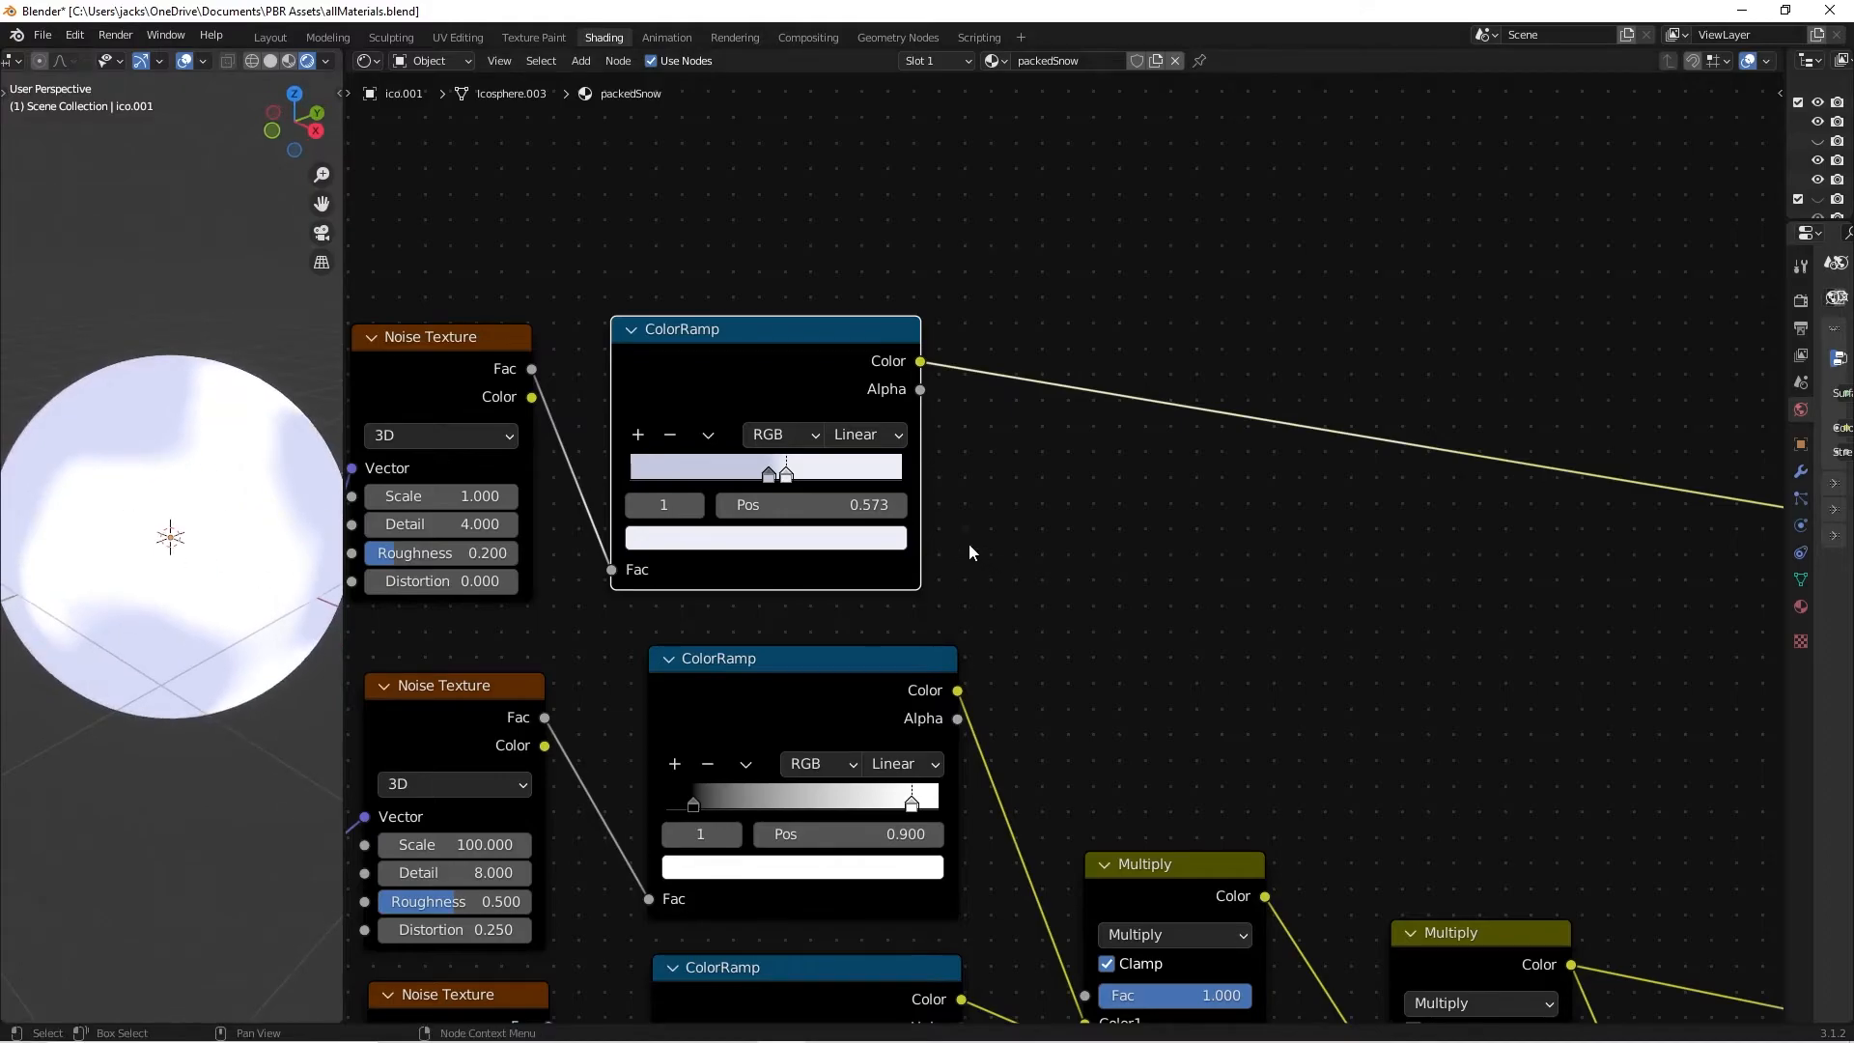
# Spread the top ColorRamp's stops out to the ends of the ramp, with the lighter one at 1.000.
pyautogui.moveTo(760, 480); pyautogui.dragTo(876, 475)
pyautogui.moveTo(265, 489)
pyautogui.mouseDown(button='middle')
pyautogui.moveTo(307, 489)
pyautogui.moveTo(205, 541)
pyautogui.moveTo(276, 503)
pyautogui.mouseUp(button='middle')
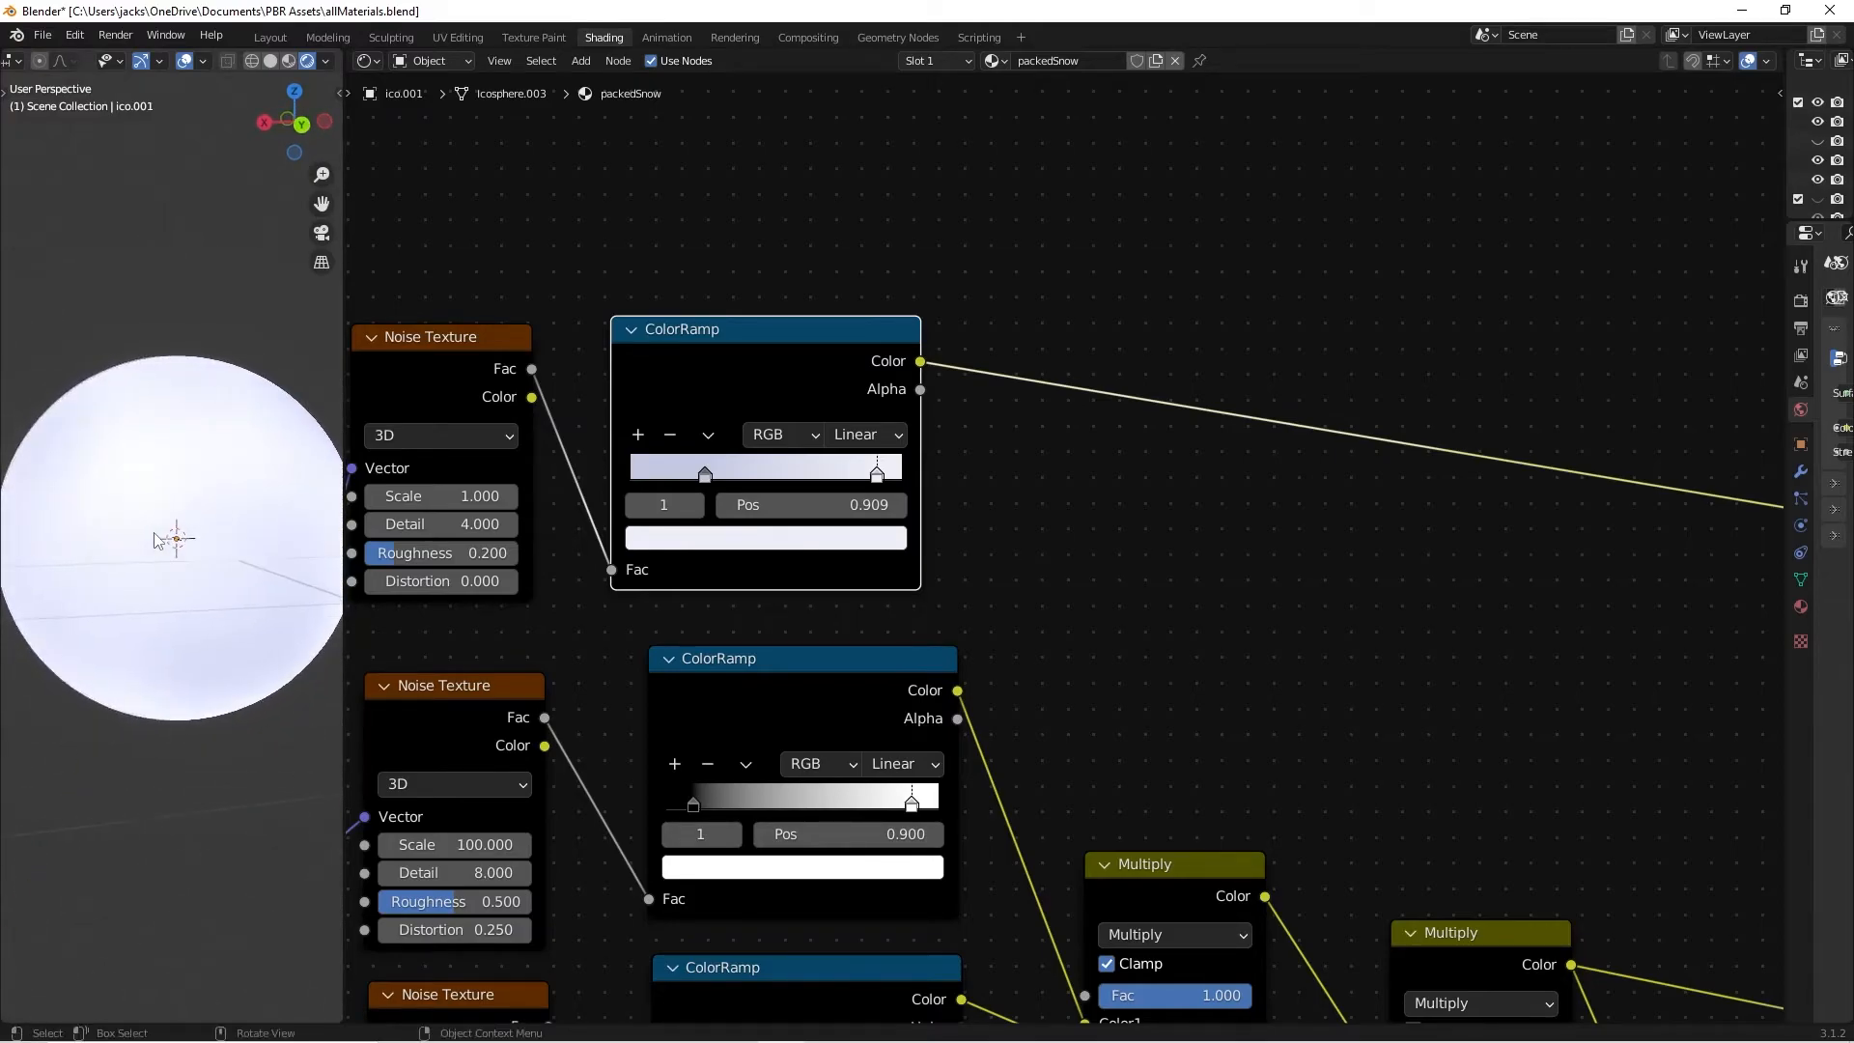
pyautogui.moveTo(704, 473); pyautogui.dragTo(479, 475)
pyautogui.moveTo(874, 483); pyautogui.dragTo(987, 474)
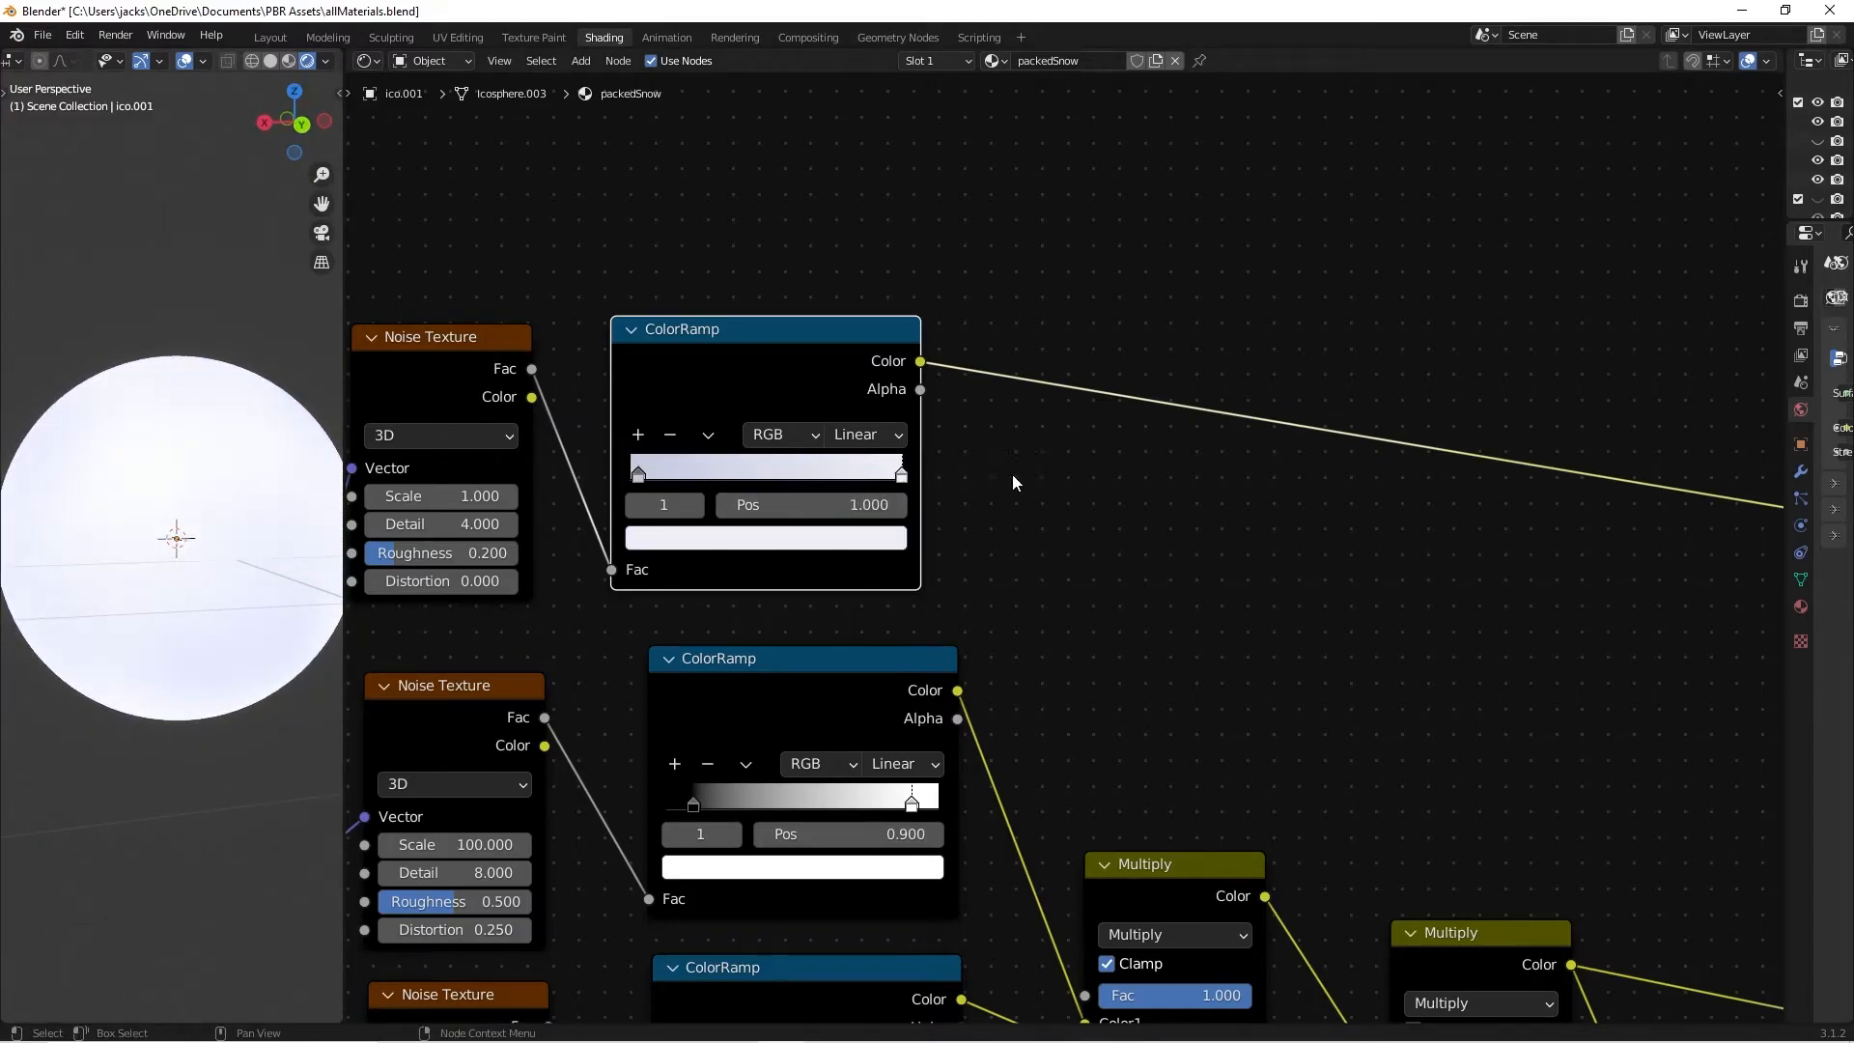
# Move the top ColorRamp's darker stop to 0.245 and its lighter stop to 0.745, and save the file.
pyautogui.moveTo(637, 475); pyautogui.dragTo(692, 477)
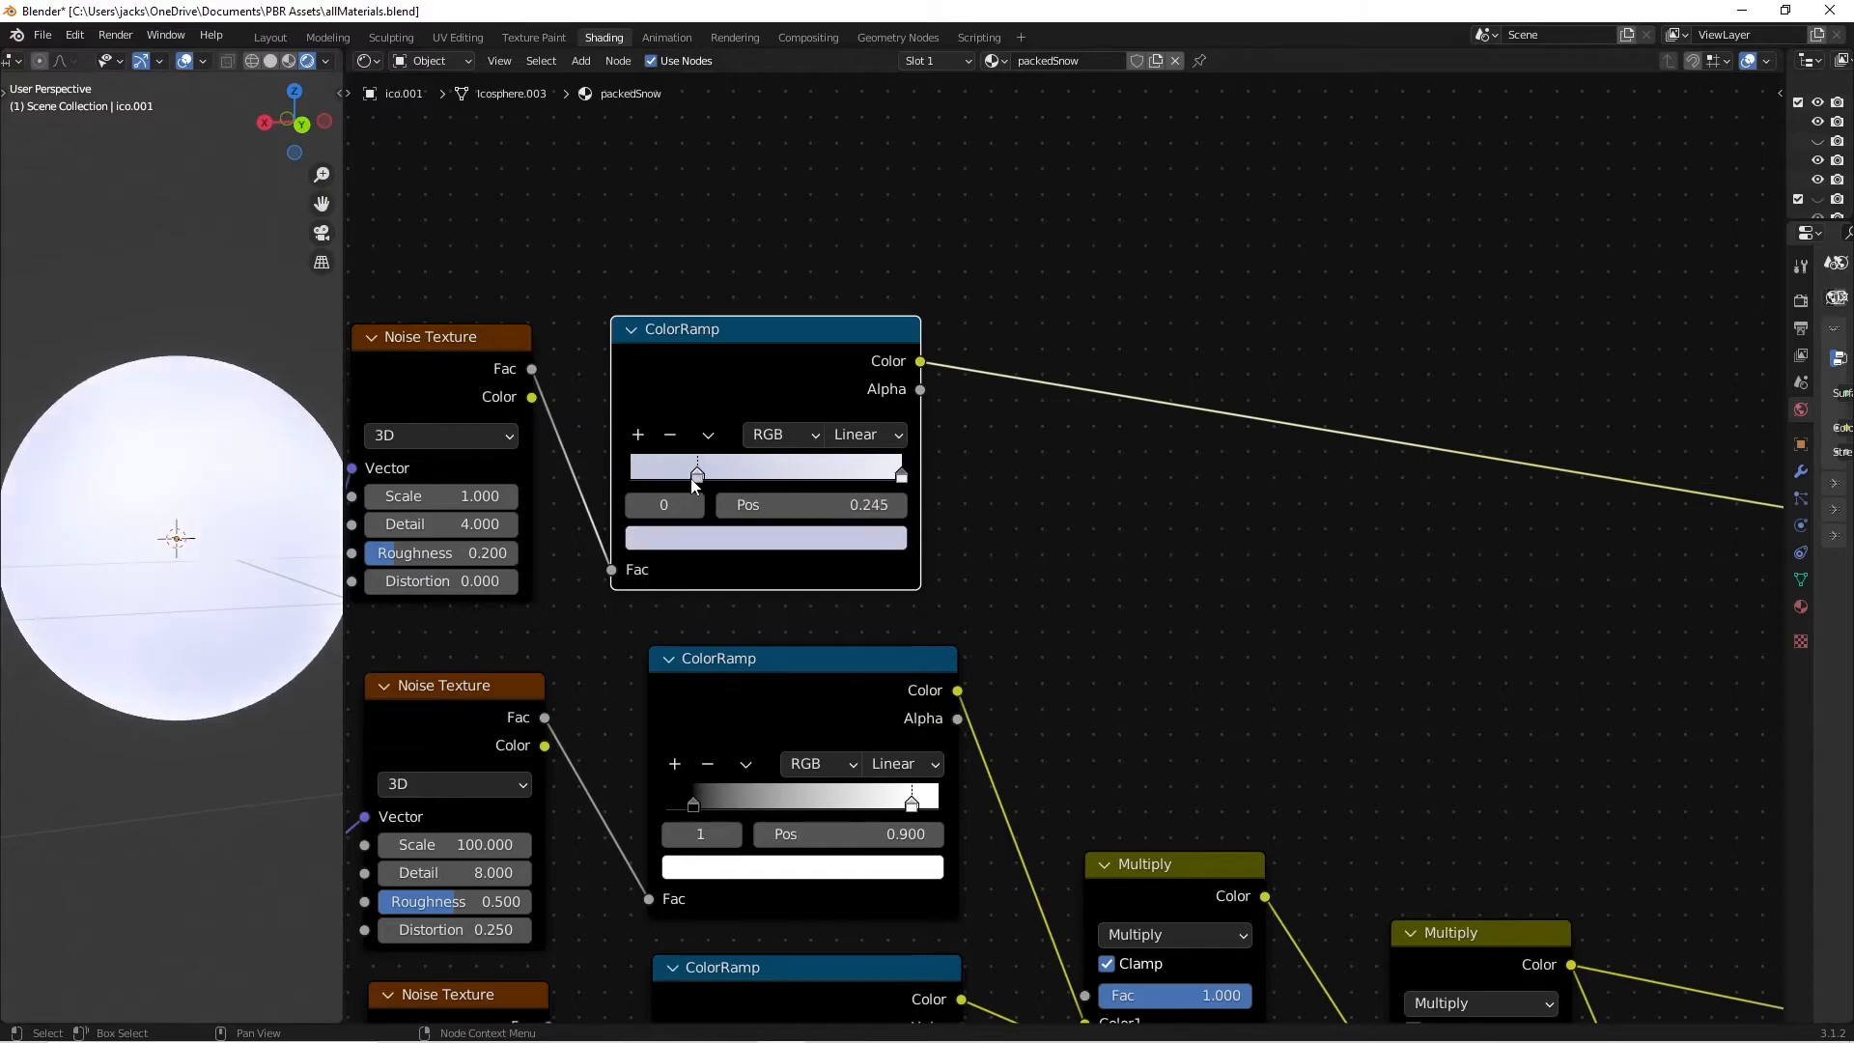
pyautogui.moveTo(893, 474); pyautogui.dragTo(831, 477)
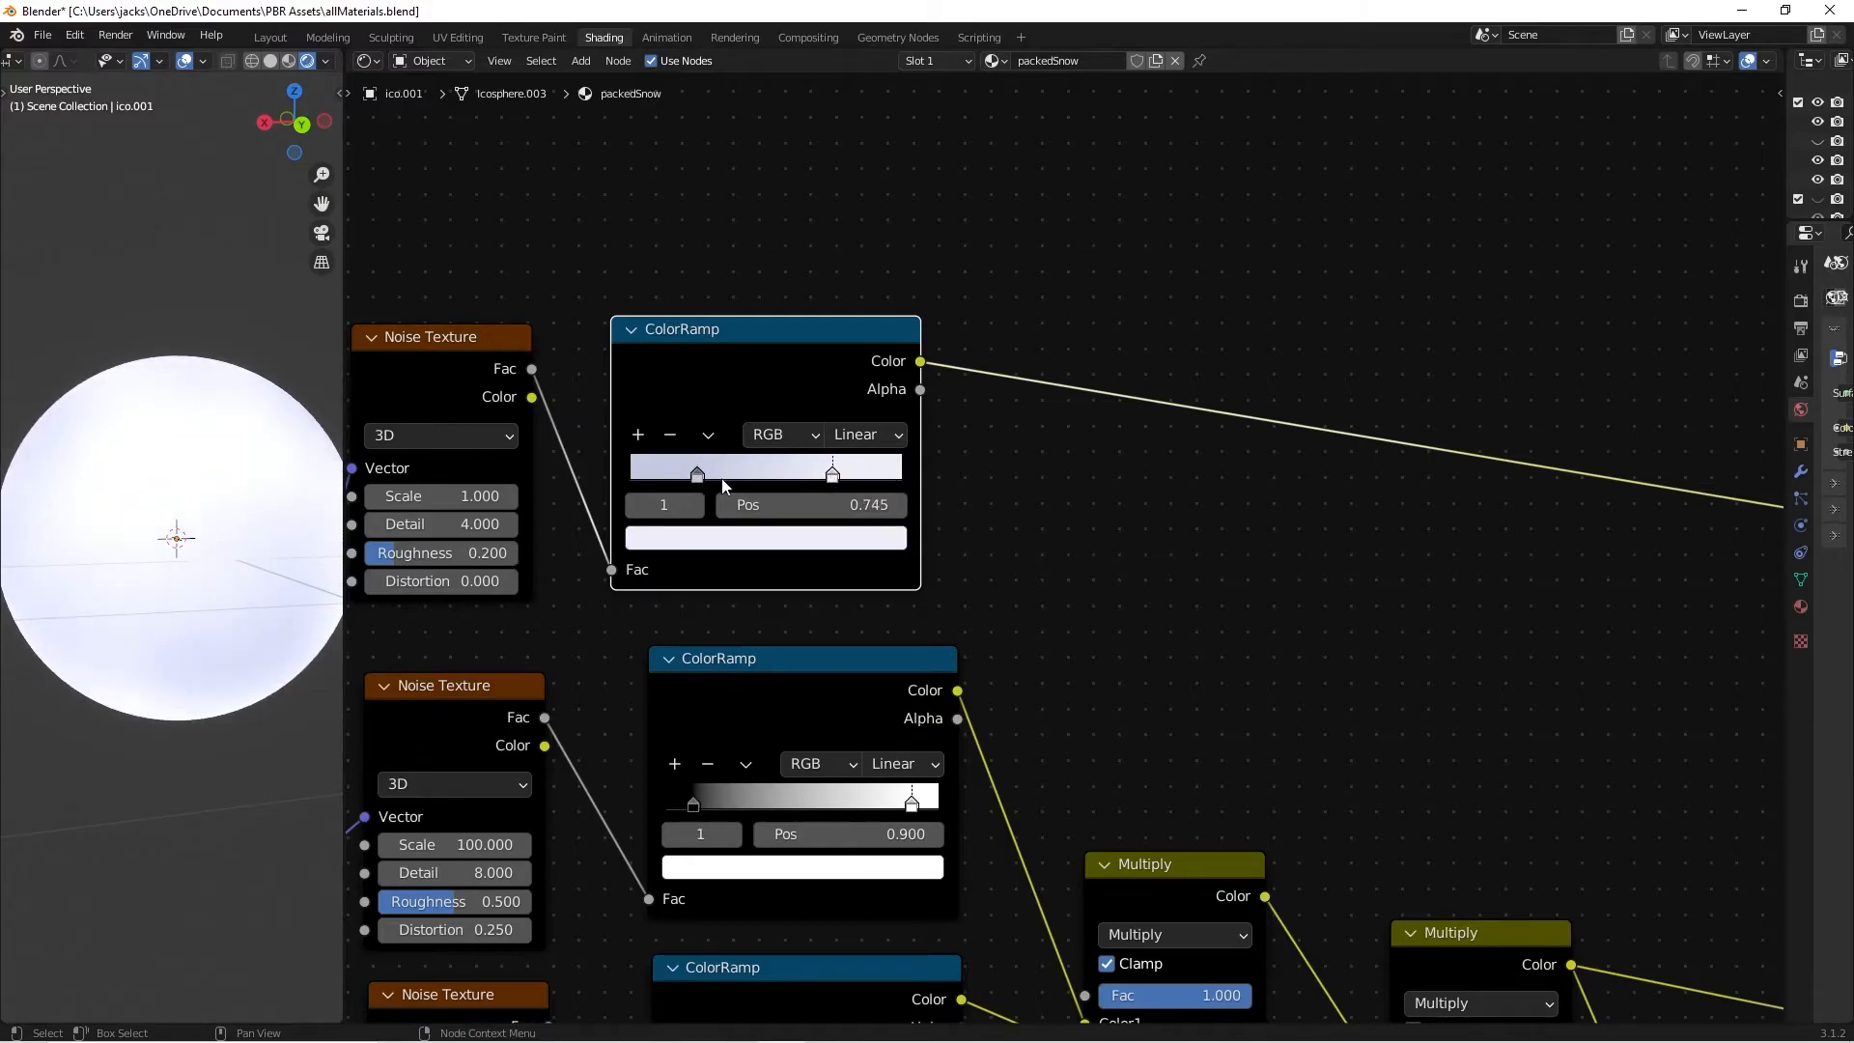
pyautogui.moveTo(19, 559); pyautogui.dragTo(241, 574, button='middle')
pyautogui.click(141, 561)
pyautogui.hotkey('ctrl', 's')
# Link the top ColorRamp's Color to the Principled BSDF's Base Color and preview the full shader on the sphere.
pyautogui.click(1159, 580)
pyautogui.scroll(-3, 878, 503)
pyautogui.moveTo(1183, 562)
pyautogui.mouseDown(button='middle')
pyautogui.moveTo(878, 504)
pyautogui.moveTo(847, 440)
pyautogui.moveTo(833, 457)
pyautogui.moveTo(861, 461)
pyautogui.mouseUp(button='middle')
pyautogui.scroll(-4, 847, 440)
pyautogui.moveTo(598, 321)
pyautogui.mouseDown()
pyautogui.moveTo(1076, 416)
pyautogui.moveTo(1321, 593)
pyautogui.mouseUp()
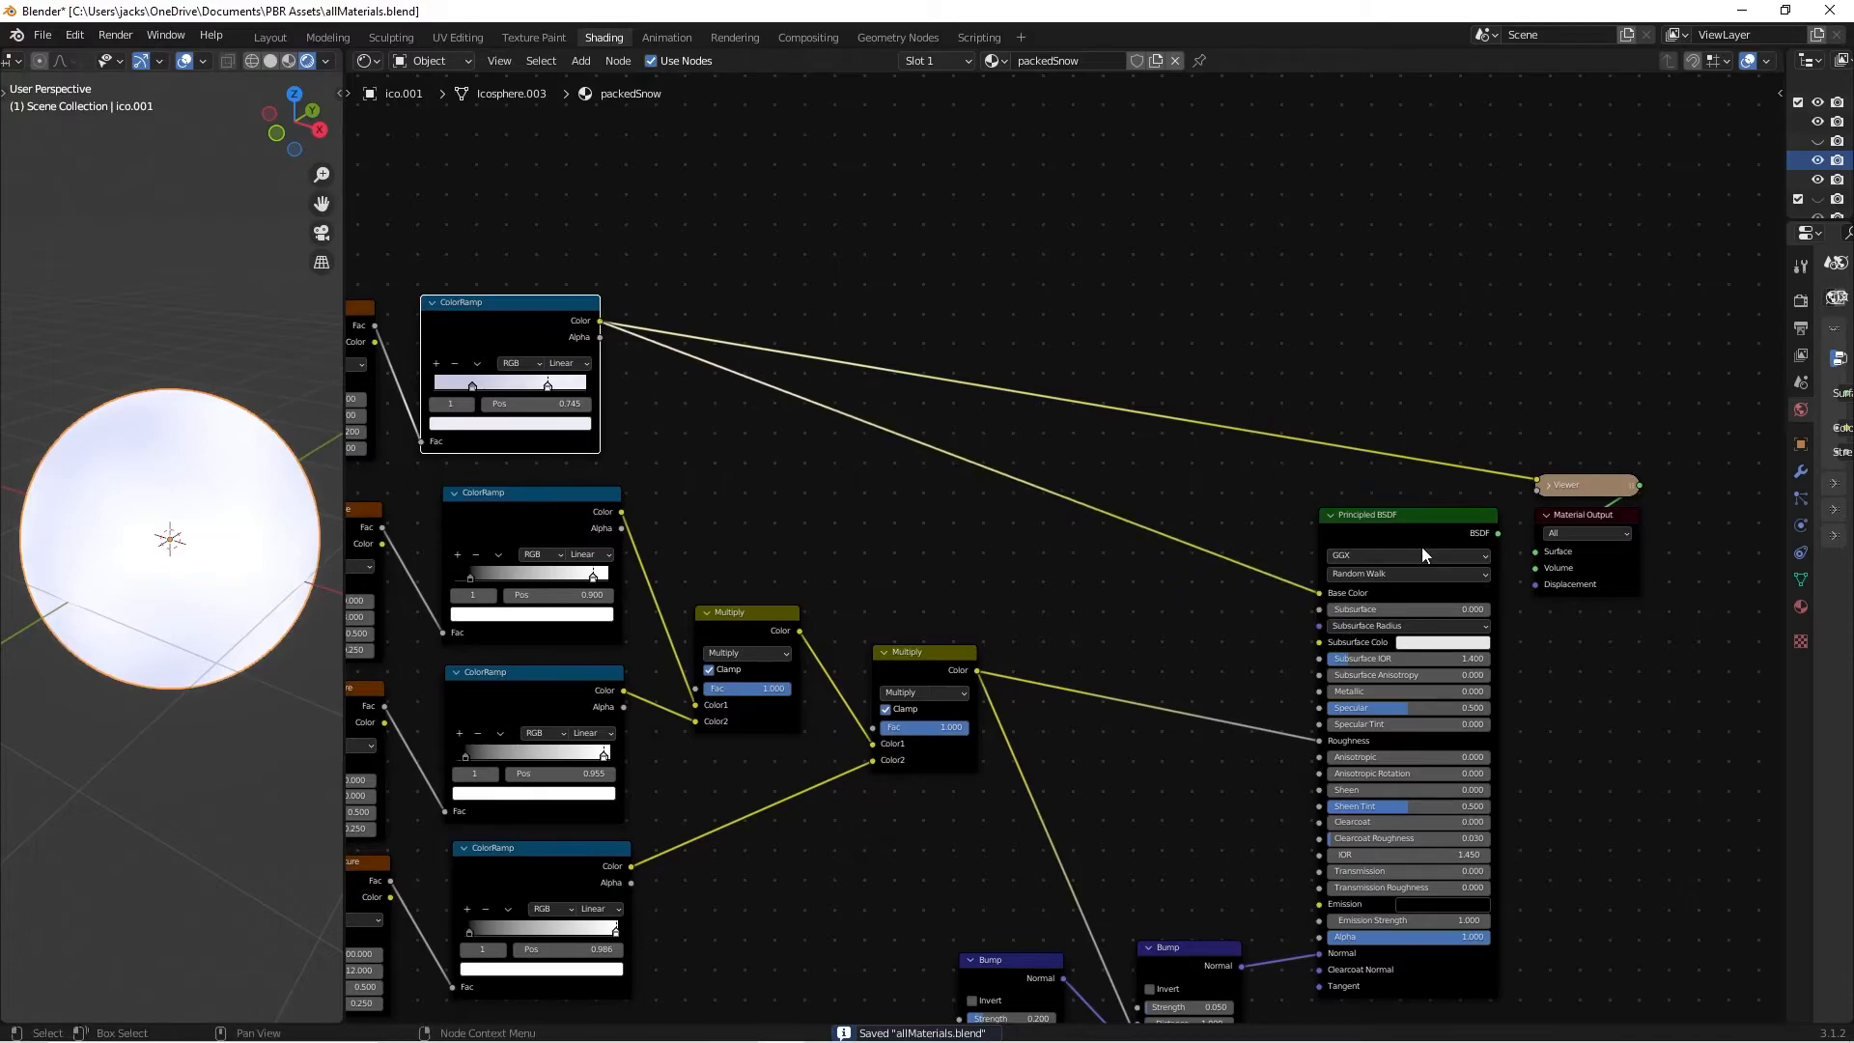
pyautogui.keyDown('ctrl'); pyautogui.keyDown('shift'); pyautogui.click(1411, 533); pyautogui.keyUp('shift'); pyautogui.keyUp('ctrl')
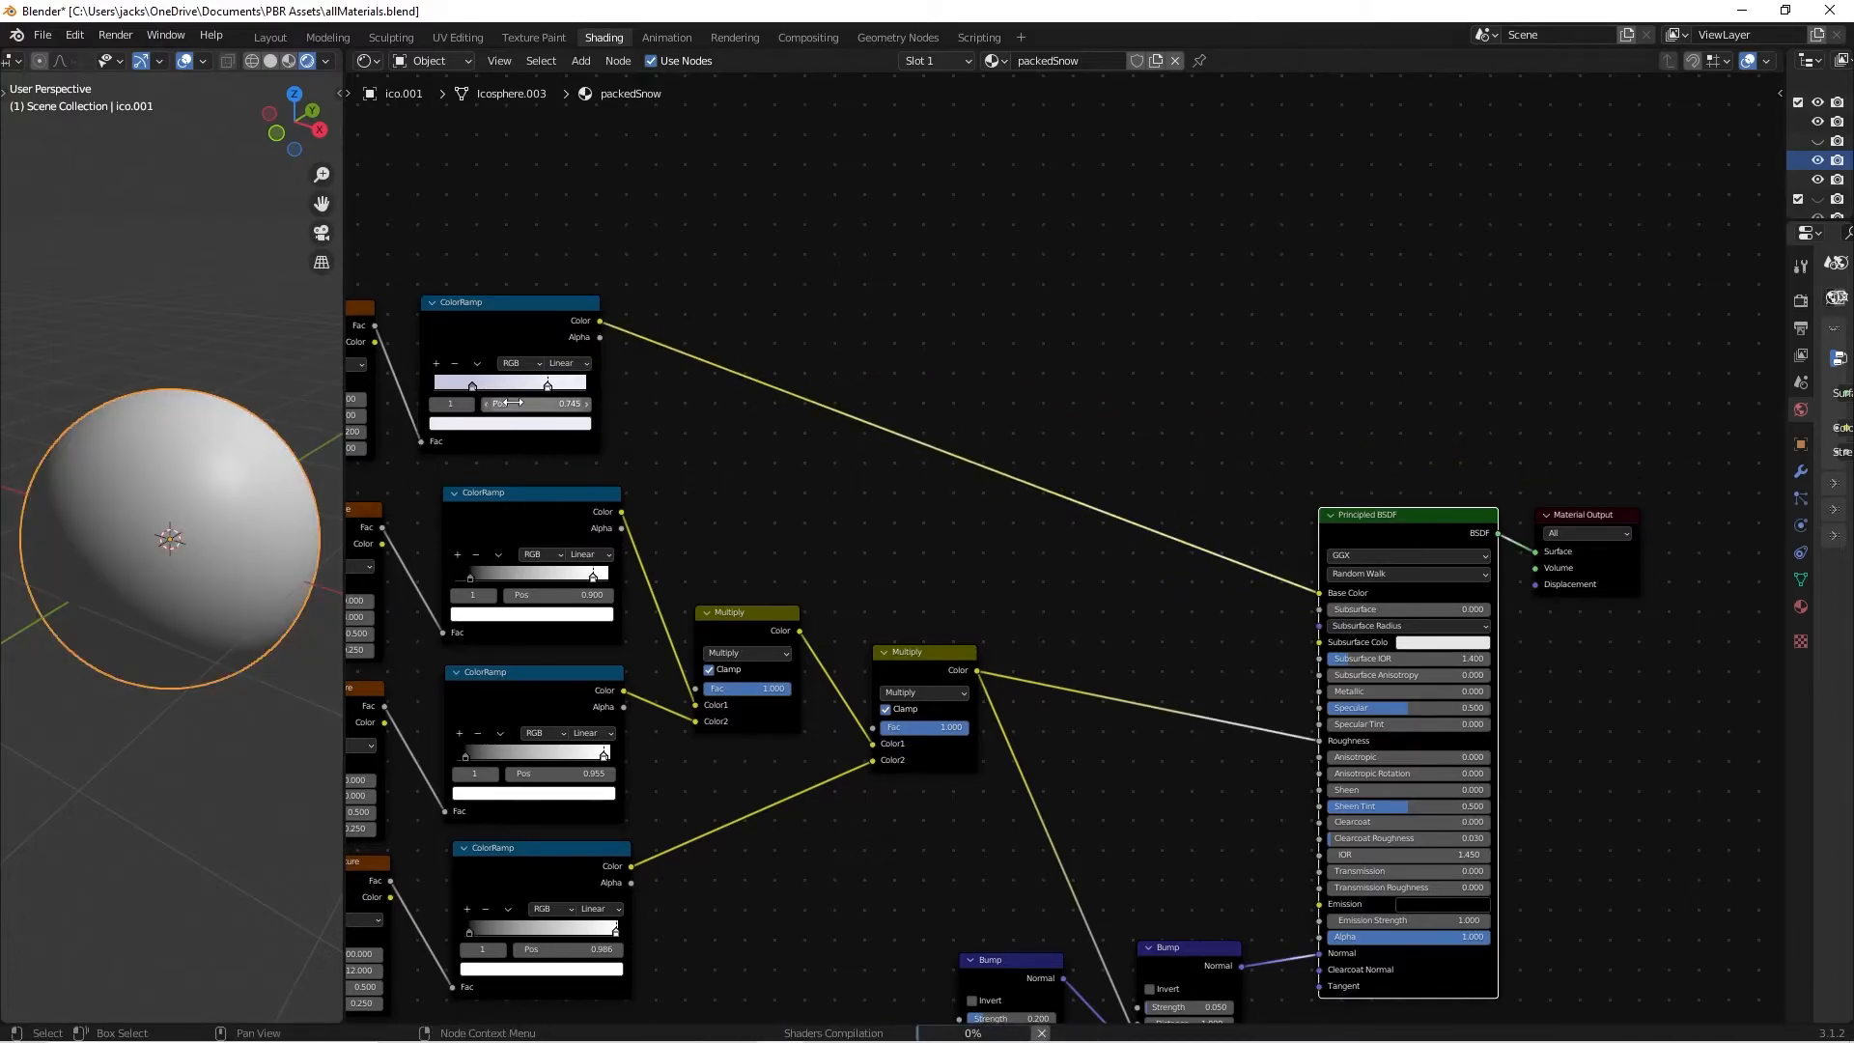
pyautogui.moveTo(99, 569); pyautogui.dragTo(242, 560, button='middle')
pyautogui.scroll(4, 145, 531)
pyautogui.scroll(-2, 193, 543)
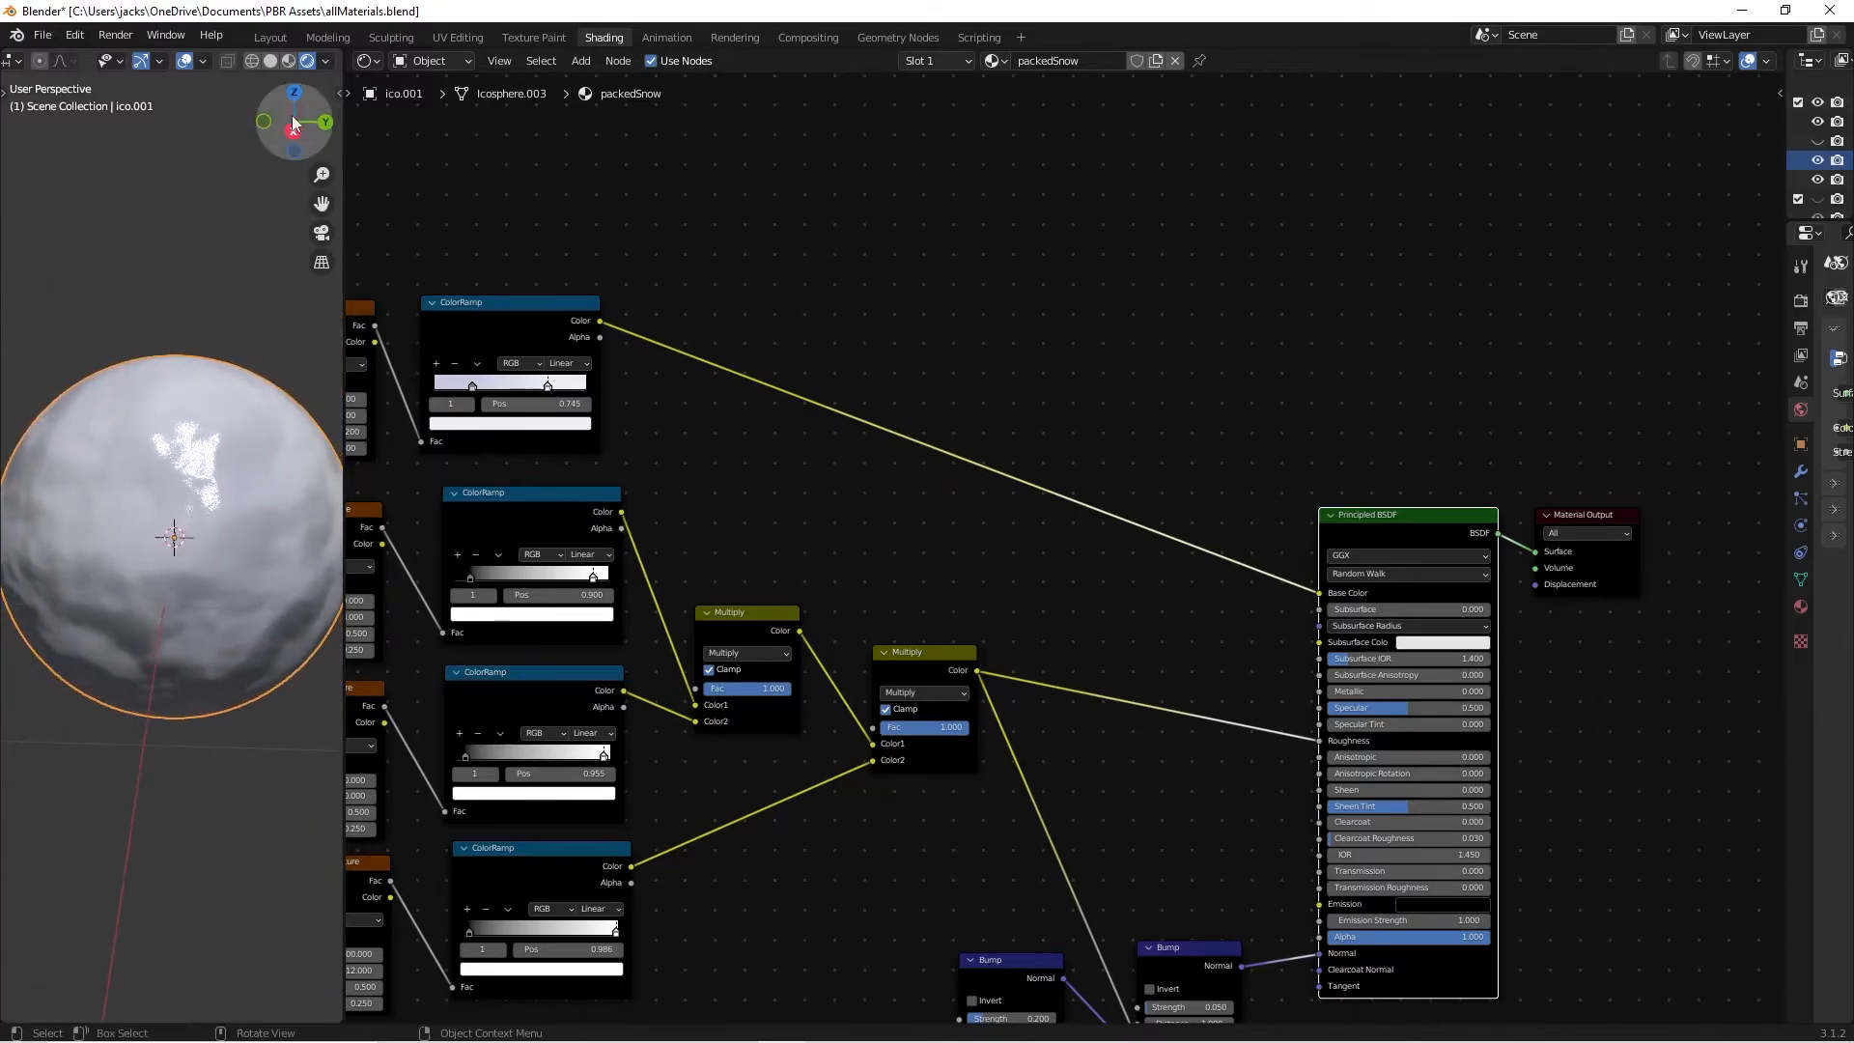
pyautogui.moveTo(124, 485)
pyautogui.mouseDown(button='middle')
pyautogui.moveTo(246, 392)
pyautogui.moveTo(243, 309)
pyautogui.moveTo(315, 95)
pyautogui.moveTo(396, 212)
pyautogui.mouseUp(button='middle')
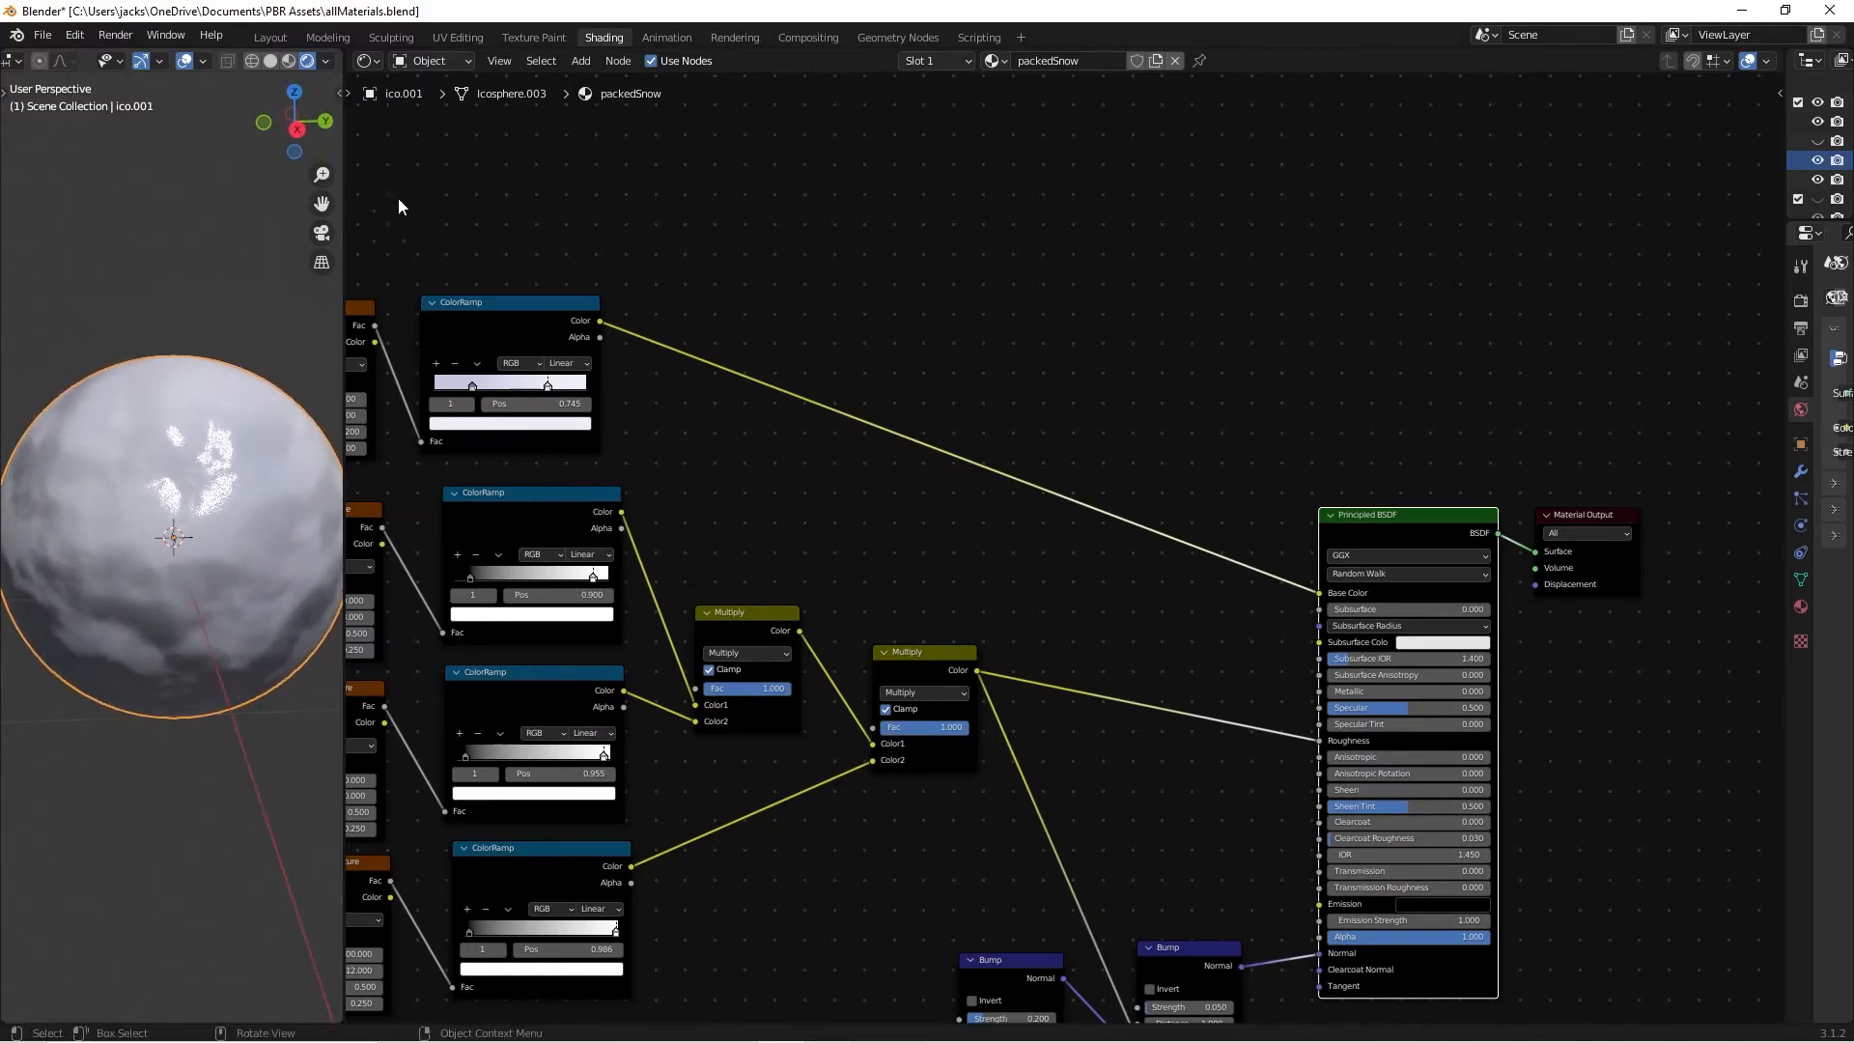
# Turn off Scene Lights and Scene World in the viewport shading and inspect the sphere under the new lighting.
pyautogui.click(325, 61)
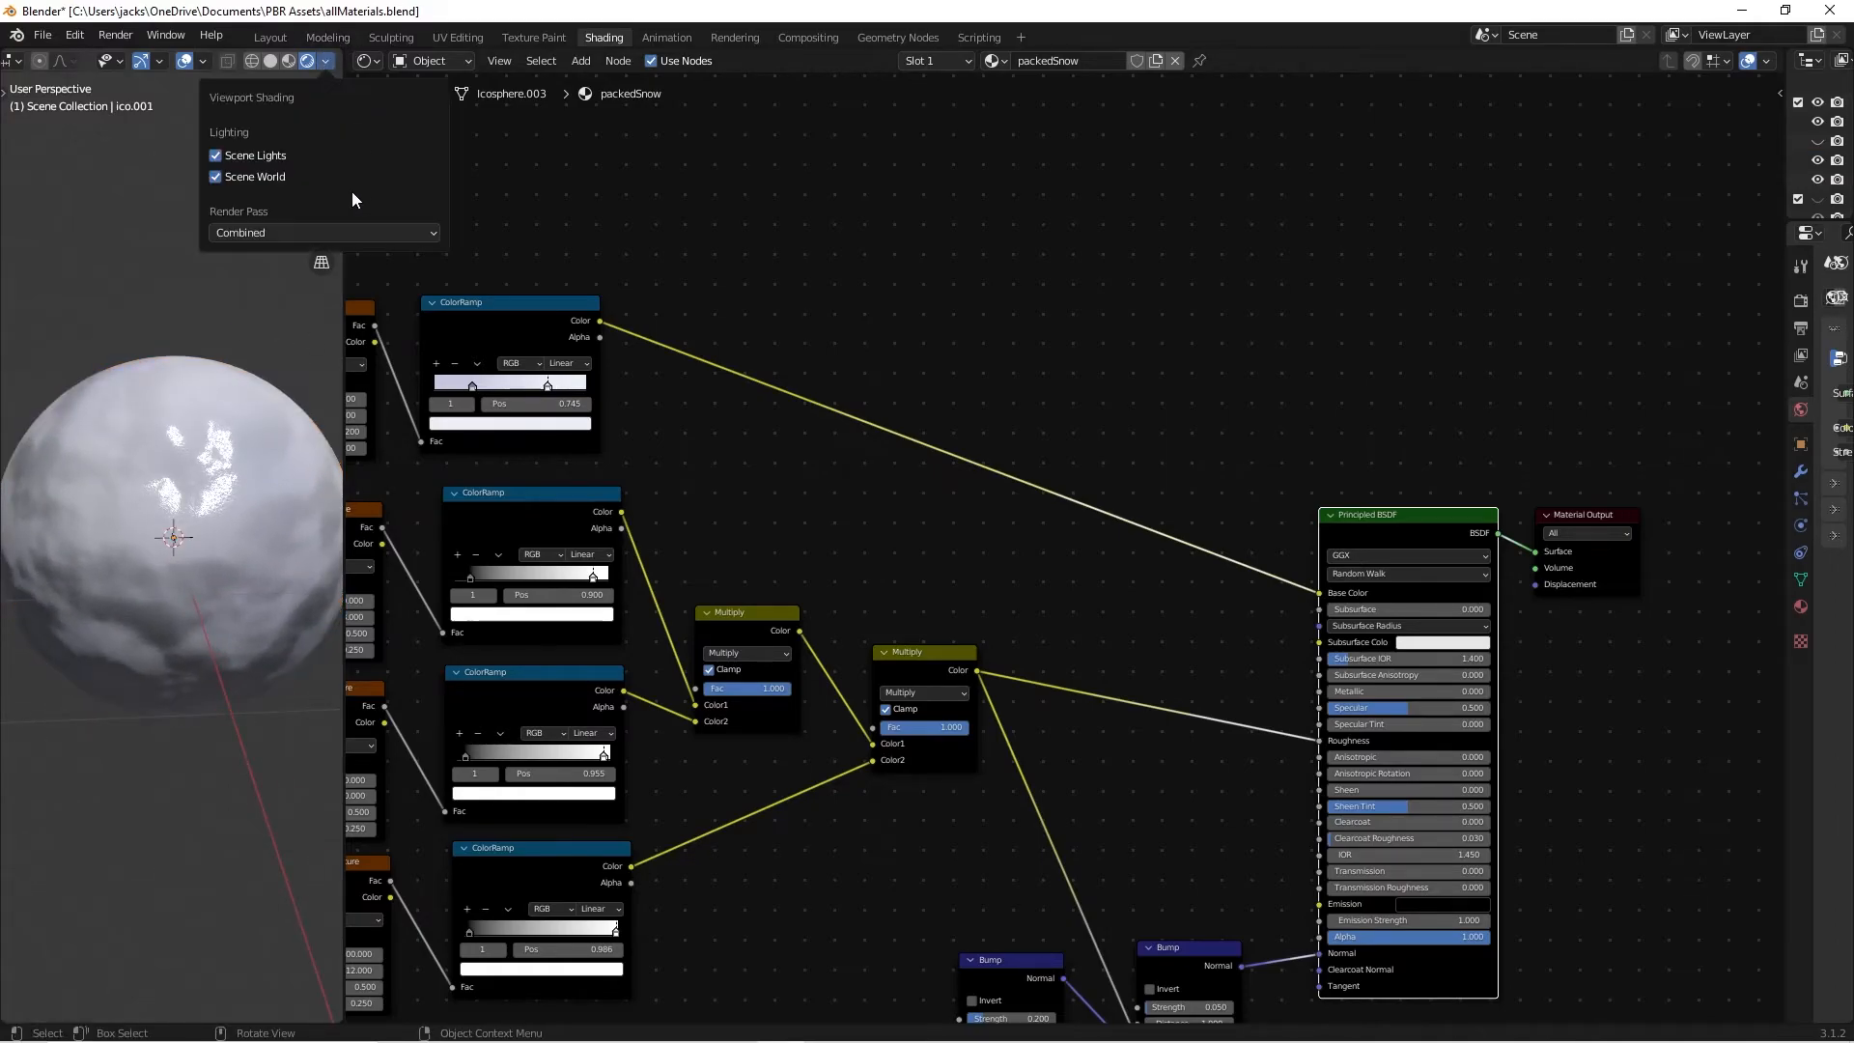
pyautogui.click(236, 153)
pyautogui.click(241, 174)
pyautogui.moveTo(271, 442)
pyautogui.mouseDown(button='middle')
pyautogui.moveTo(135, 584)
pyautogui.moveTo(259, 593)
pyautogui.moveTo(73, 587)
pyautogui.moveTo(227, 556)
pyautogui.moveTo(83, 552)
pyautogui.moveTo(191, 526)
pyautogui.mouseUp(button='middle')
pyautogui.scroll(2, 184, 560)
pyautogui.scroll(-3, 230, 539)
pyautogui.moveTo(89, 489); pyautogui.dragTo(177, 558, button='middle')
# Spread the top ColorRamp's stops to the ramp's ends and move the darker stop back toward the middle.
pyautogui.moveTo(472, 385); pyautogui.dragTo(367, 396)
pyautogui.moveTo(548, 385); pyautogui.dragTo(721, 396)
pyautogui.moveTo(123, 615)
pyautogui.mouseDown(button='middle')
pyautogui.moveTo(264, 565)
pyautogui.moveTo(246, 616)
pyautogui.moveTo(61, 560)
pyautogui.moveTo(182, 587)
pyautogui.moveTo(54, 575)
pyautogui.mouseUp(button='middle')
pyautogui.moveTo(436, 385); pyautogui.dragTo(517, 396)
pyautogui.moveTo(106, 503)
pyautogui.mouseDown(button='middle')
pyautogui.moveTo(26, 538)
pyautogui.moveTo(455, 545)
pyautogui.moveTo(193, 541)
pyautogui.moveTo(60, 510)
pyautogui.moveTo(268, 523)
pyautogui.moveTo(539, 413)
pyautogui.moveTo(487, 390)
pyautogui.moveTo(141, 599)
pyautogui.moveTo(224, 560)
pyautogui.mouseUp(button='middle')
# Try a Strength of 0.1 on the Bump node feeding the Principled BSDF and inspect the surface.
pyautogui.scroll(4, 224, 560)
pyautogui.moveTo(965, 897); pyautogui.dragTo(780, 652, button='middle')
pyautogui.scroll(1, 929, 676)
pyautogui.write('0.1')
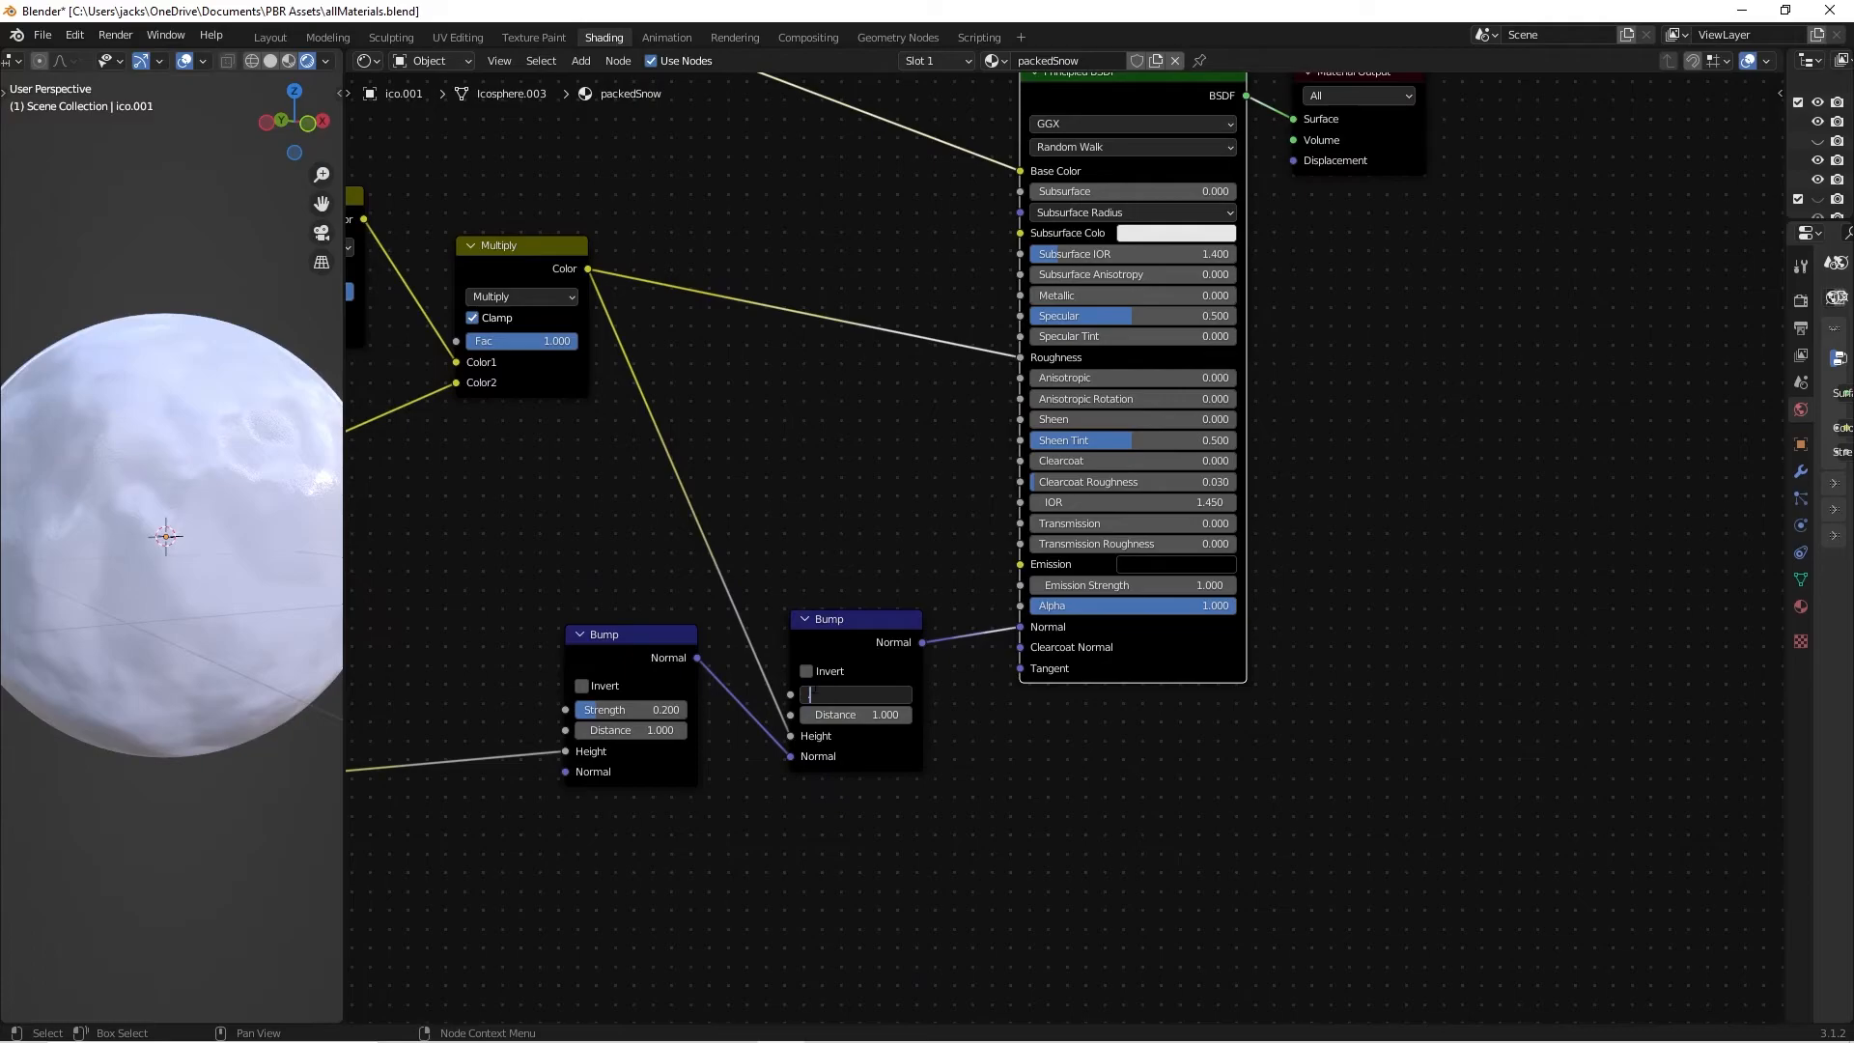
pyautogui.press('Return')
pyautogui.moveTo(176, 606); pyautogui.dragTo(182, 607, button='middle')
pyautogui.scroll(2, 183, 608)
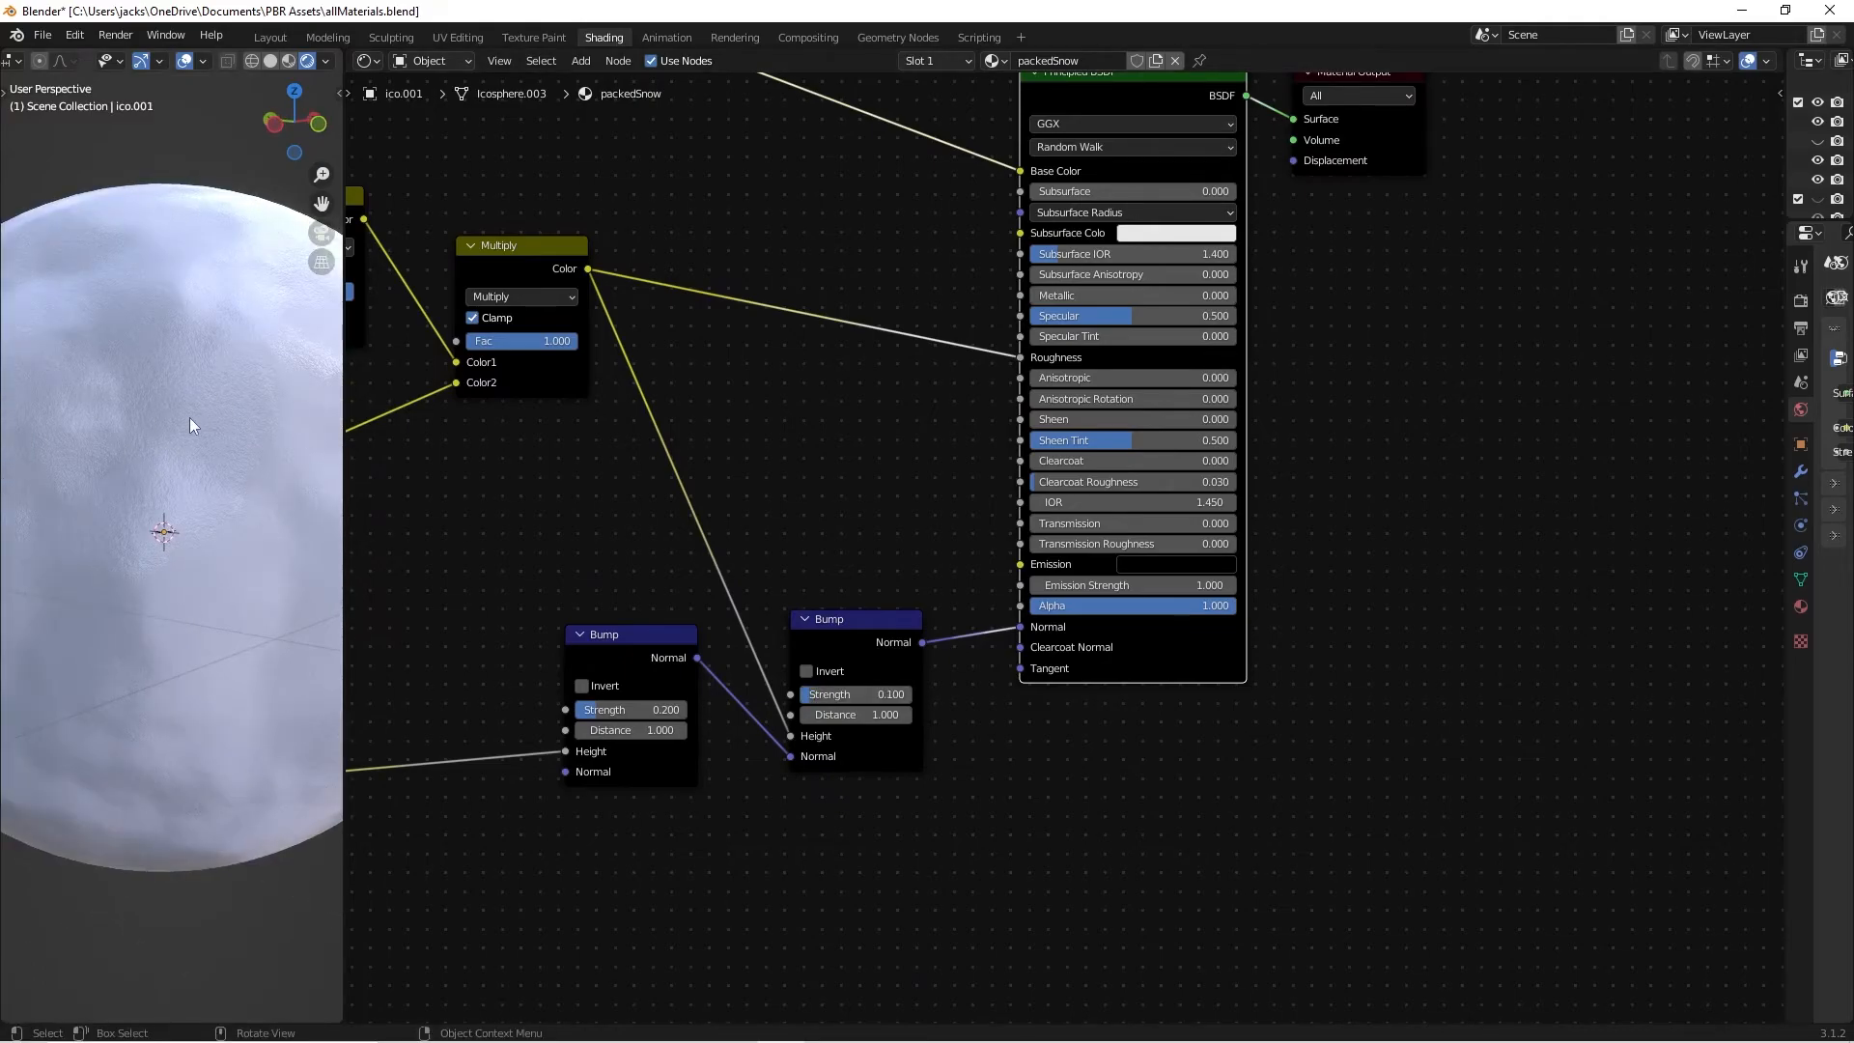
# Try Strengths of 0.075 and 0 on the Bump node feeding the Principled BSDF, comparing the sphere's surface.
pyautogui.click(832, 702)
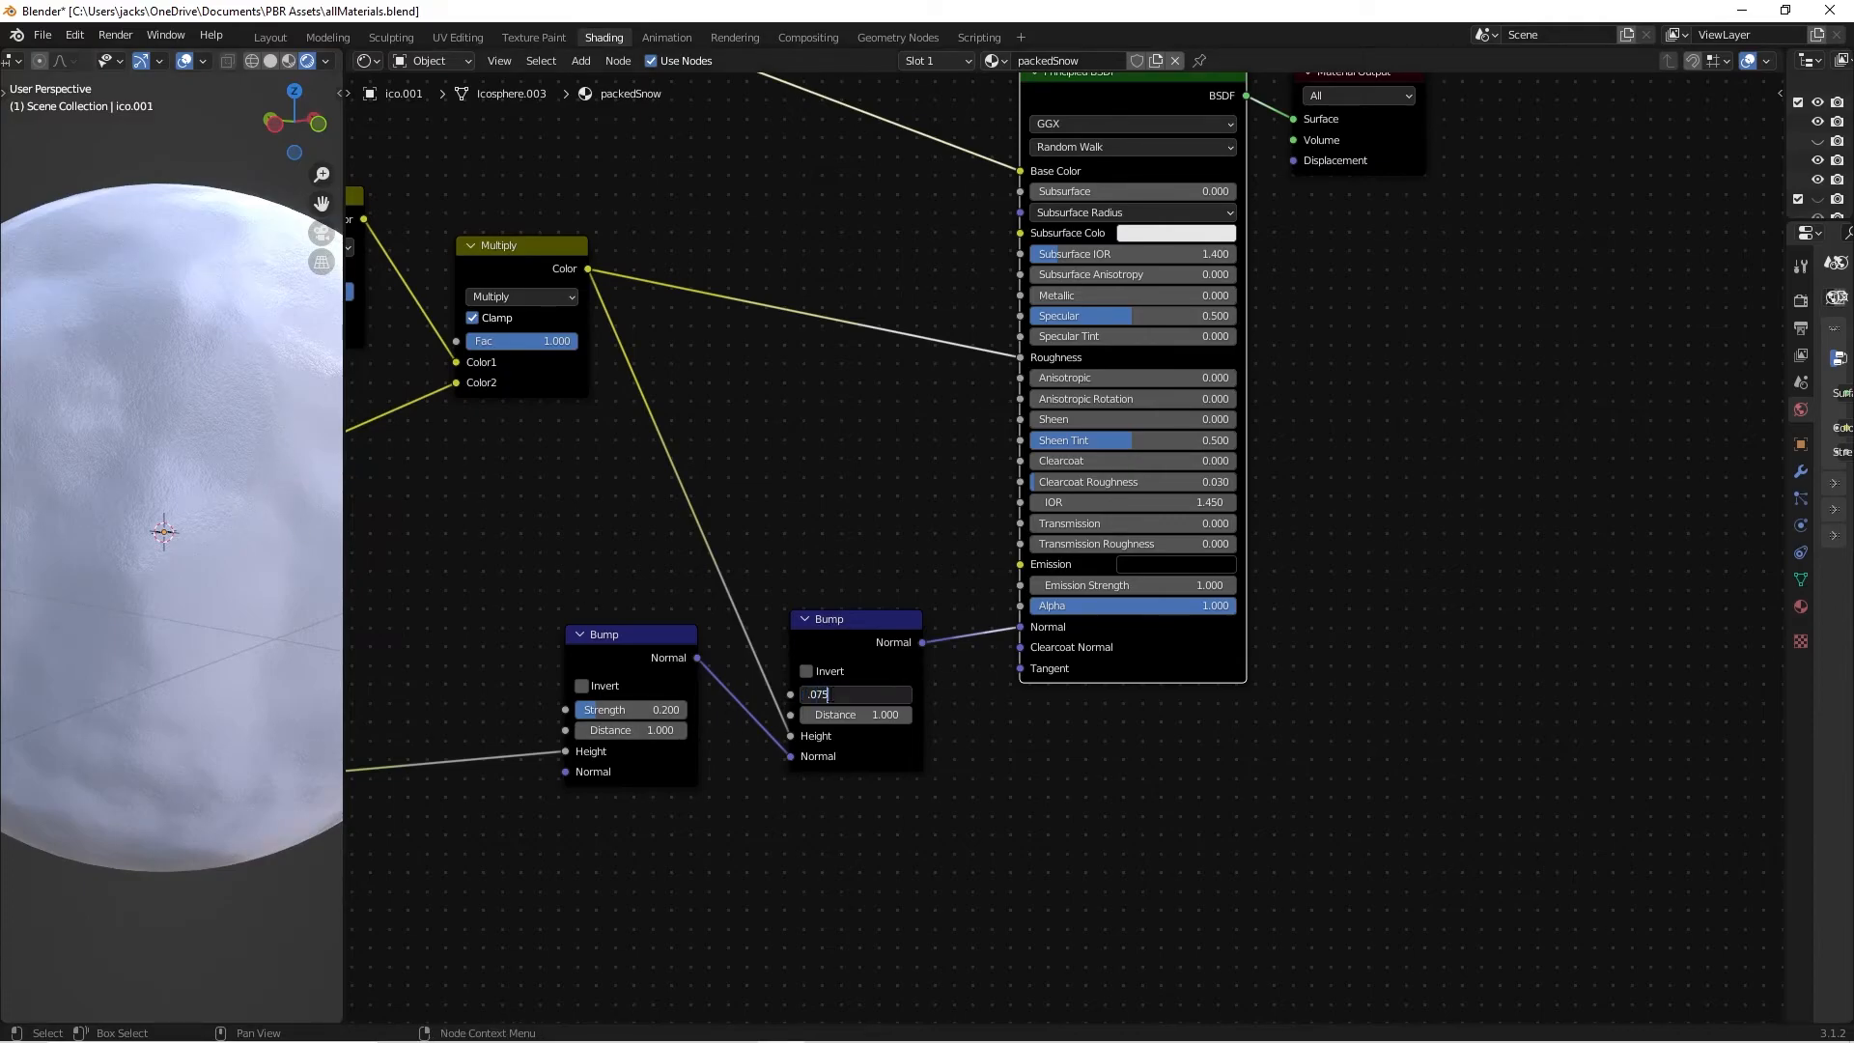
pyautogui.press('Return')
pyautogui.click(874, 695)
pyautogui.write('0')
pyautogui.press('Return')
pyautogui.moveTo(154, 560)
pyautogui.mouseDown(button='middle')
pyautogui.moveTo(101, 548)
pyautogui.moveTo(159, 481)
pyautogui.moveTo(129, 477)
pyautogui.moveTo(269, 535)
pyautogui.moveTo(207, 541)
pyautogui.moveTo(251, 533)
pyautogui.mouseUp(button='middle')
# Set the Strength of the Bump node feeding the Principled BSDF to 0.05 and examine the sphere up close.
pyautogui.click(855, 694)
pyautogui.write('.05')
pyautogui.press('Return')
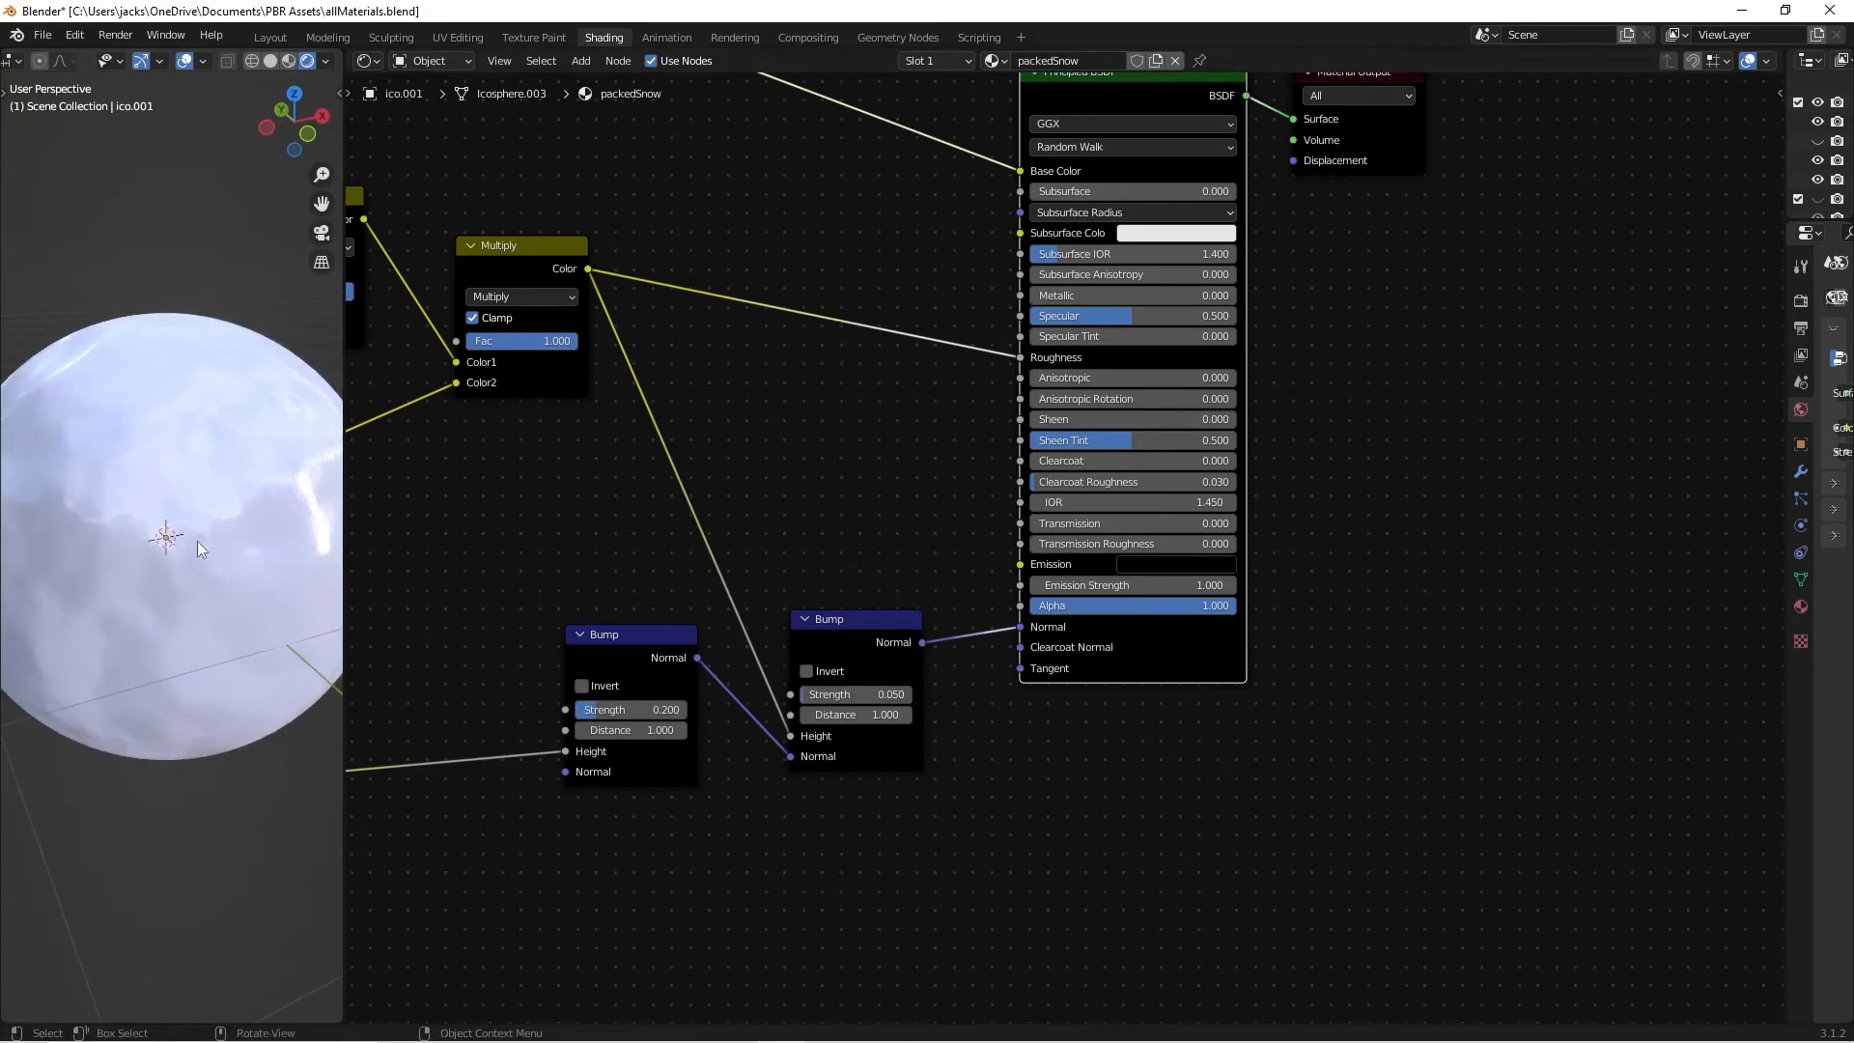
pyautogui.scroll(3, 164, 539)
pyautogui.moveTo(132, 537); pyautogui.dragTo(174, 534, button='middle')
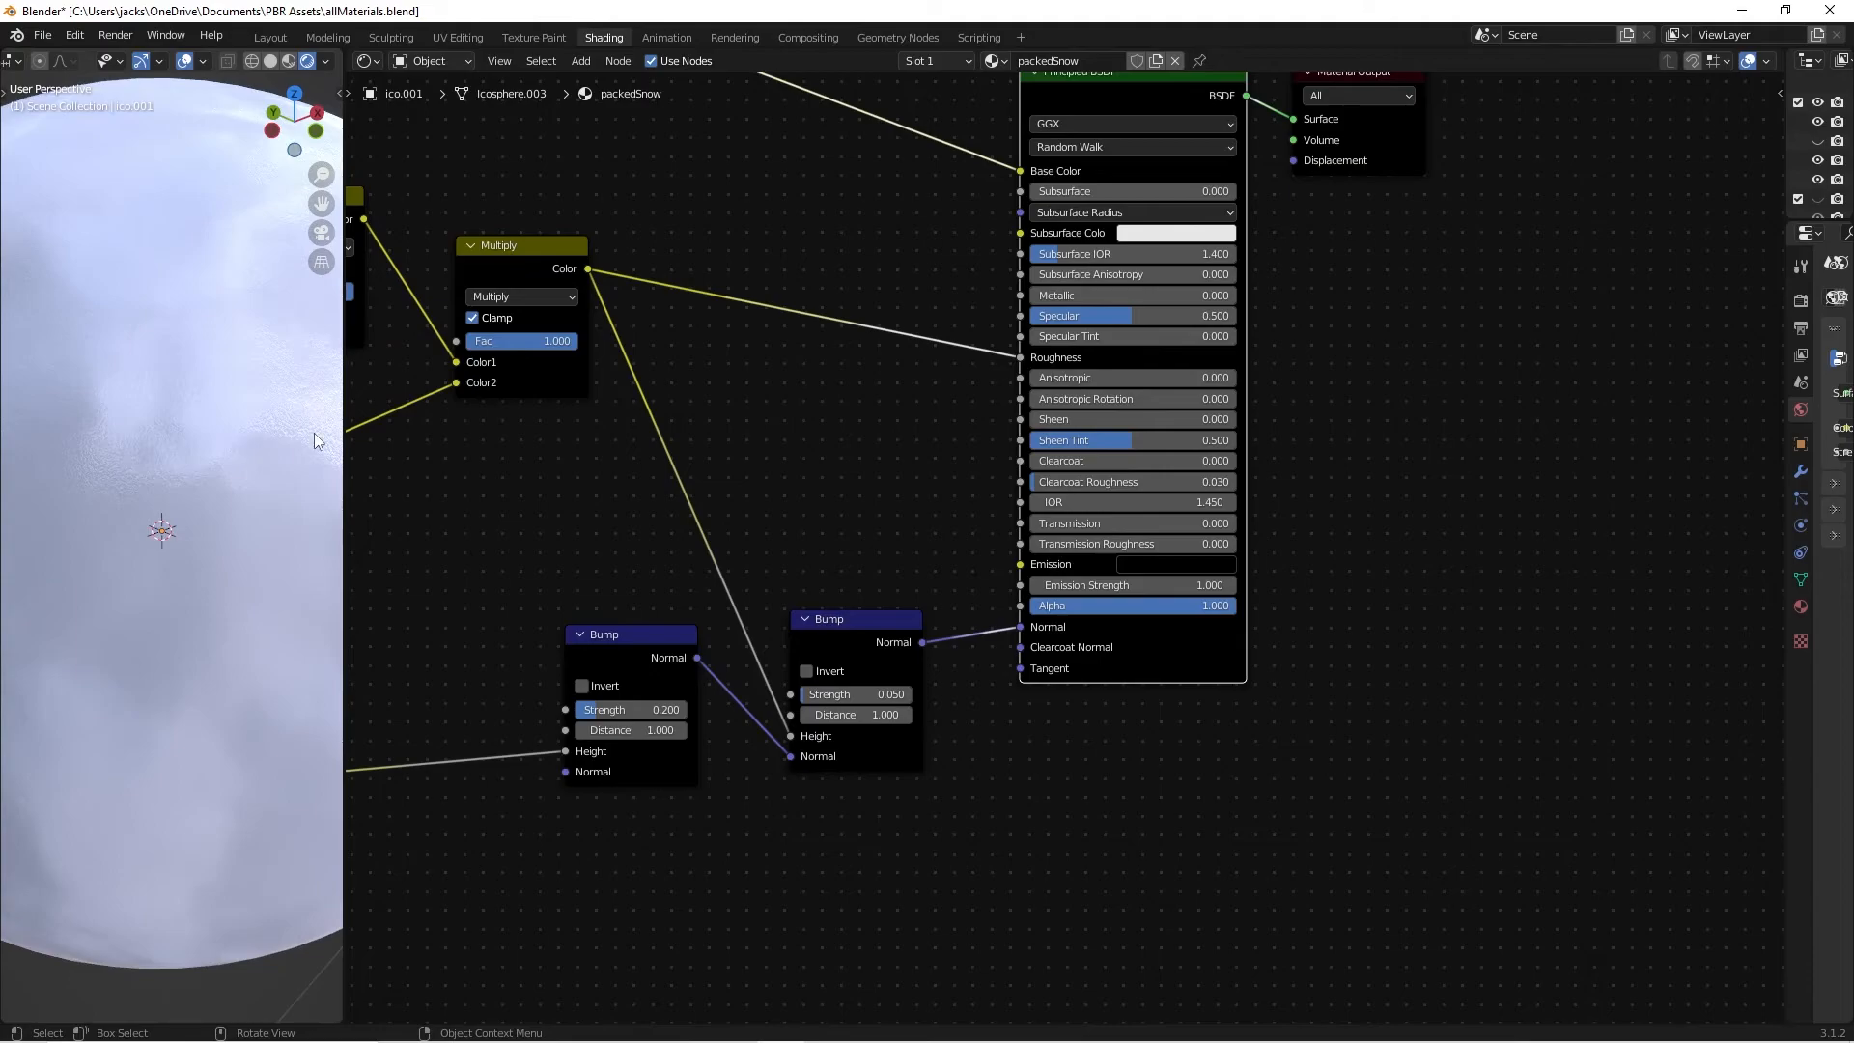
# Try a Strength of 0 on the first Bump node in the chain to see the sphere without large-scale bumps.
pyautogui.moveTo(439, 591); pyautogui.dragTo(700, 576, button='middle')
pyautogui.scroll(-4, 229, 537)
pyautogui.moveTo(229, 537); pyautogui.dragTo(113, 537, button='middle')
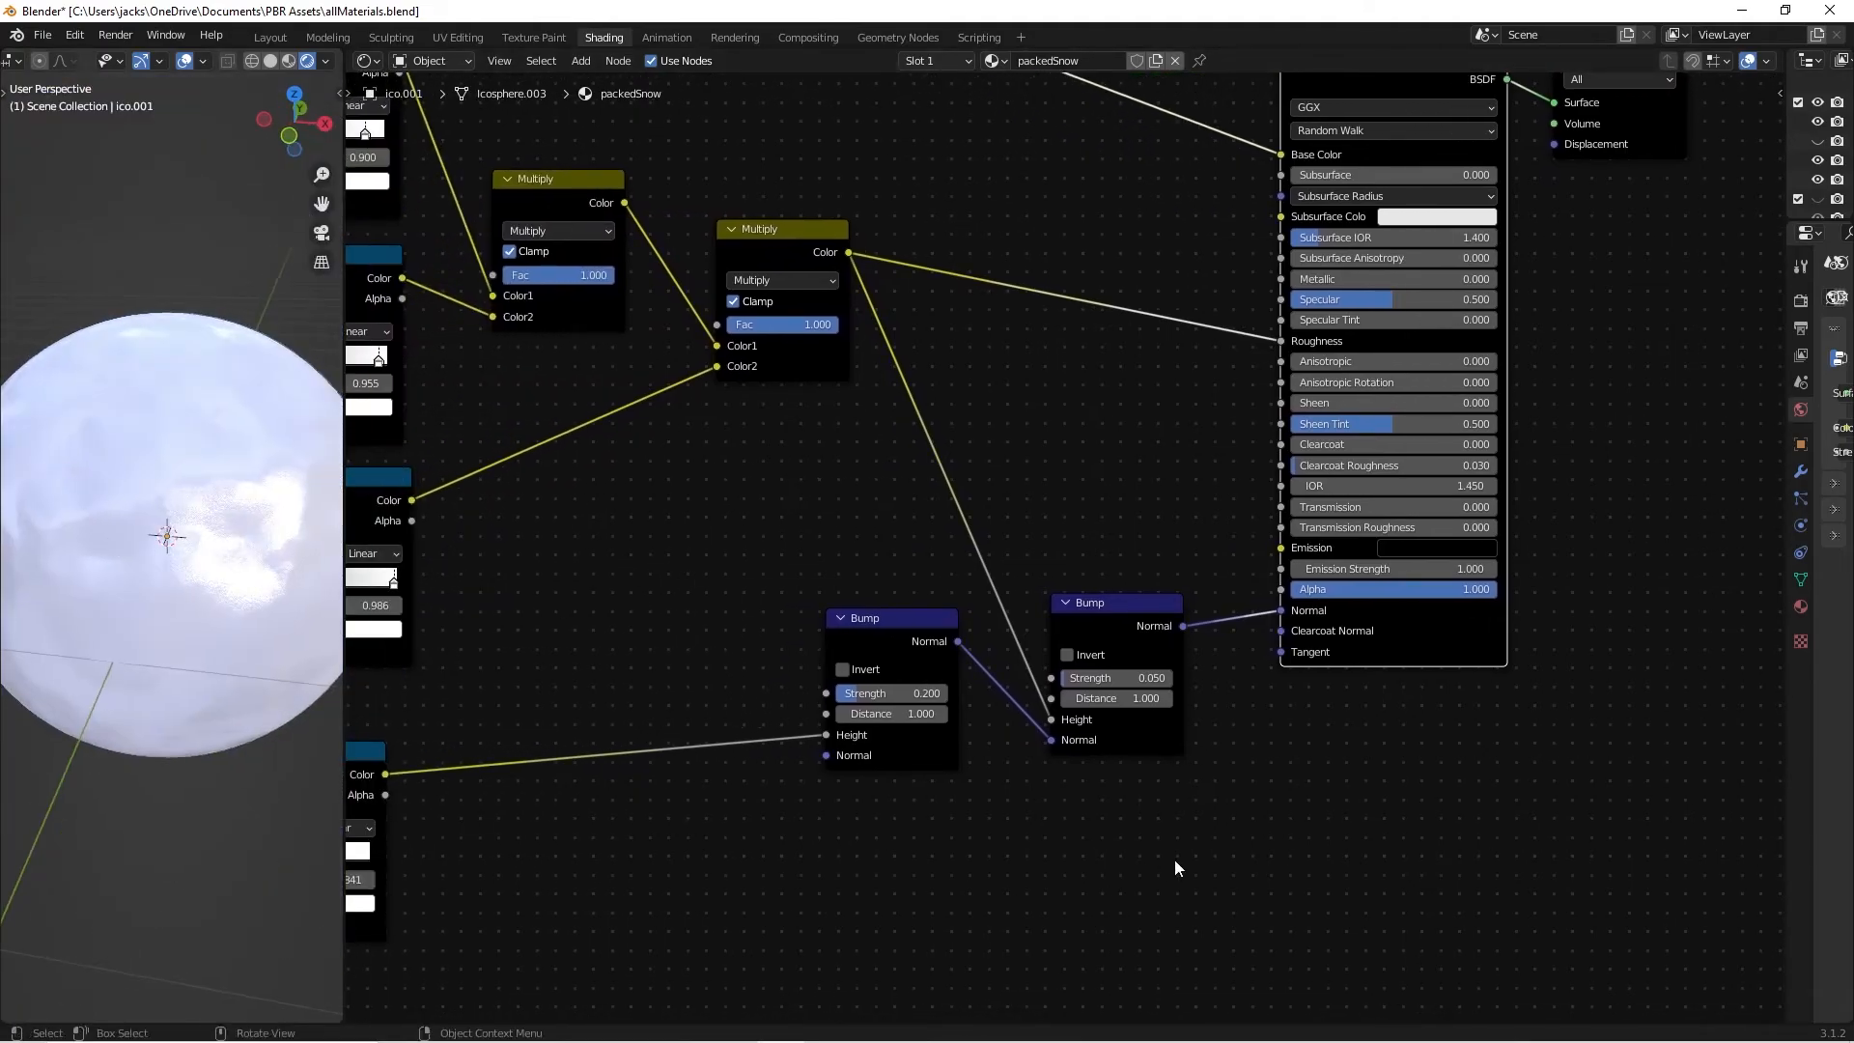
pyautogui.write('0')
pyautogui.press('Return')
pyautogui.moveTo(250, 586); pyautogui.dragTo(184, 555, button='middle')
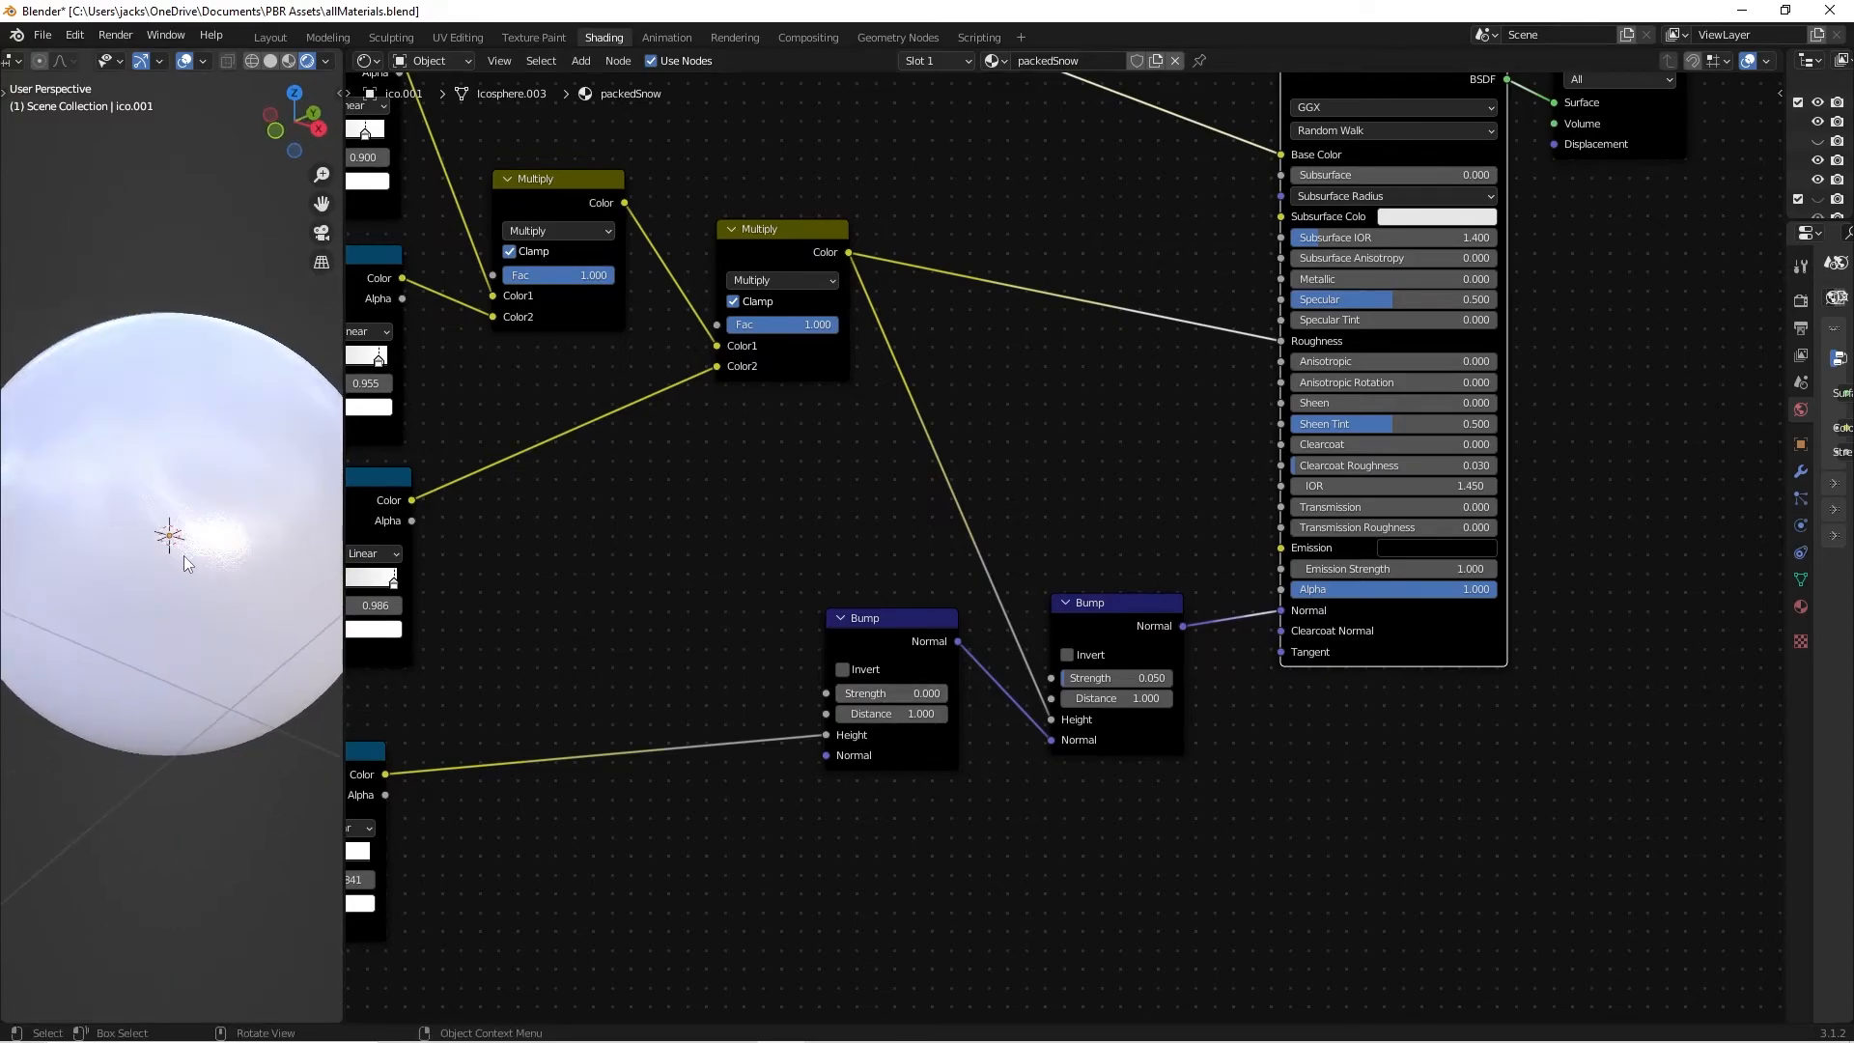
pyautogui.scroll(1, 183, 554)
# Set the first Bump node's Strength to 0.1 and inspect the large-scale bumps on the sphere.
pyautogui.click(913, 693)
pyautogui.write('.1')
pyautogui.press('Return')
pyautogui.moveTo(222, 647); pyautogui.dragTo(194, 609, button='middle')
pyautogui.scroll(1, 194, 608)
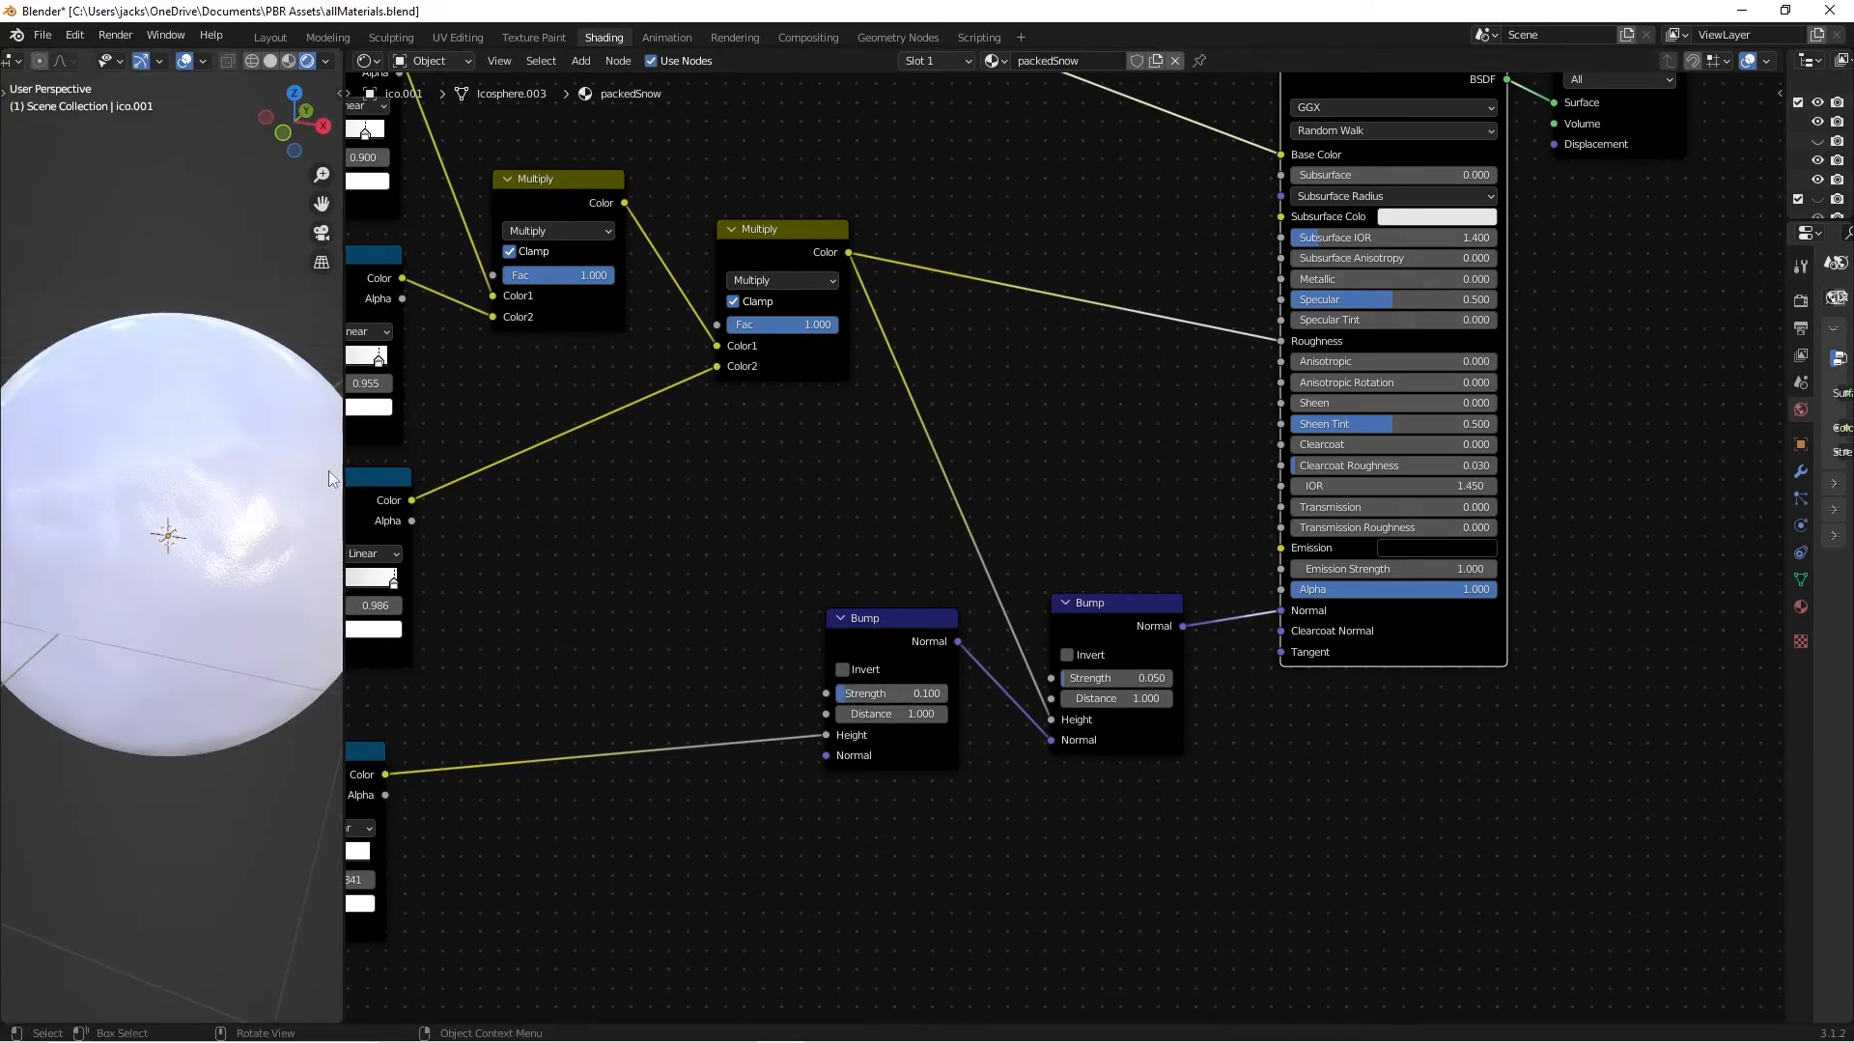
# Try a Strength of 0.2 on the first Bump node in the chain and check the sphere's surface.
pyautogui.click(883, 693)
pyautogui.press('BackSpace')
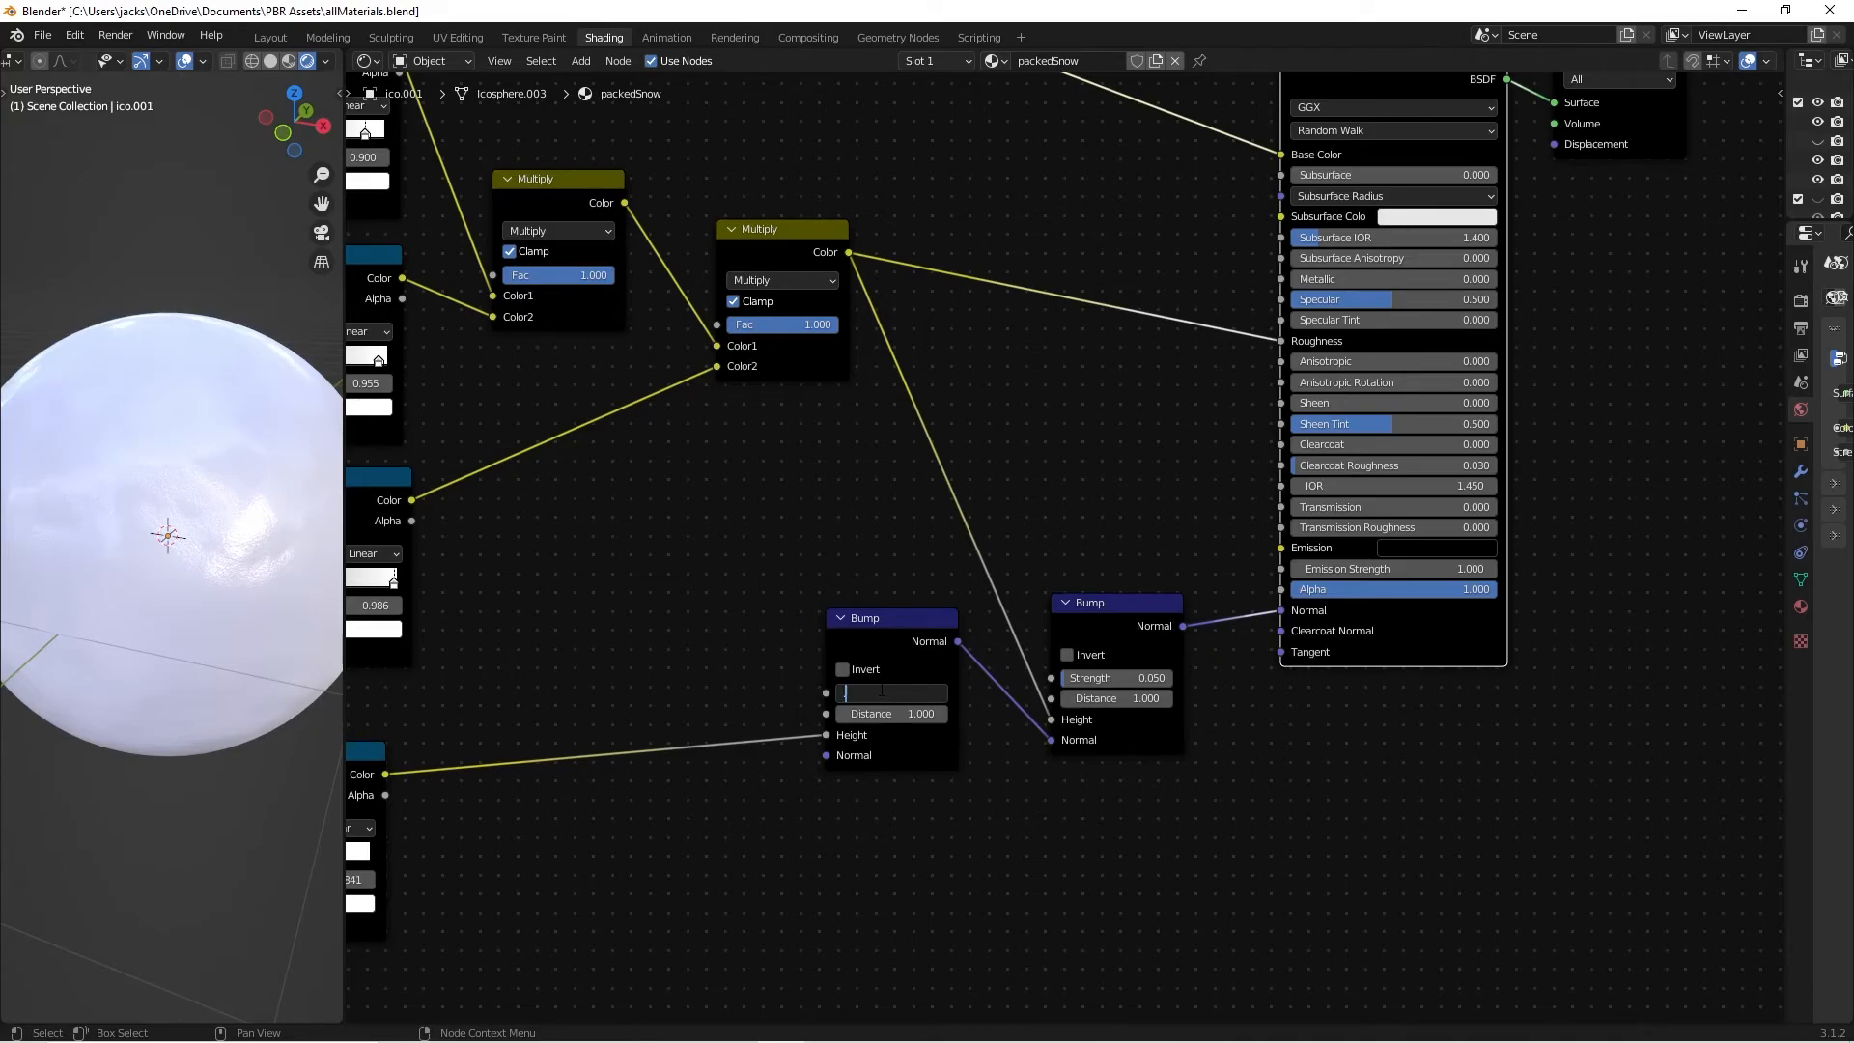
pyautogui.write('.2')
pyautogui.press('Return')
pyautogui.scroll(-2, 165, 530)
pyautogui.moveTo(165, 531); pyautogui.dragTo(171, 570, button='middle')
# Try a Strength of 1 on the first Bump node and inspect the exaggerated large-scale bumps on the sphere.
pyautogui.doubleClick(884, 693)
pyautogui.write('1')
pyautogui.press('Return')
pyautogui.scroll(-2, 232, 595)
pyautogui.scroll(3, 171, 570)
pyautogui.moveTo(171, 570); pyautogui.dragTo(246, 575, button='middle')
pyautogui.scroll(2, 214, 568)
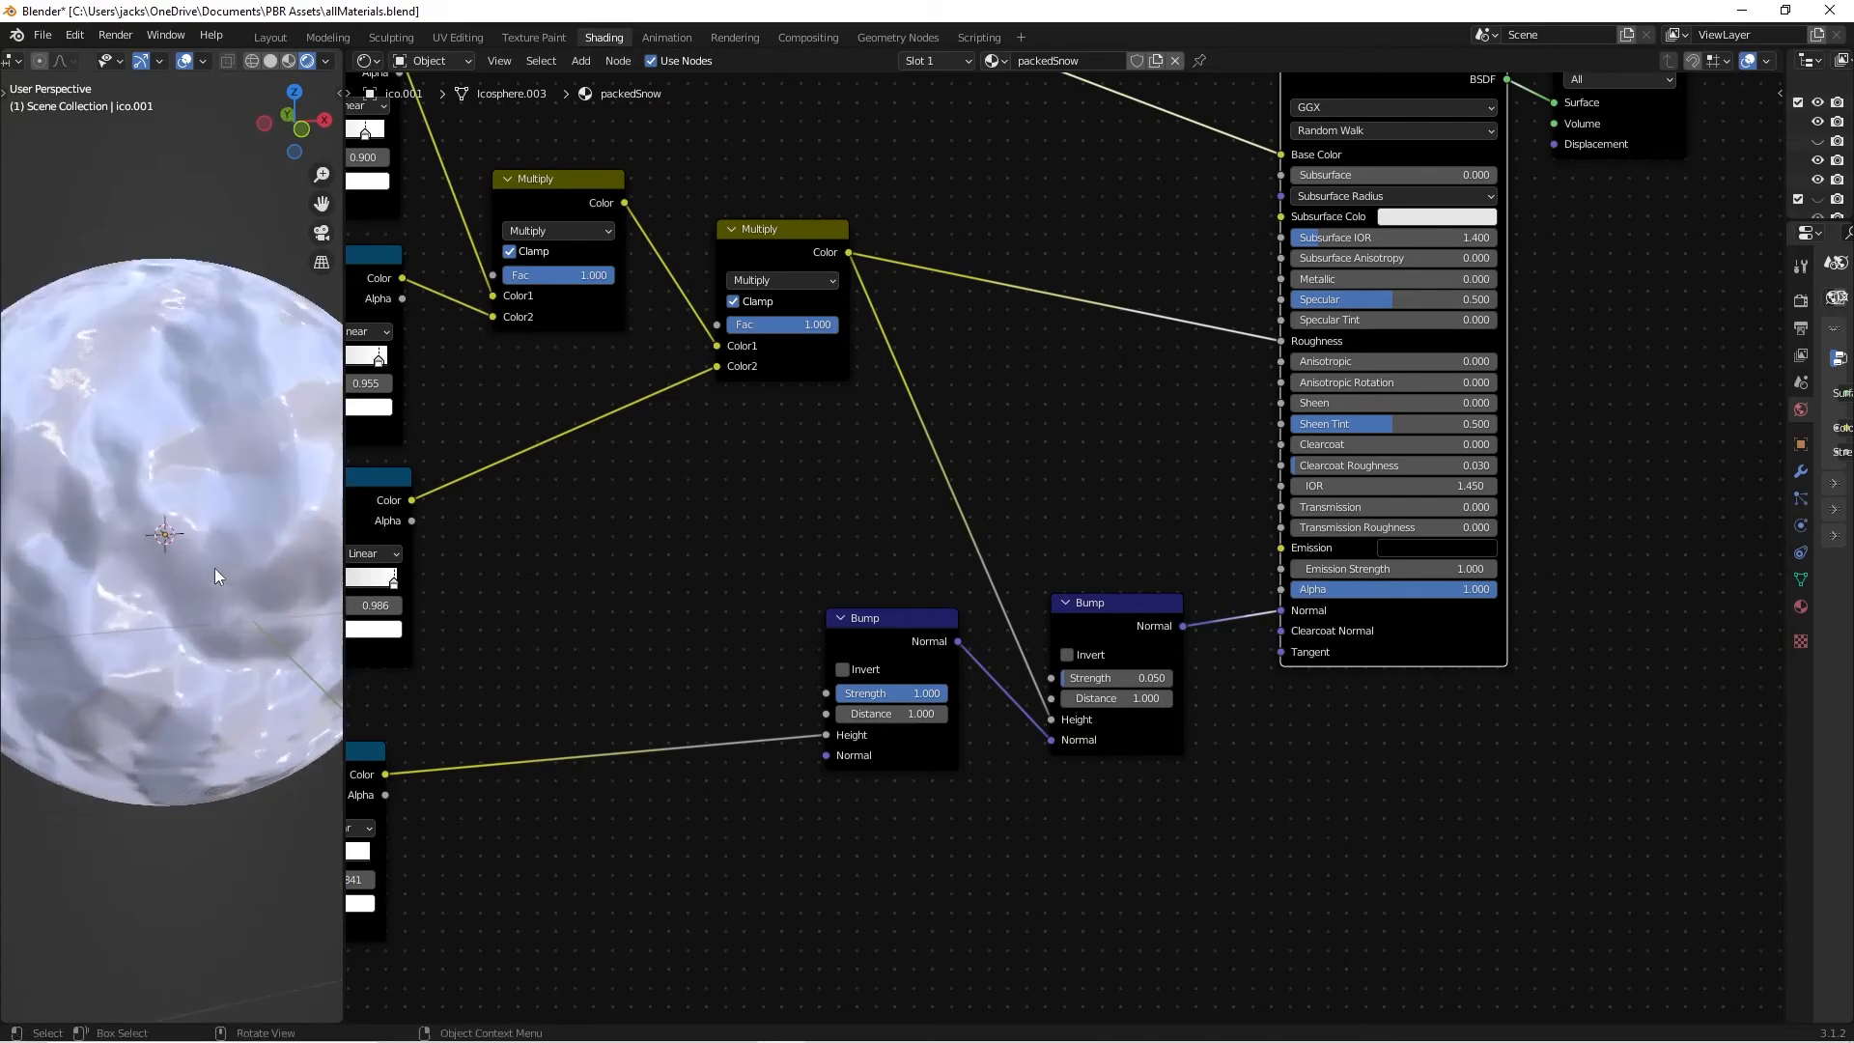
# Try a Strength of 0.5 on the first Bump node and look over the whole sphere.
pyautogui.doubleClick(874, 694)
pyautogui.write('0.5')
pyautogui.press('Return')
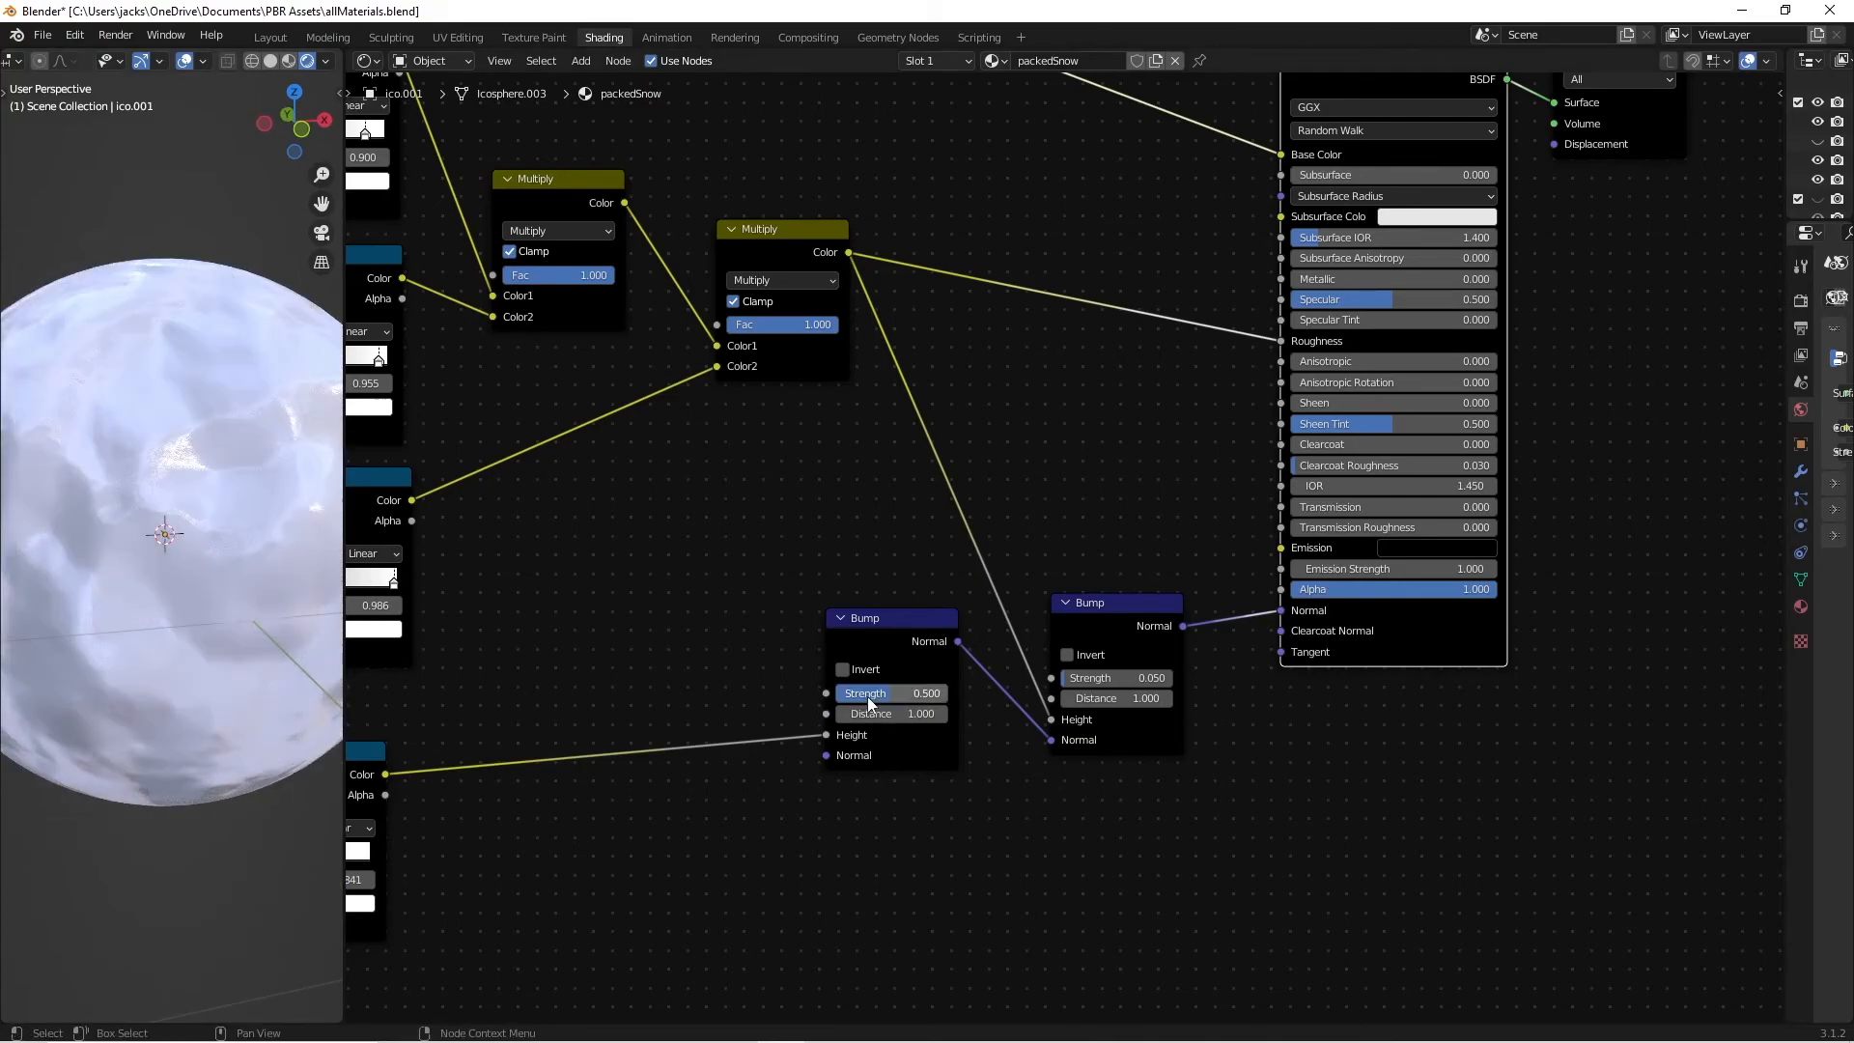
pyautogui.scroll(-2, 176, 548)
pyautogui.moveTo(176, 549); pyautogui.dragTo(145, 609, button='middle')
# Set the first Bump node's Strength to 0.2.
pyautogui.doubleClick(889, 693)
pyautogui.write('.2')
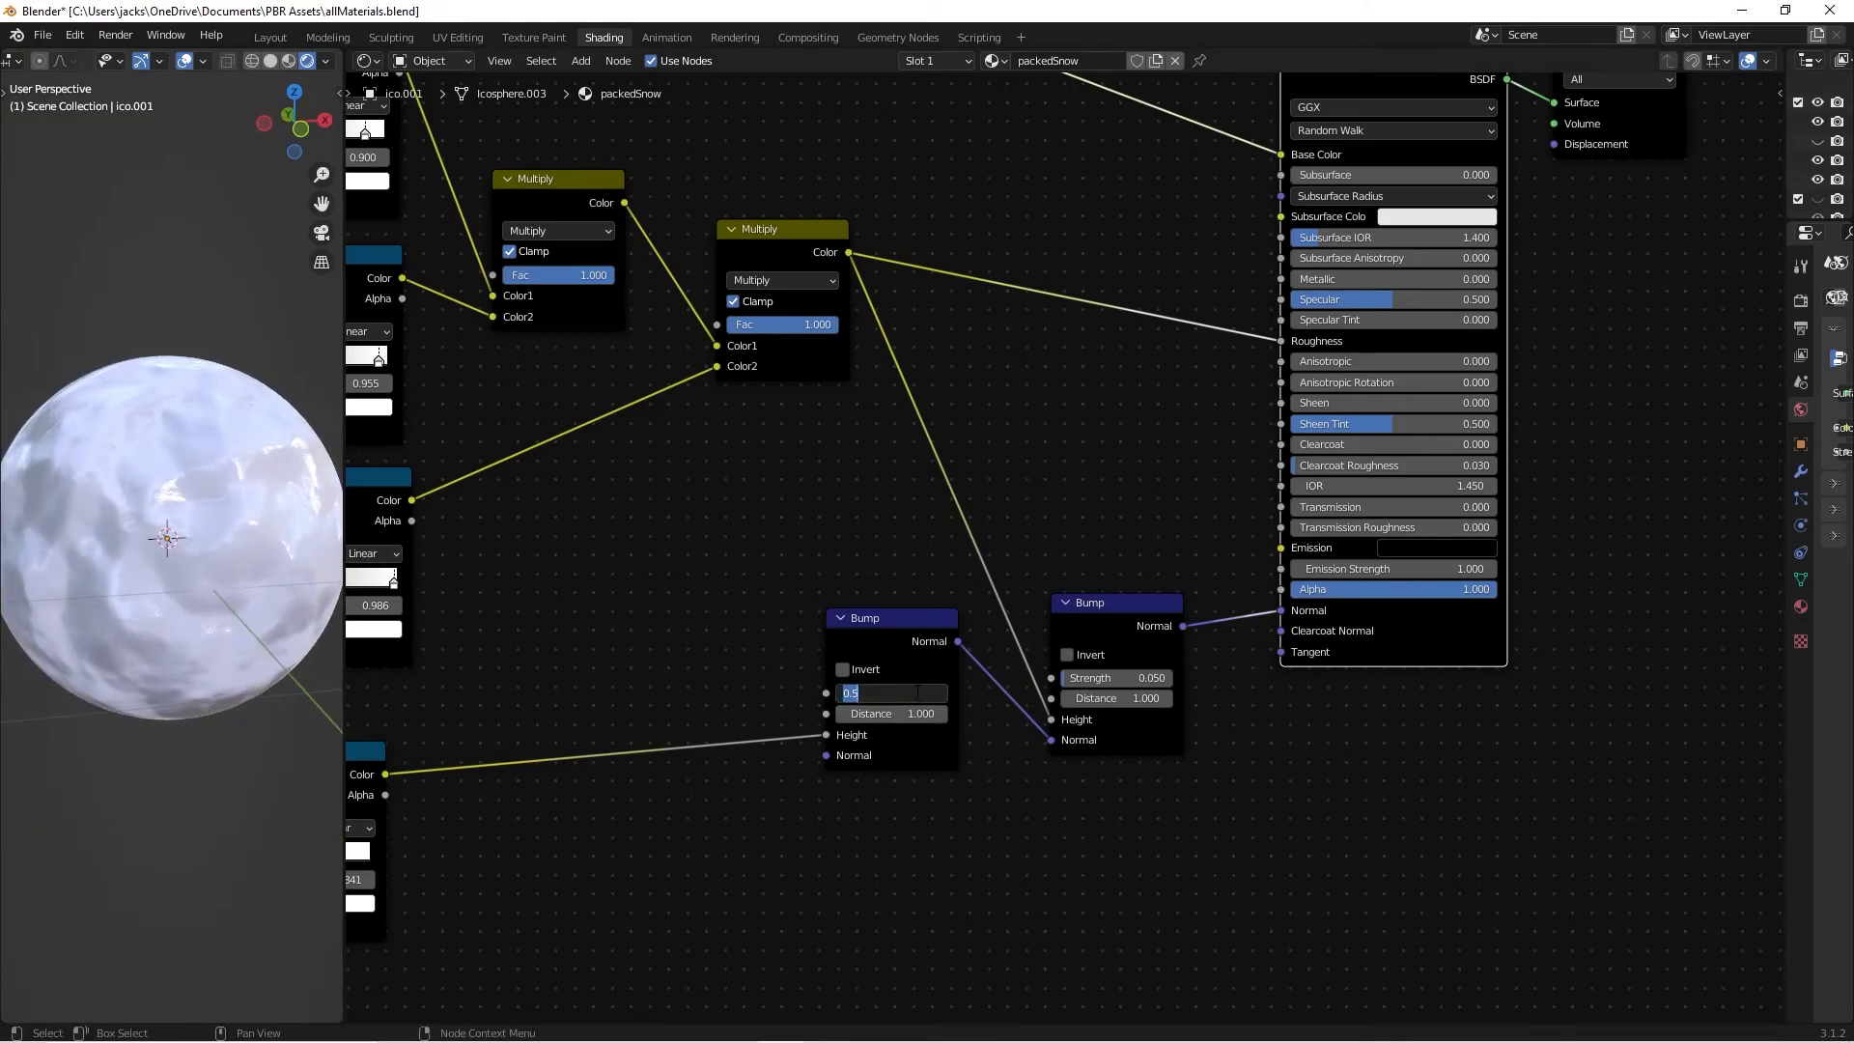
pyautogui.press('Return')
# Tidy the positions of the two Bump nodes before the Principled BSDF and save the file.
pyautogui.moveTo(902, 637); pyautogui.dragTo(908, 636)
pyautogui.click(1126, 581)
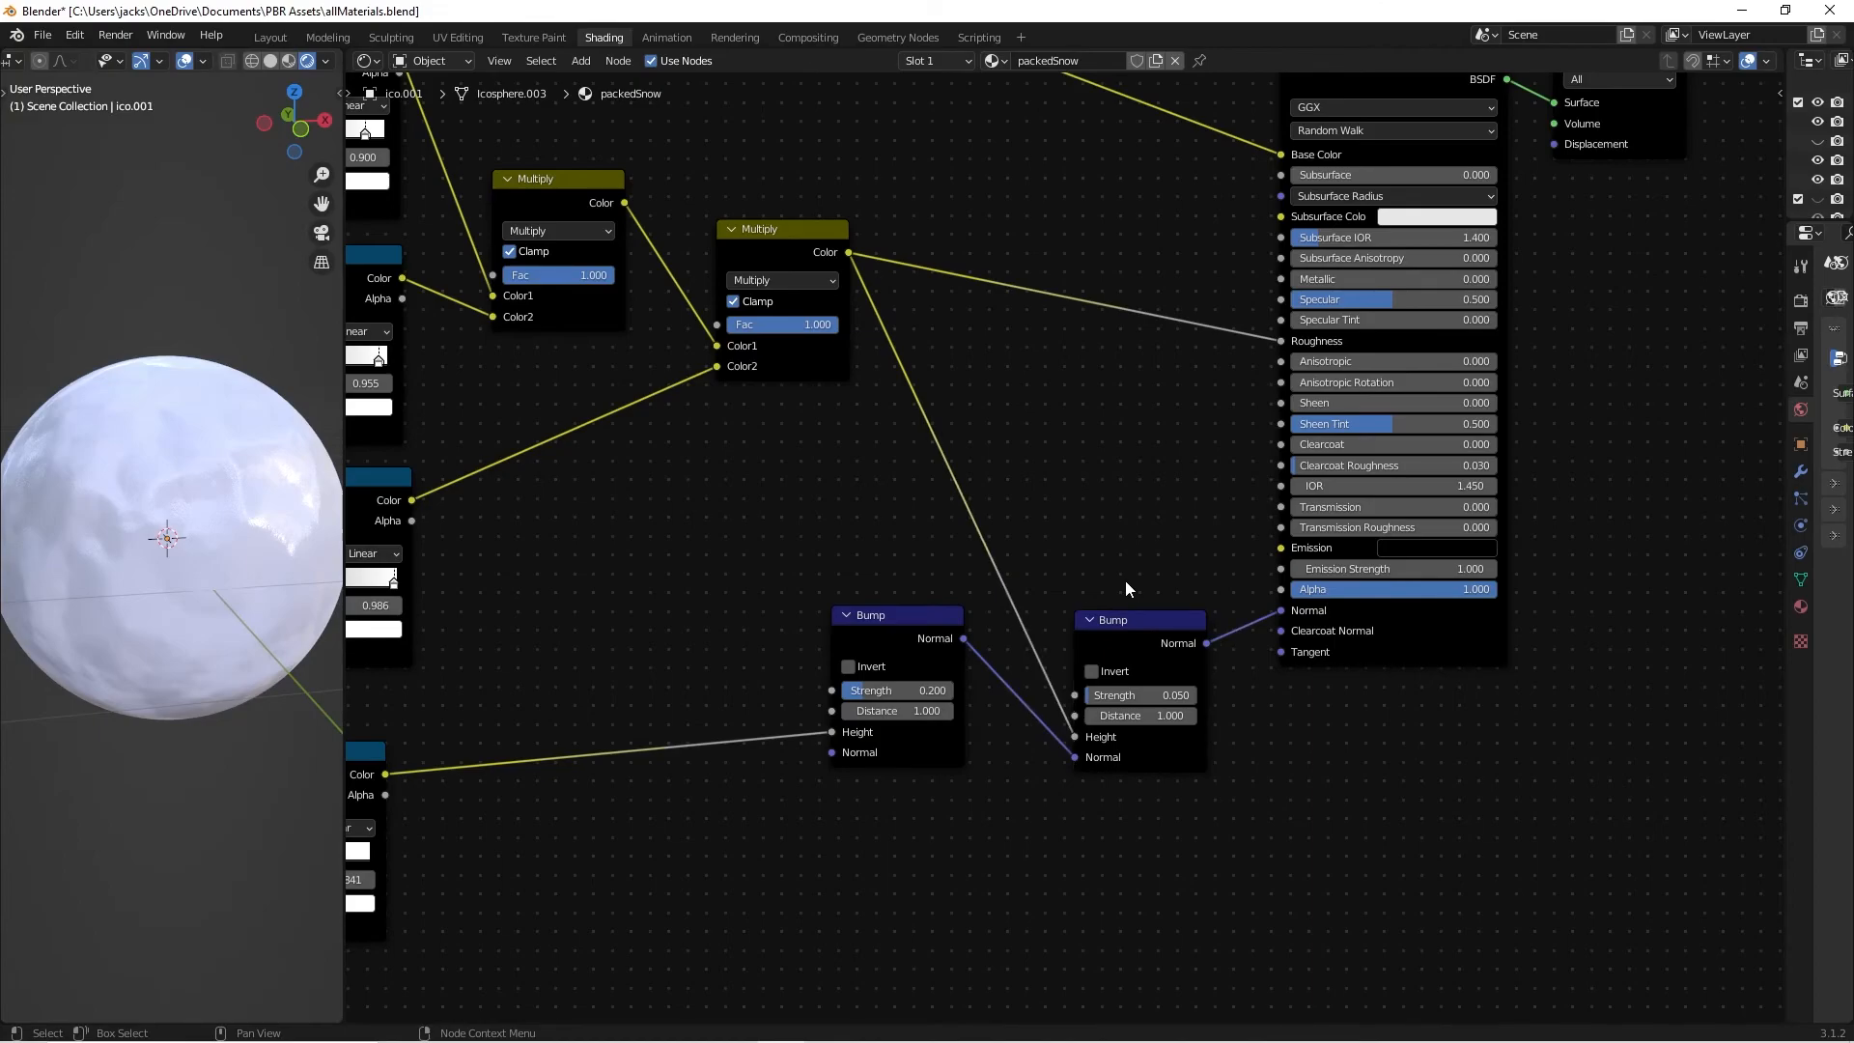
pyautogui.hotkey('ctrl', 's')
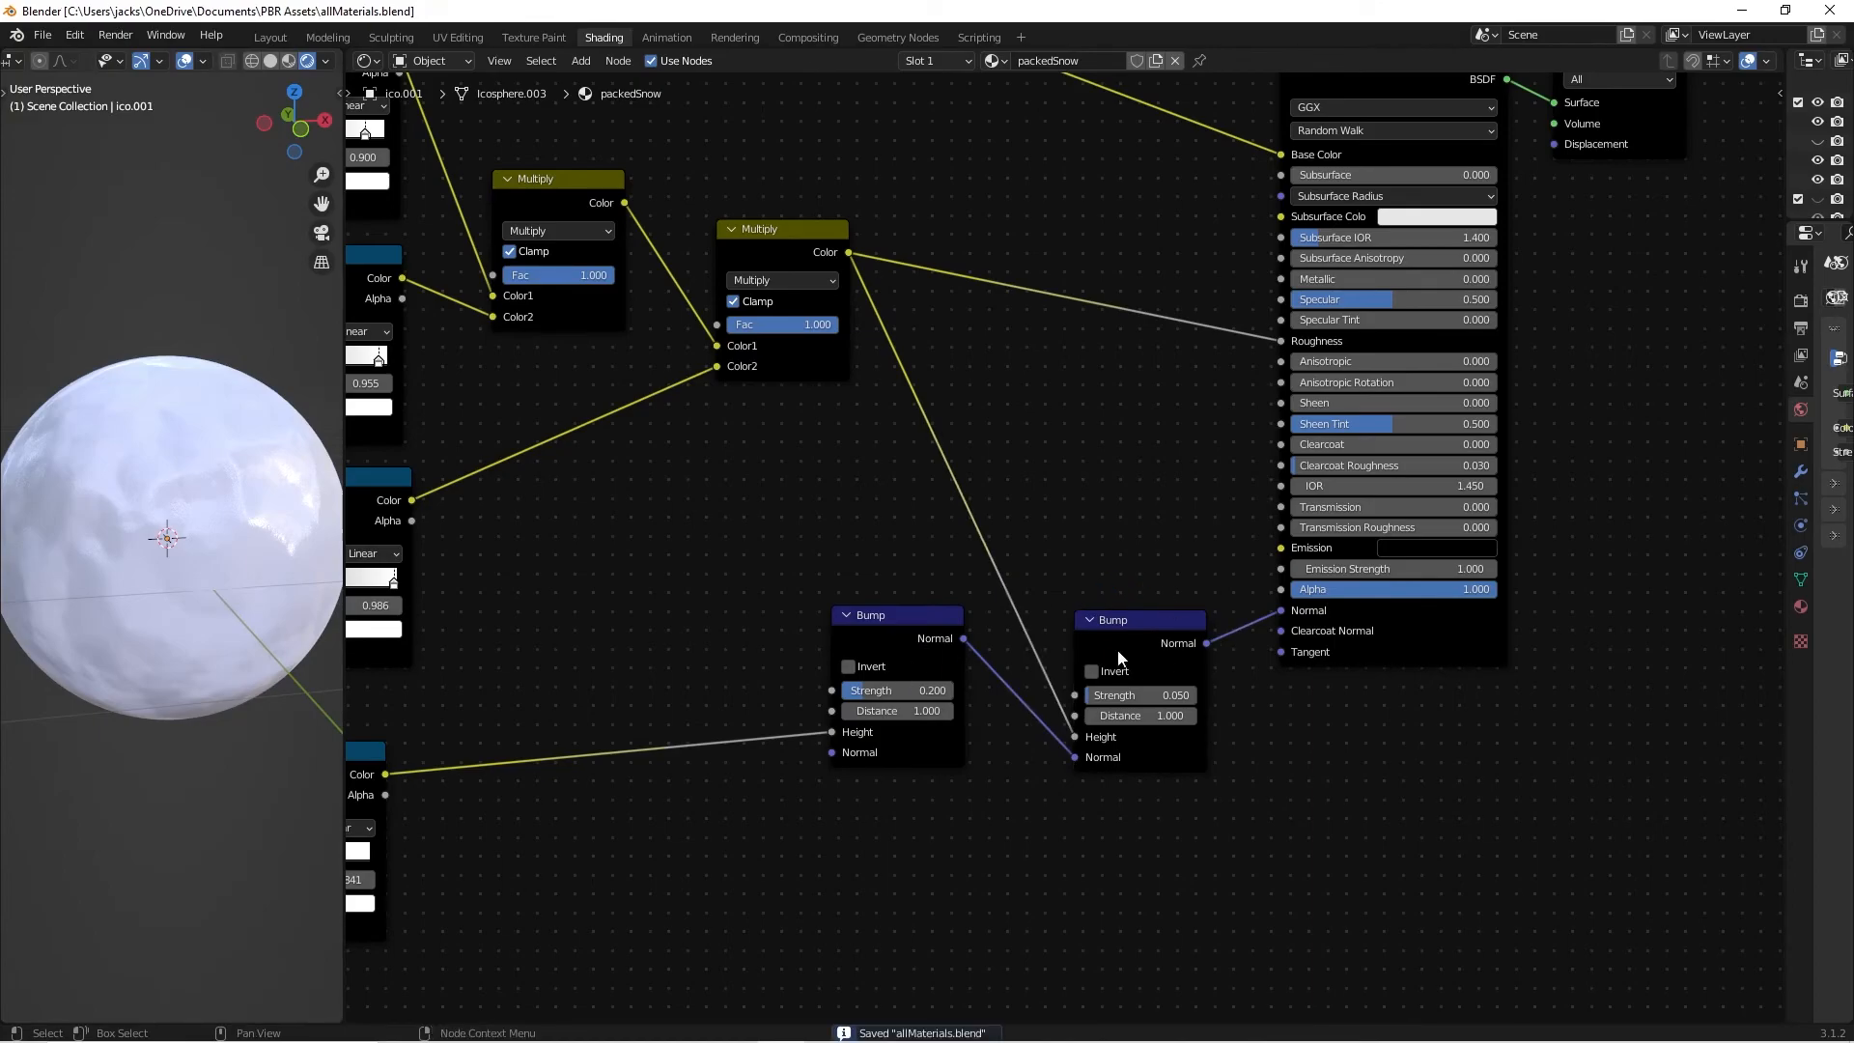
pyautogui.moveTo(1132, 643); pyautogui.dragTo(1119, 629)
pyautogui.click(1141, 541)
# Examine the snow sphere from the camera and in perspective, and look at the viewport shading's lighting settings.
pyautogui.moveTo(975, 490); pyautogui.dragTo(1099, 571, button='middle')
pyautogui.scroll(-2, 1099, 570)
pyautogui.moveTo(787, 566); pyautogui.dragTo(872, 588, button='middle')
pyautogui.moveTo(88, 605); pyautogui.dragTo(166, 606, button='middle')
pyautogui.press('KP_0')
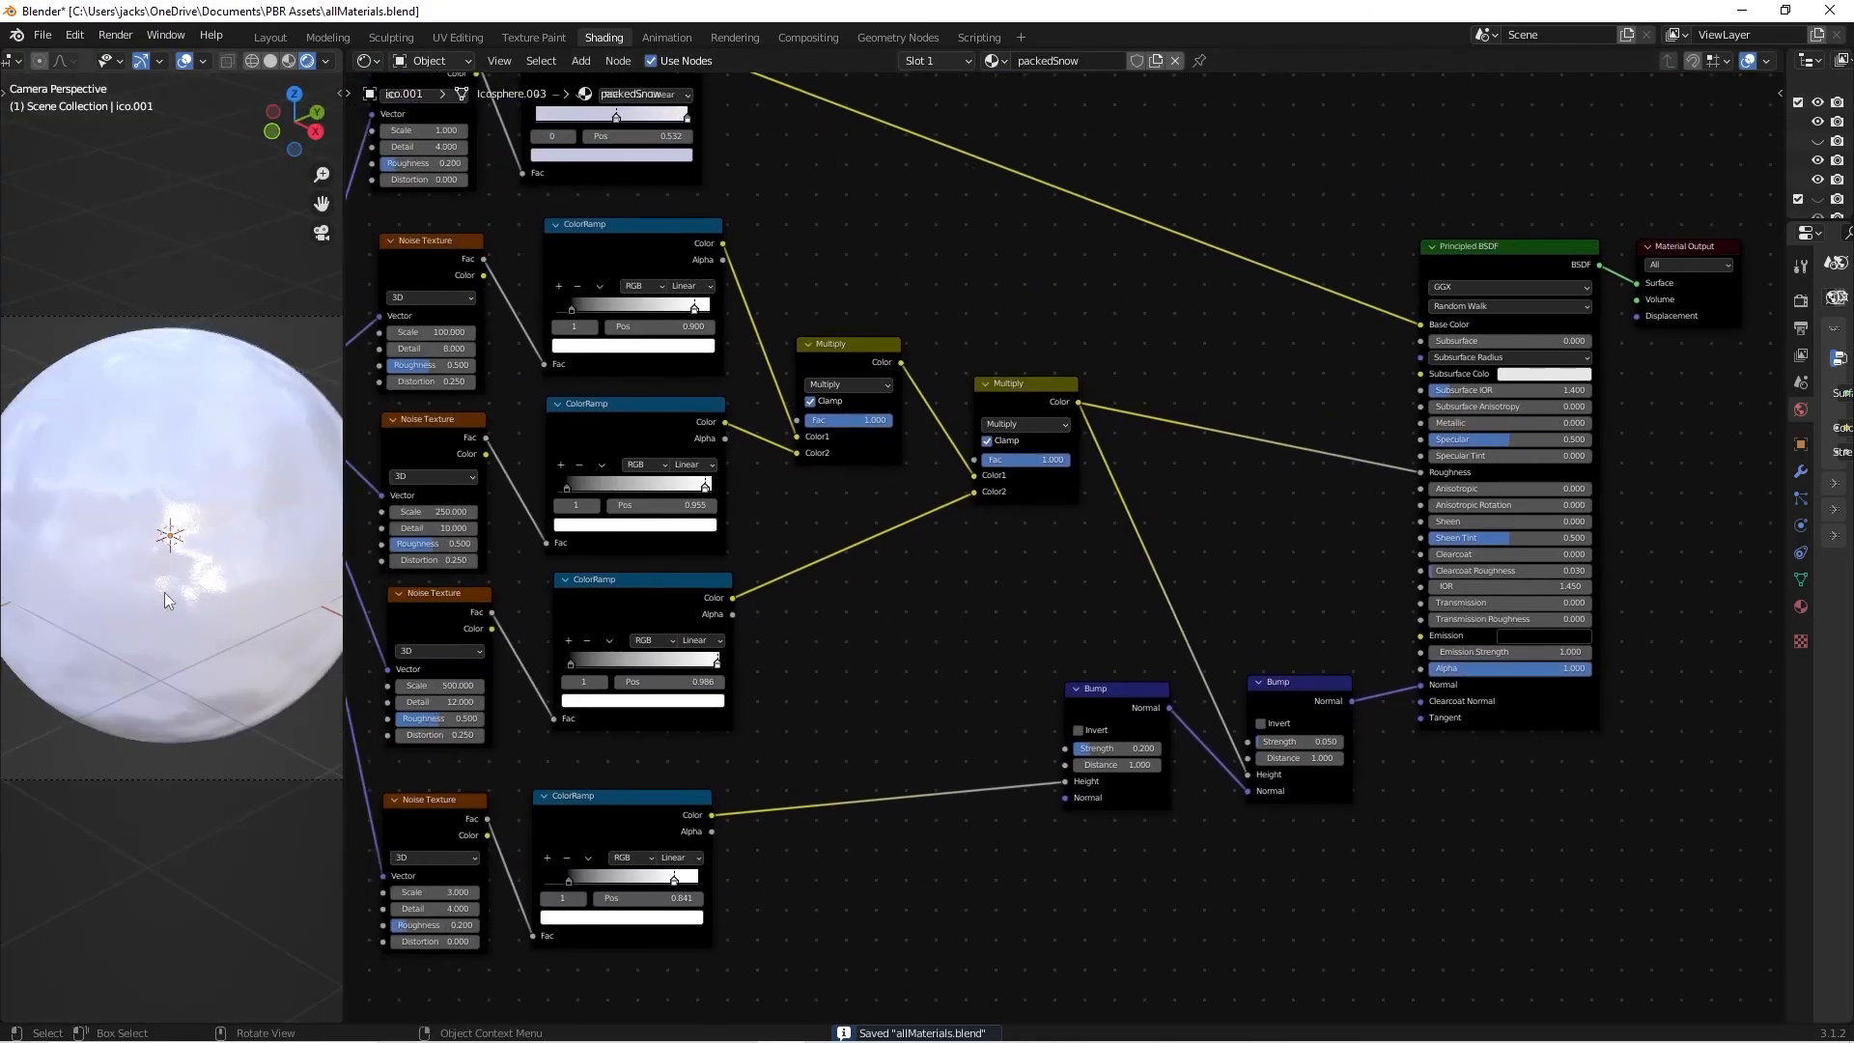
pyautogui.click(196, 569)
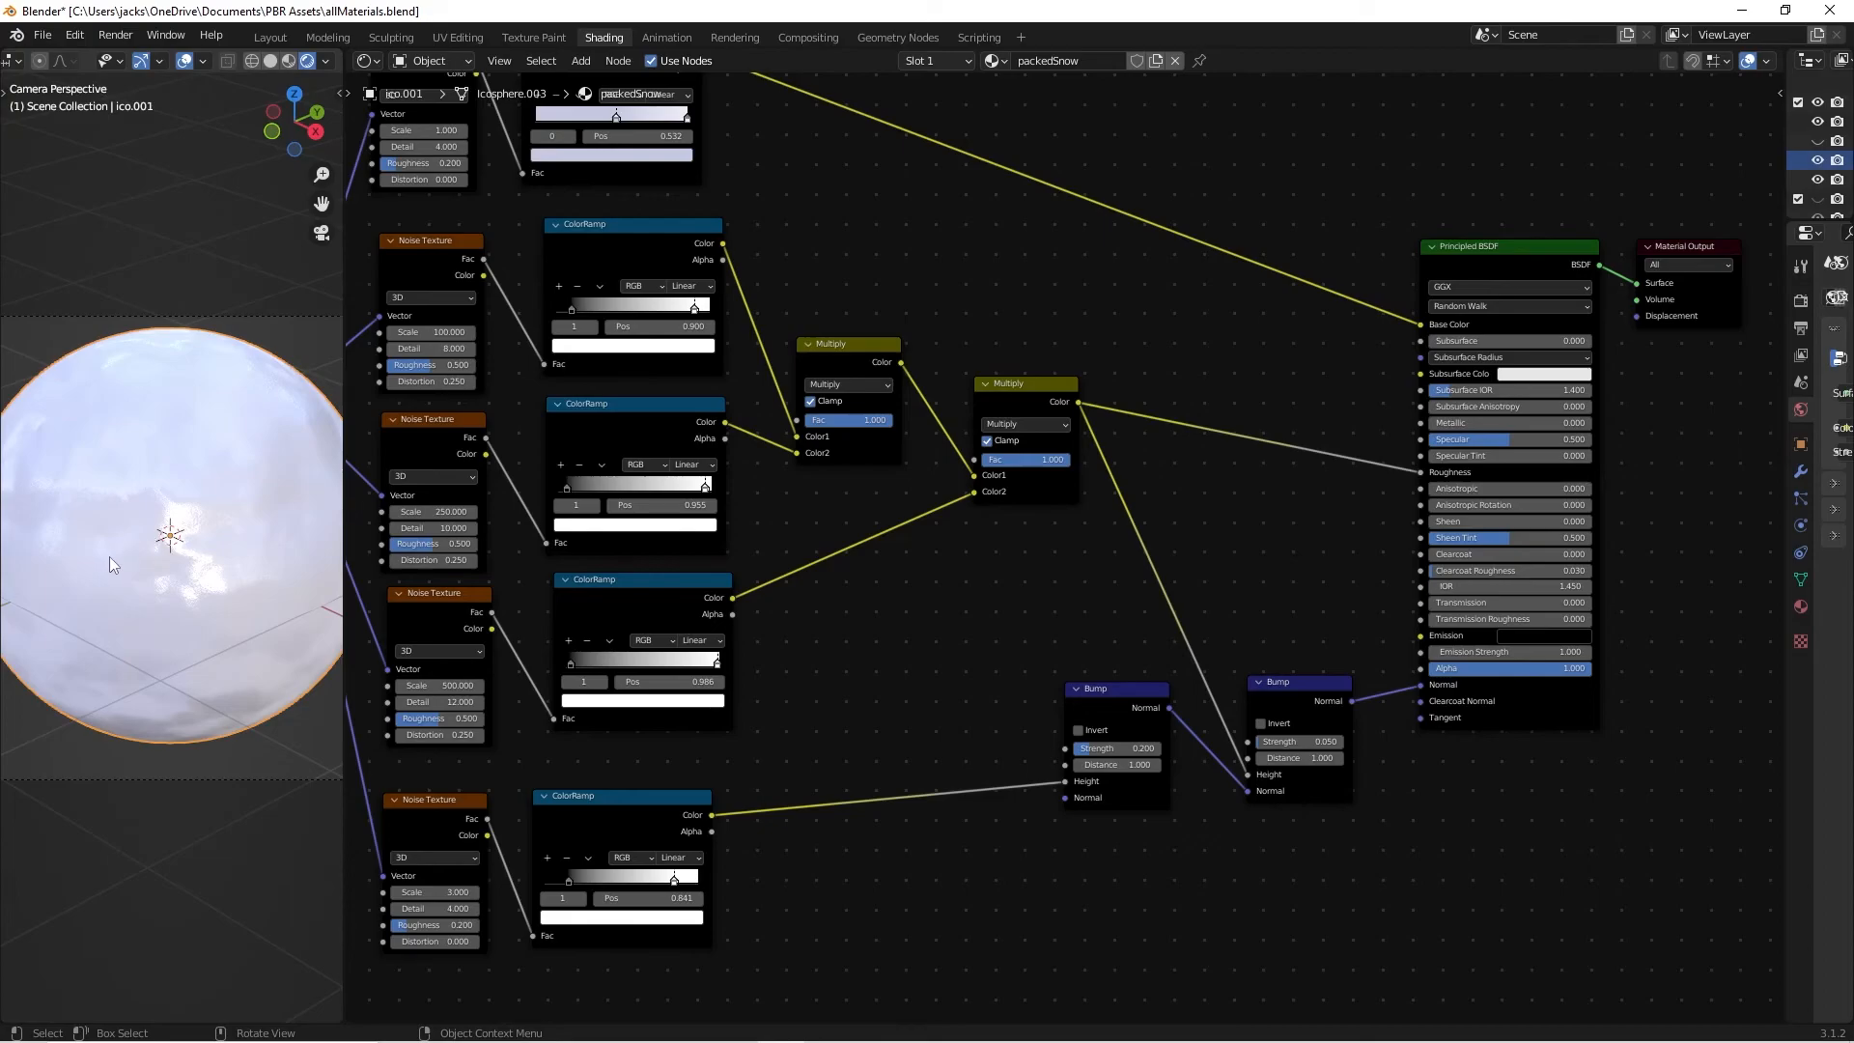
pyautogui.press('KP_0')
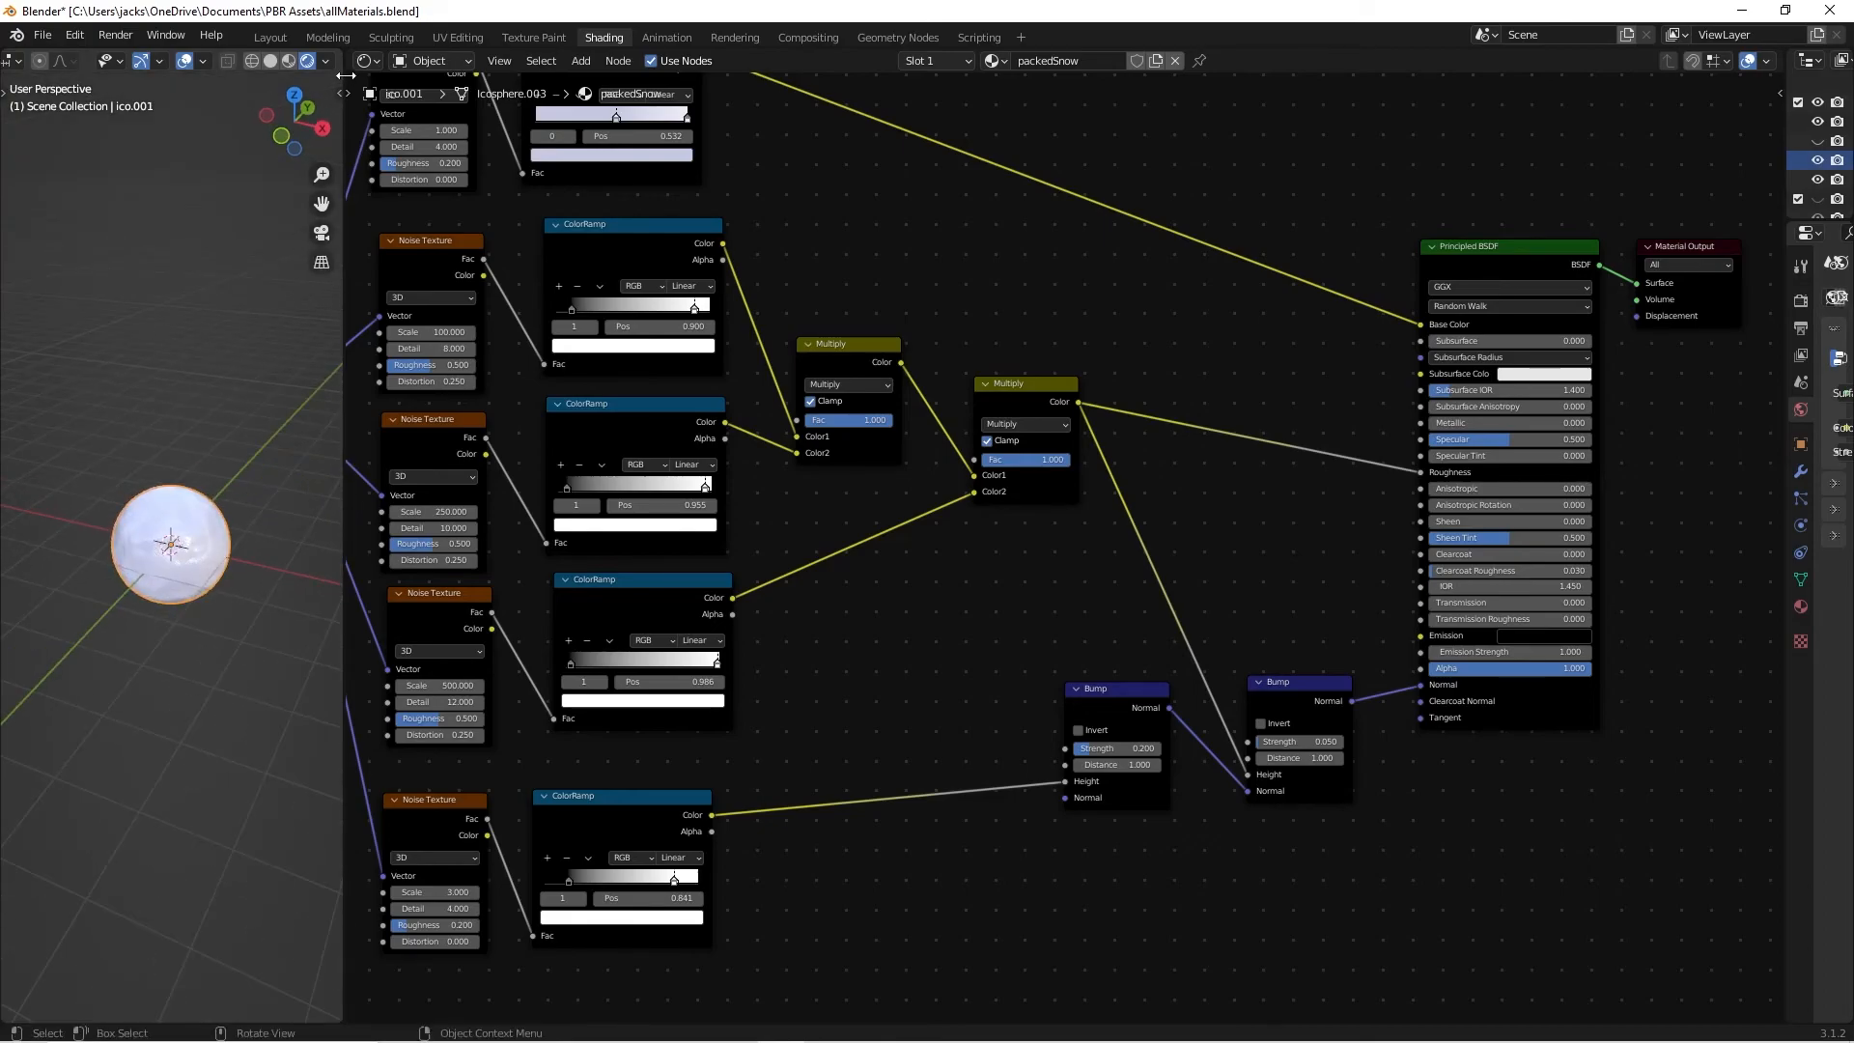
pyautogui.click(327, 61)
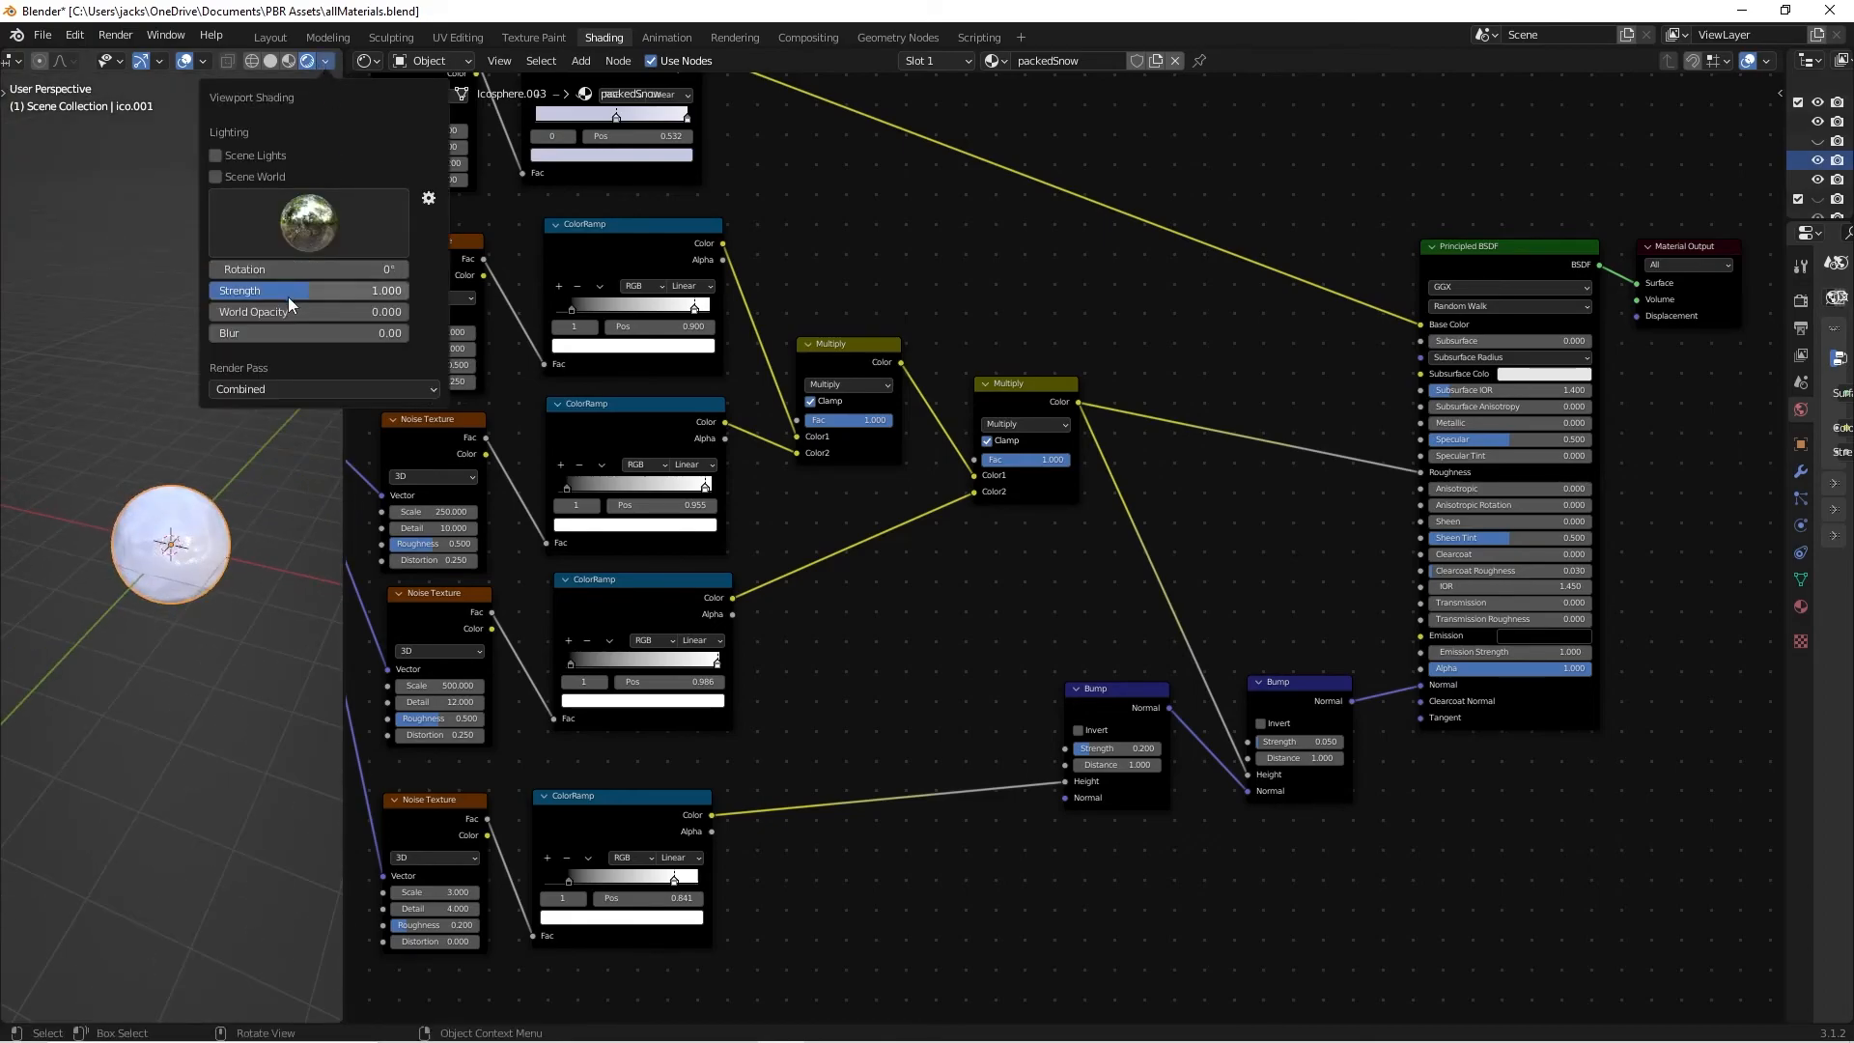
pyautogui.scroll(5, 239, 536)
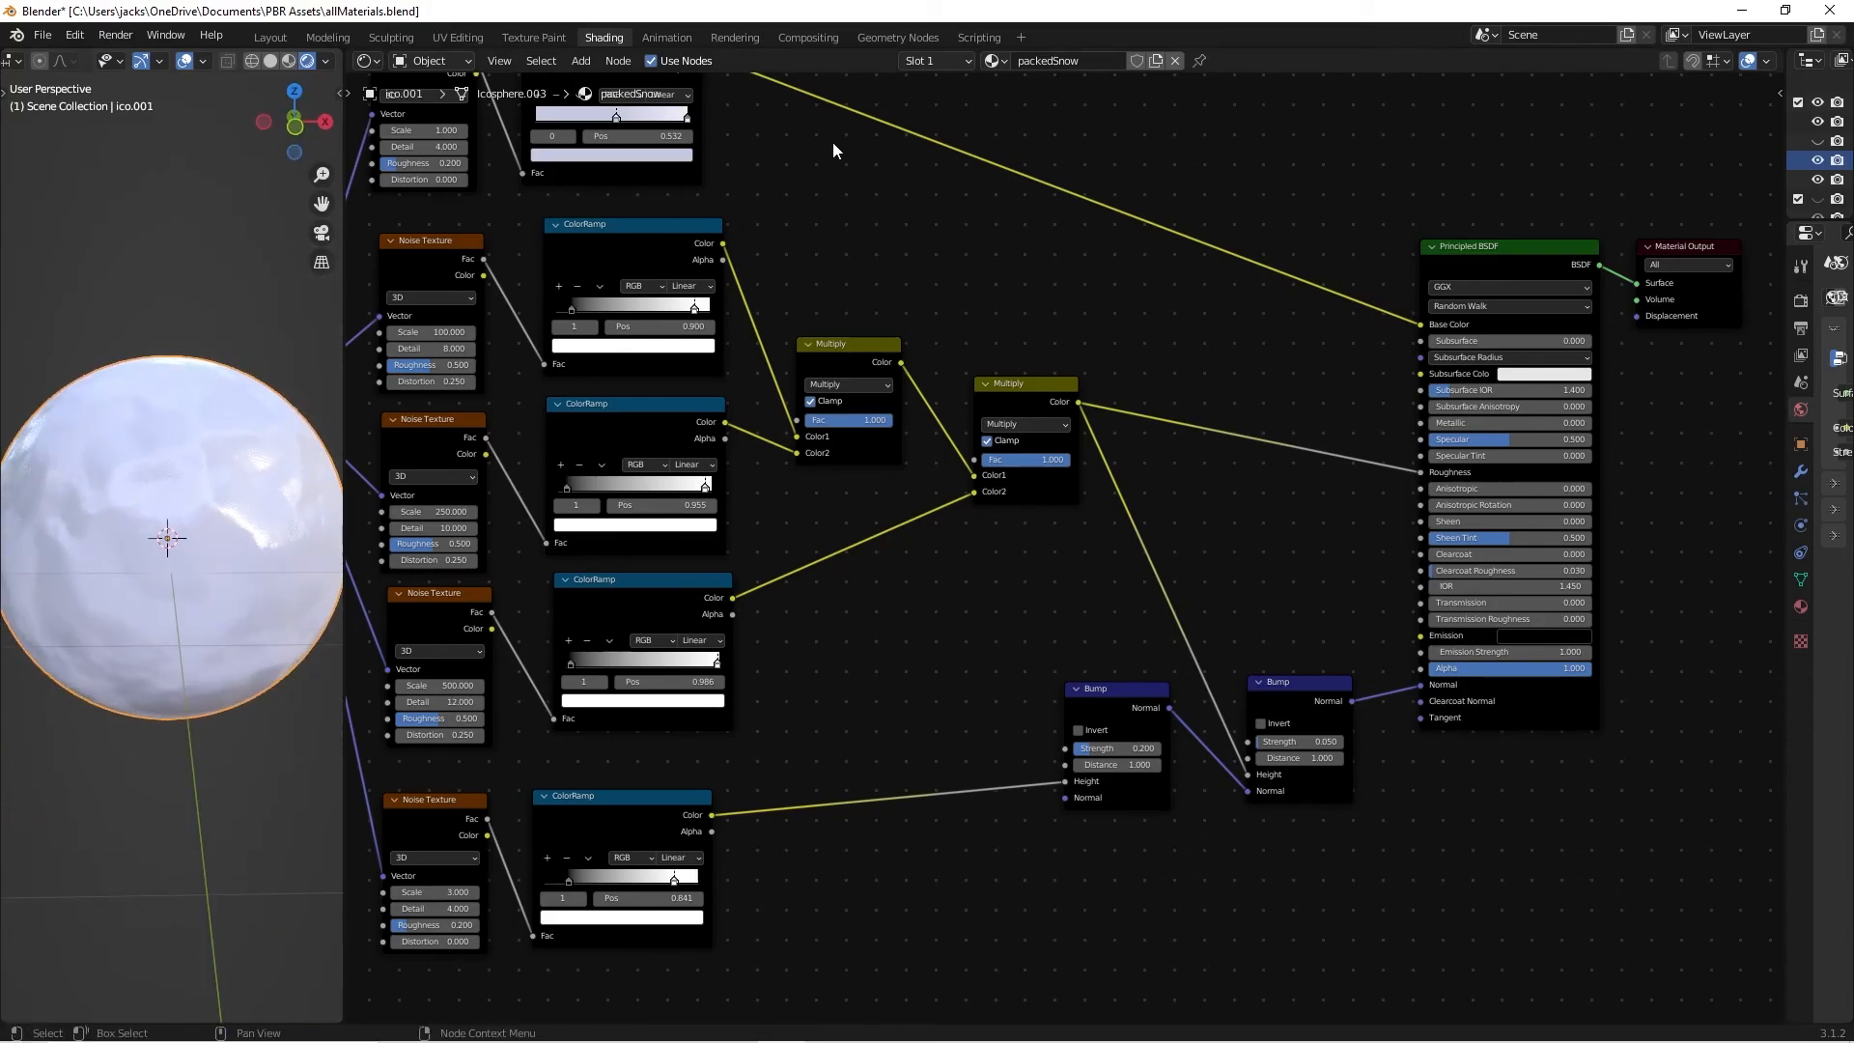
# Move the blue-white stop of the base colour ColorRamp to position 0.123, inspect the sphere, and save the file.
pyautogui.moveTo(830, 143); pyautogui.dragTo(837, 253, button='middle')
pyautogui.moveTo(593, 234); pyautogui.dragTo(552, 233)
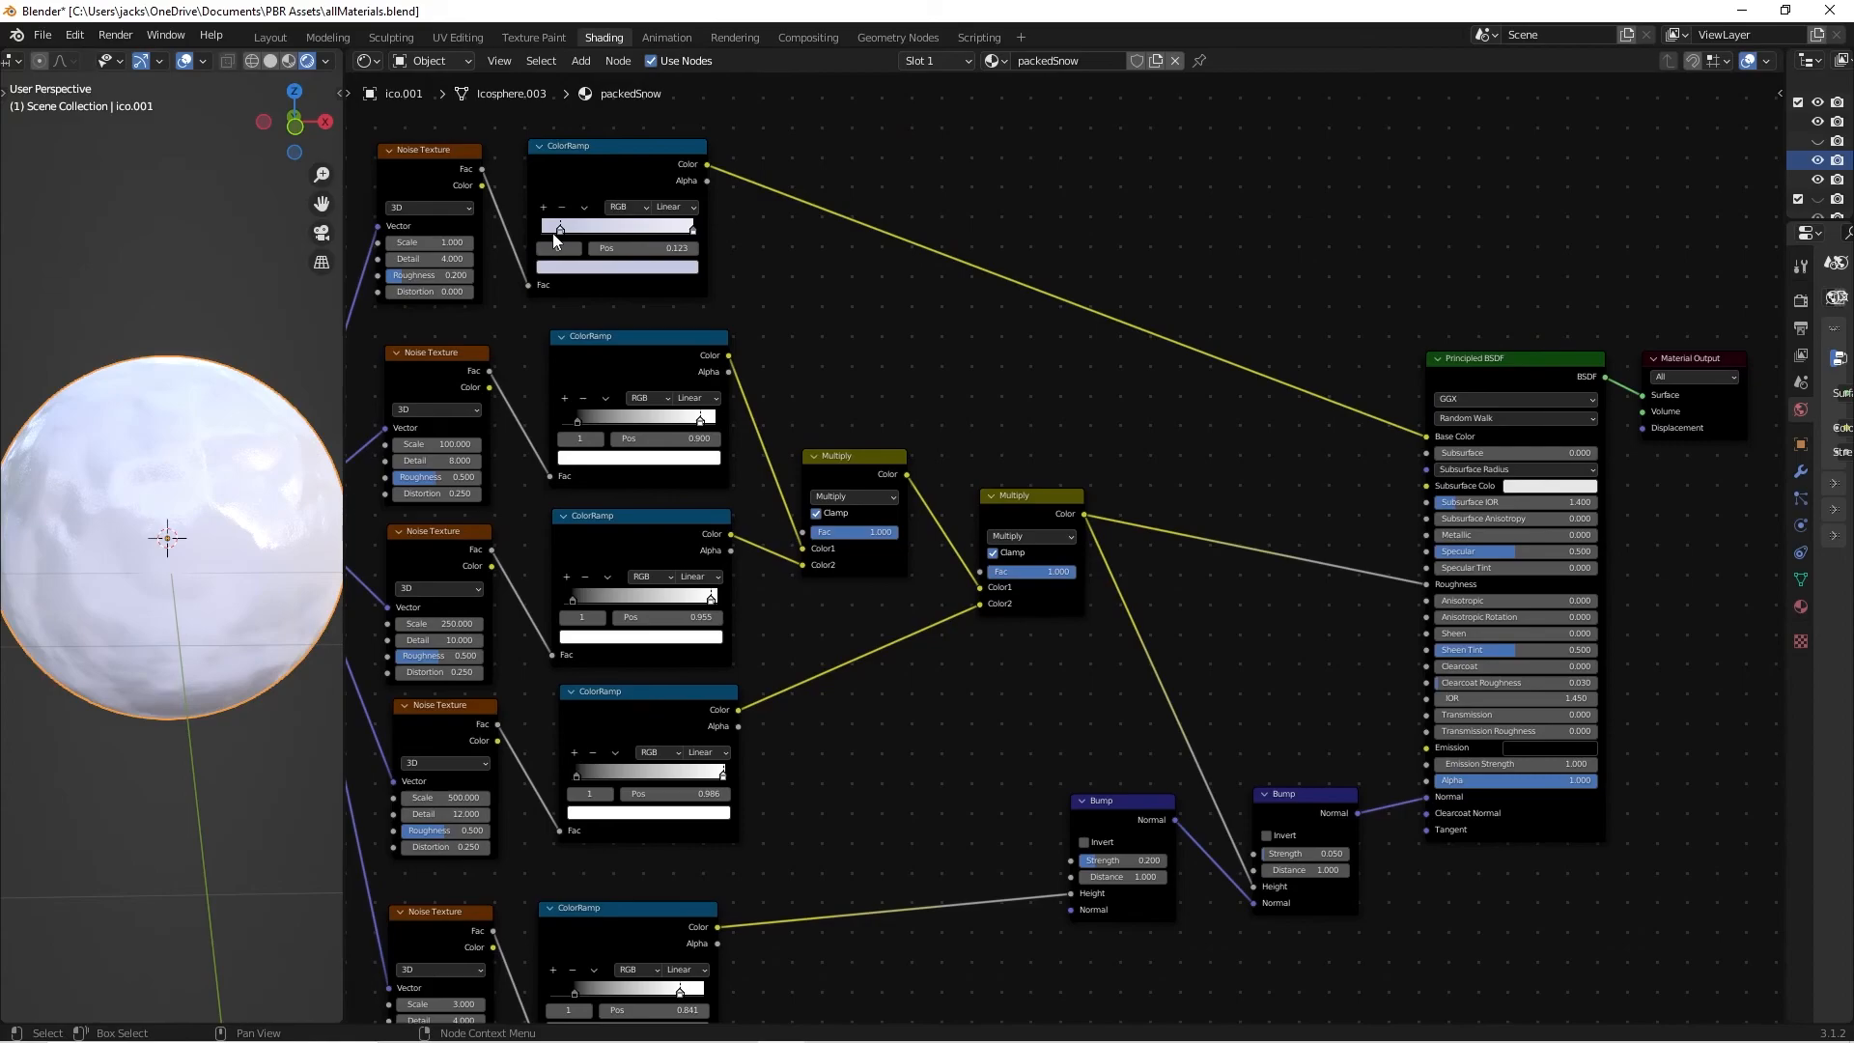
pyautogui.moveTo(145, 463)
pyautogui.mouseDown(button='middle')
pyautogui.moveTo(74, 504)
pyautogui.moveTo(79, 605)
pyautogui.moveTo(37, 530)
pyautogui.moveTo(258, 524)
pyautogui.moveTo(36, 569)
pyautogui.moveTo(195, 511)
pyautogui.moveTo(160, 502)
pyautogui.moveTo(152, 528)
pyautogui.mouseUp(button='middle')
pyautogui.scroll(1, 150, 528)
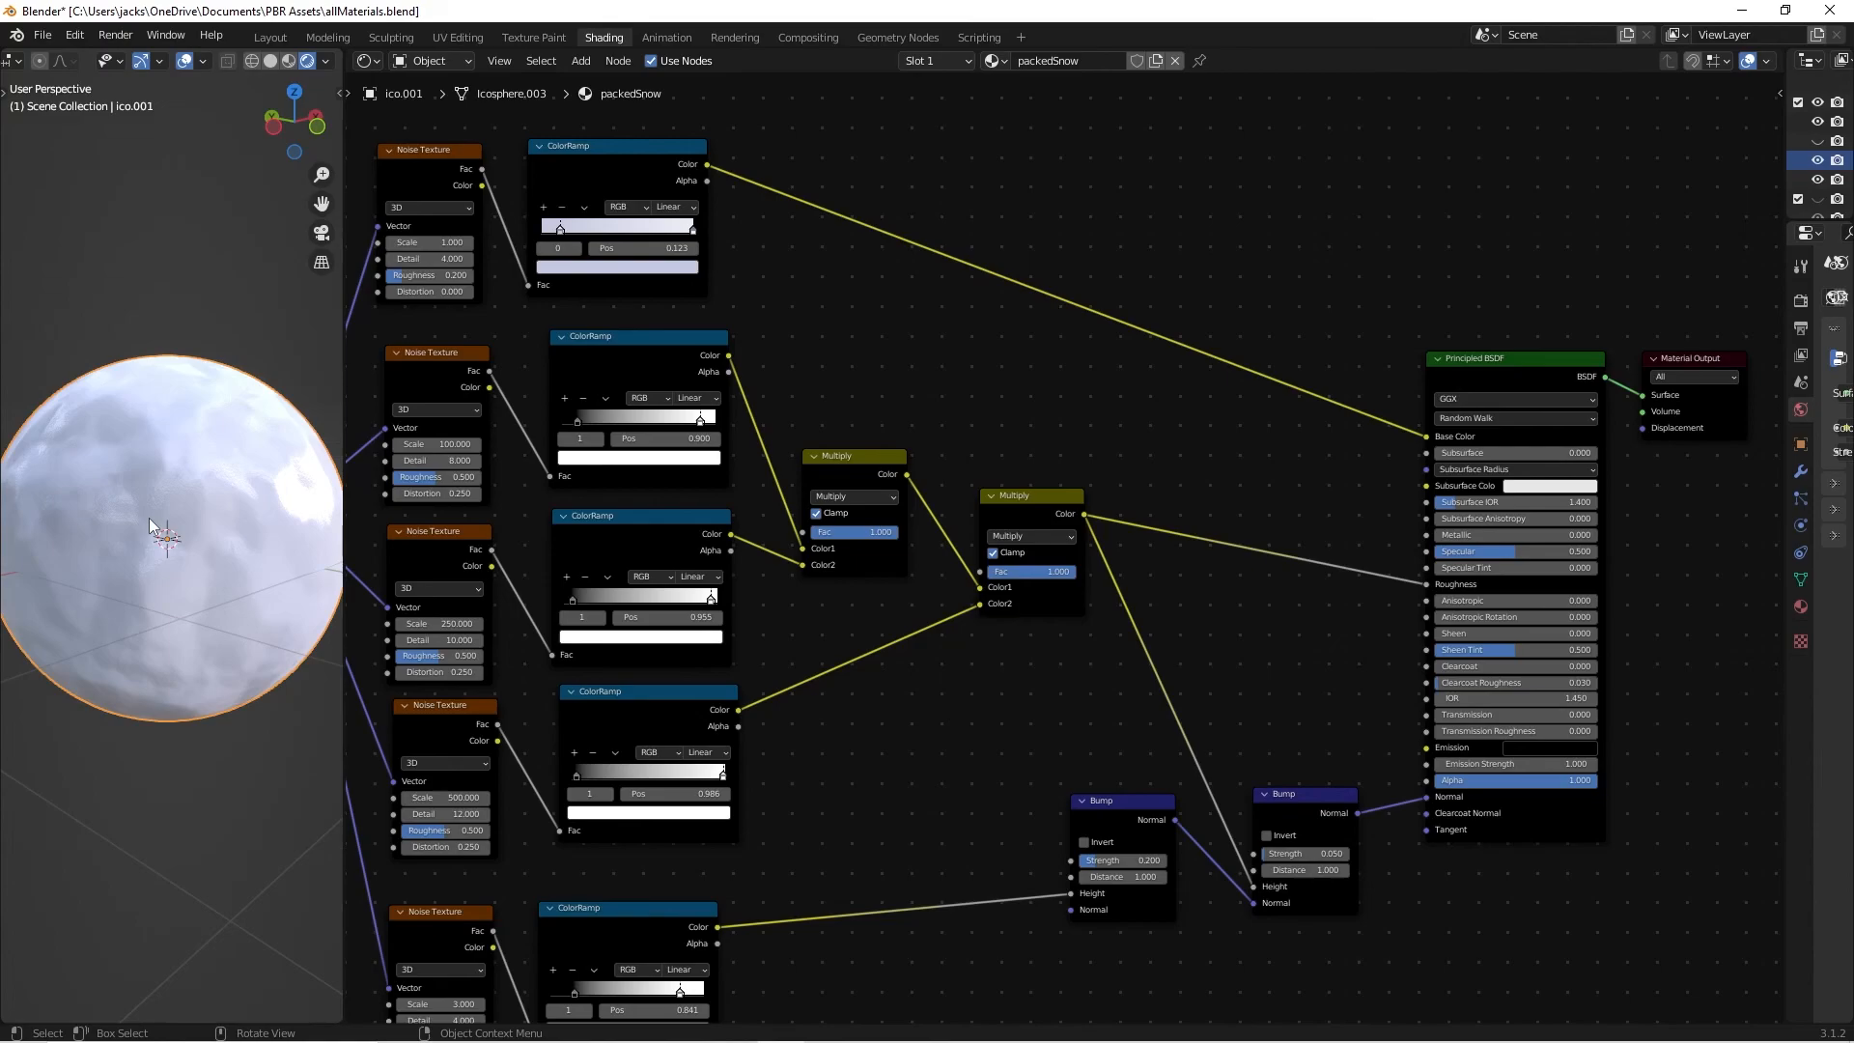
pyautogui.hotkey('ctrl', 's')
# Line up the second Multiply node level with the first one and save the file.
pyautogui.click(225, 332)
pyautogui.moveTo(1014, 512); pyautogui.dragTo(998, 469)
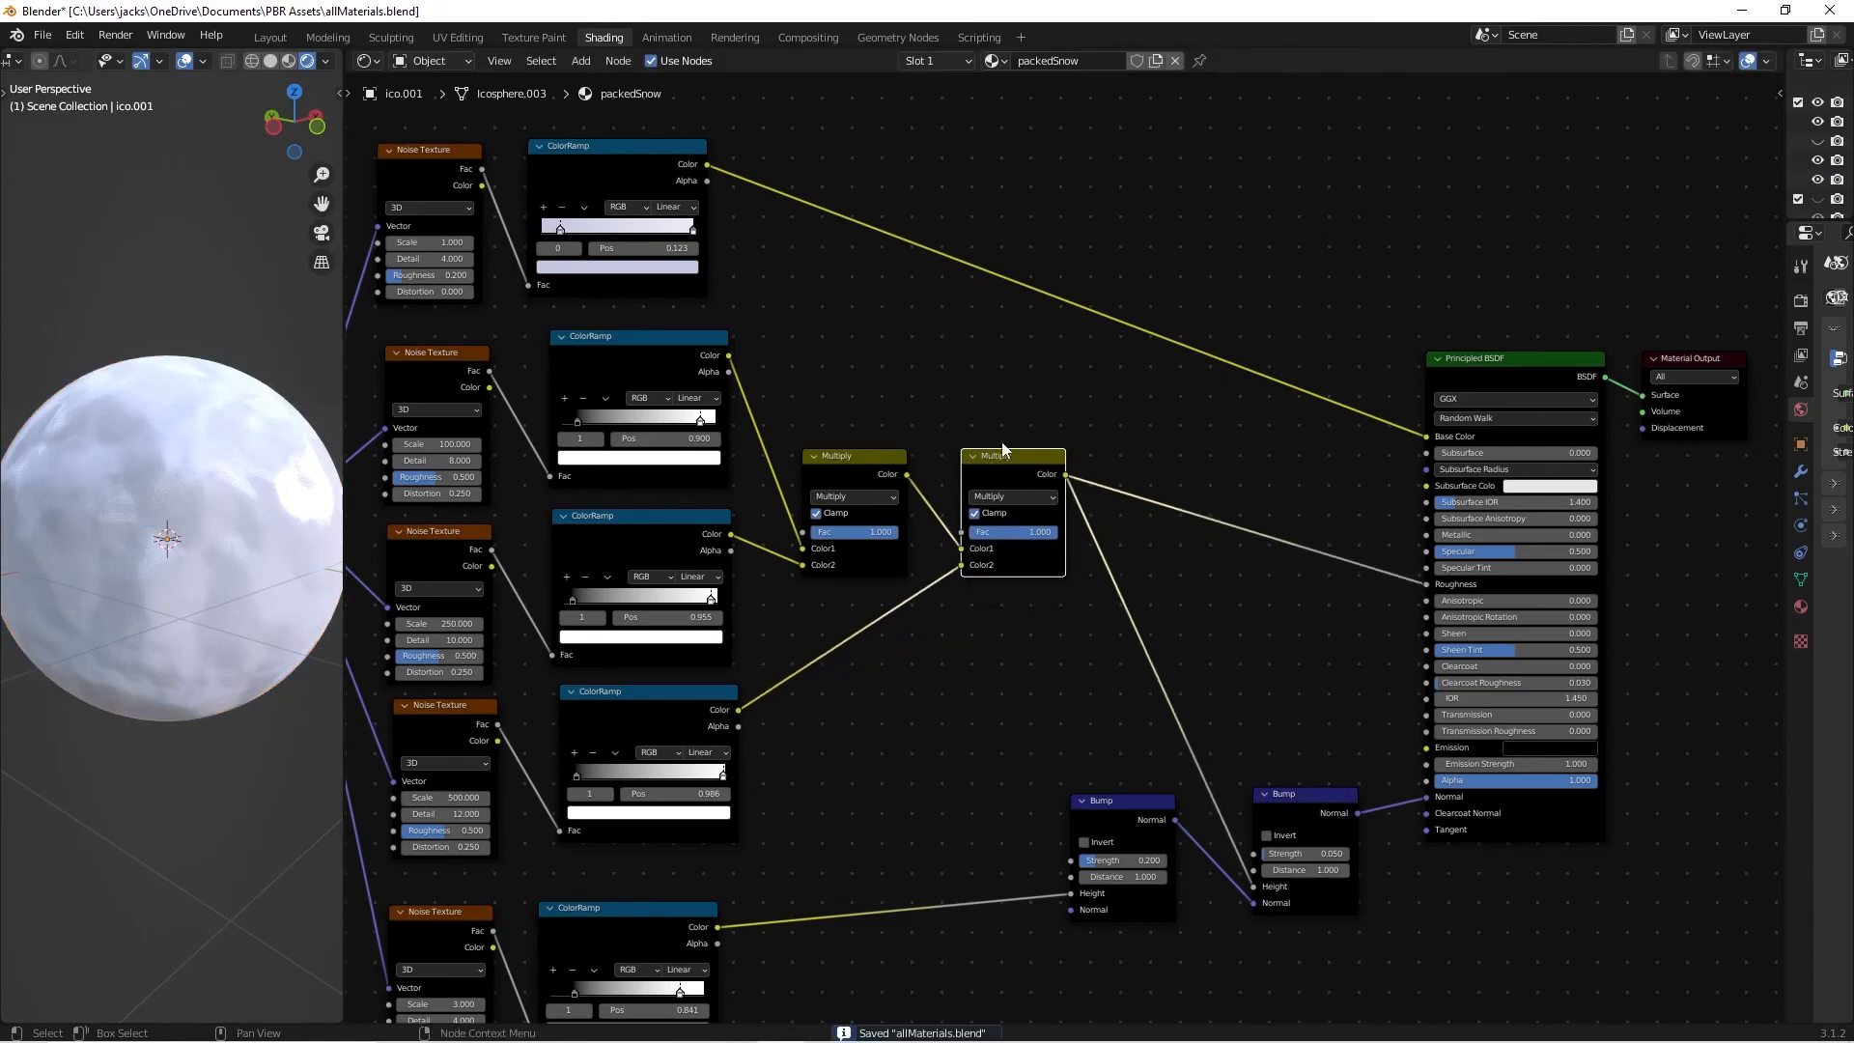
pyautogui.hotkey('ctrl', 's')
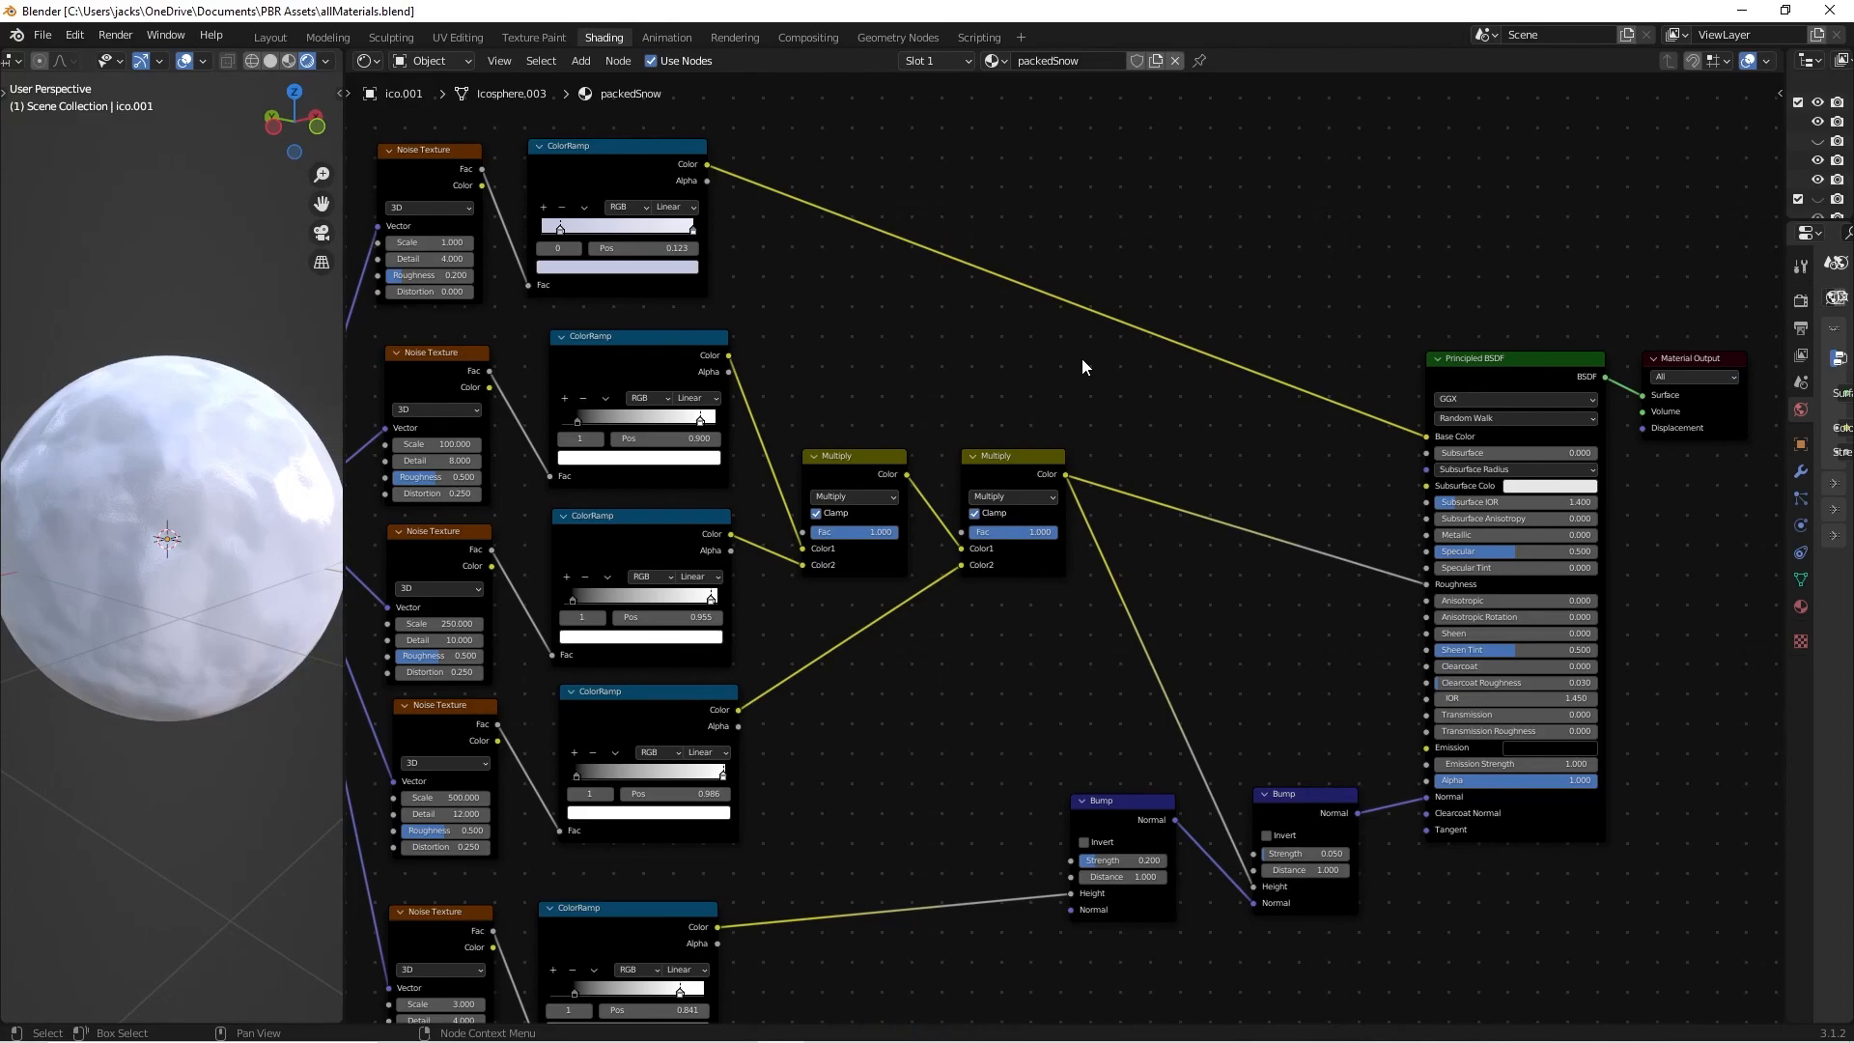
pyautogui.hotkey('ctrl', 's')
# Shift the Principled BSDF and Material Output nodes slightly to tidy the node layout.
pyautogui.click(987, 354)
pyautogui.moveTo(1507, 359); pyautogui.dragTo(1514, 366)
pyautogui.moveTo(1720, 372); pyautogui.dragTo(1725, 376)
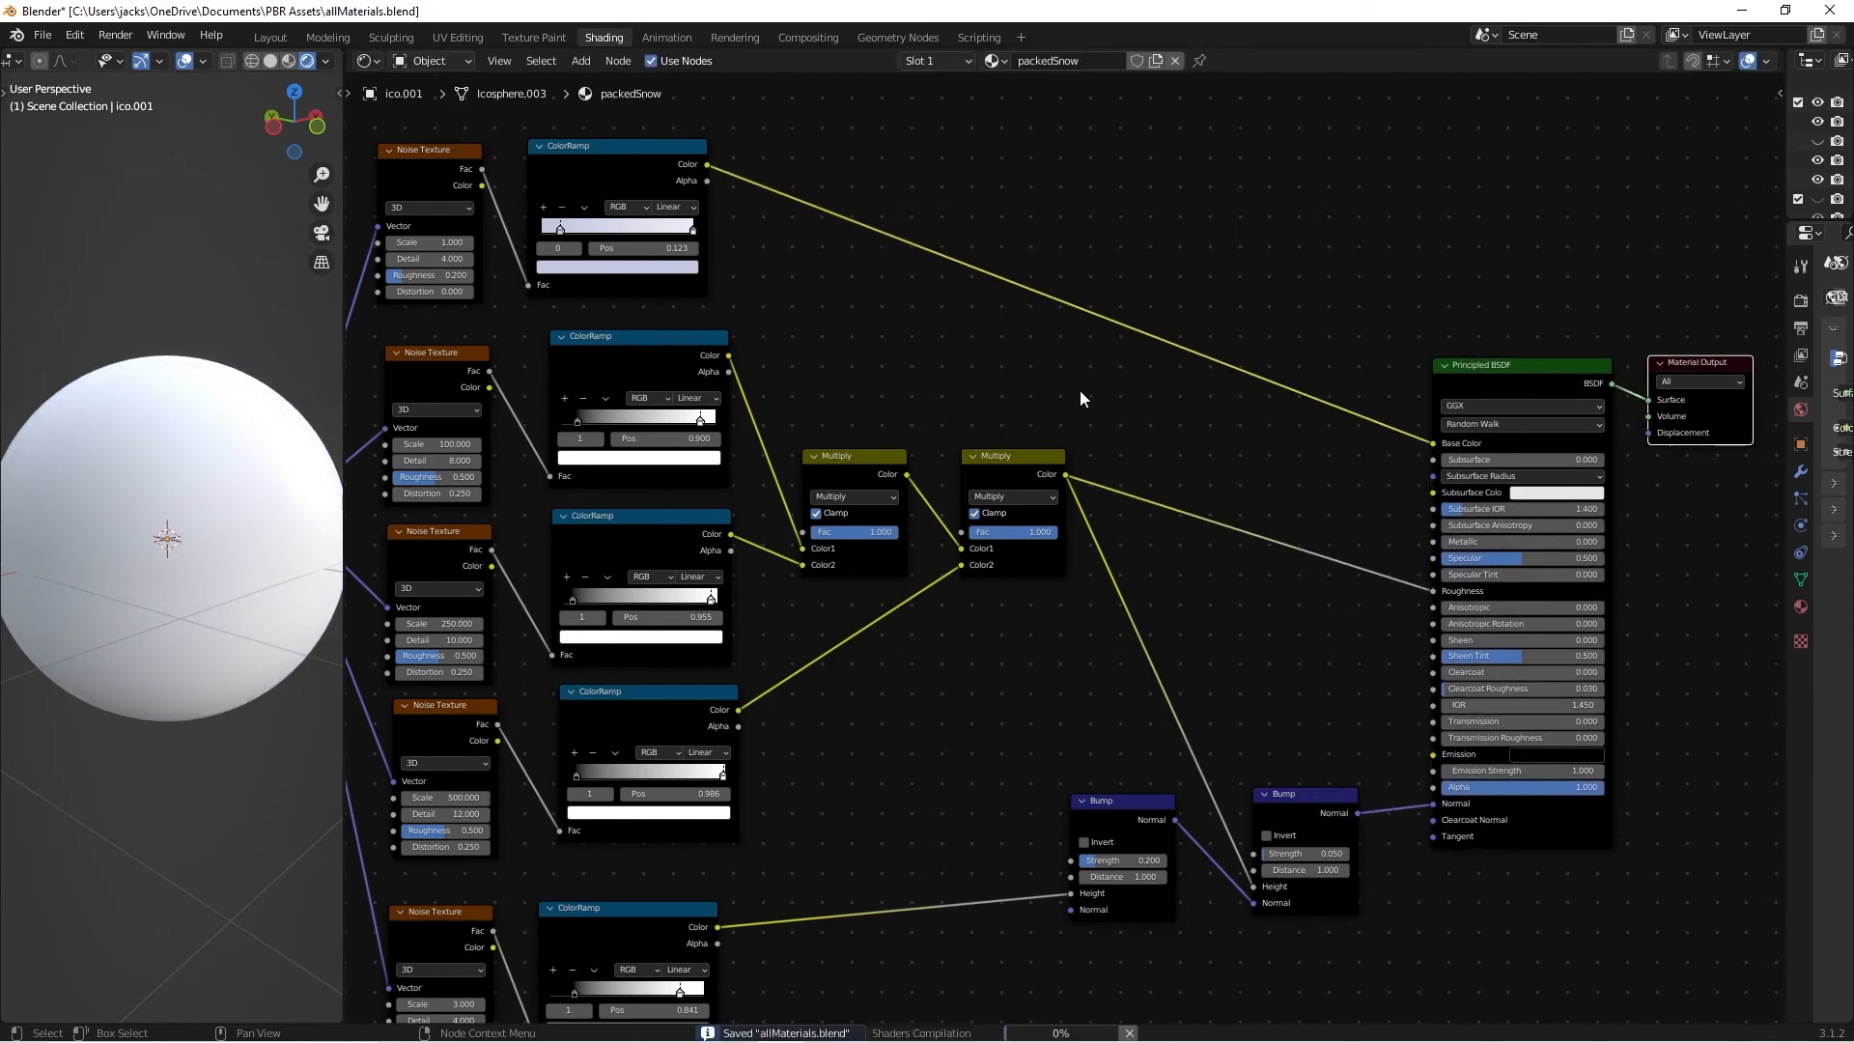